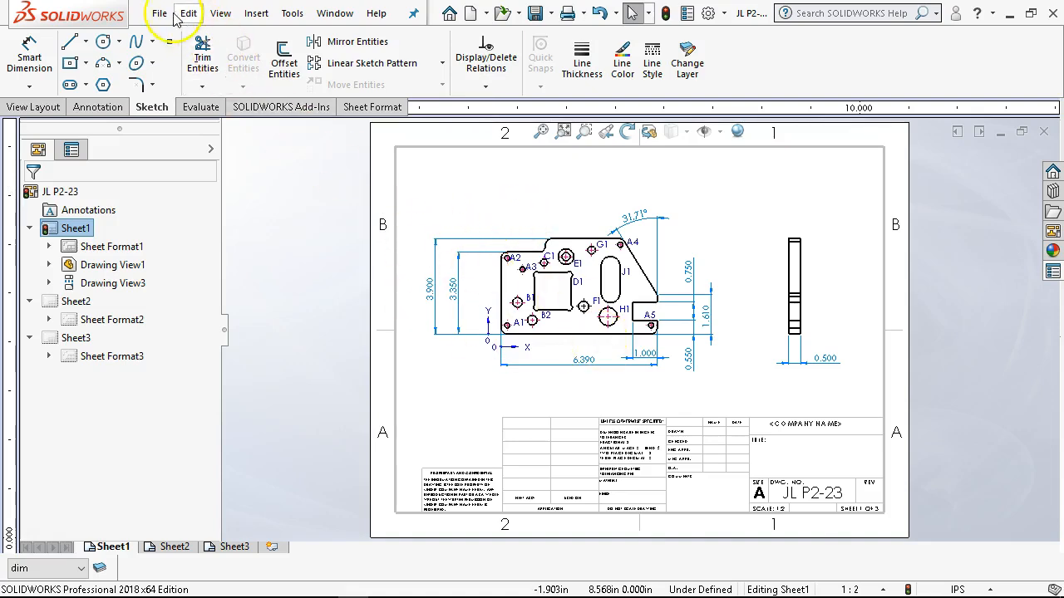
- Start saving the drawing under a new name and browse to the MCC GTC236 folder in Dropbox (Personal)
click(159, 14)
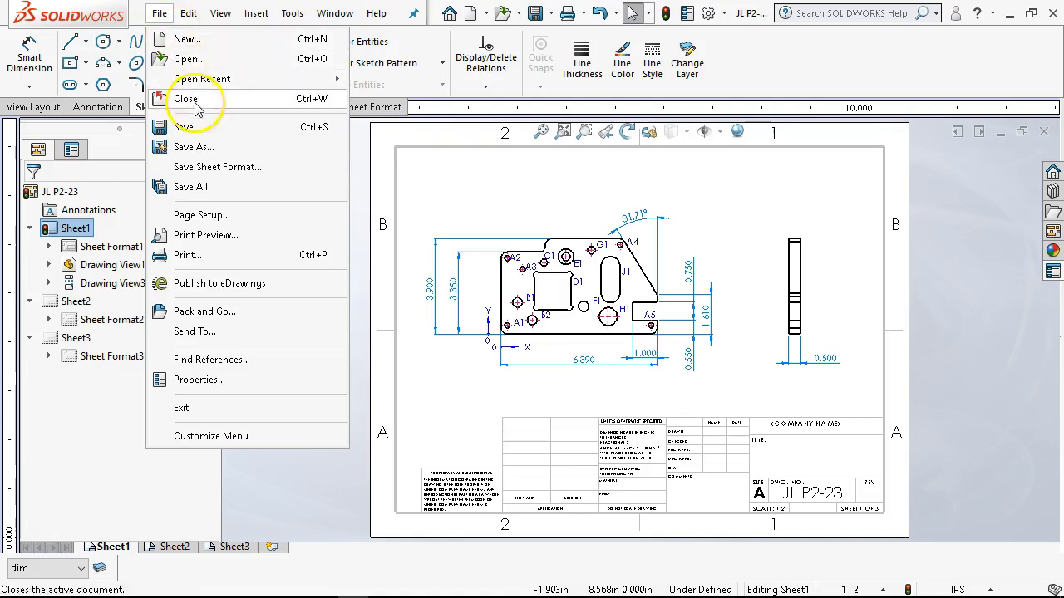
click(200, 147)
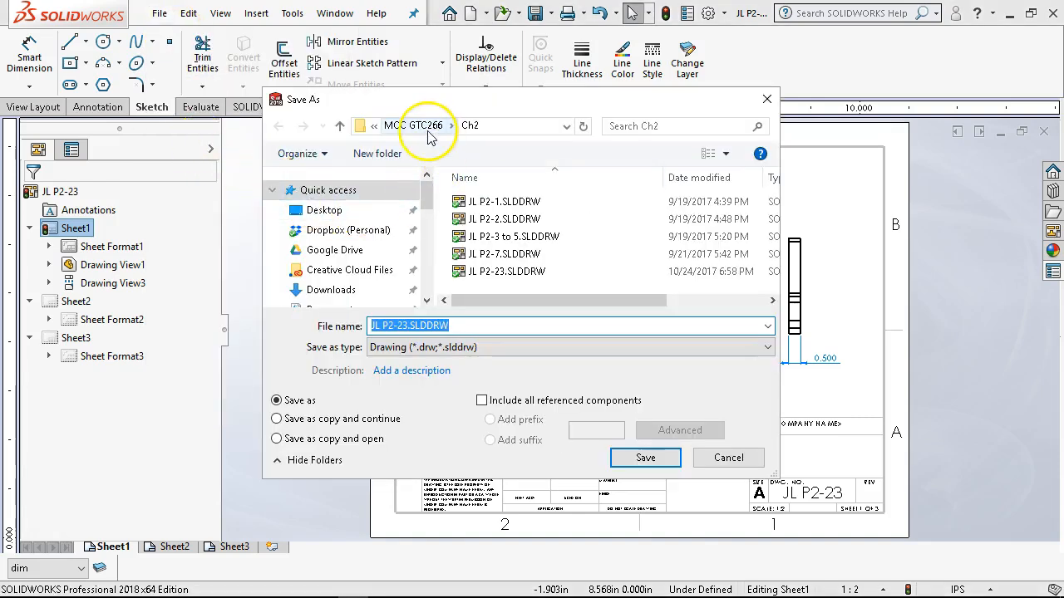
click(373, 125)
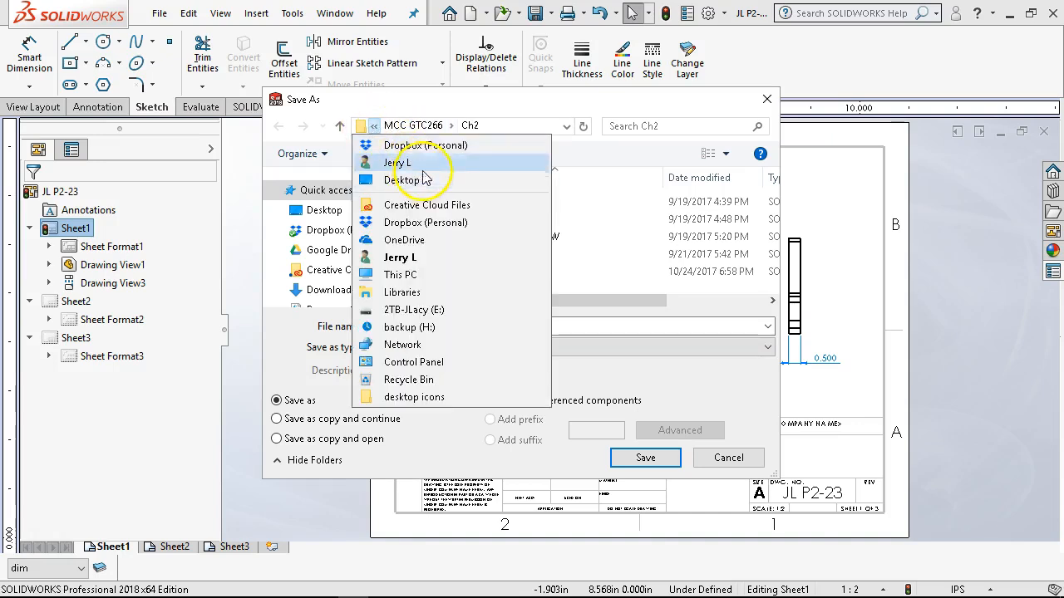
click(373, 128)
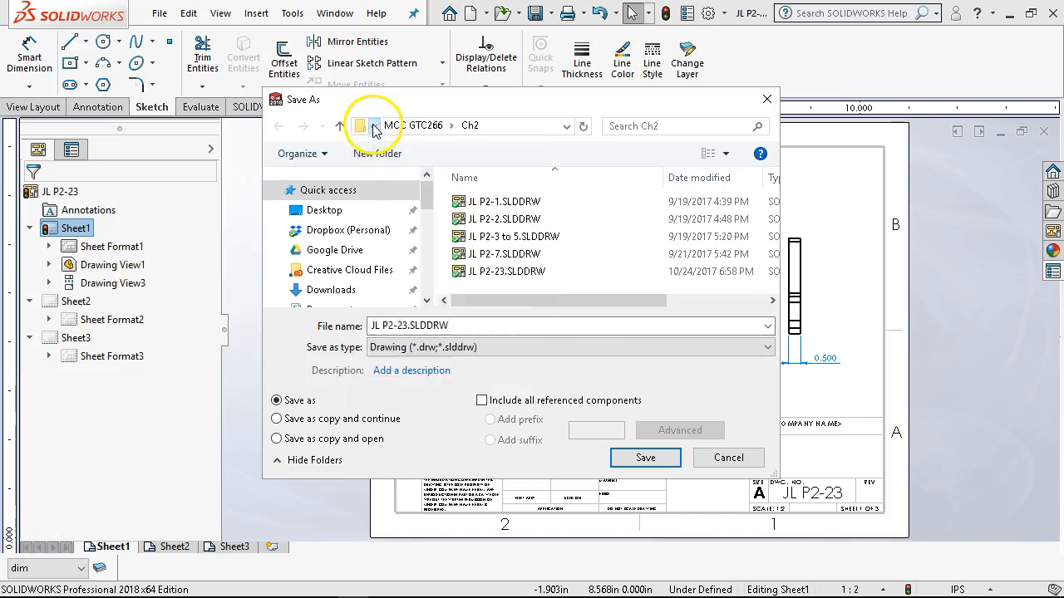
click(420, 127)
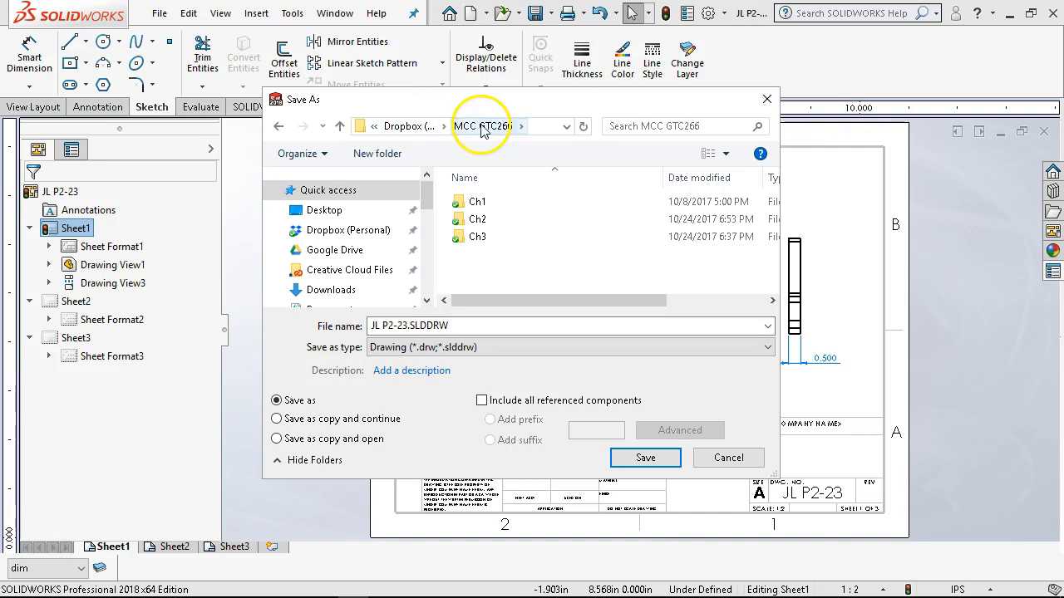
click(411, 126)
scroll(516, 272, down, 2)
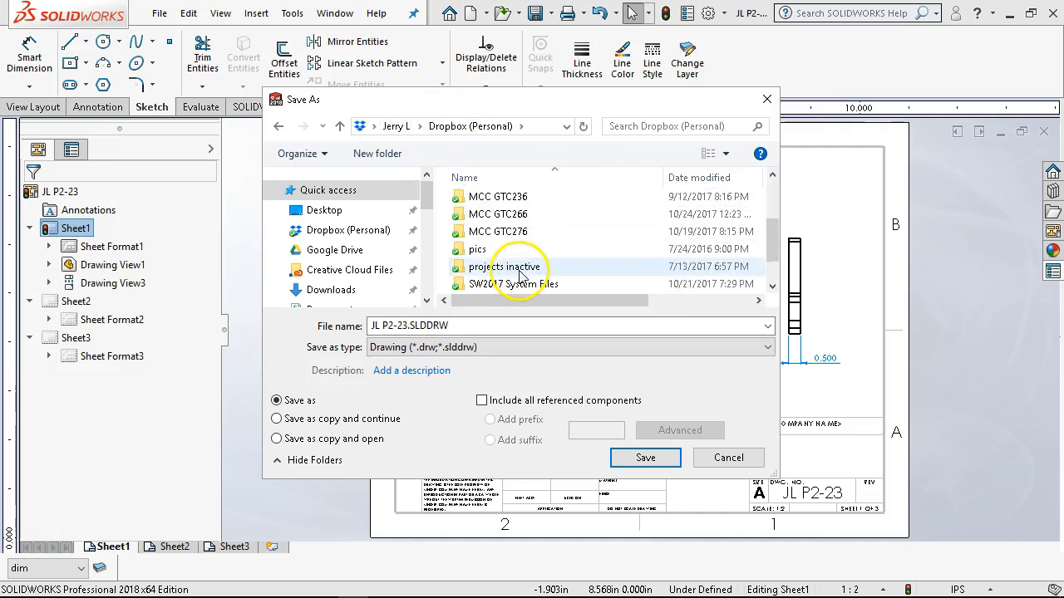
double_click(511, 197)
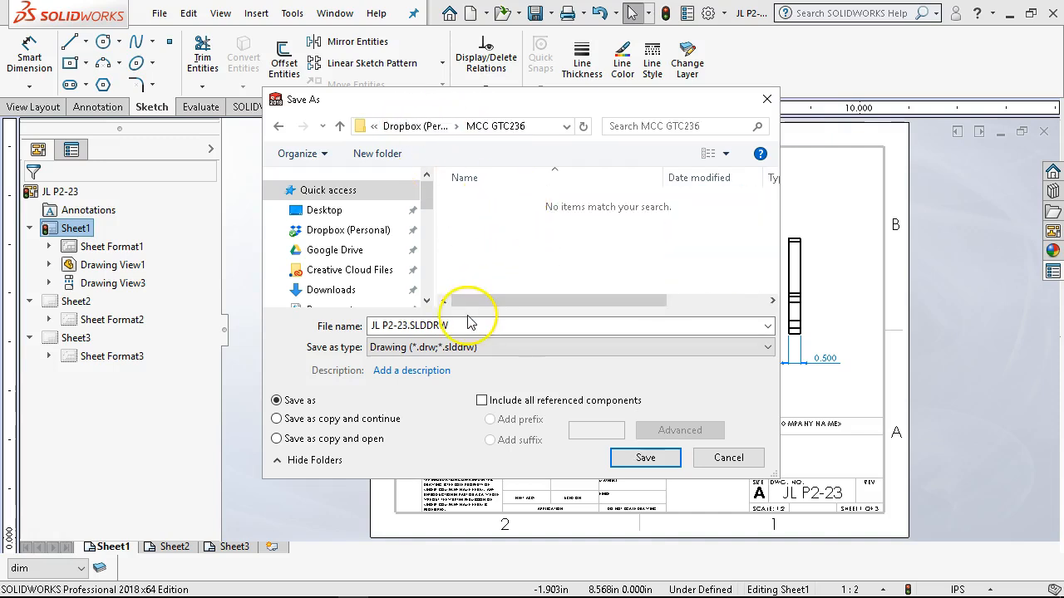
- Save the drawing as JL P2-23.DWG in Dwg format after reviewing the DXF/DWG export options
click(466, 348)
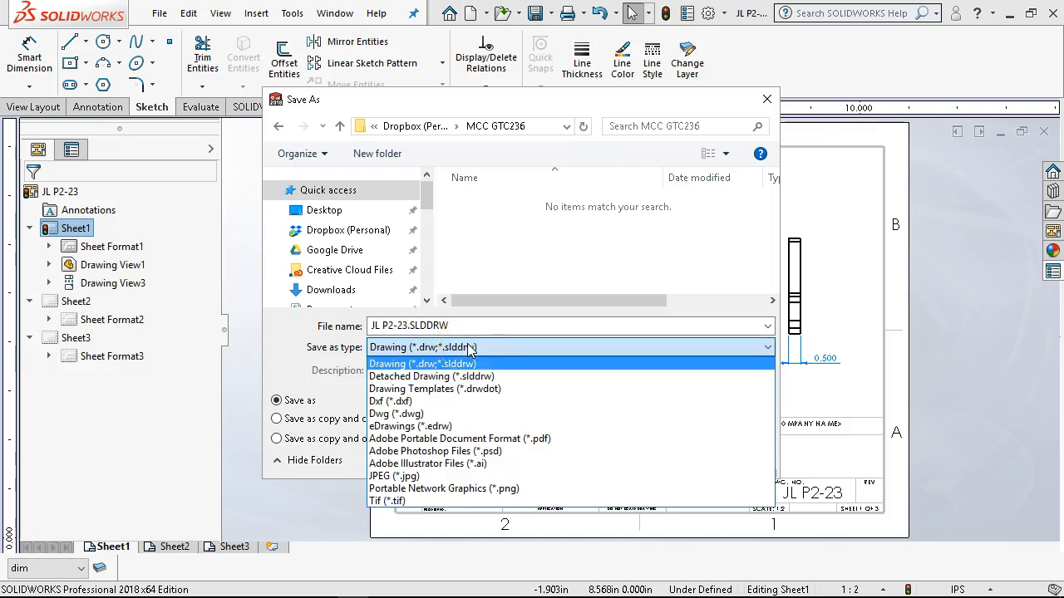
click(391, 414)
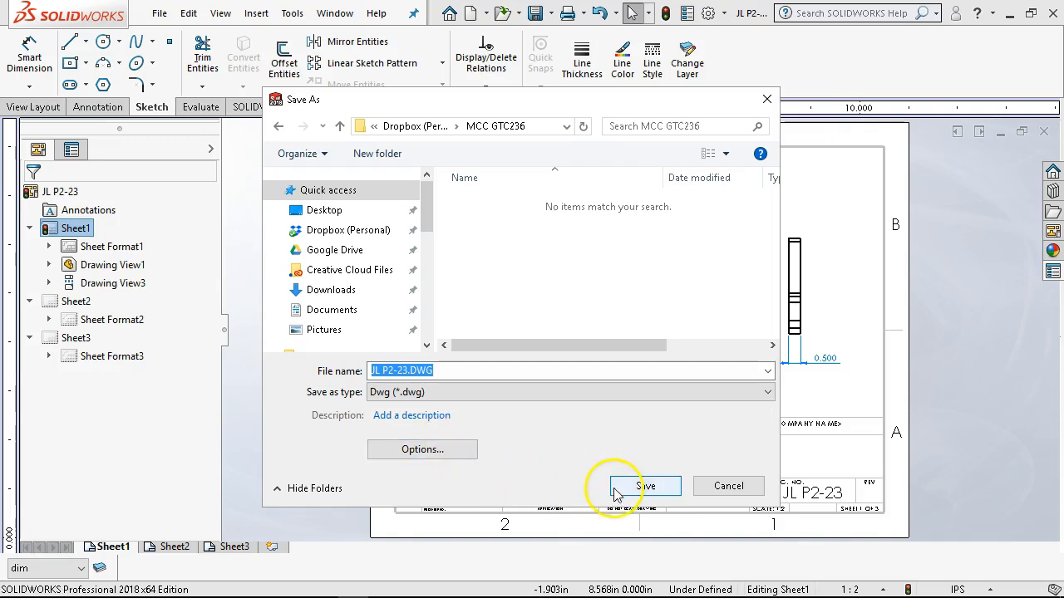
click(423, 451)
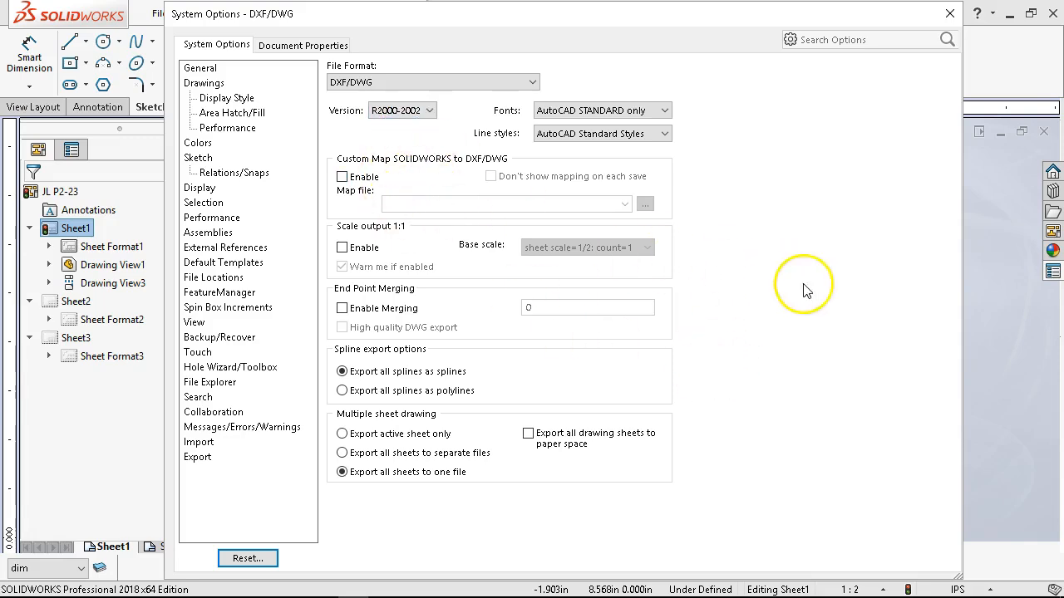
key(Return)
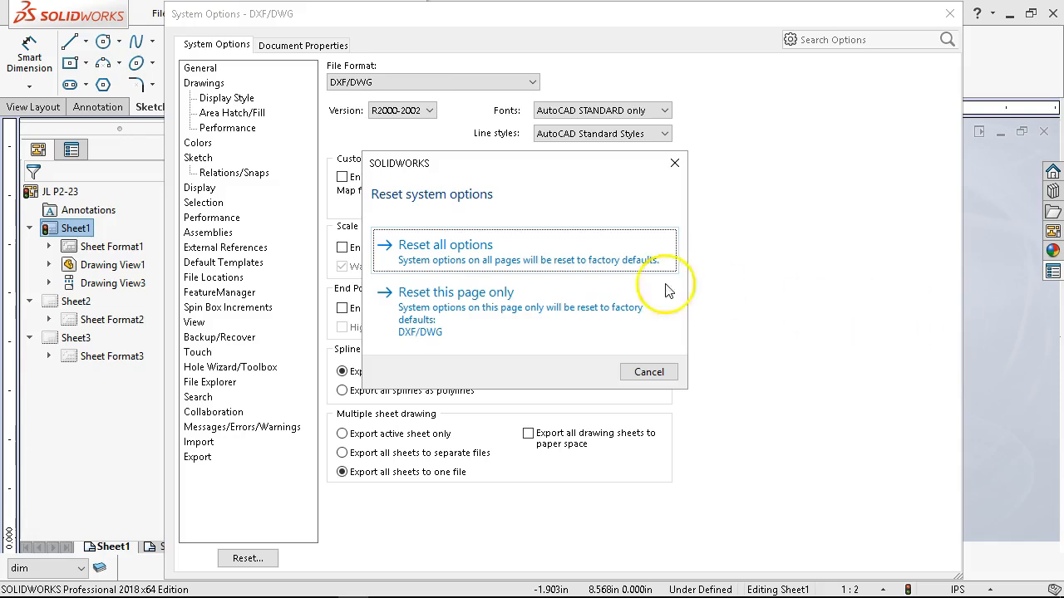
click(648, 372)
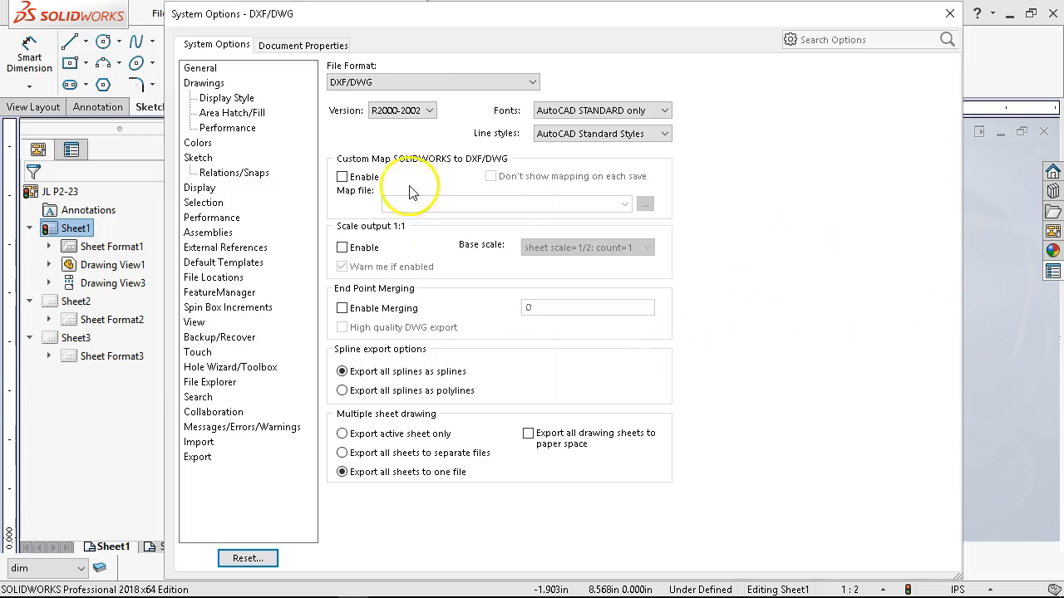
click(196, 158)
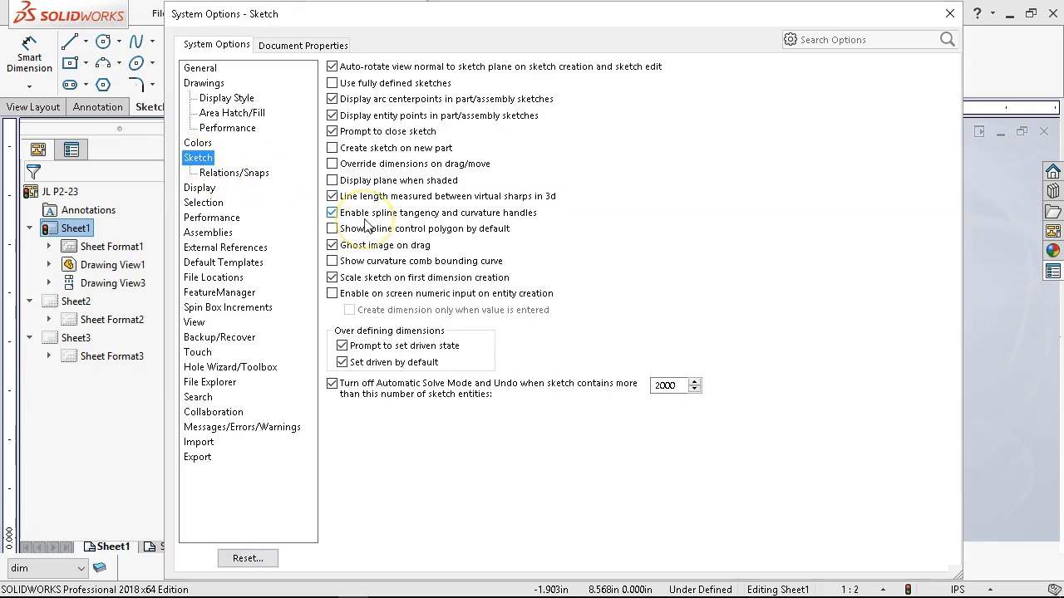
key(Return)
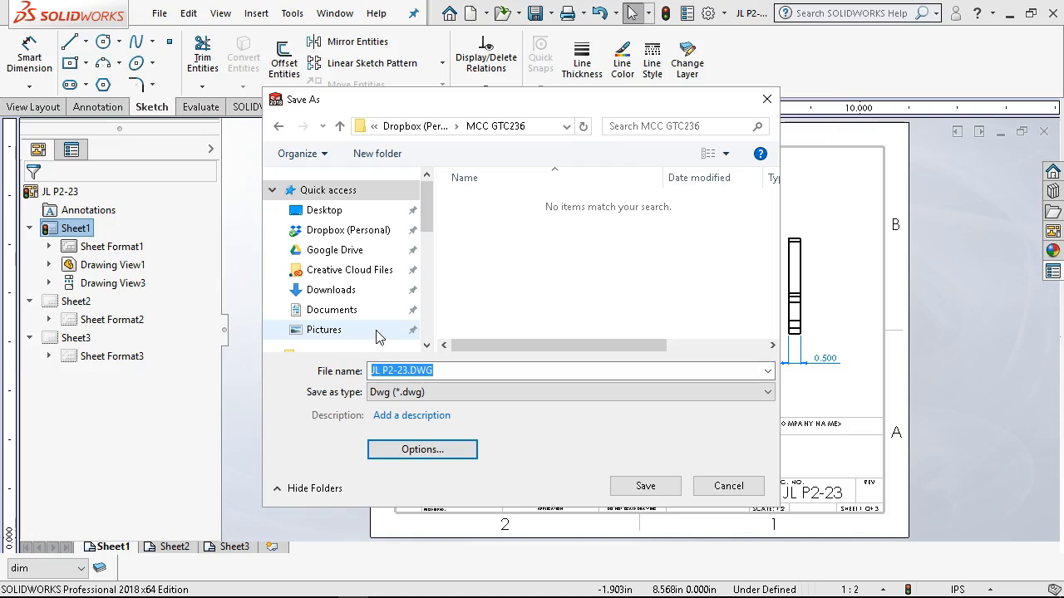
click(642, 487)
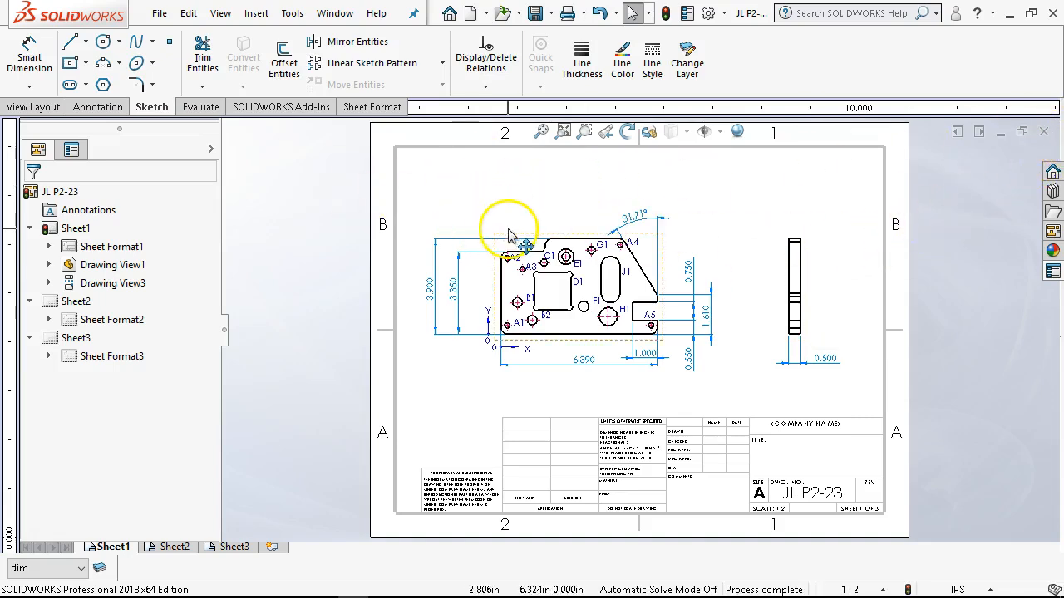
- Open the part model referenced by the side view on Sheet1 and inspect it in 3D
right_click(778, 259)
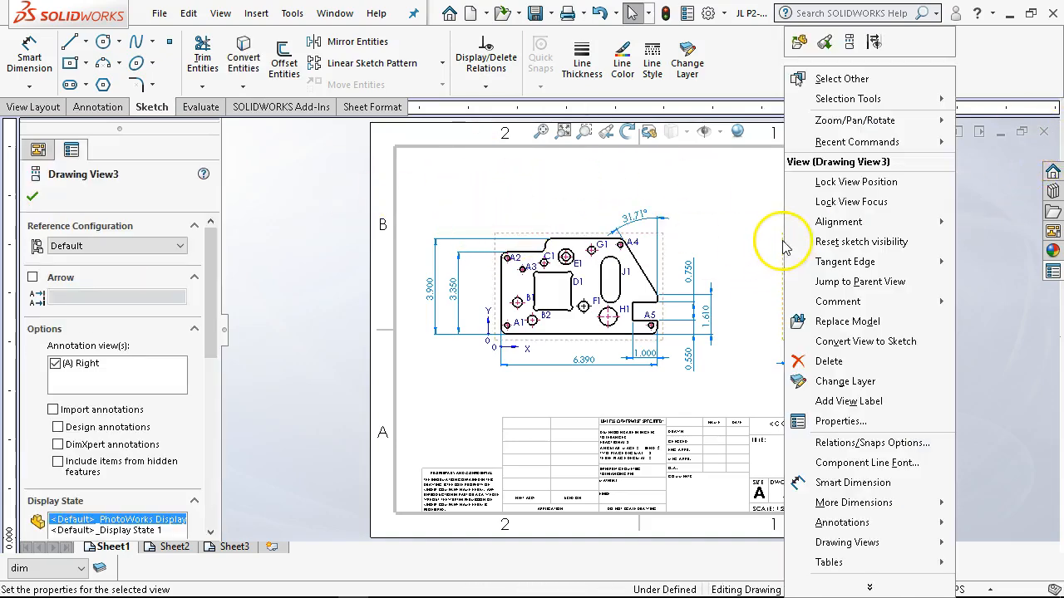
click(800, 43)
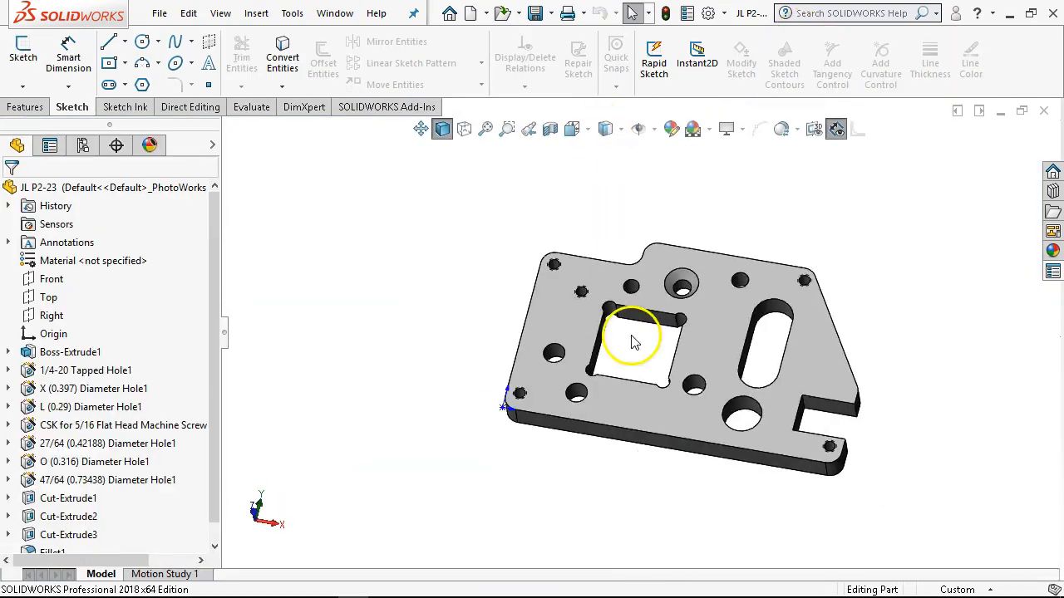
middle_drag(632, 343, 605, 280)
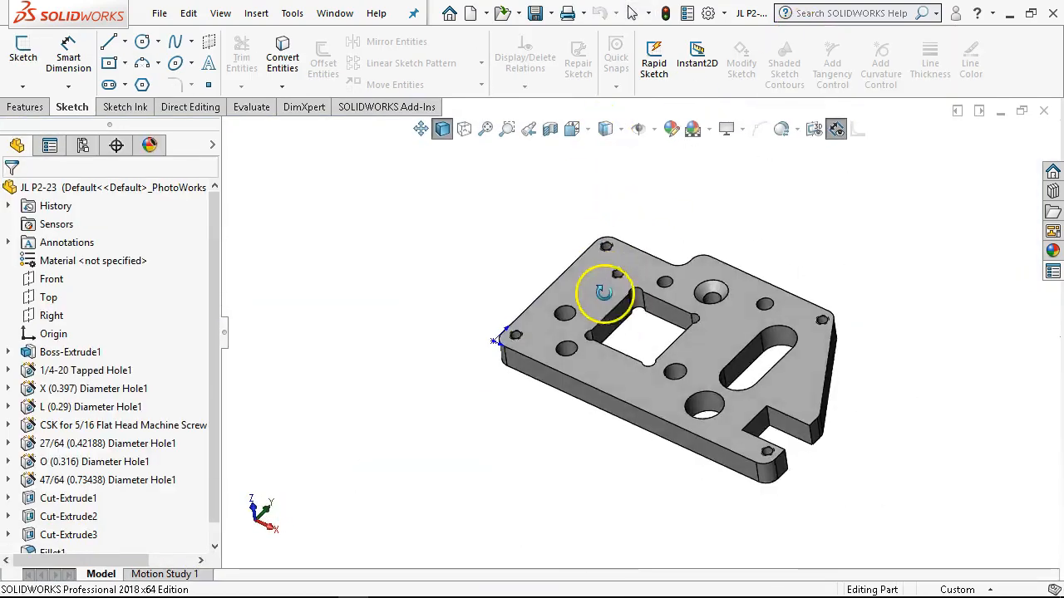
scroll(628, 364, down, 1)
click(626, 359)
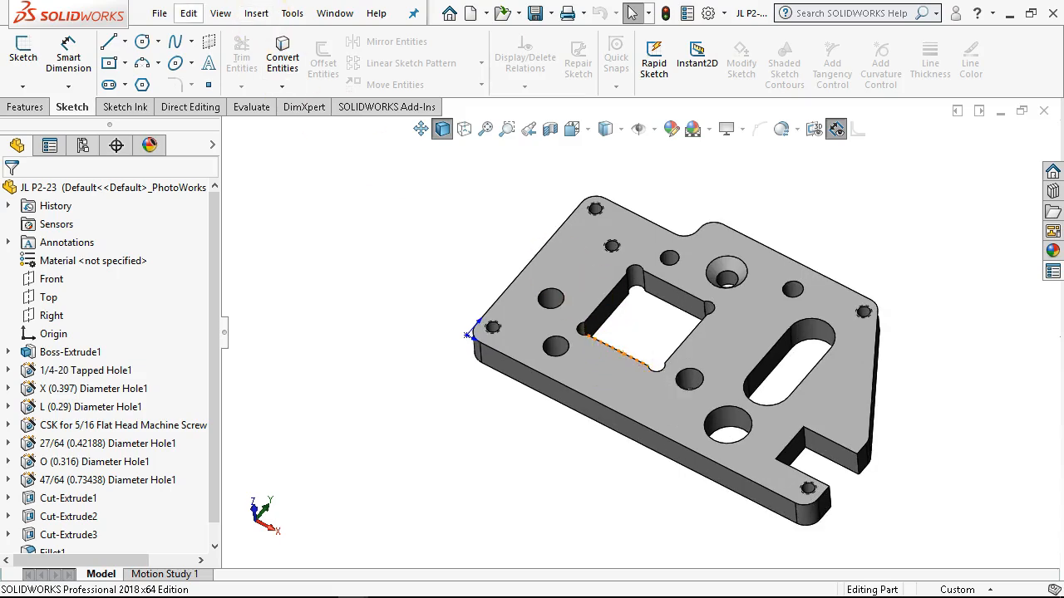
- Examine the file formats offered when saving the part under a new name, leaving it without saving
click(161, 12)
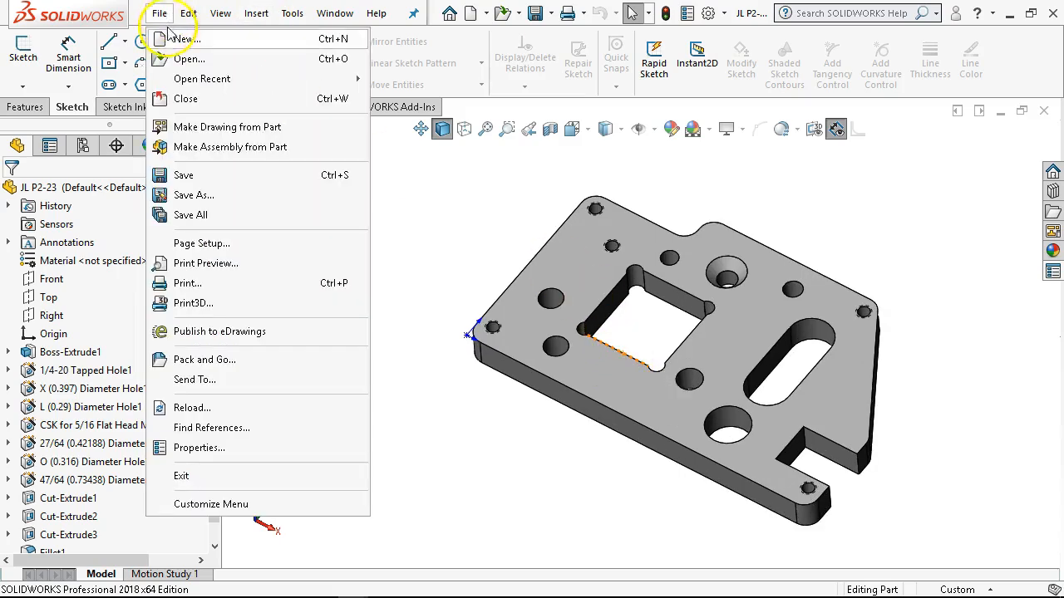
click(183, 197)
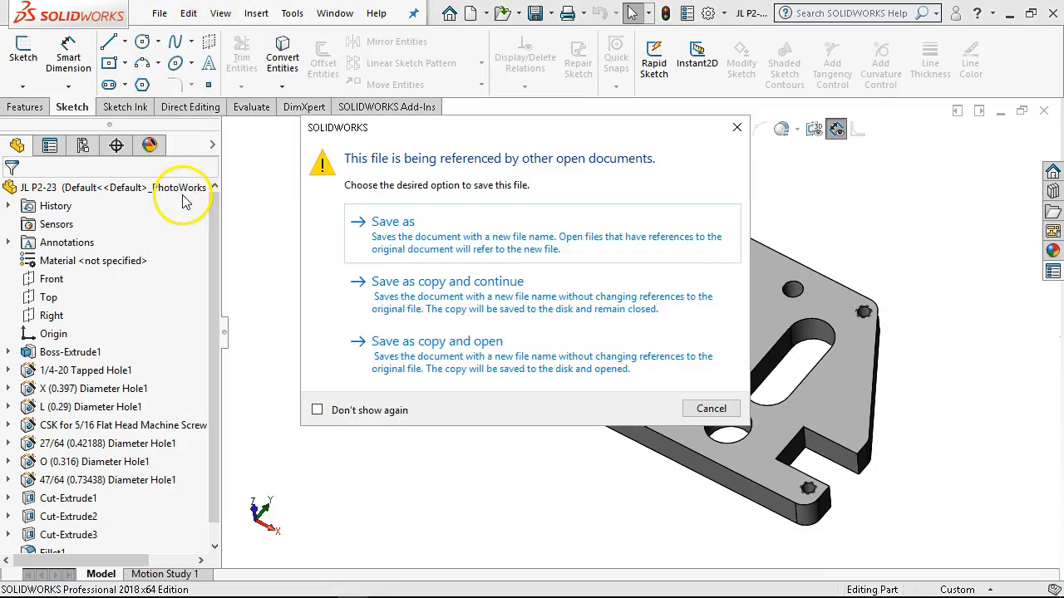
click(423, 246)
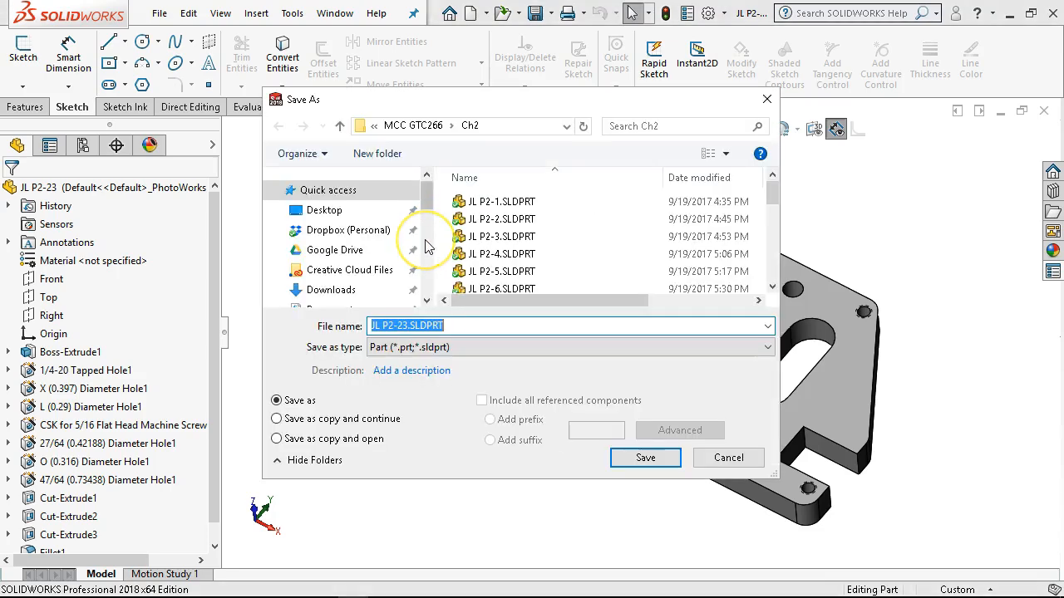
click(447, 349)
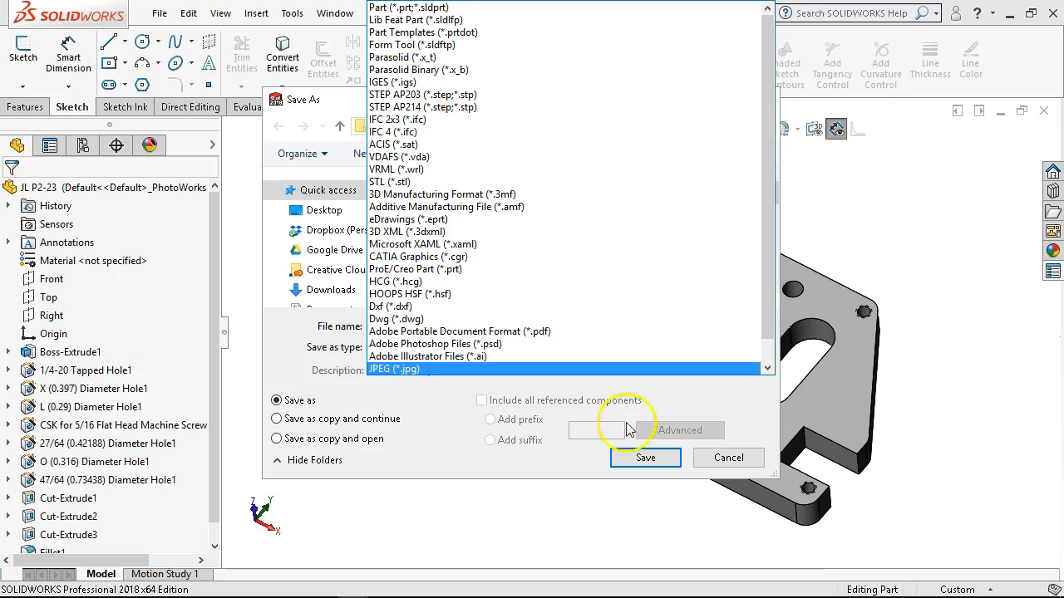
click(740, 457)
click(729, 458)
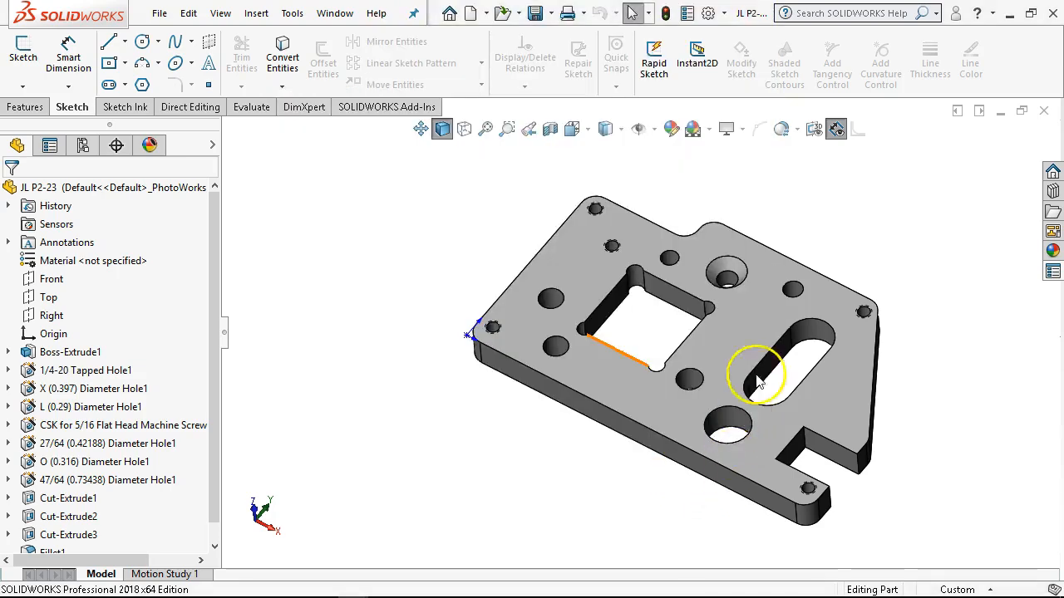
- Close the part and the drawing, and exit SOLIDWORKS
click(1046, 113)
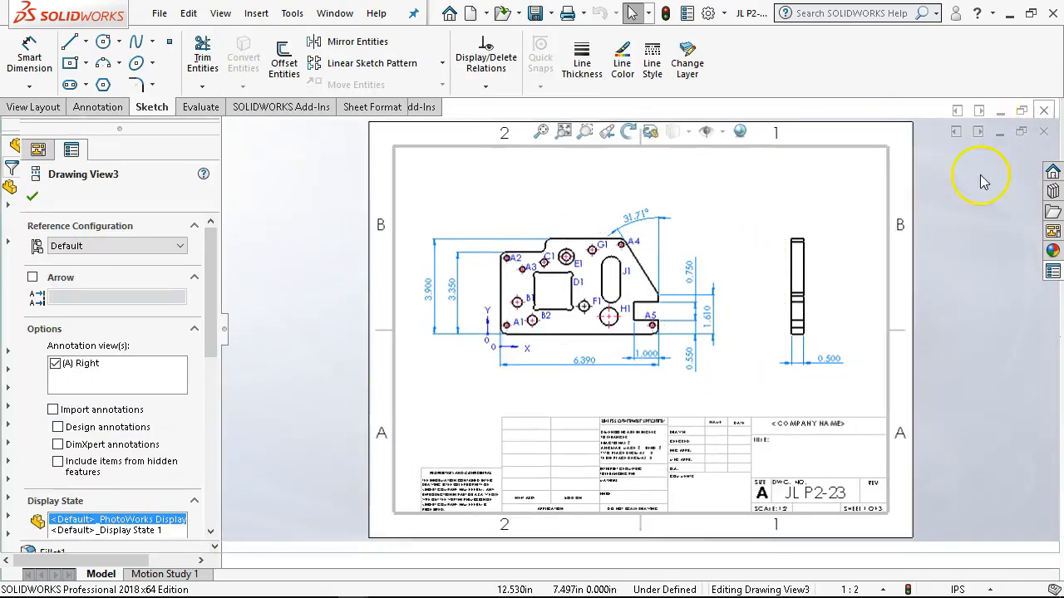
click(1045, 134)
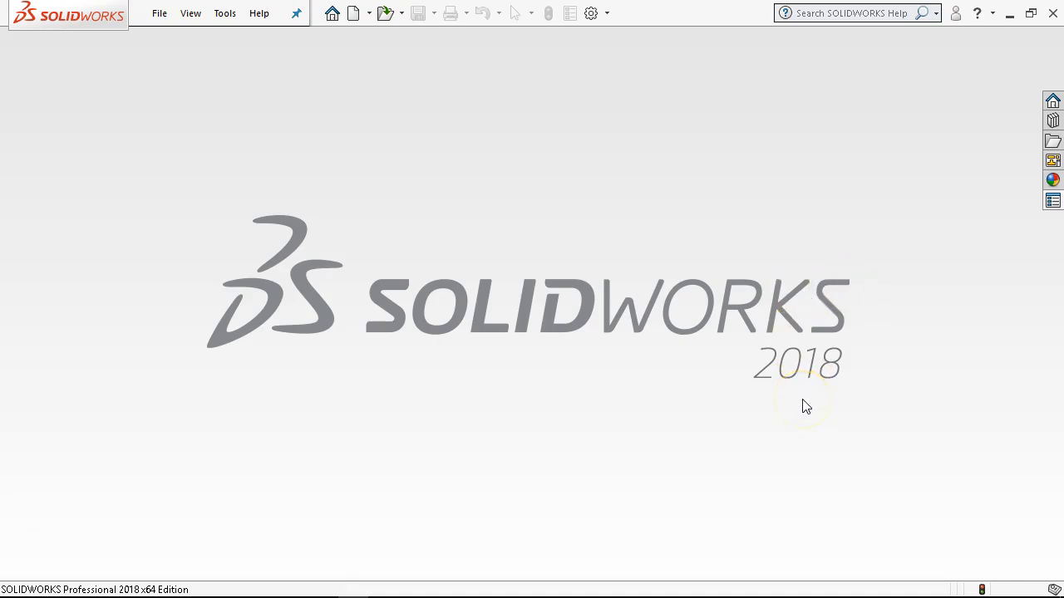
click(1053, 13)
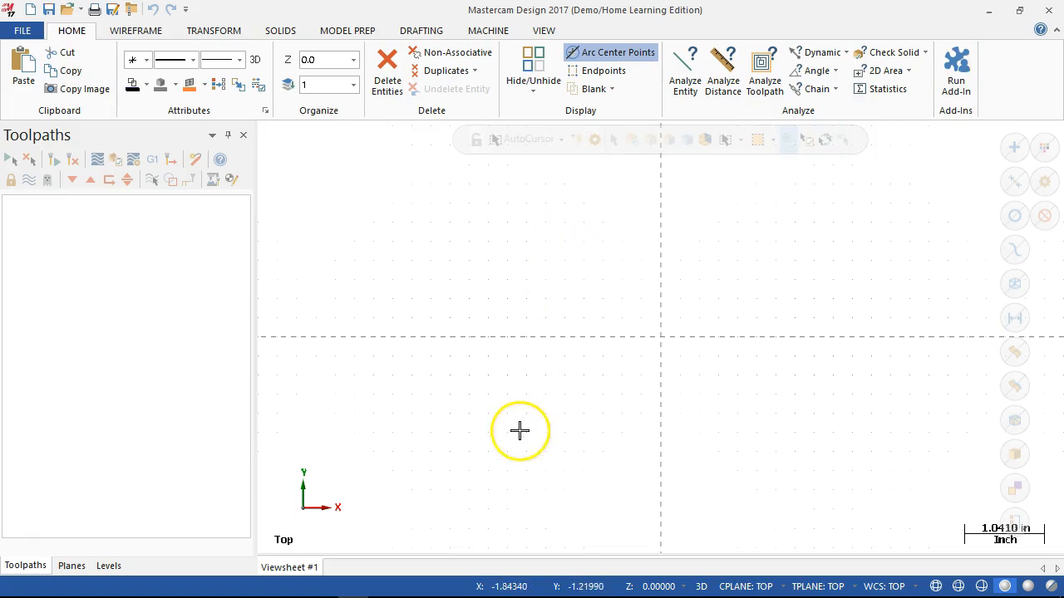
- Switch to Mastercam, start merging a file and browse to the MCC GTC236 folder in Dropbox (Personal)
click(22, 31)
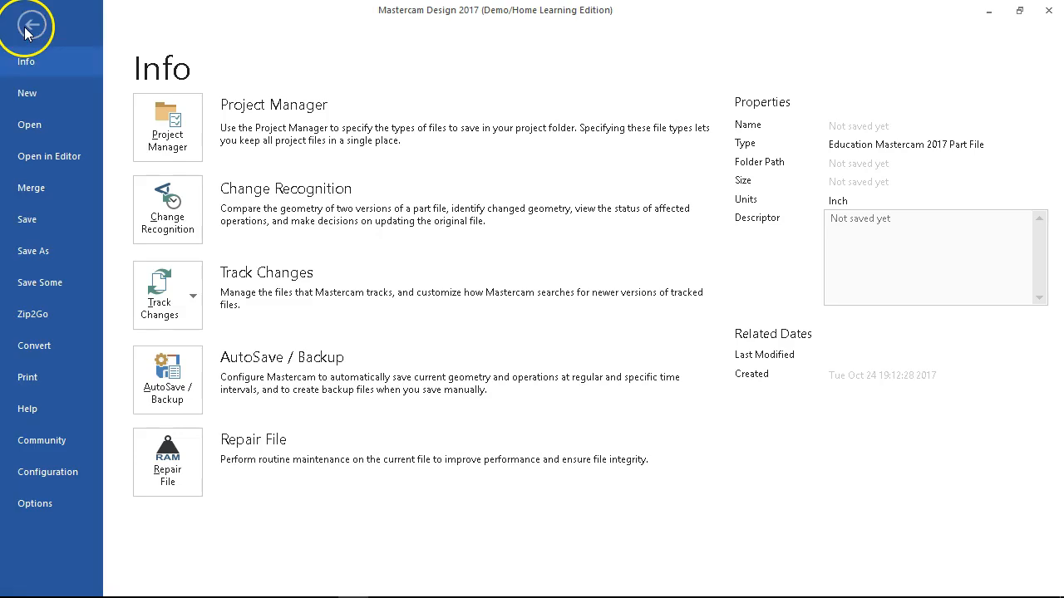
click(40, 191)
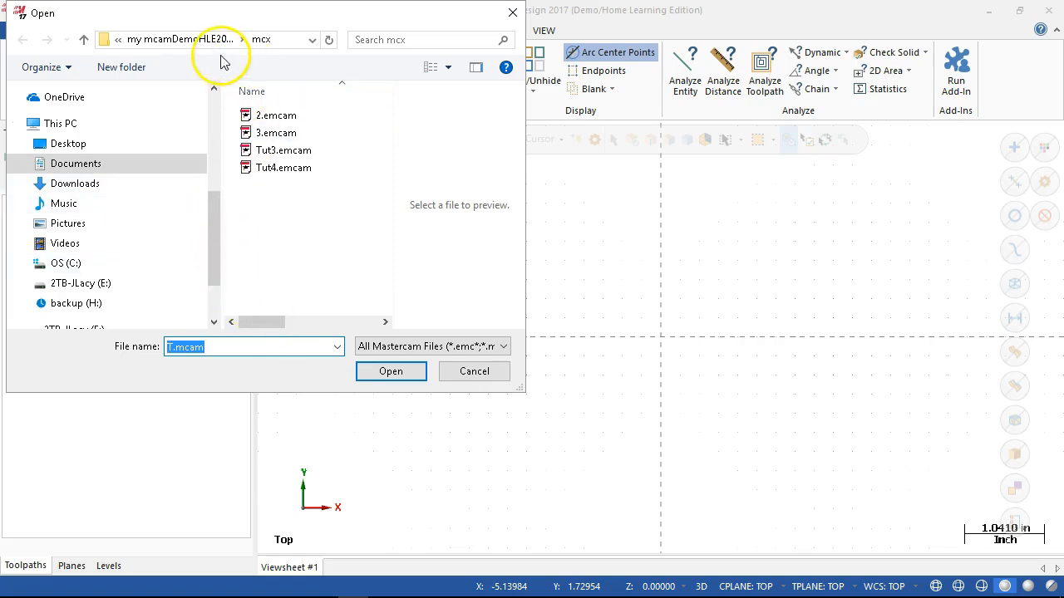
scroll(93, 123, up, 1)
click(89, 104)
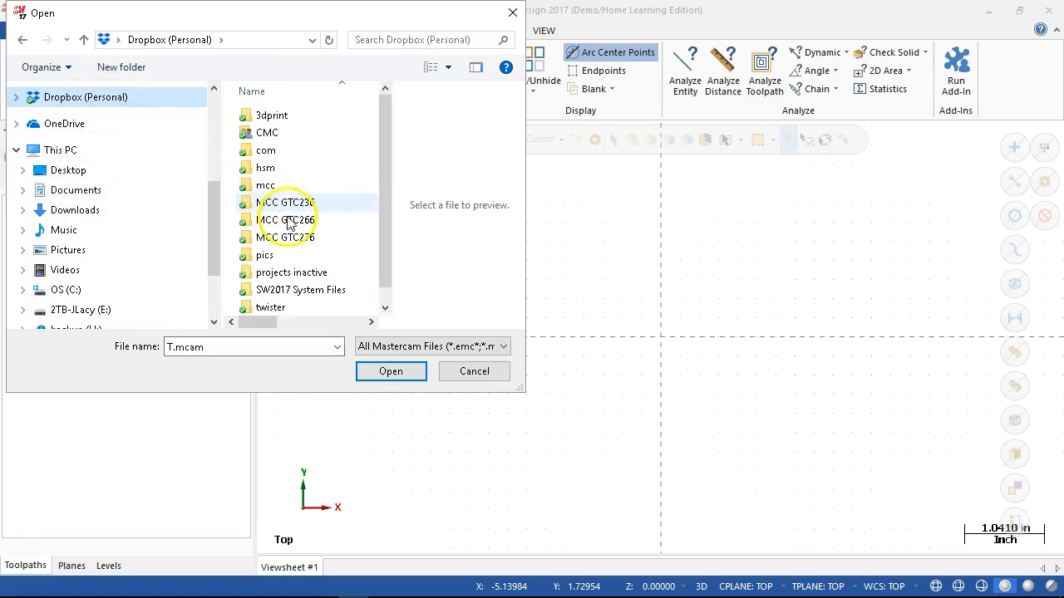
double_click(282, 202)
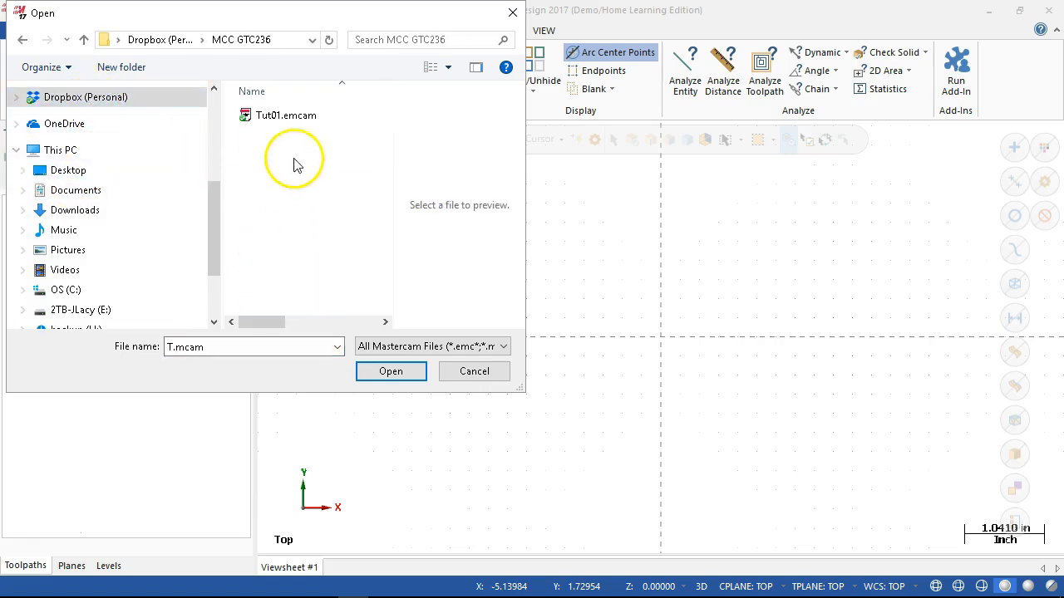
- Import JL P2-23.DWG as the merge pattern using the AutoCAD Files type, accepting the layout selection as offered
click(415, 347)
click(384, 120)
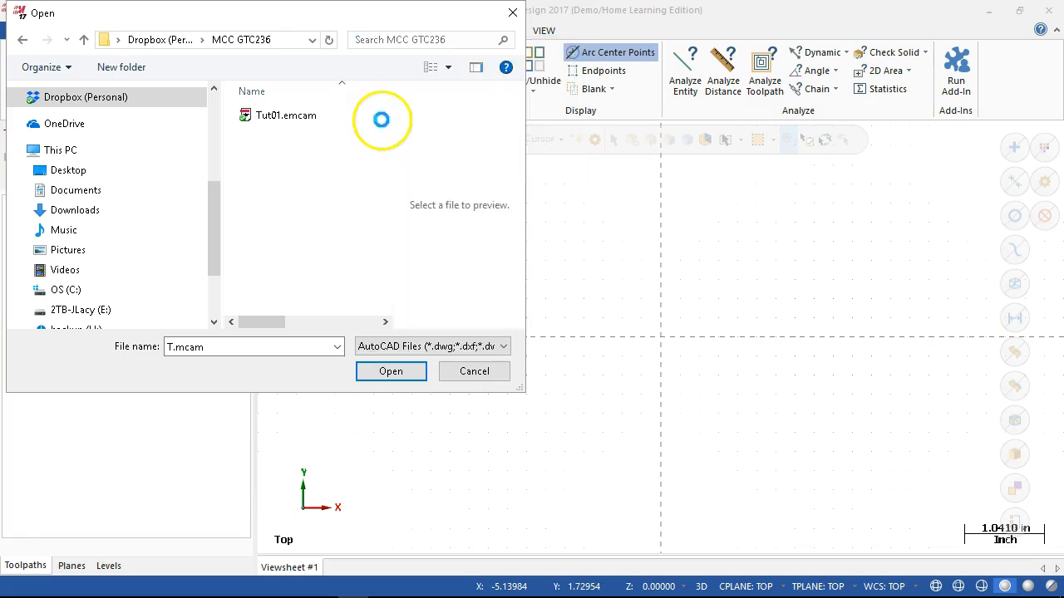
click(280, 118)
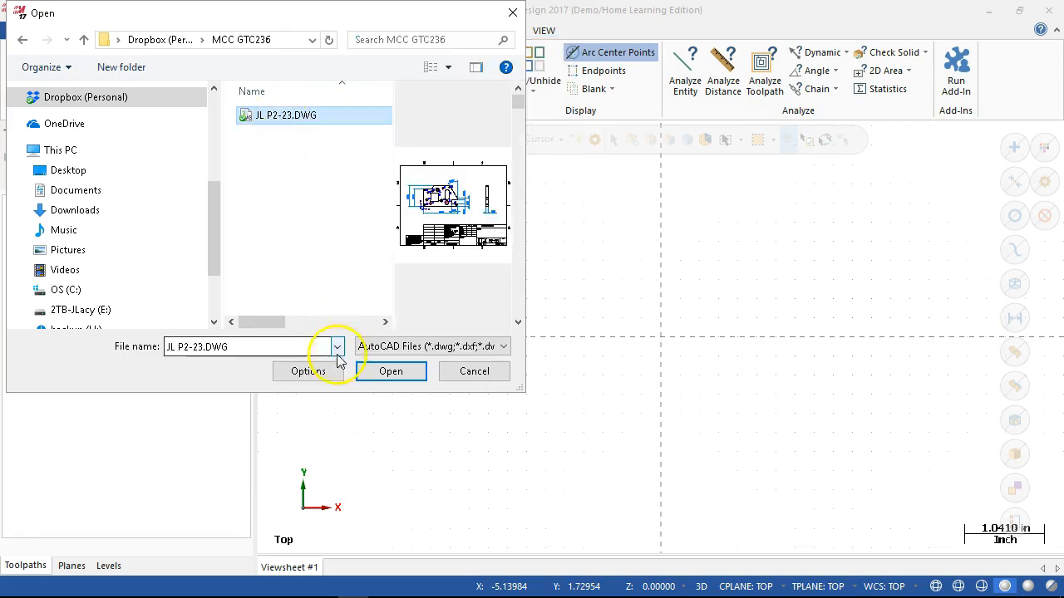
click(384, 373)
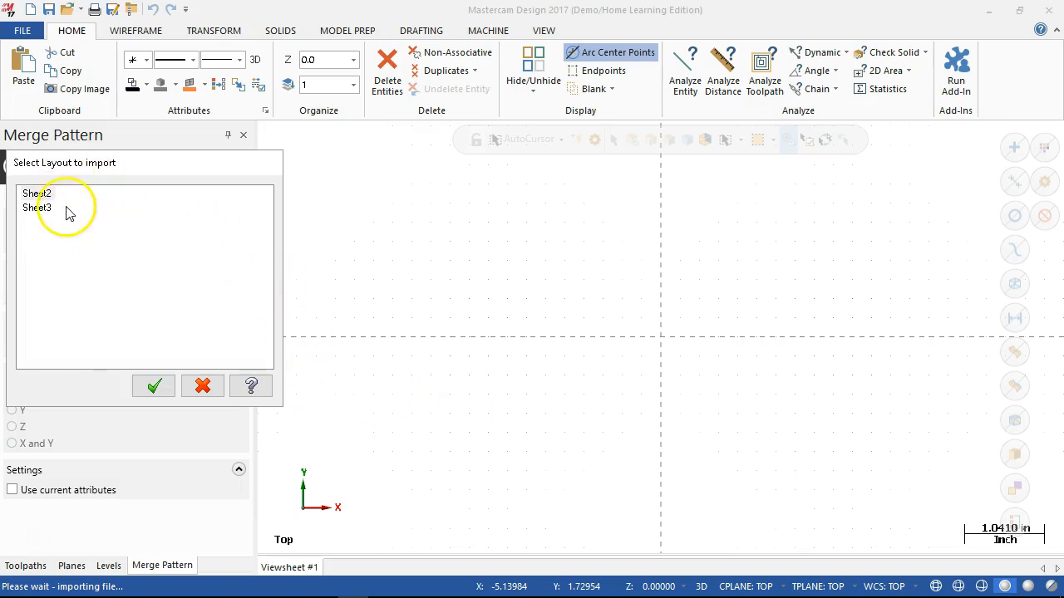
click(155, 388)
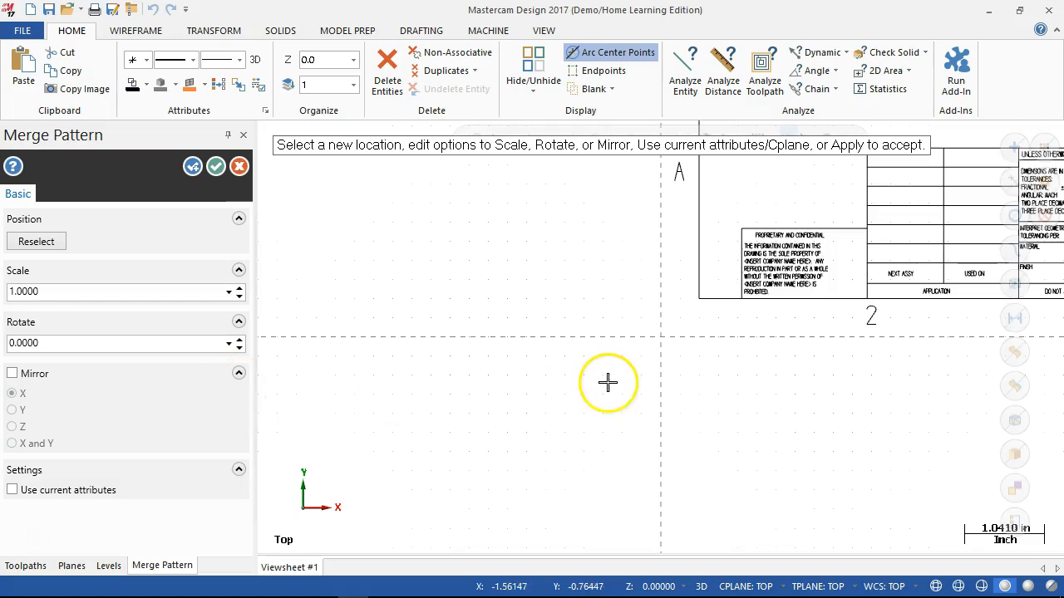
- Examine the merged JL P2-23 drawing, including its part views, dimensions and title block
scroll(623, 374, up, 2)
scroll(621, 367, down, 6)
scroll(561, 241, down, 1)
scroll(766, 169, up, 1)
scroll(773, 169, up, 2)
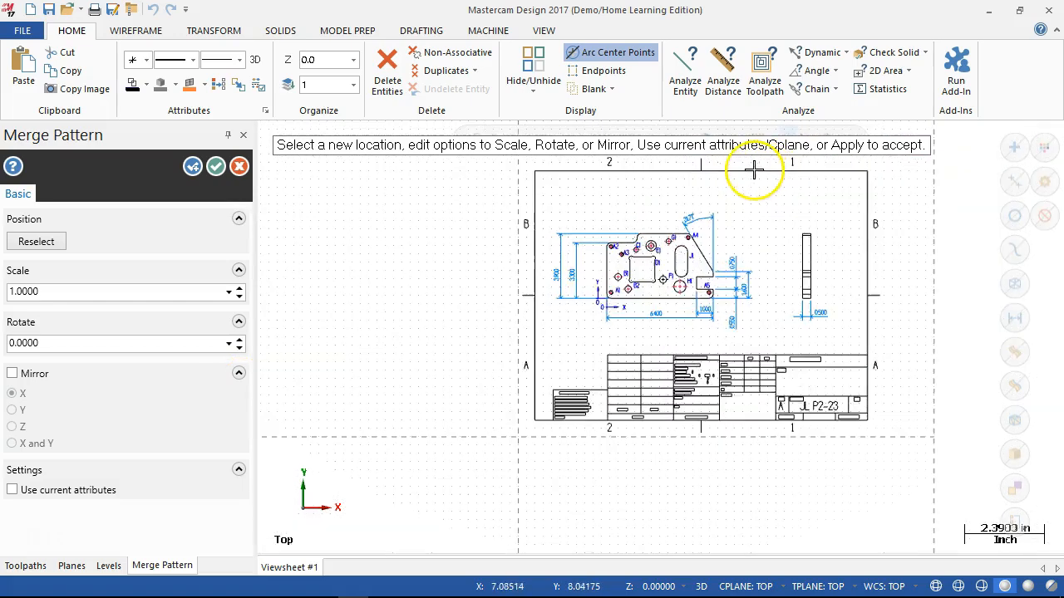
scroll(763, 404, up, 4)
scroll(769, 402, up, 2)
scroll(900, 457, down, 2)
scroll(851, 214, down, 4)
scroll(615, 154, up, 1)
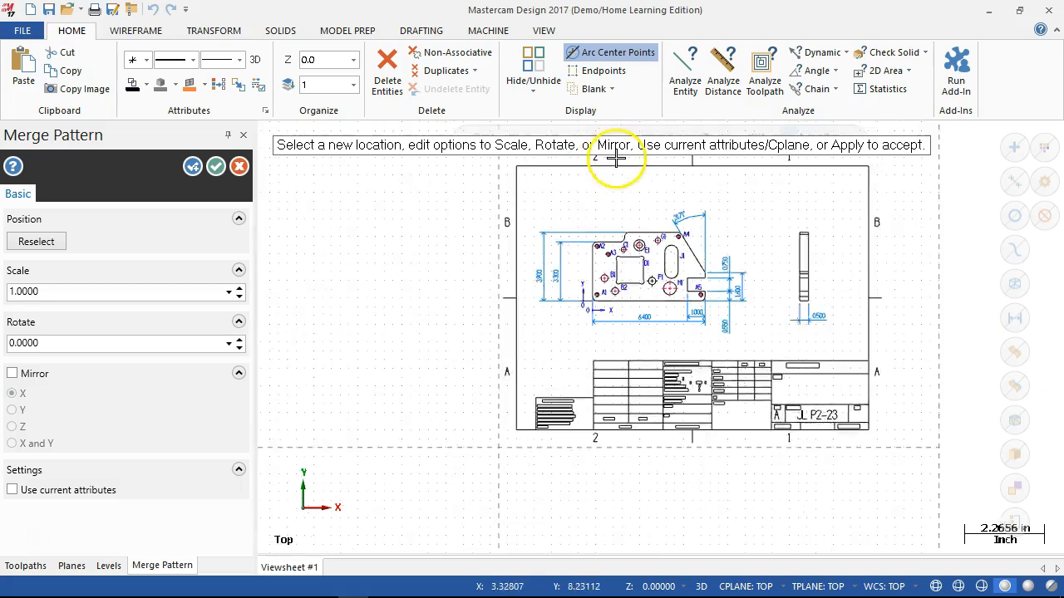
- Set the merge pattern scale to 2.0, accept the layout selection as offered, and apply the merge
click(177, 298)
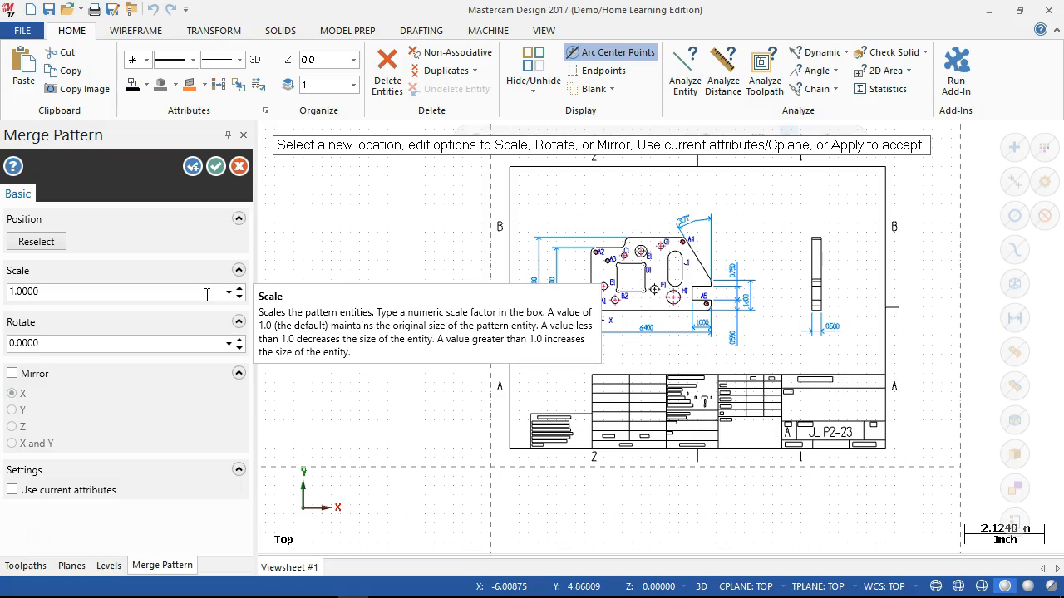
double_click(33, 291)
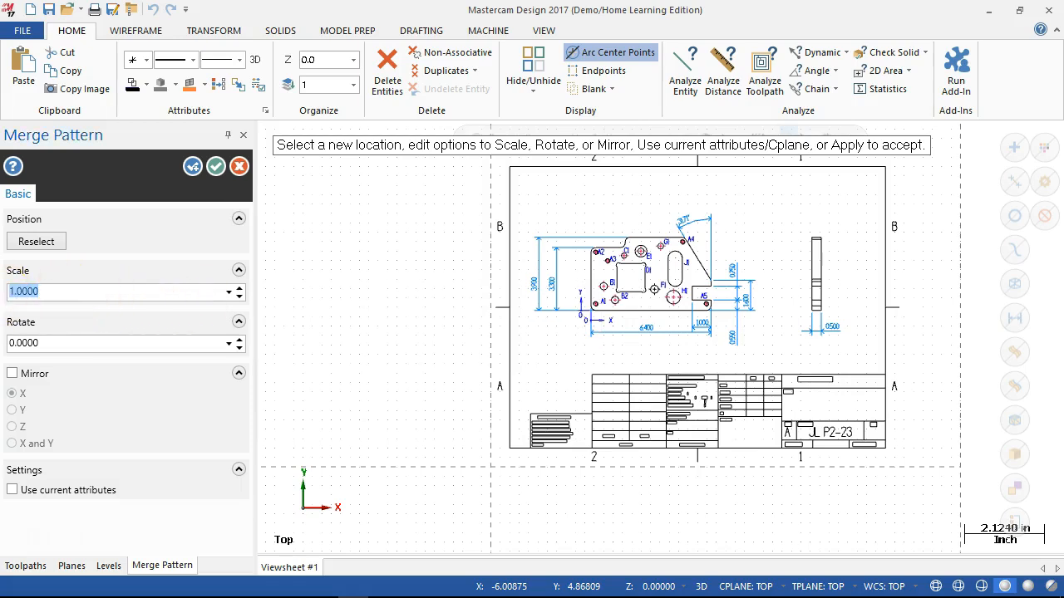
key(Return)
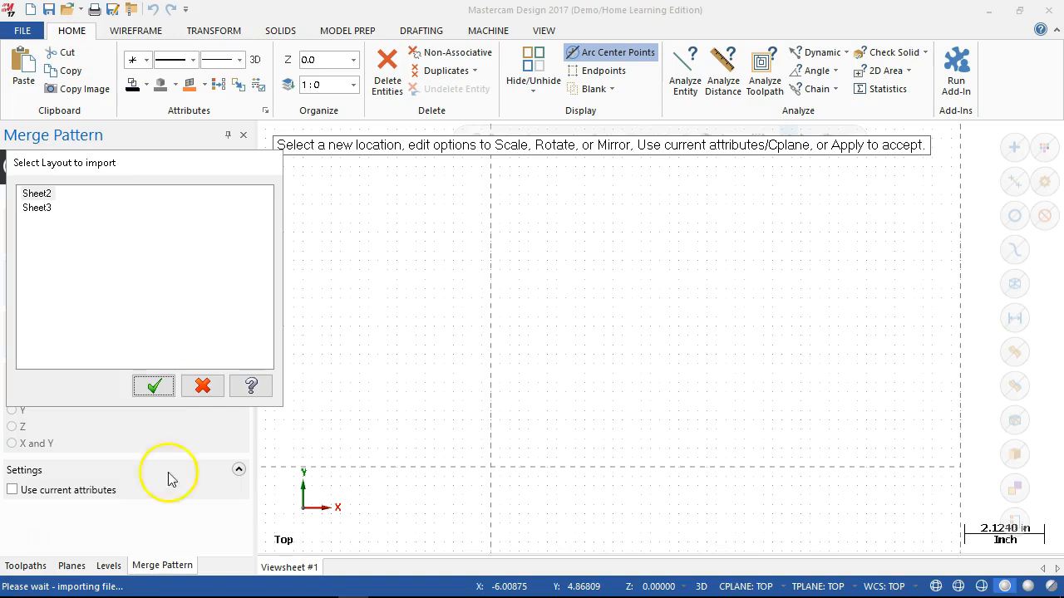
mouse_move(150, 597)
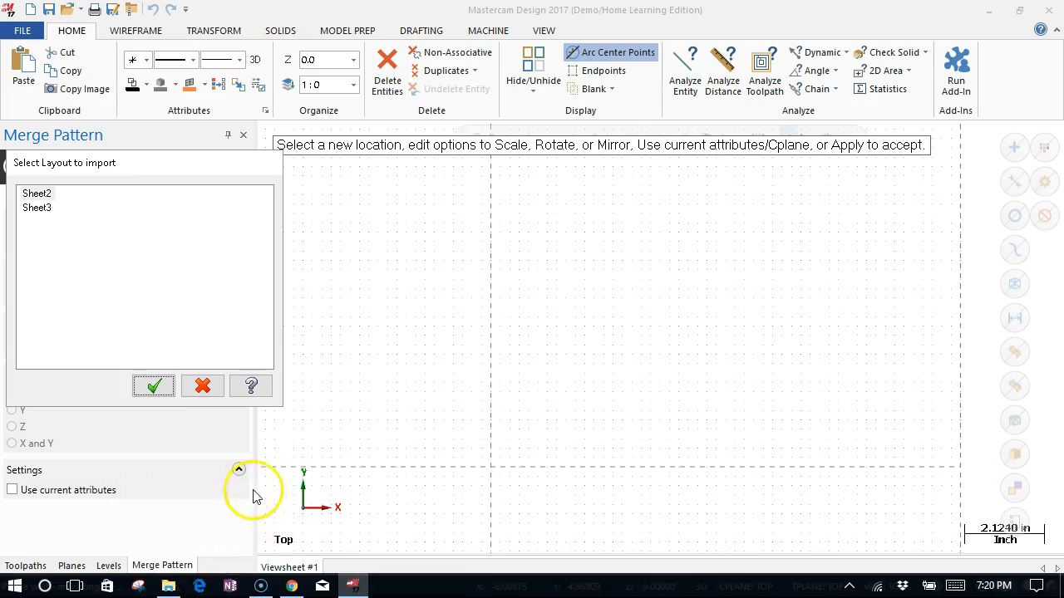
click(147, 385)
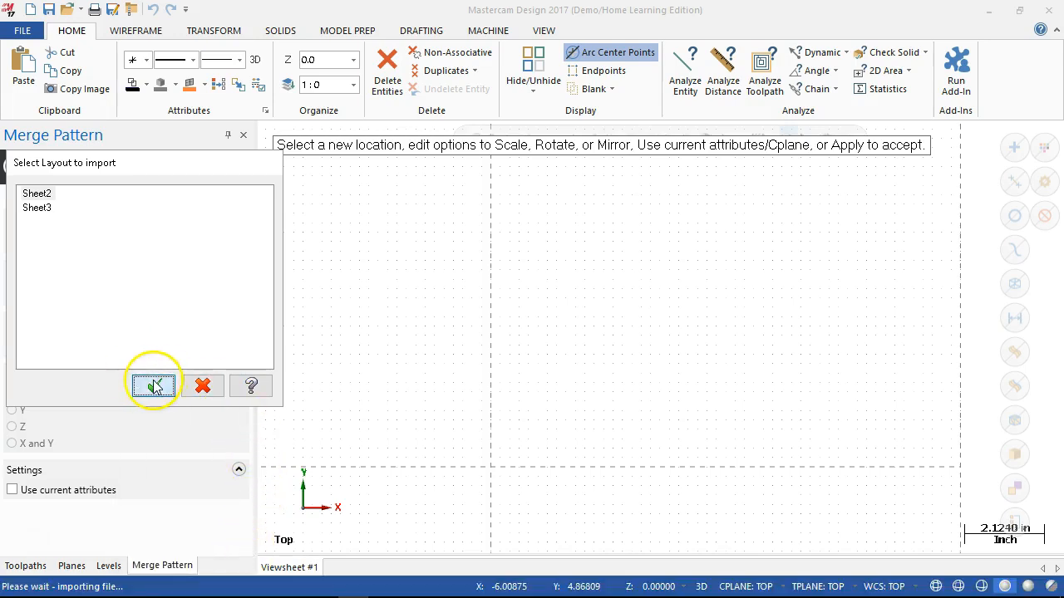
scroll(485, 407, down, 1)
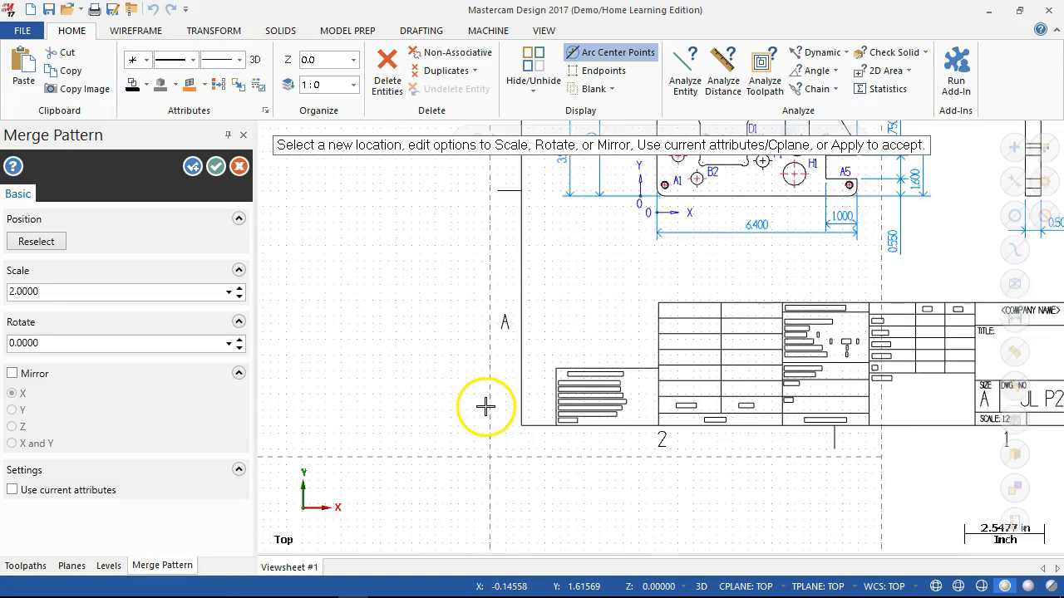
click(215, 166)
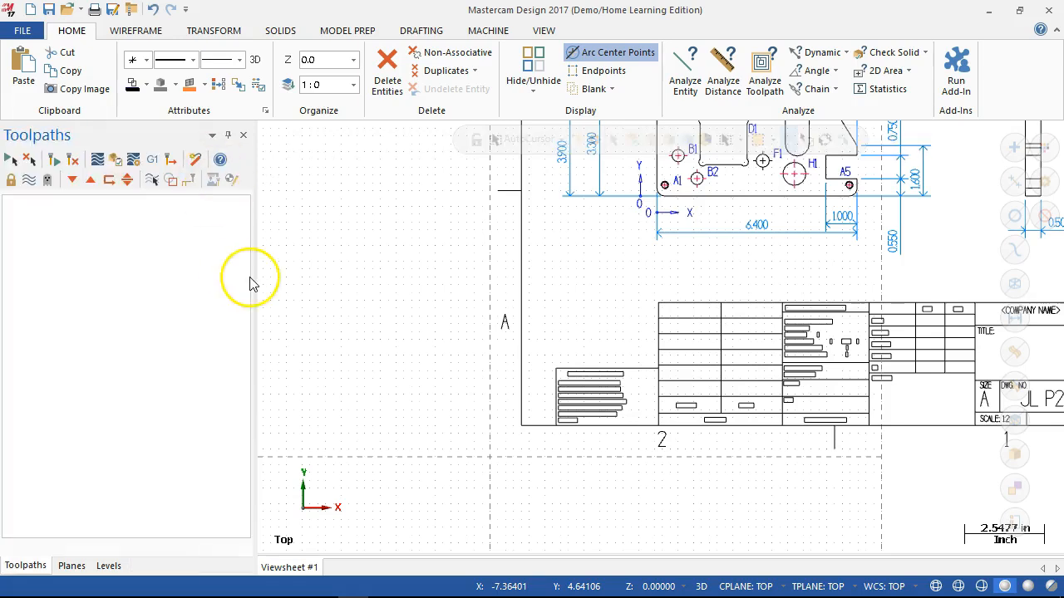
- Display the level list and hide the DIM, CEN and LABEL levels
scroll(333, 322, down, 4)
scroll(640, 178, up, 3)
scroll(528, 241, up, 1)
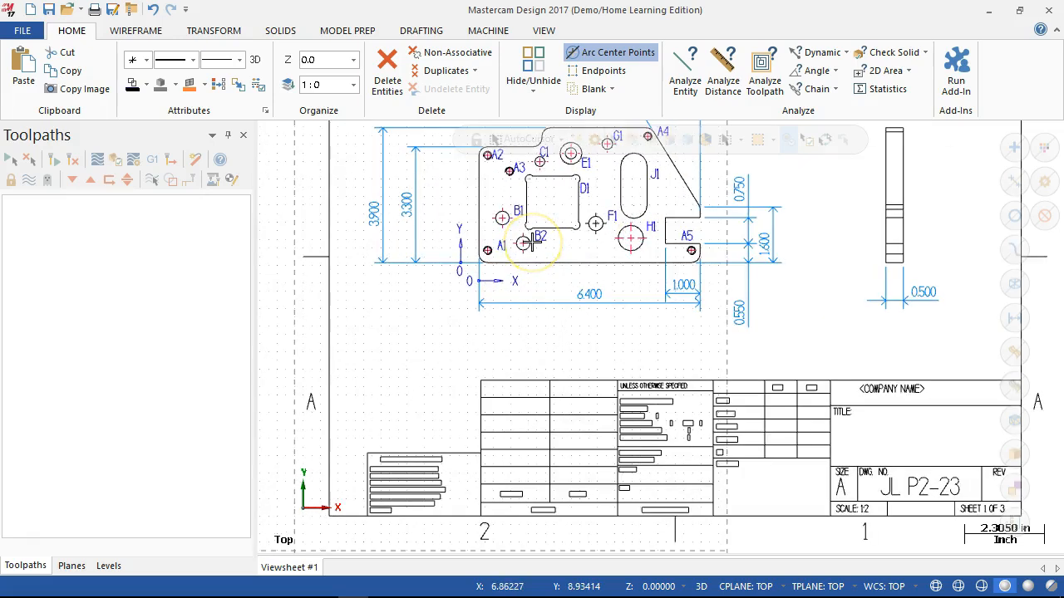
scroll(532, 241, down, 1)
click(108, 566)
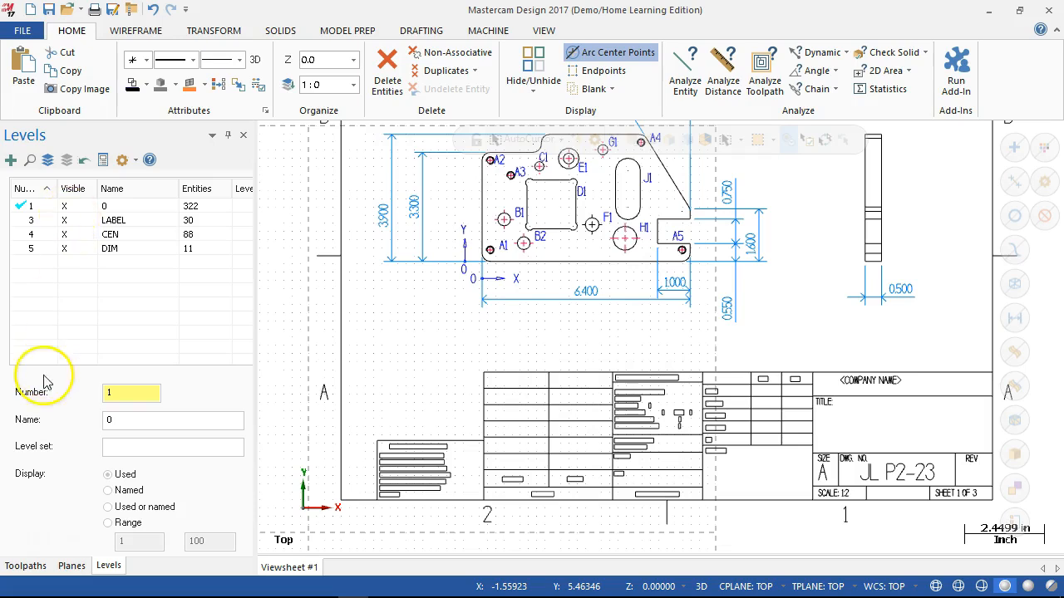
scroll(631, 456, down, 1)
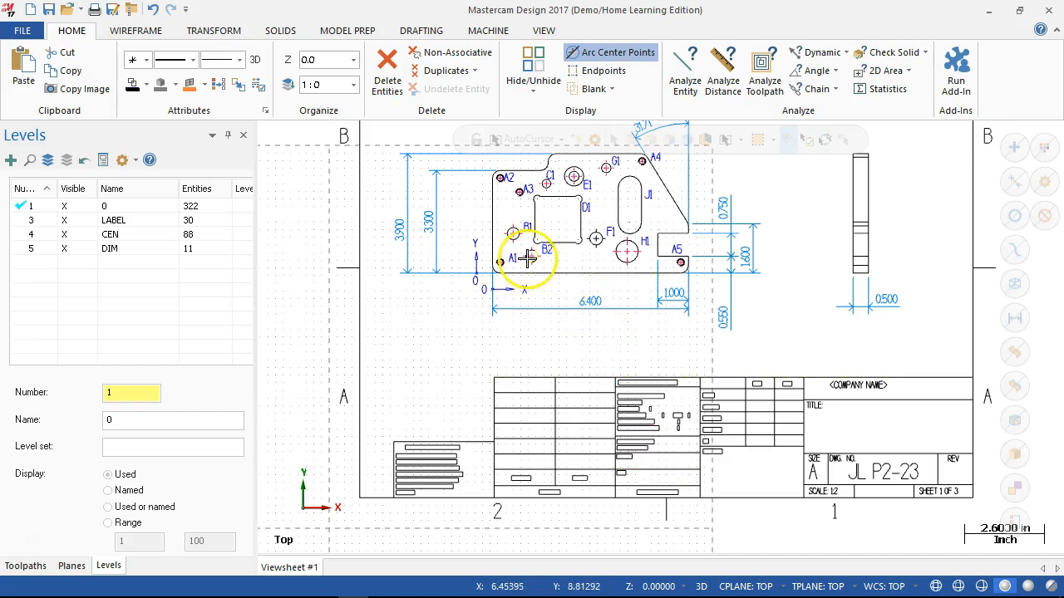
scroll(503, 187, up, 3)
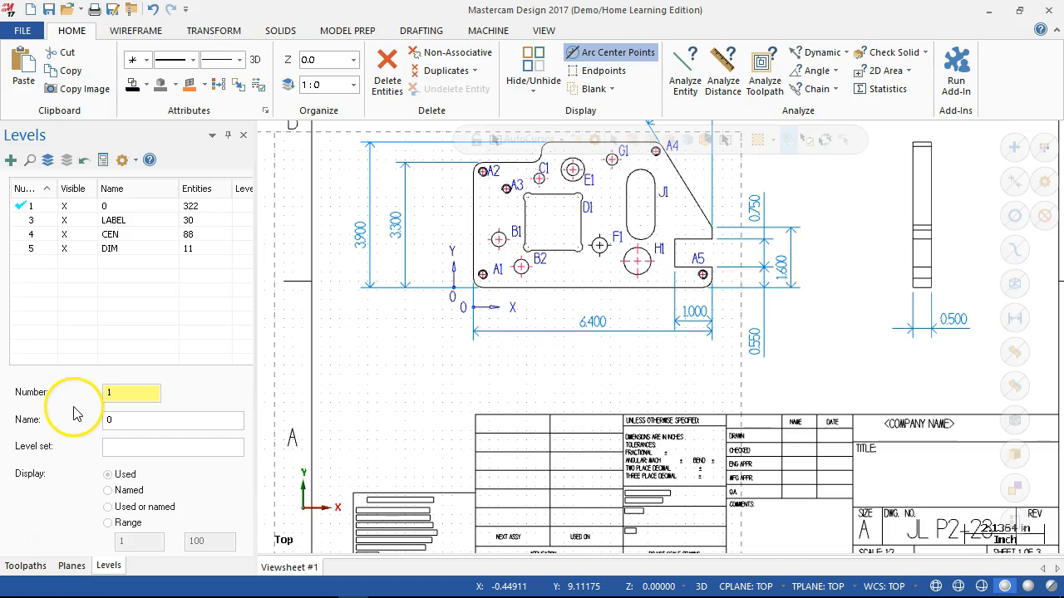
click(66, 249)
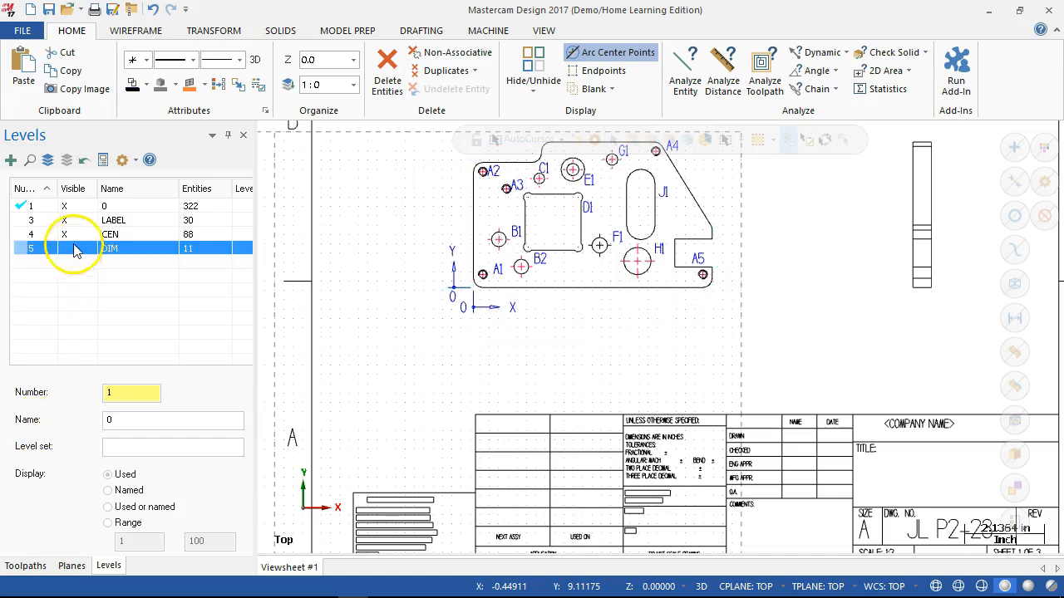
click(74, 235)
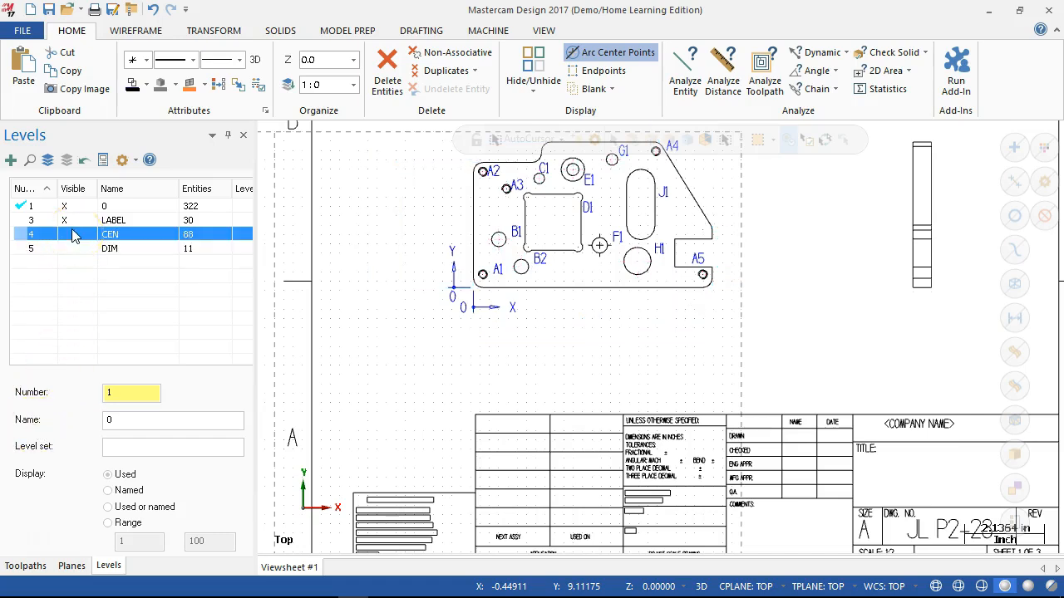
click(73, 221)
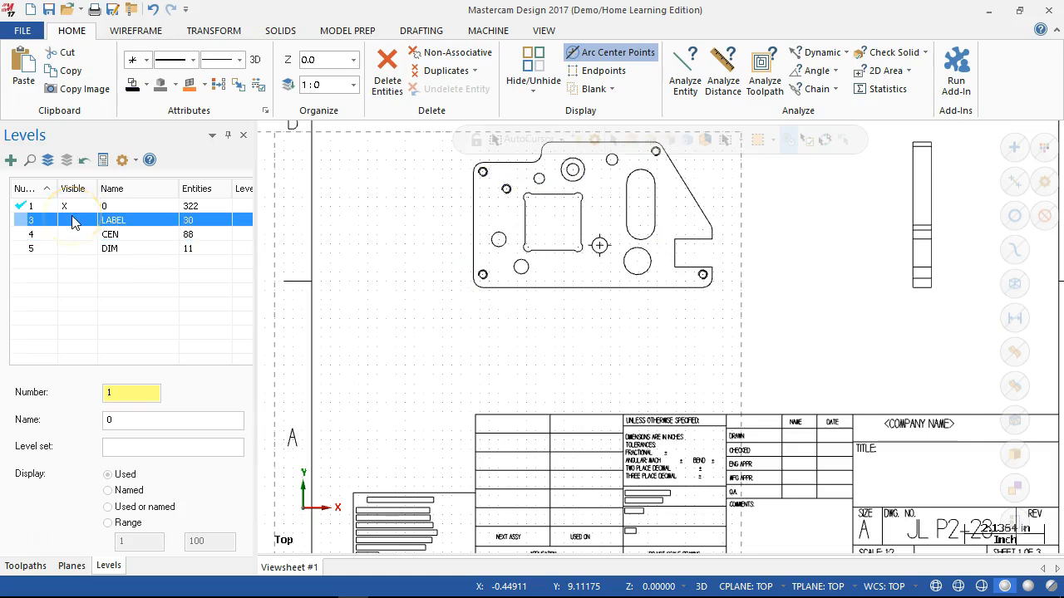
- Delete the side view of the part and the whole title block with the sheet's lower border
scroll(627, 273, down, 2)
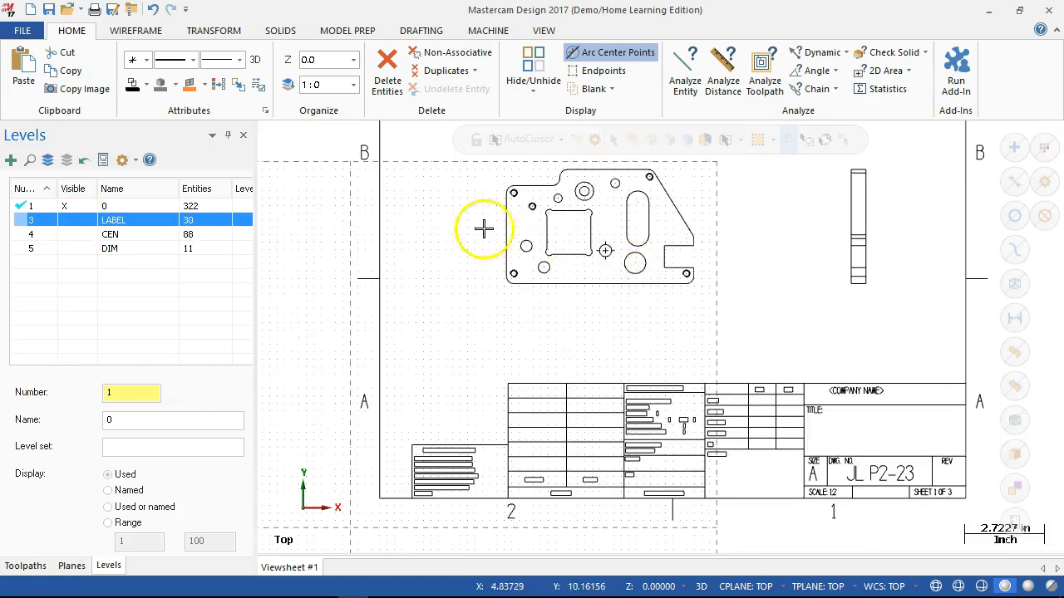
scroll(453, 183, up, 1)
scroll(490, 274, down, 2)
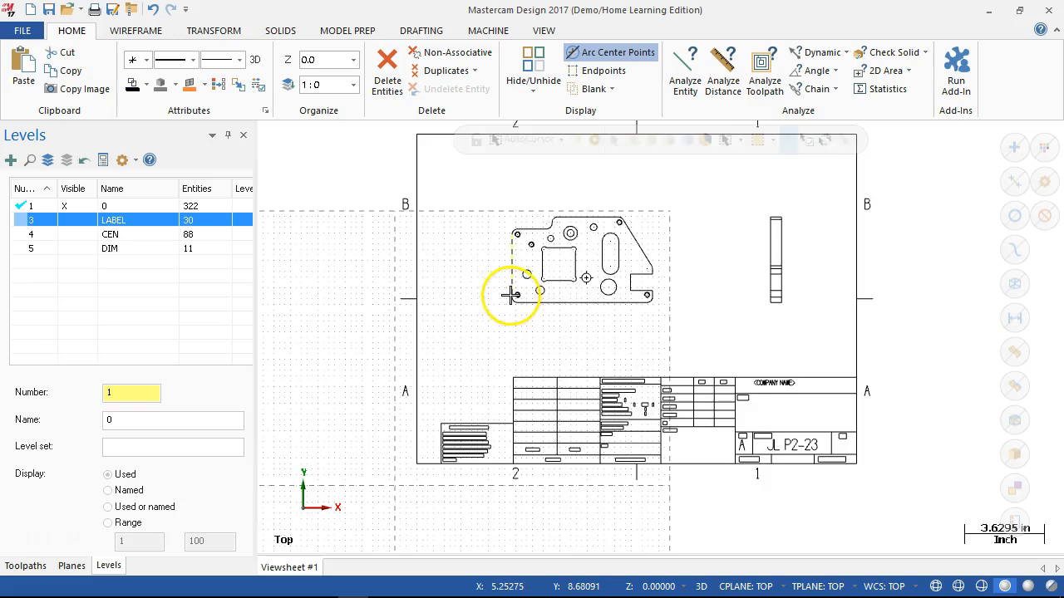
scroll(508, 295, down, 1)
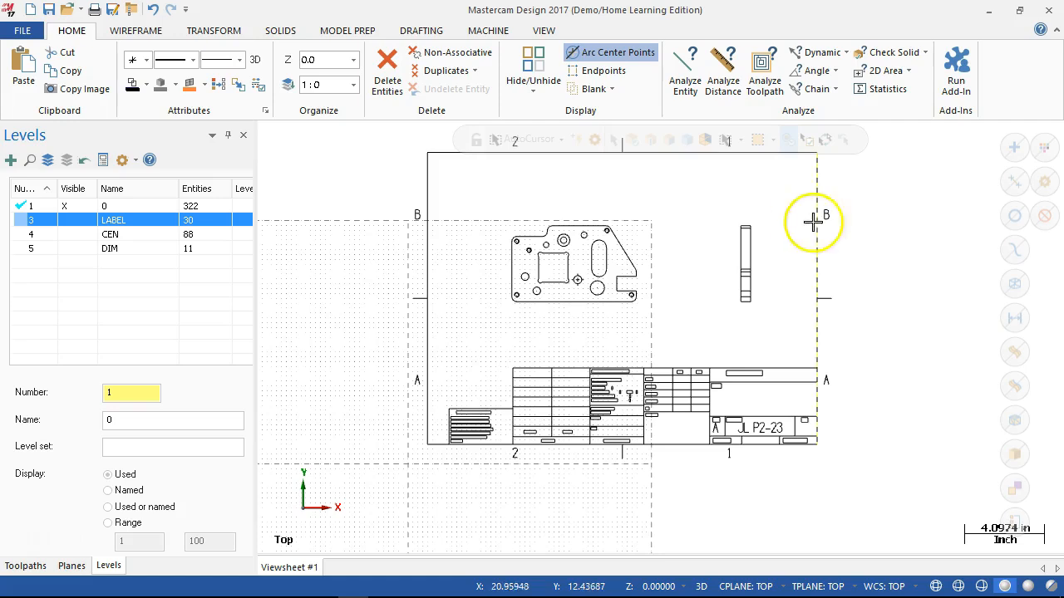
drag(857, 195, 687, 475)
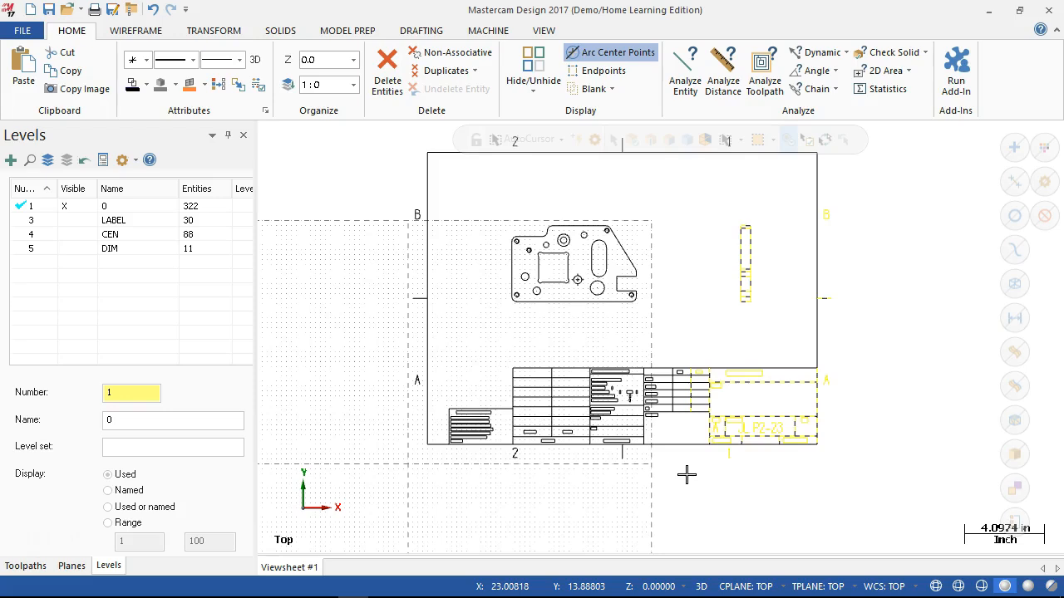
key(Delete)
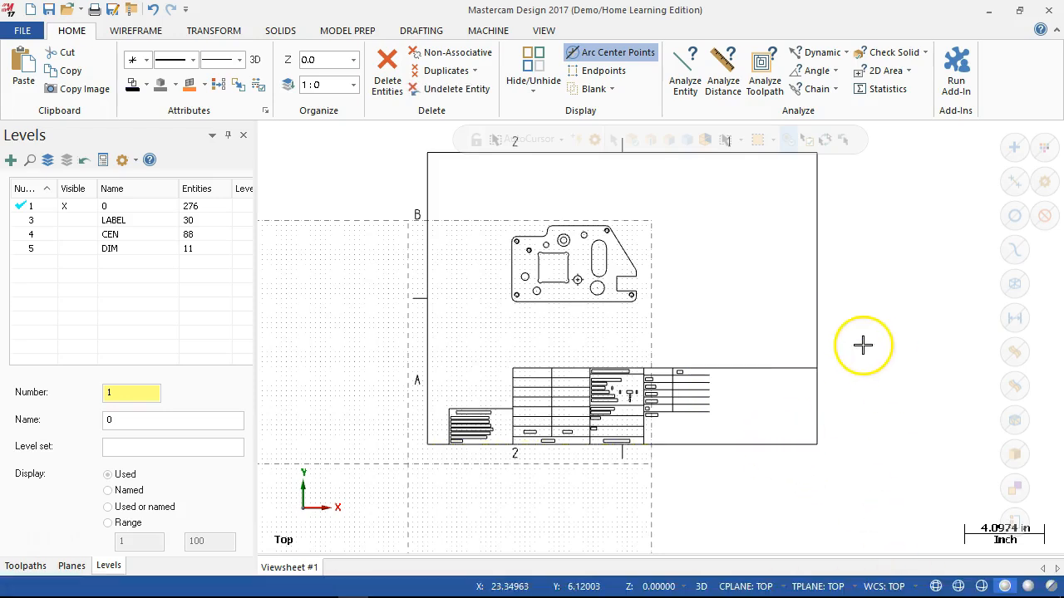
drag(879, 347, 380, 488)
key(Delete)
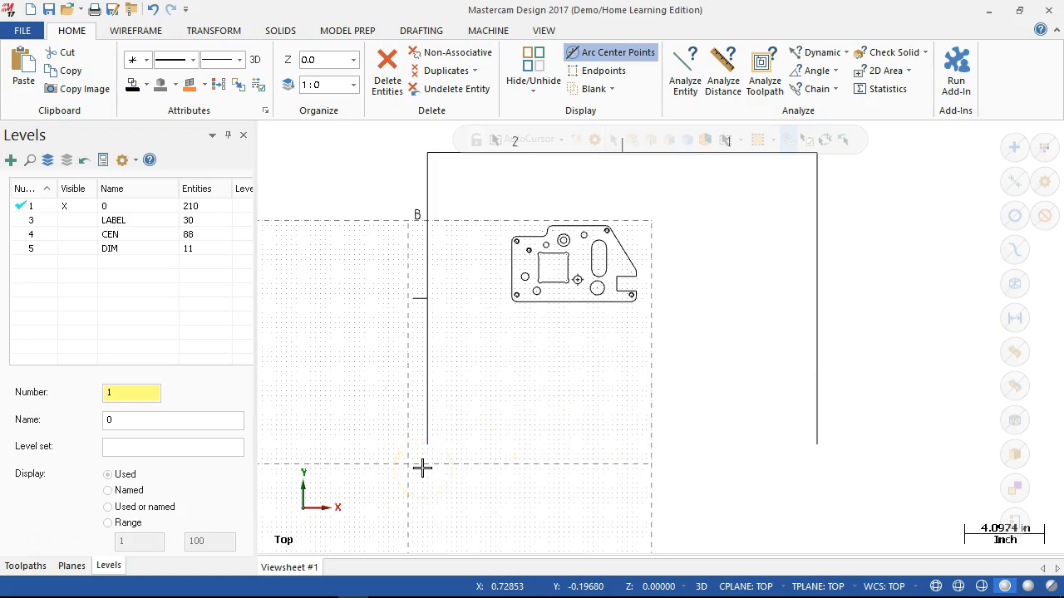
- Delete the sheet's upper and left border lines together with the zone letter and tick mark on the left side
scroll(448, 285, down, 2)
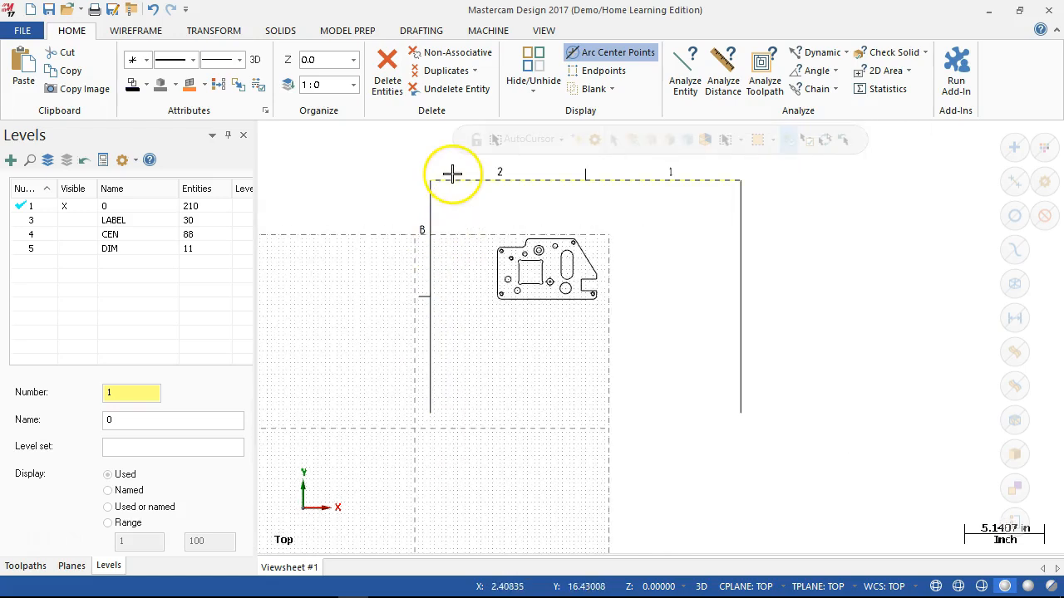
click(431, 356)
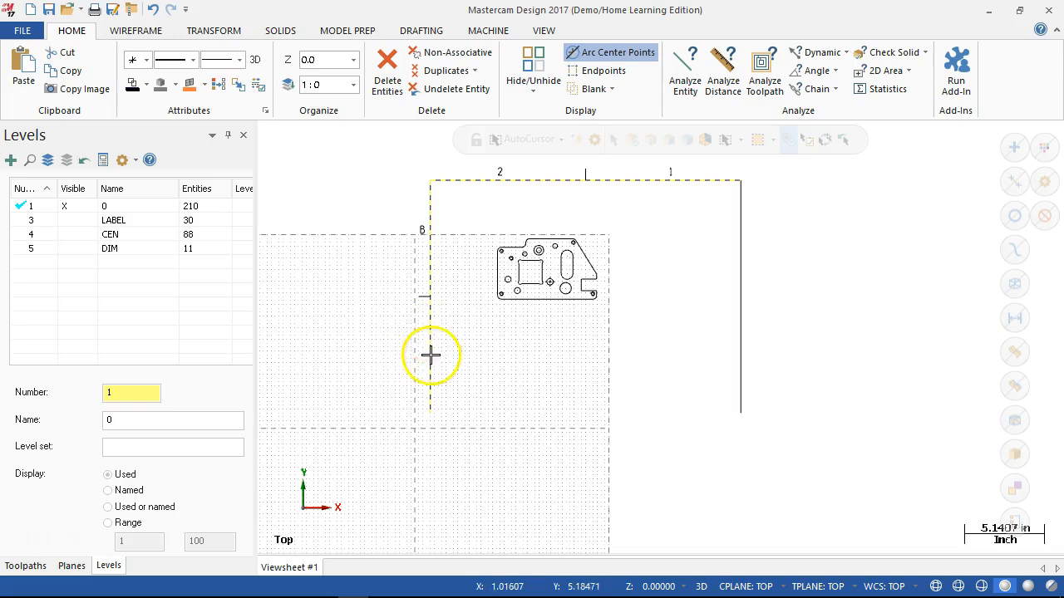
key(Delete)
drag(449, 189, 389, 348)
key(Delete)
- Delete the zone numbers and tick mark above the part and the remaining right border line
scroll(765, 288, down, 3)
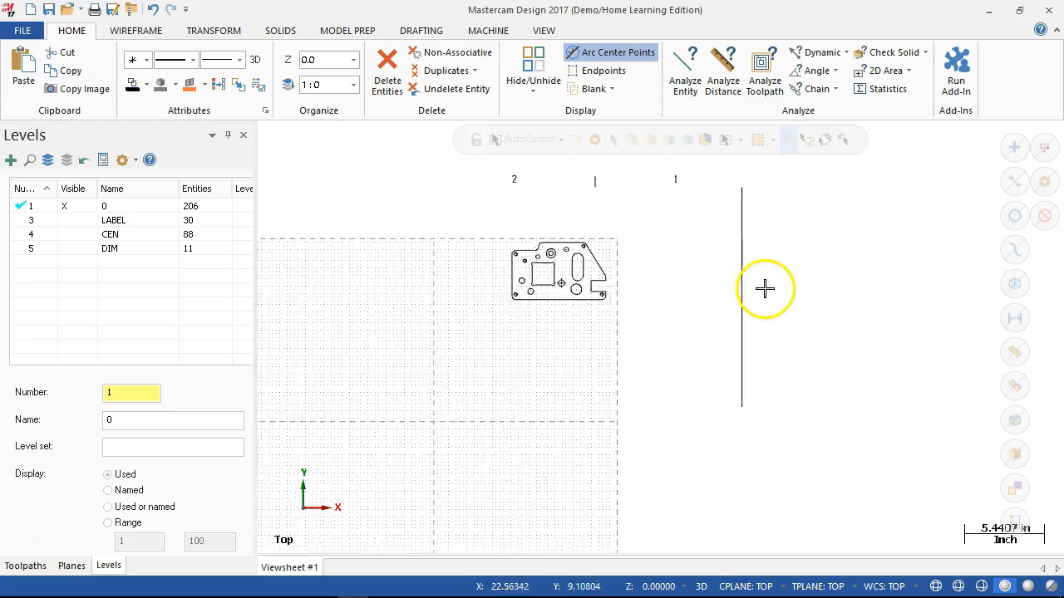
scroll(516, 312, down, 4)
scroll(574, 213, up, 3)
drag(789, 193, 478, 245)
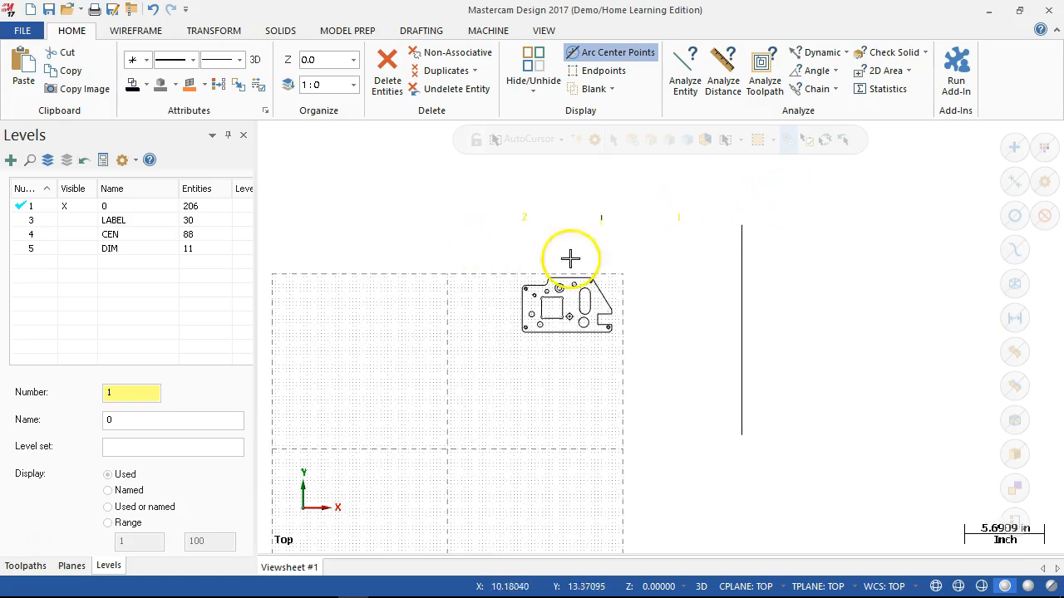
click(744, 291)
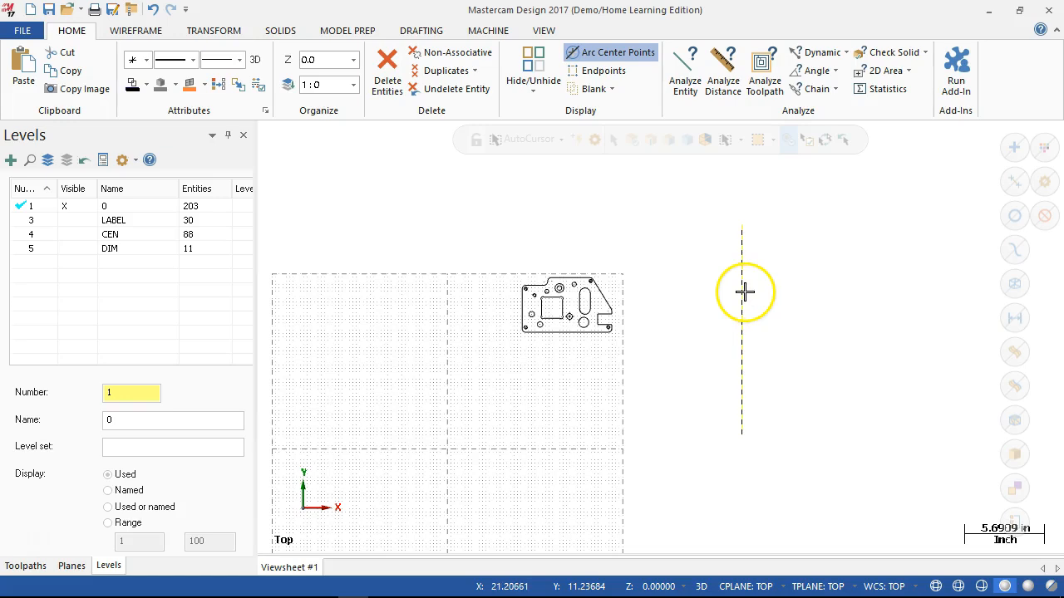
key(Delete)
- Make the LABEL, CEN and DIM levels visible again
scroll(527, 361, up, 3)
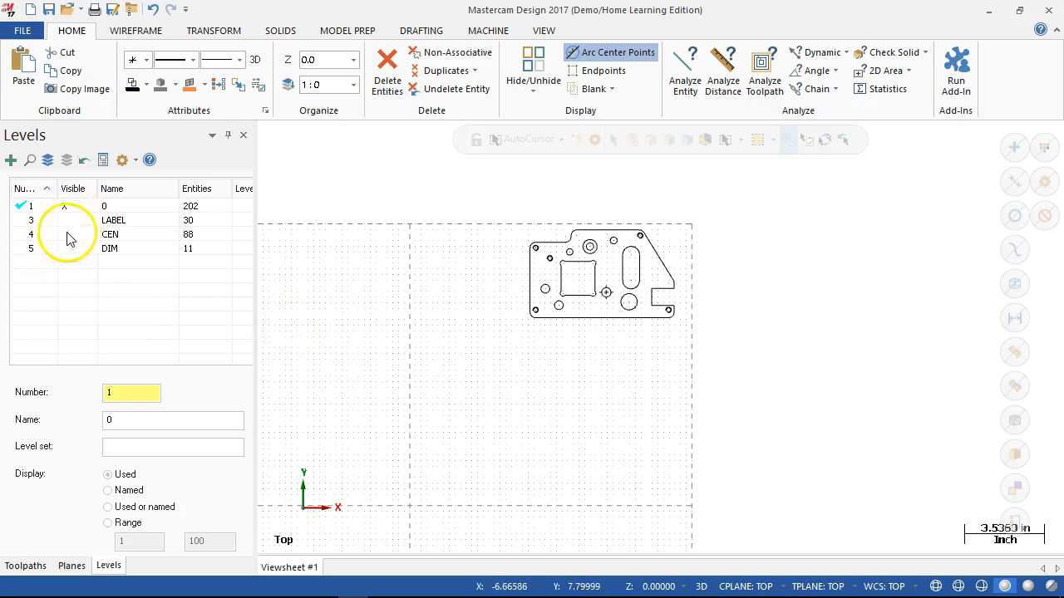
click(66, 220)
click(67, 235)
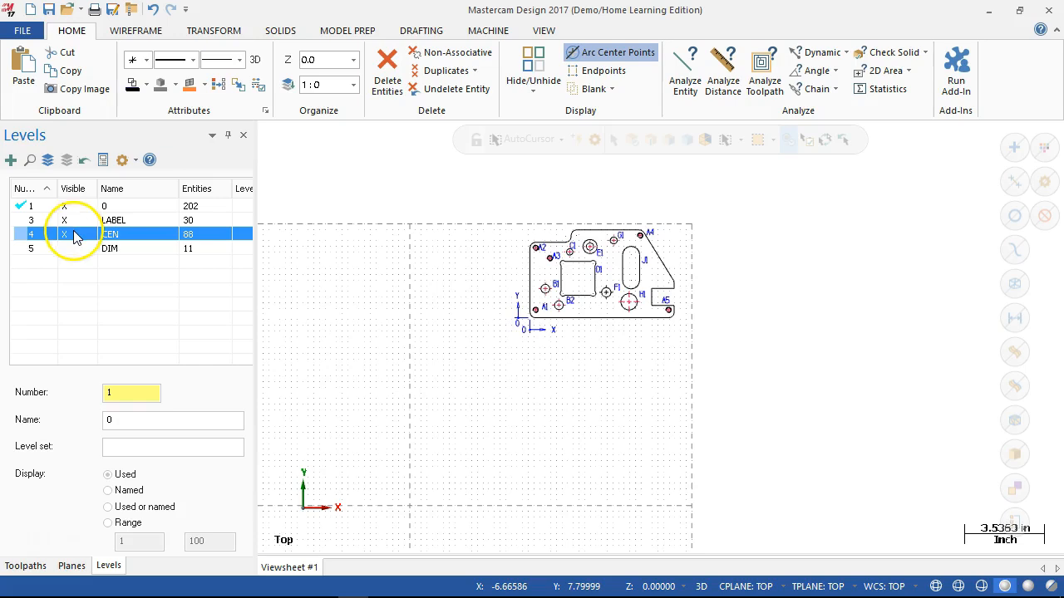
click(65, 249)
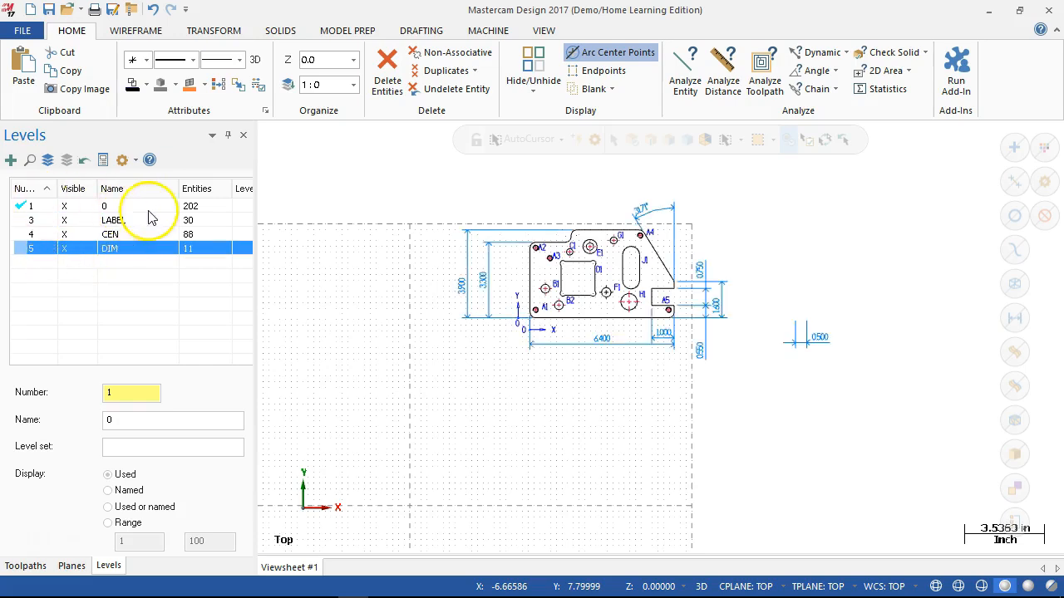
- Delete the leftover 0.500 thickness dimension beside the part's front view
drag(779, 287, 846, 372)
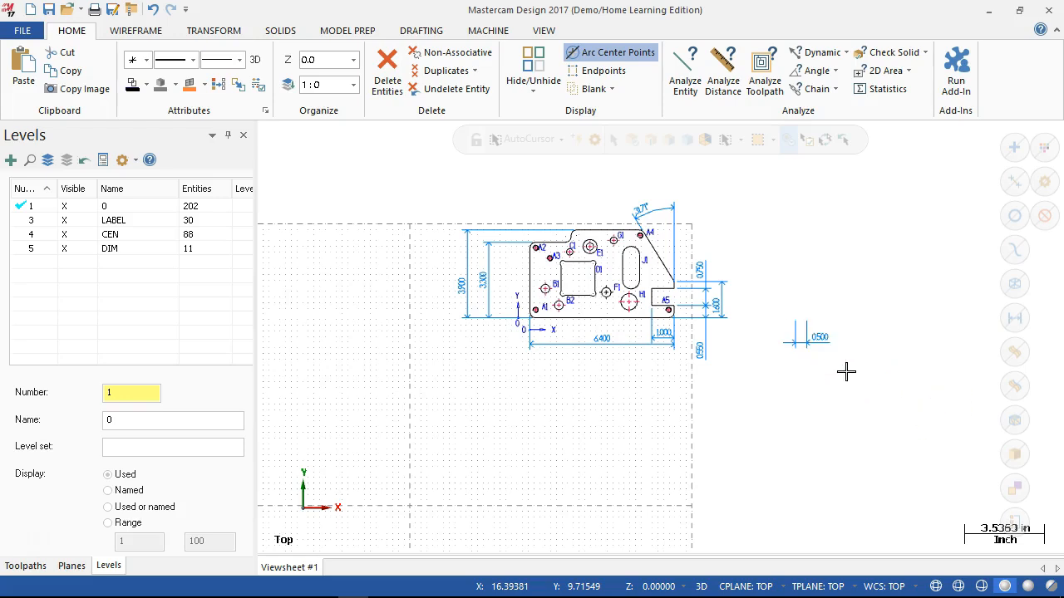
scroll(831, 329, down, 3)
scroll(827, 341, up, 13)
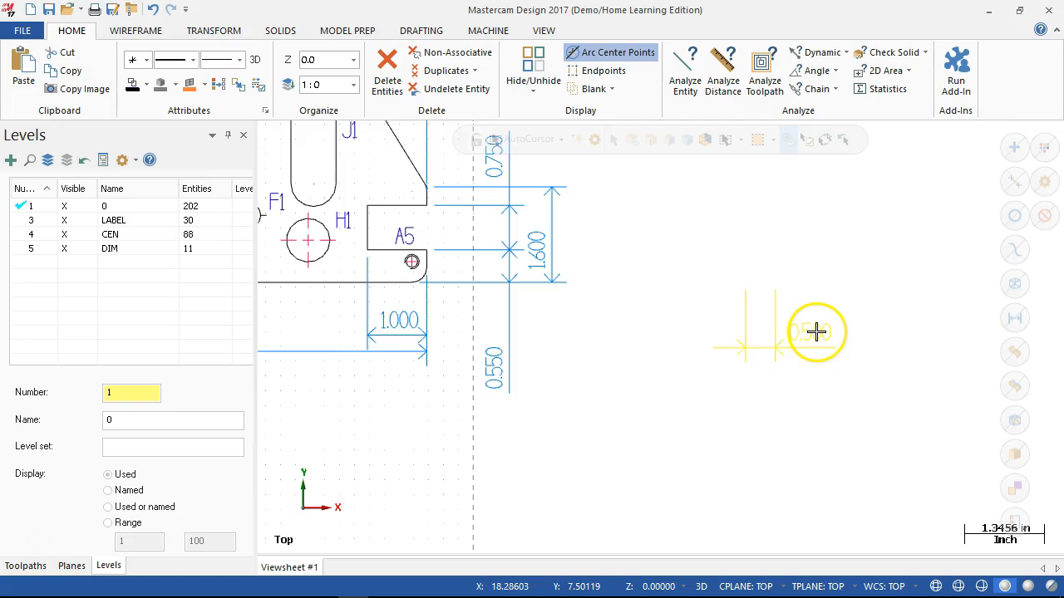
scroll(815, 331, up, 3)
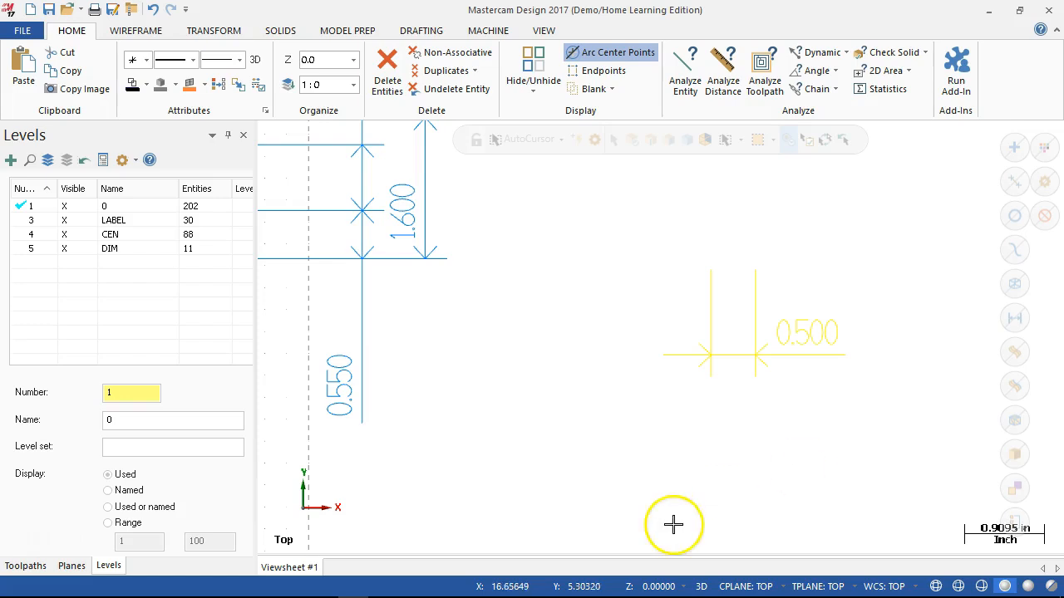
scroll(674, 407, up, 2)
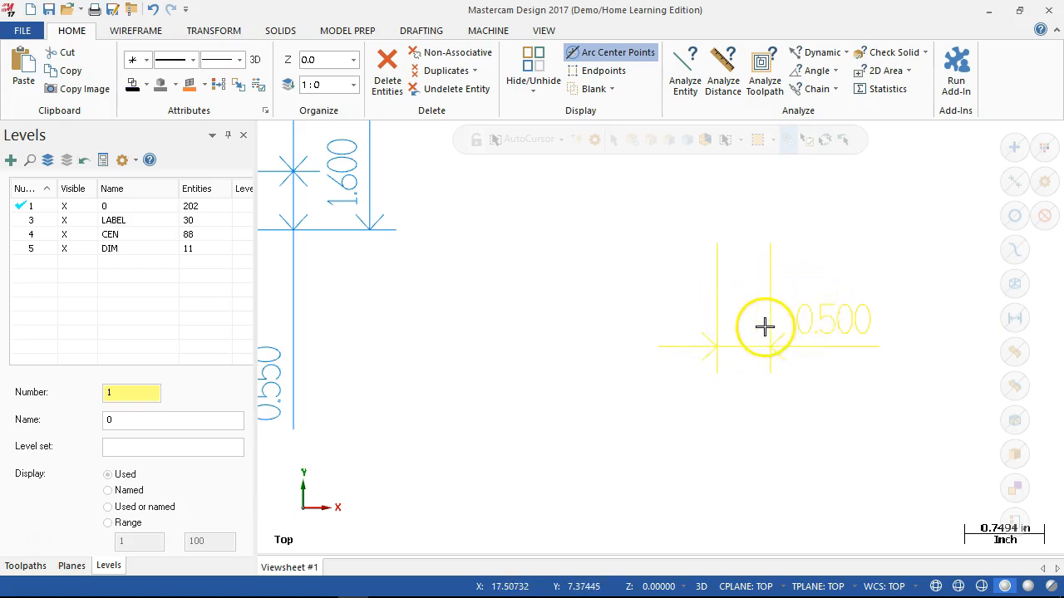
scroll(715, 358, down, 1)
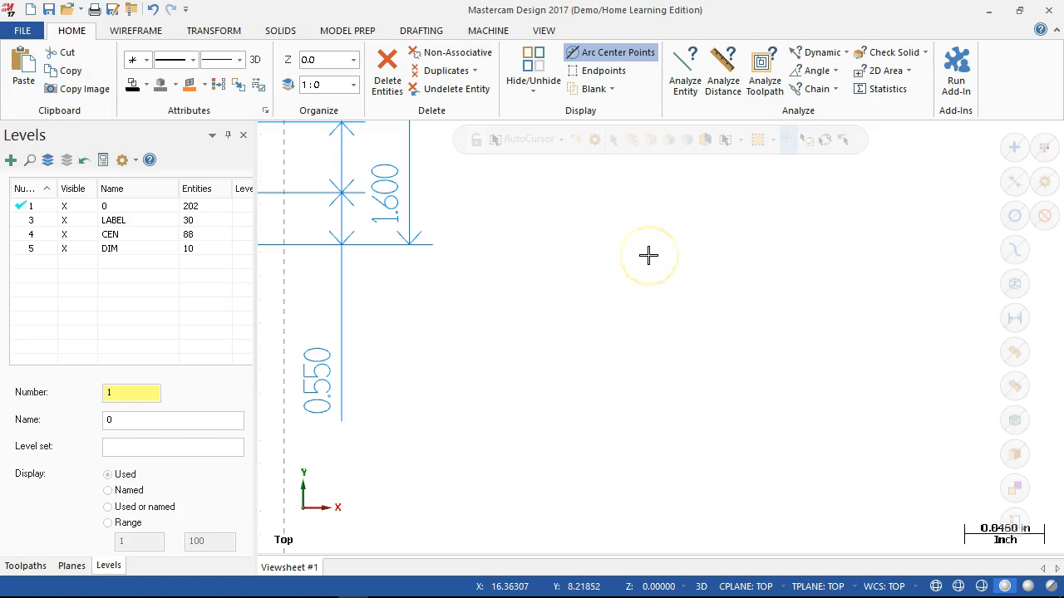
scroll(677, 309, down, 4)
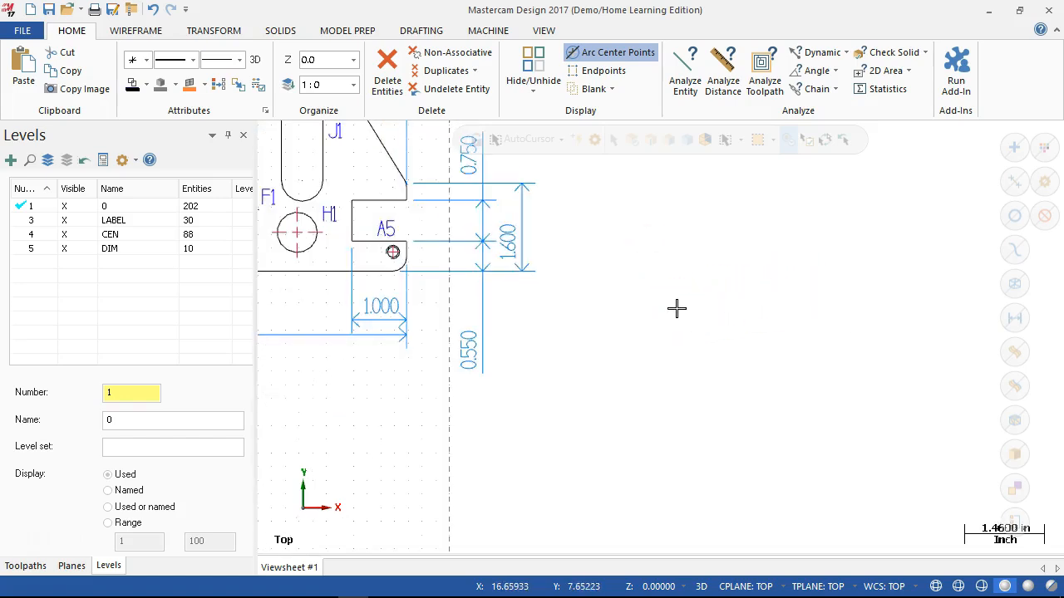
scroll(676, 309, down, 6)
scroll(624, 283, down, 3)
scroll(330, 213, up, 3)
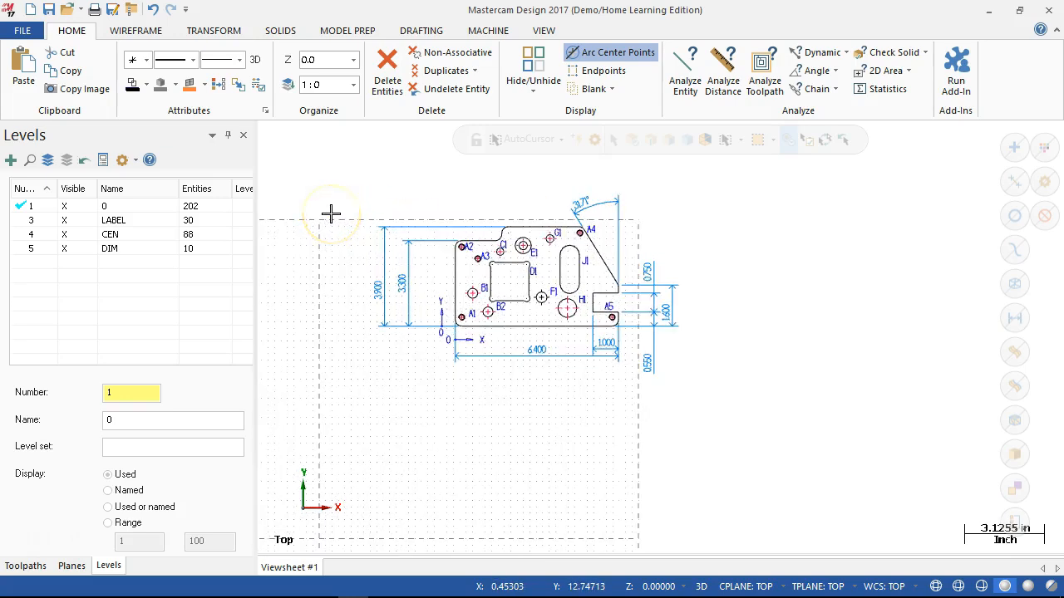
click(354, 182)
click(737, 410)
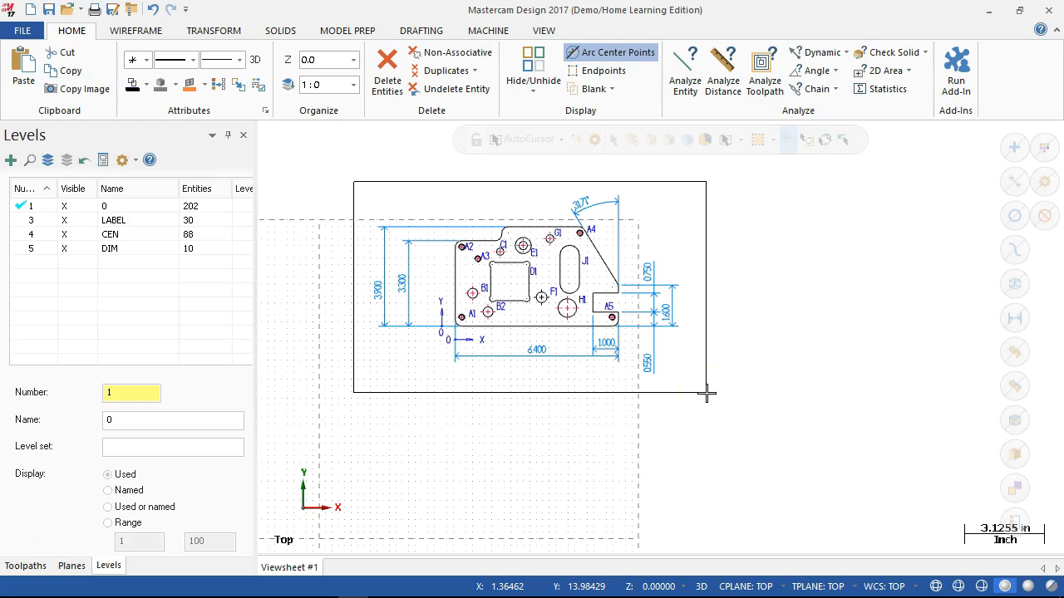
click(706, 394)
scroll(479, 341, down, 3)
scroll(480, 342, up, 8)
scroll(476, 338, up, 5)
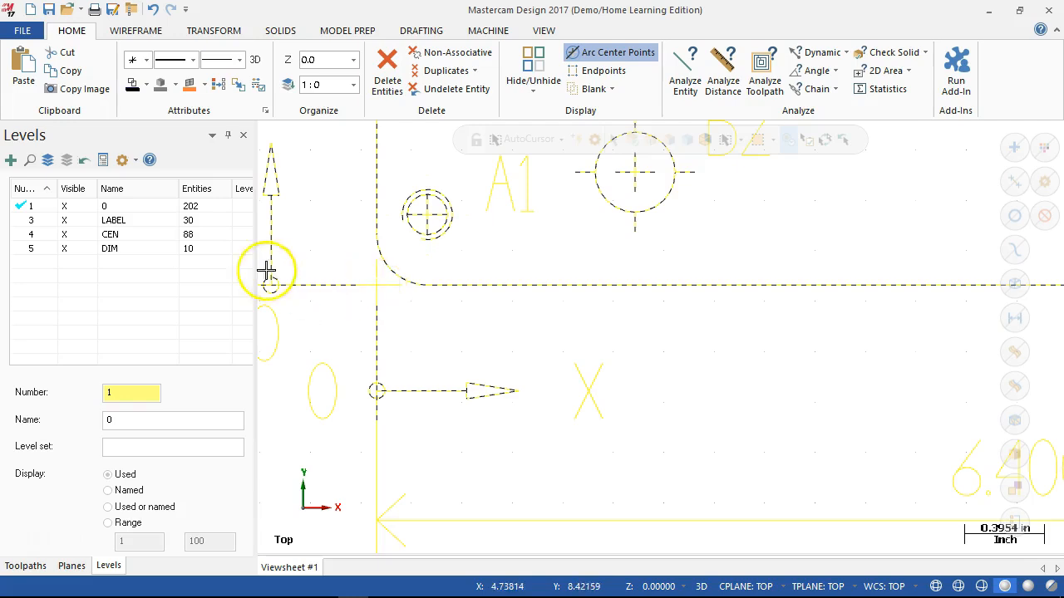
scroll(416, 287, down, 2)
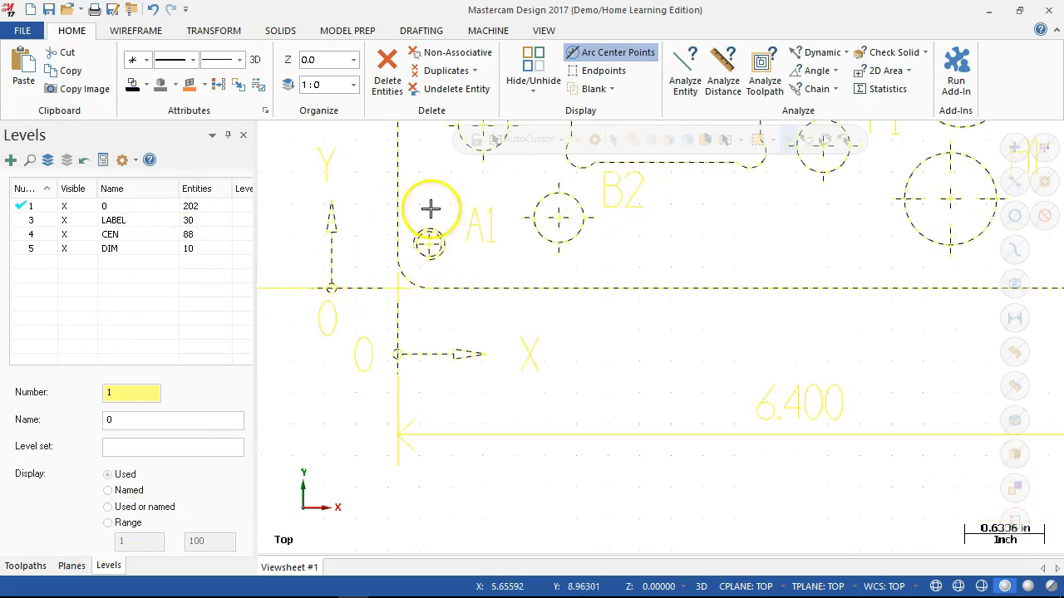
scroll(429, 209, down, 6)
scroll(589, 241, up, 1)
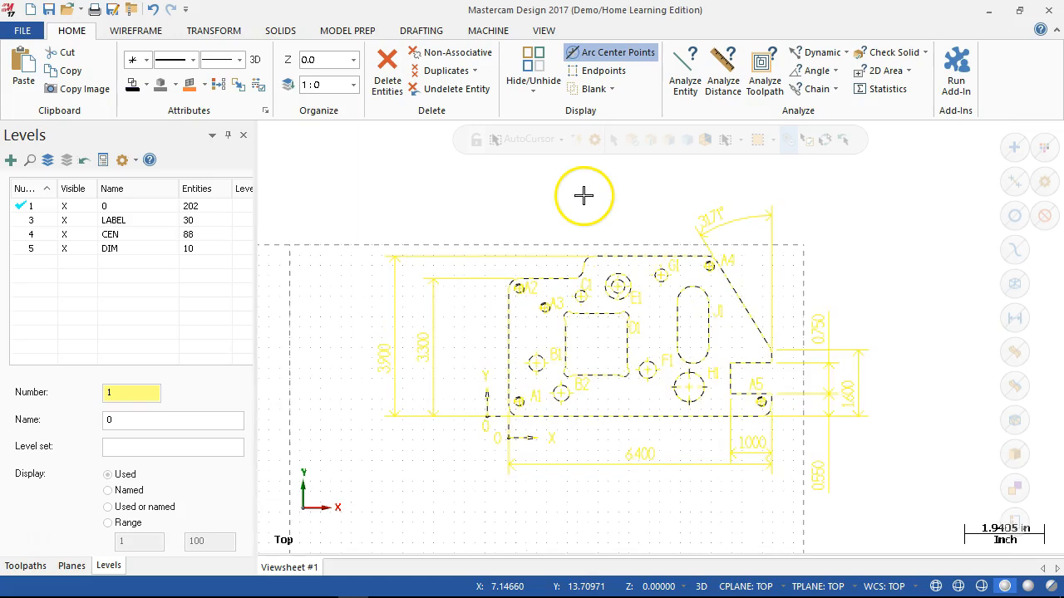
click(200, 35)
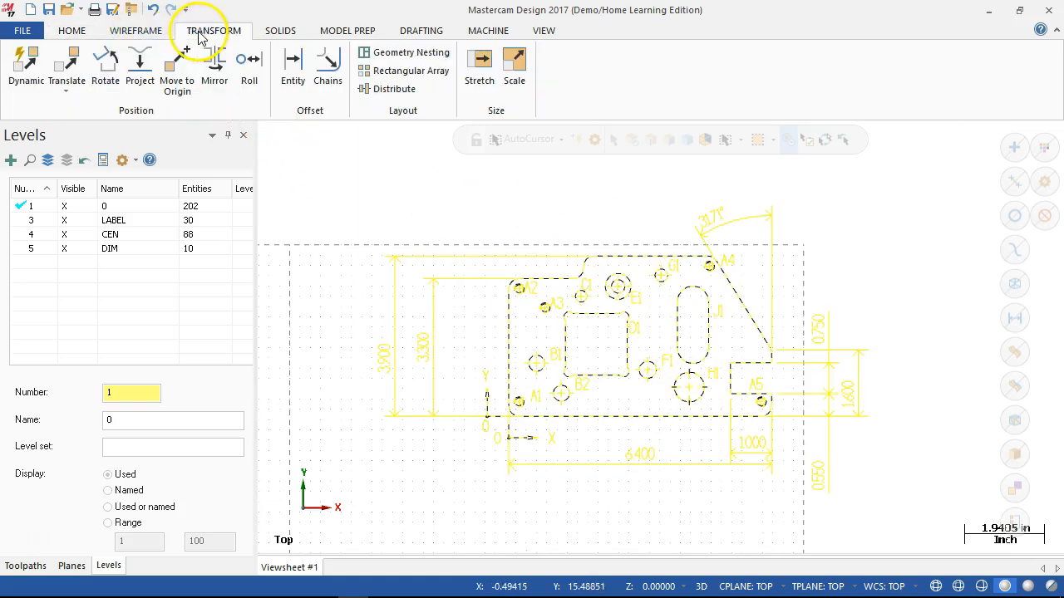
click(177, 73)
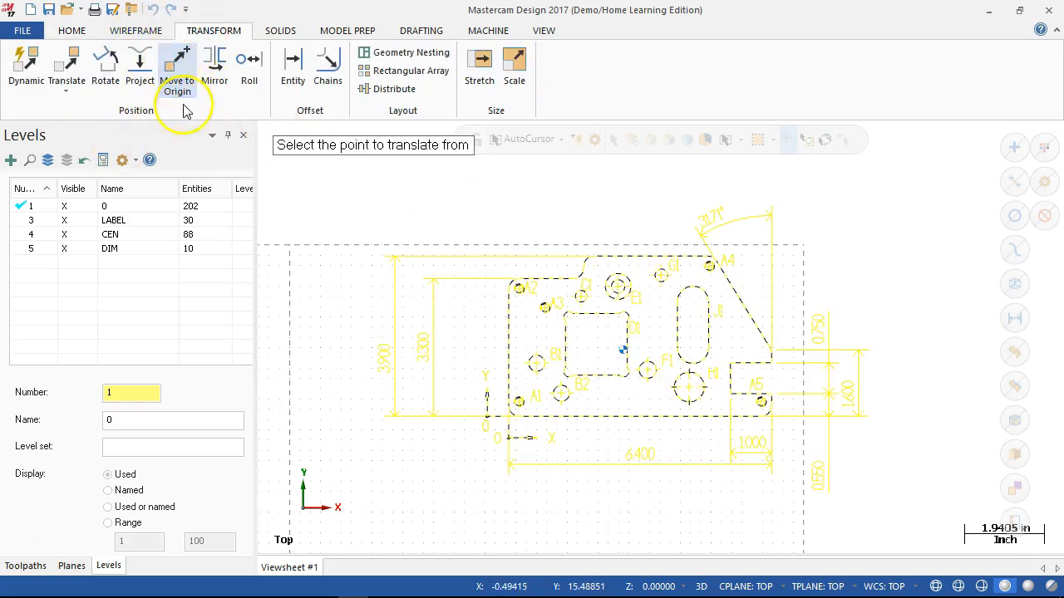
scroll(576, 409, up, 2)
scroll(438, 425, up, 3)
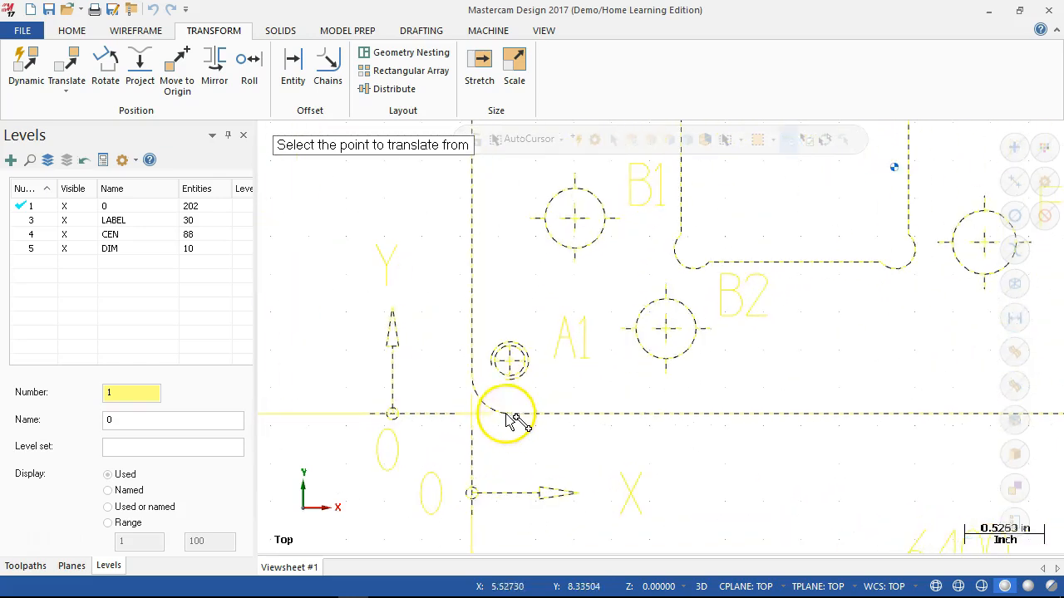
scroll(471, 414, up, 1)
scroll(471, 414, up, 2)
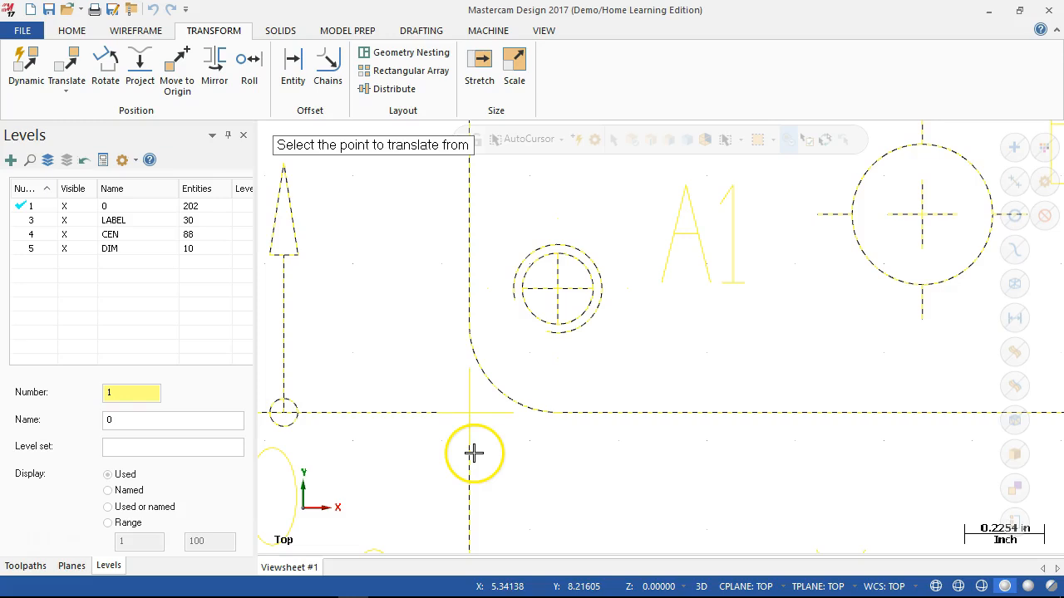
scroll(407, 360, down, 5)
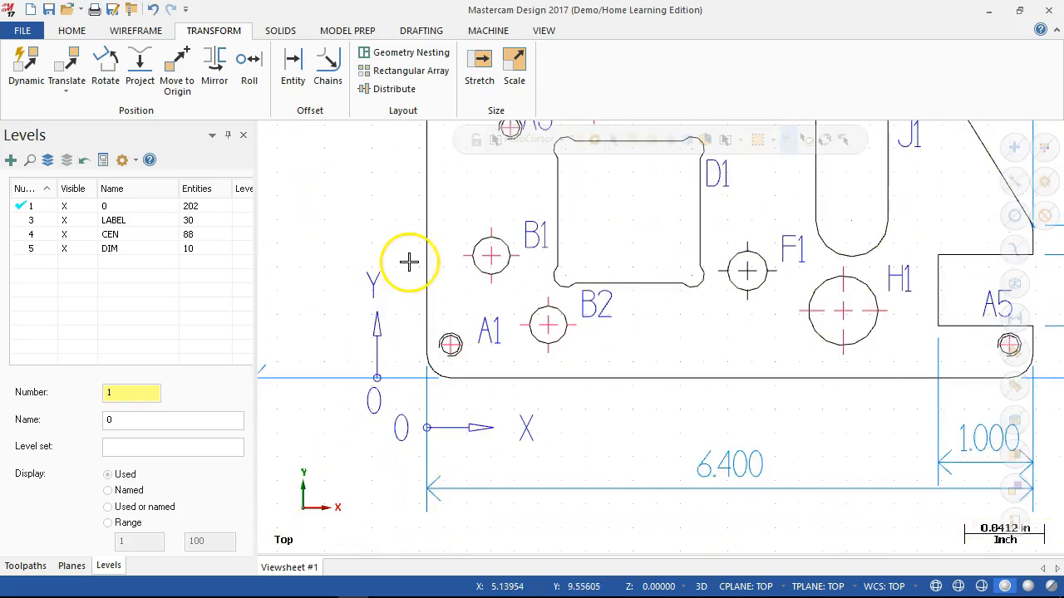
scroll(451, 399, up, 5)
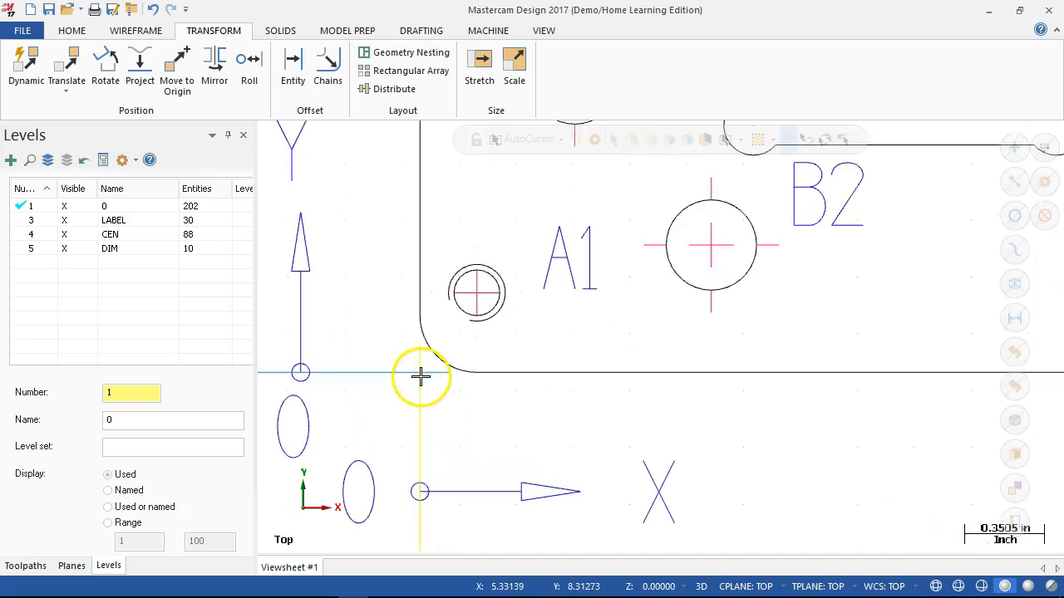
scroll(425, 378, up, 3)
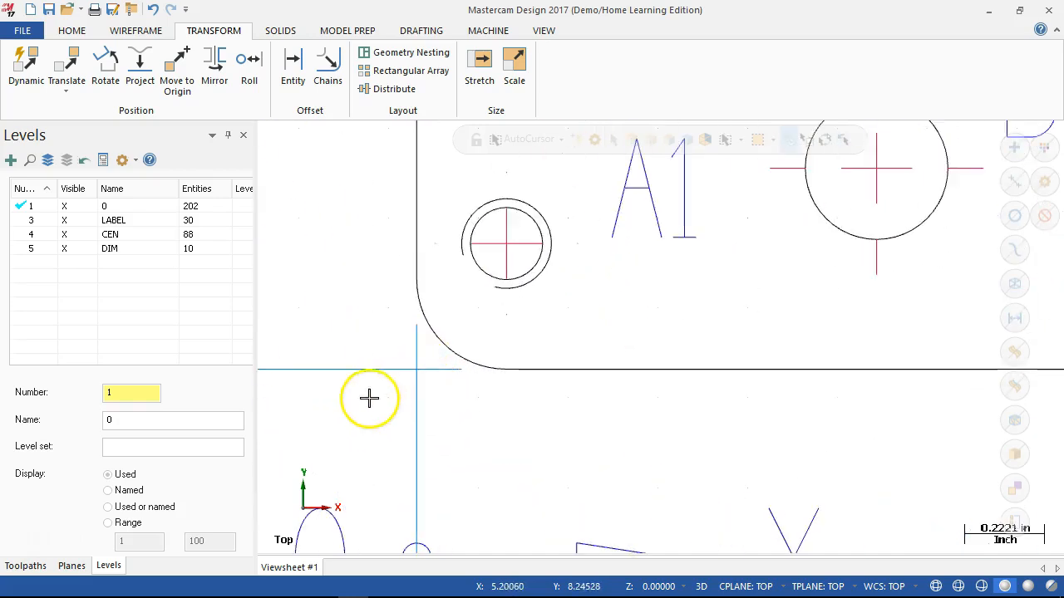
click(135, 34)
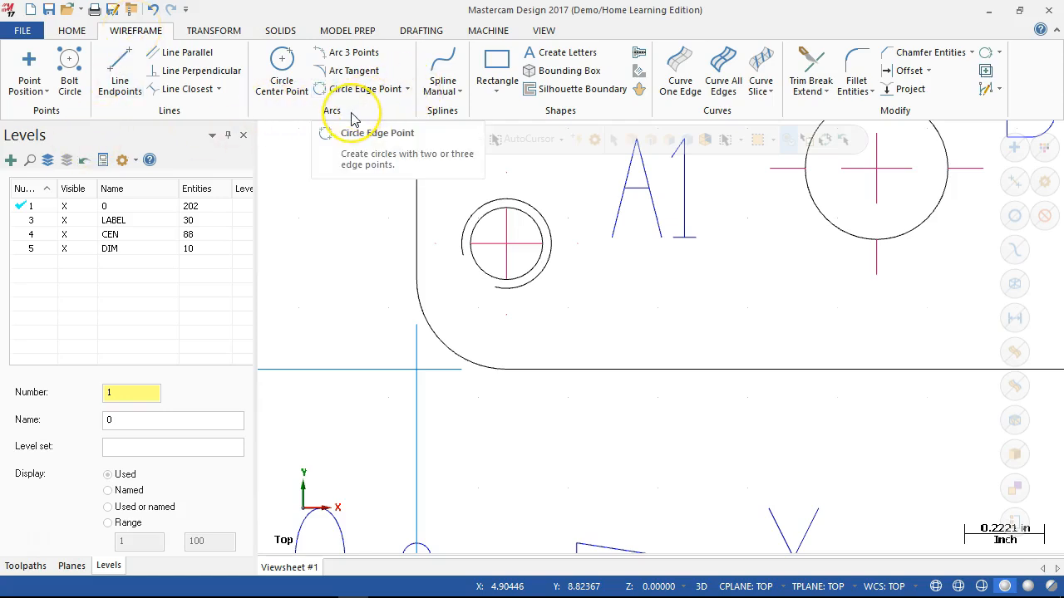
click(70, 73)
click(28, 60)
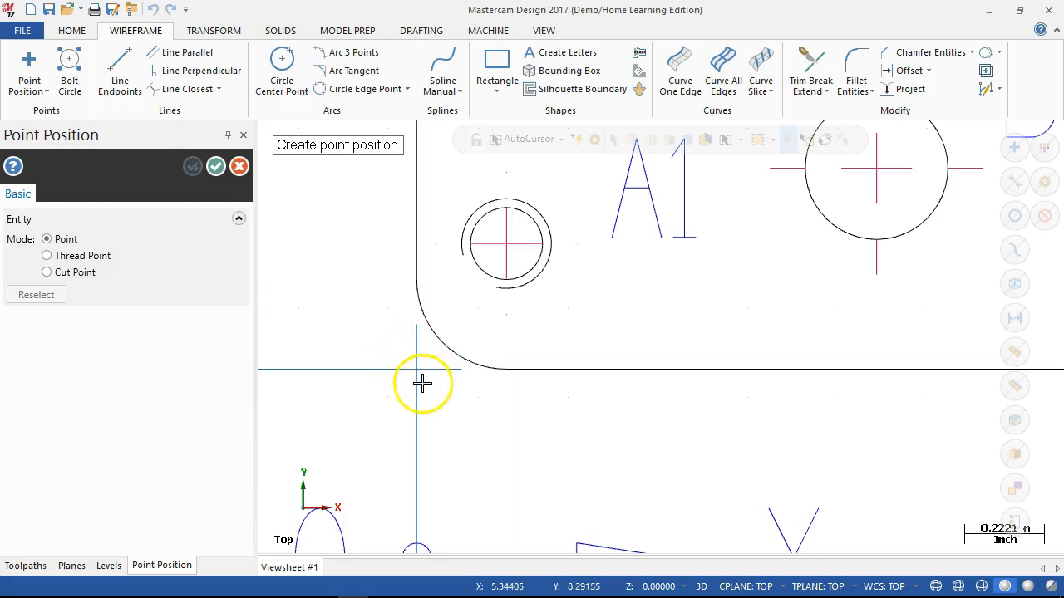
scroll(422, 389, up, 2)
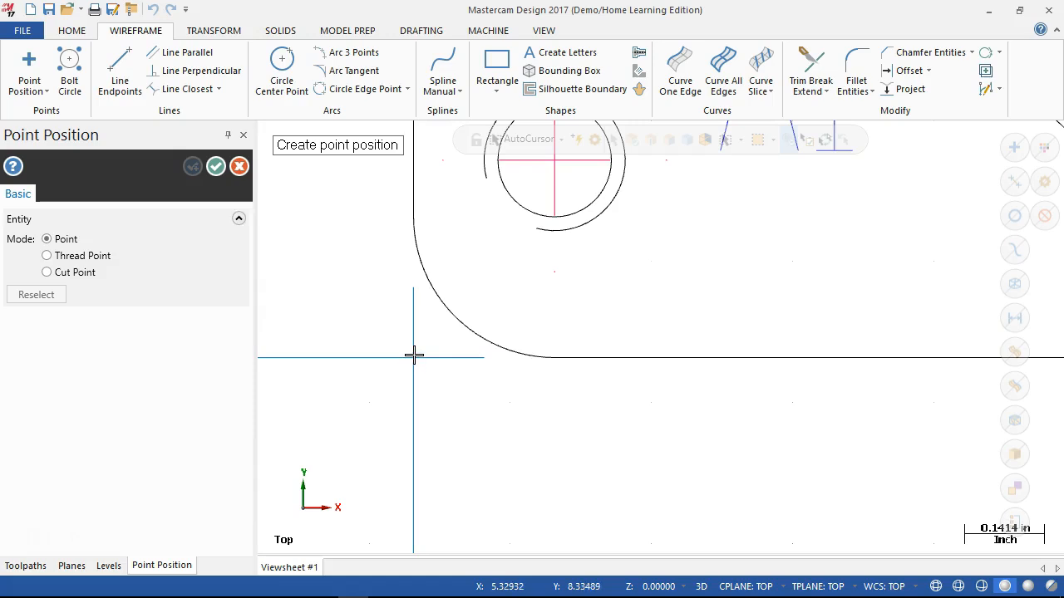
scroll(414, 359, down, 1)
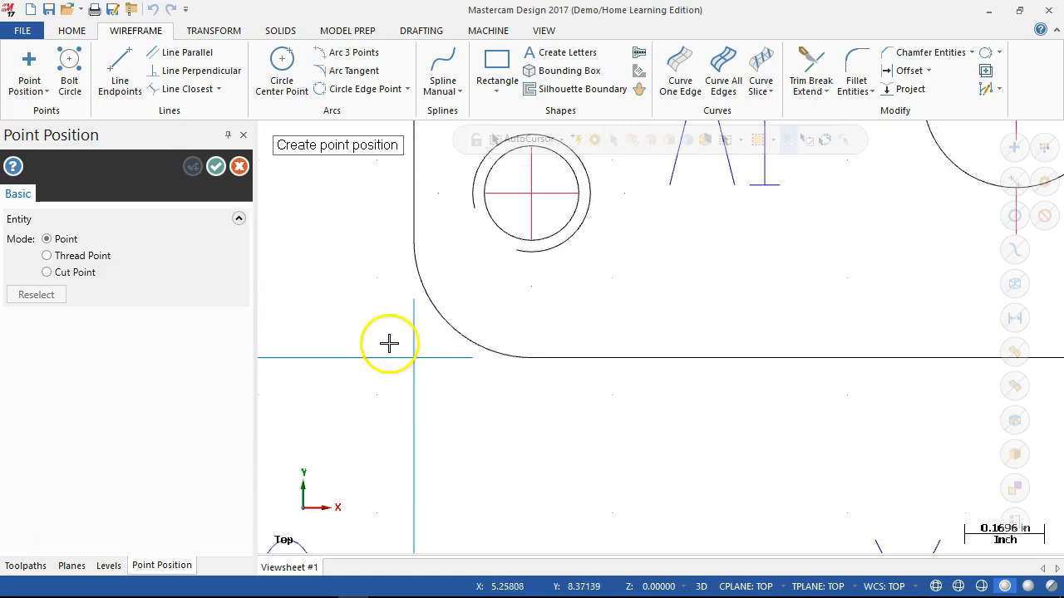
click(240, 166)
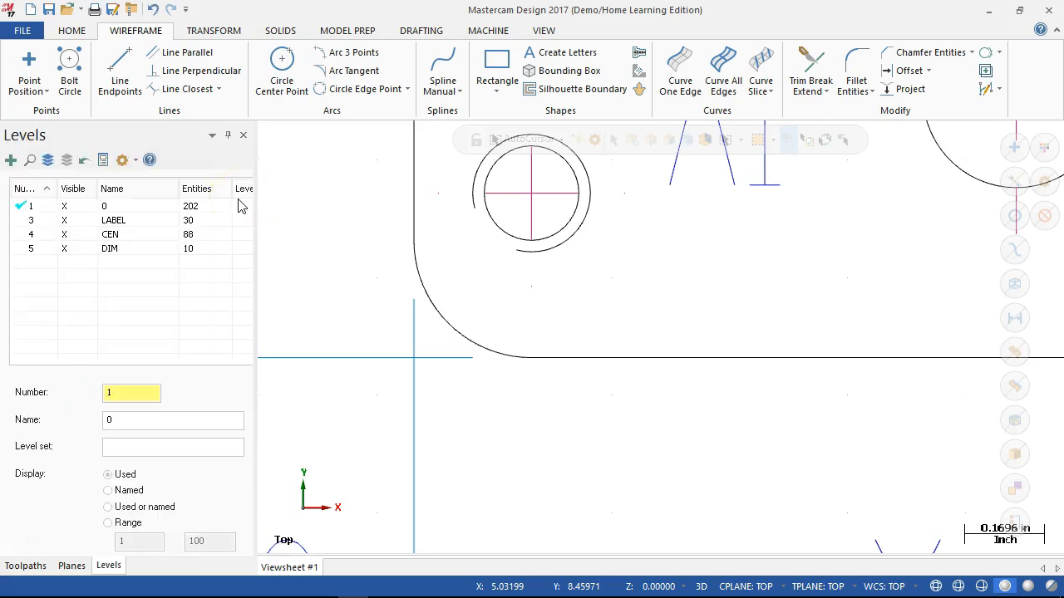
click(120, 67)
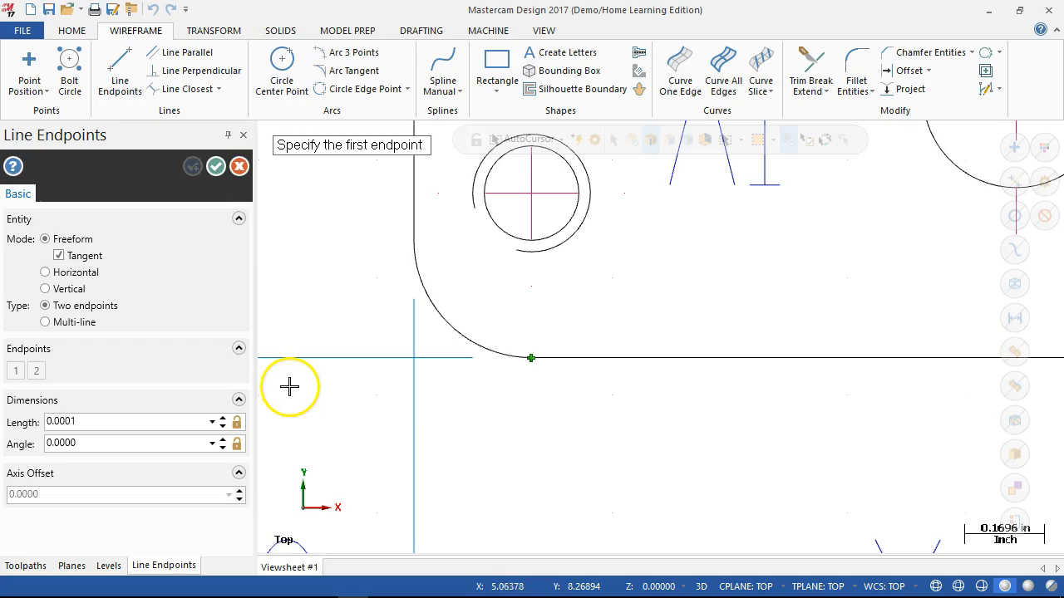
key(Escape)
- Make CEN the active level and draw two lines, each about 0.25 in long, from the lower-left fillet's ends to the sharp corner
scroll(309, 443, down, 1)
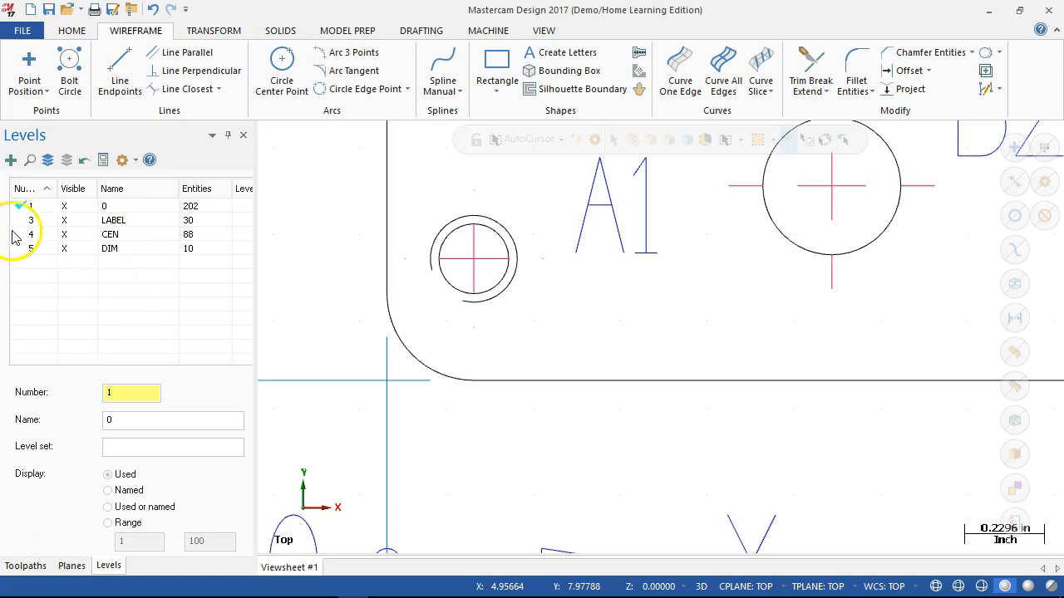
click(16, 236)
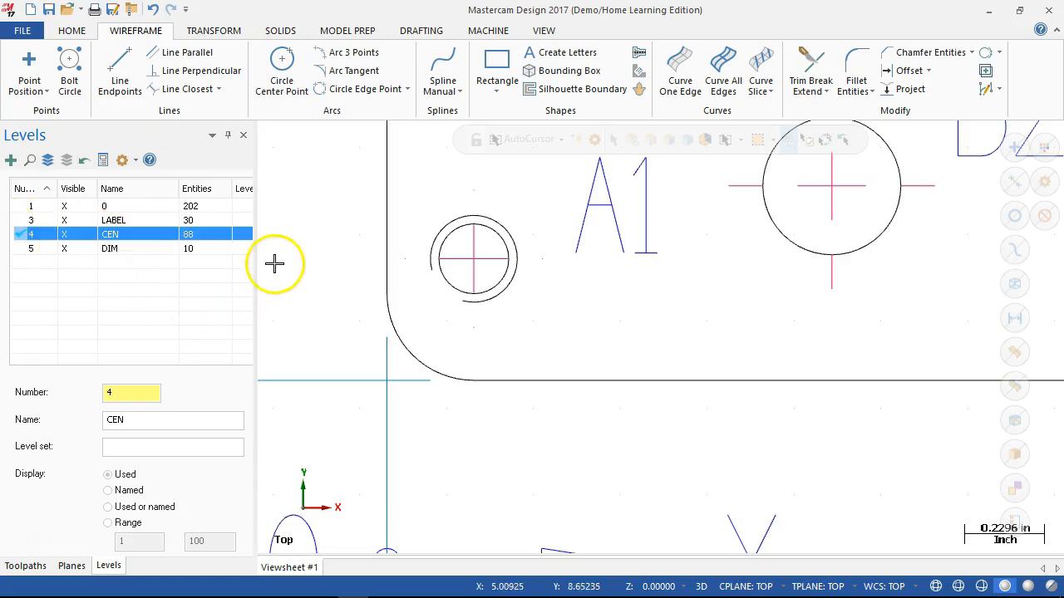
click(120, 70)
click(474, 384)
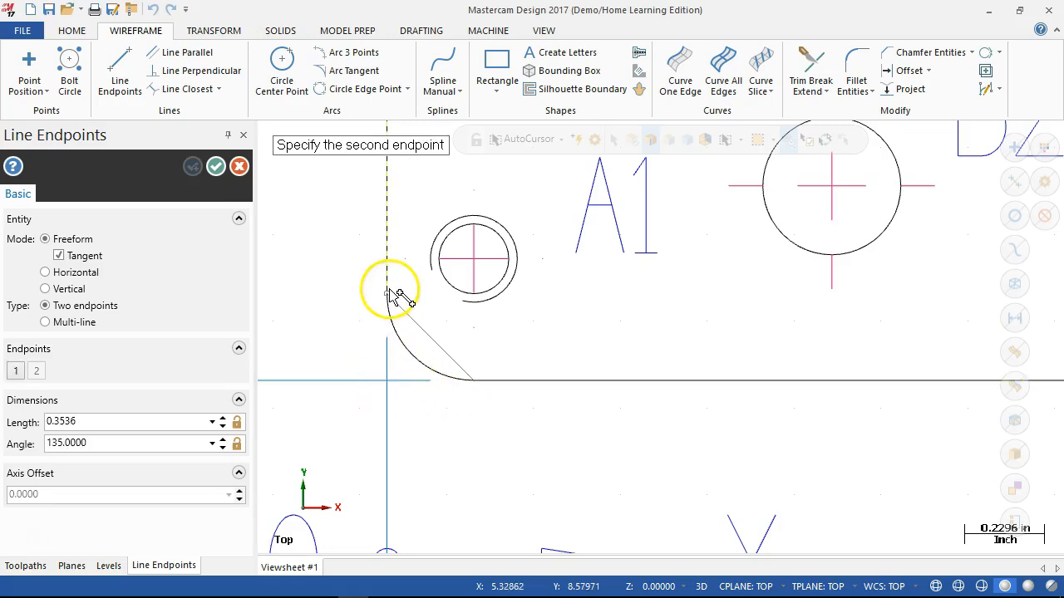
click(388, 382)
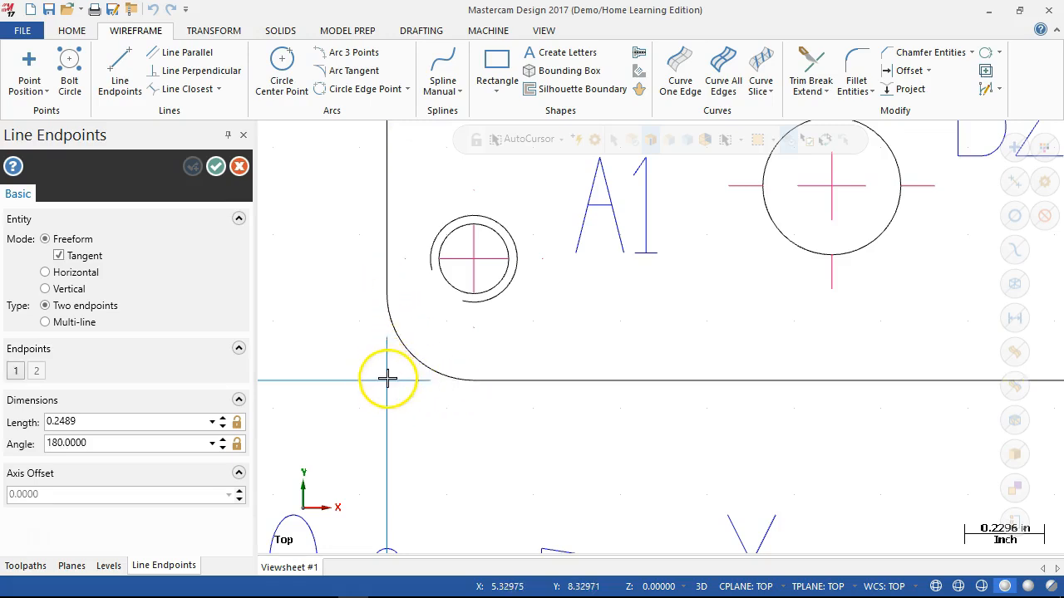
click(386, 297)
click(387, 381)
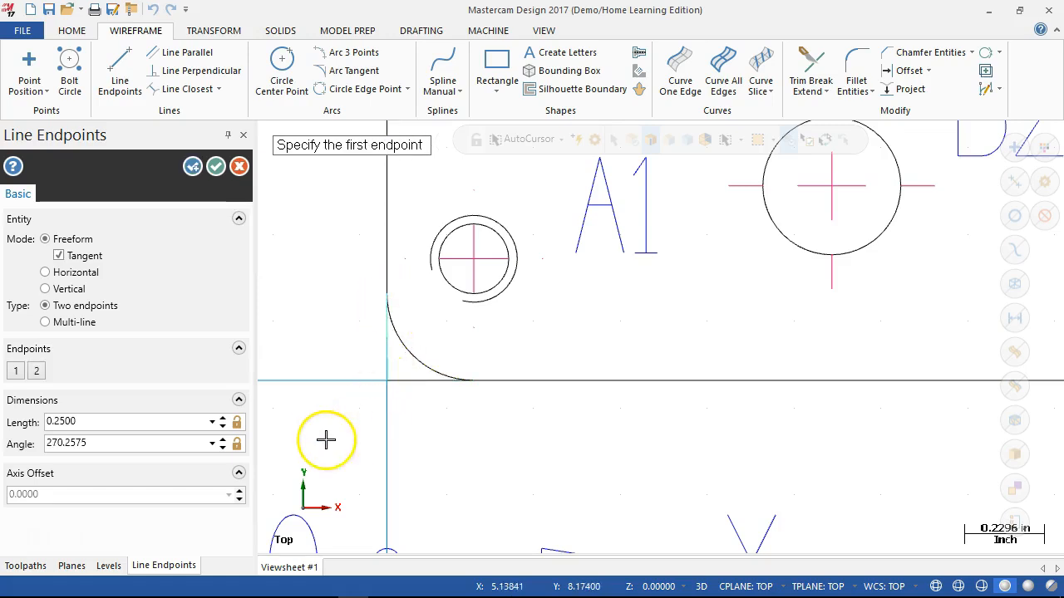
click(214, 166)
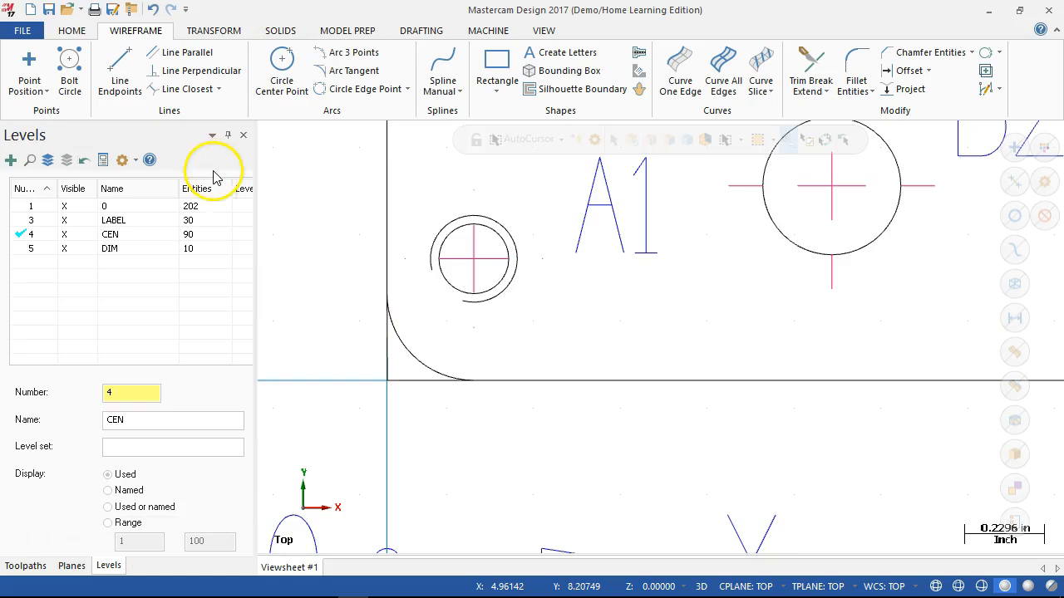
- Move the whole dimensioned front view to the origin, using the lower-left sharp corner as the point to translate from
scroll(328, 391, down, 1)
scroll(327, 383, up, 2)
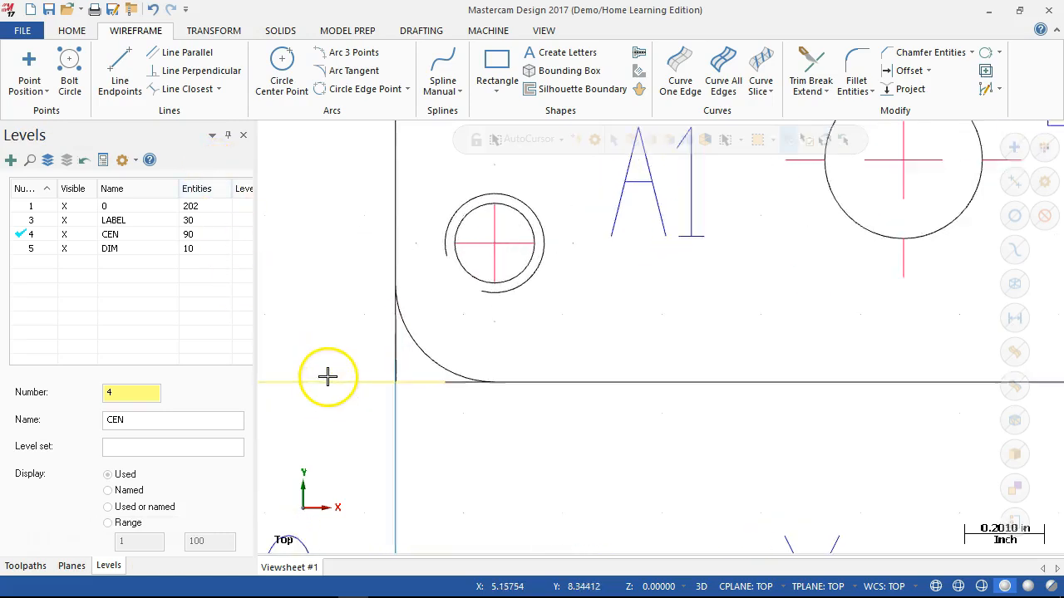
scroll(328, 374, down, 3)
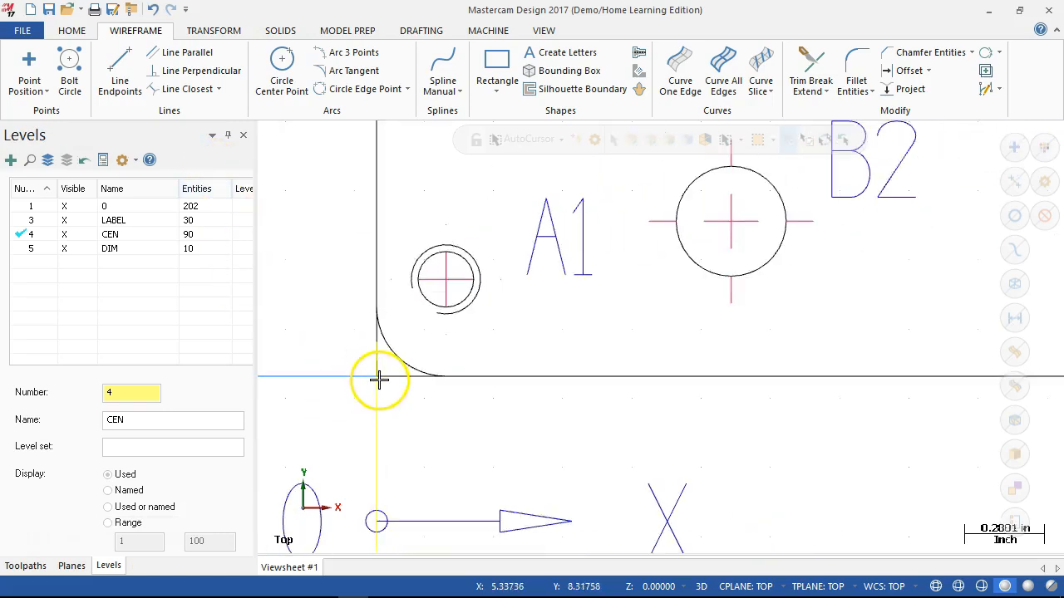
scroll(376, 375, down, 2)
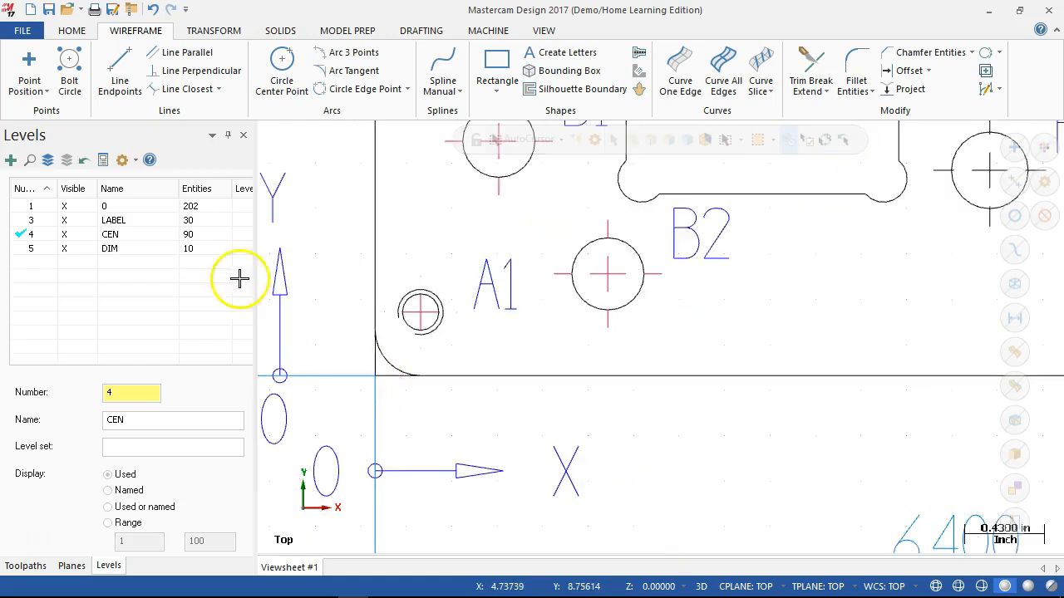
scroll(361, 333, down, 2)
scroll(427, 345, down, 3)
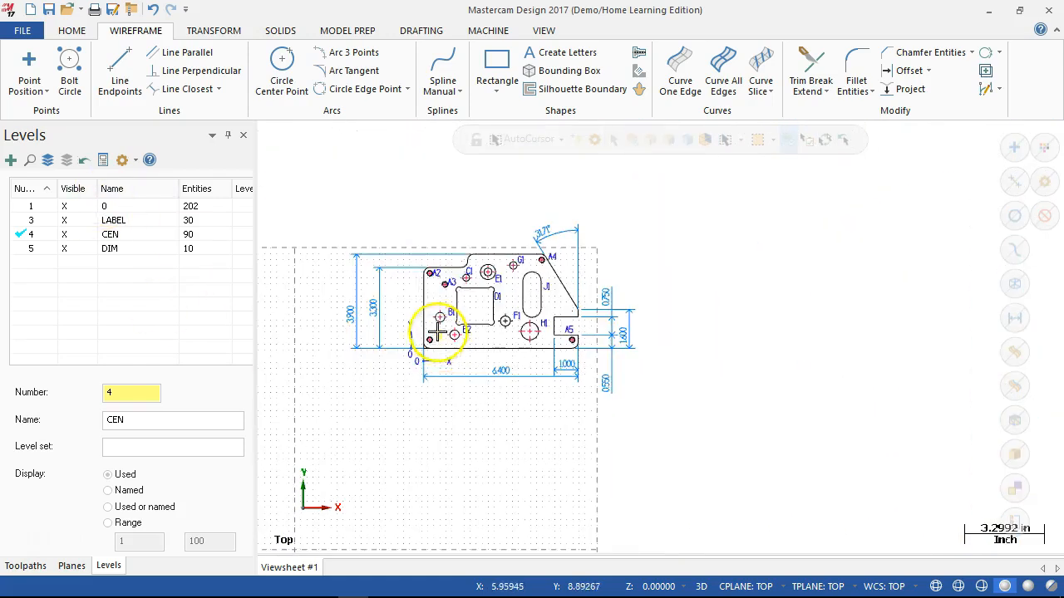
scroll(341, 207, down, 1)
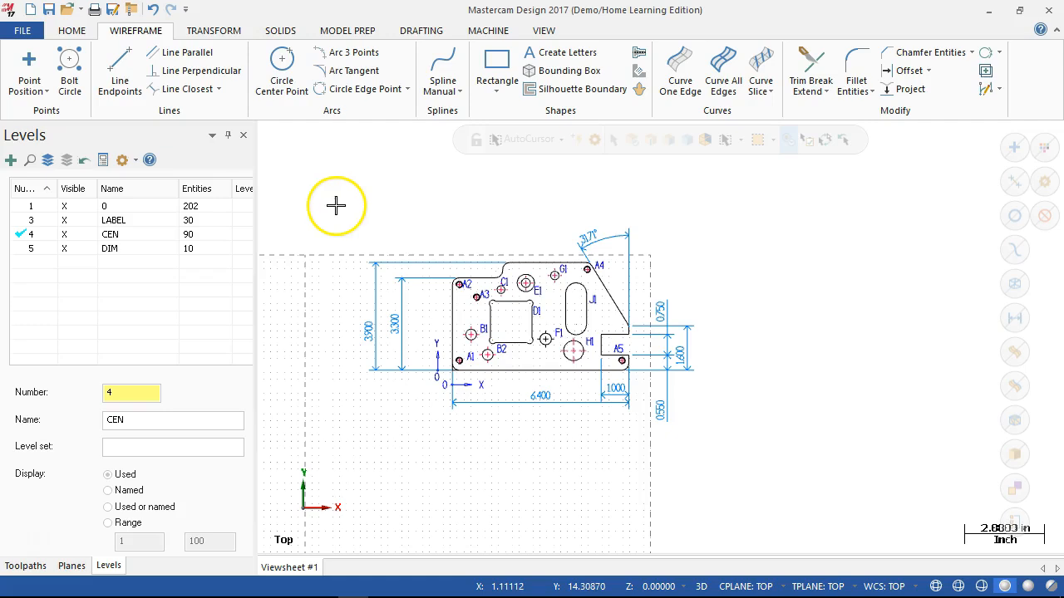
drag(333, 200, 706, 466)
click(215, 30)
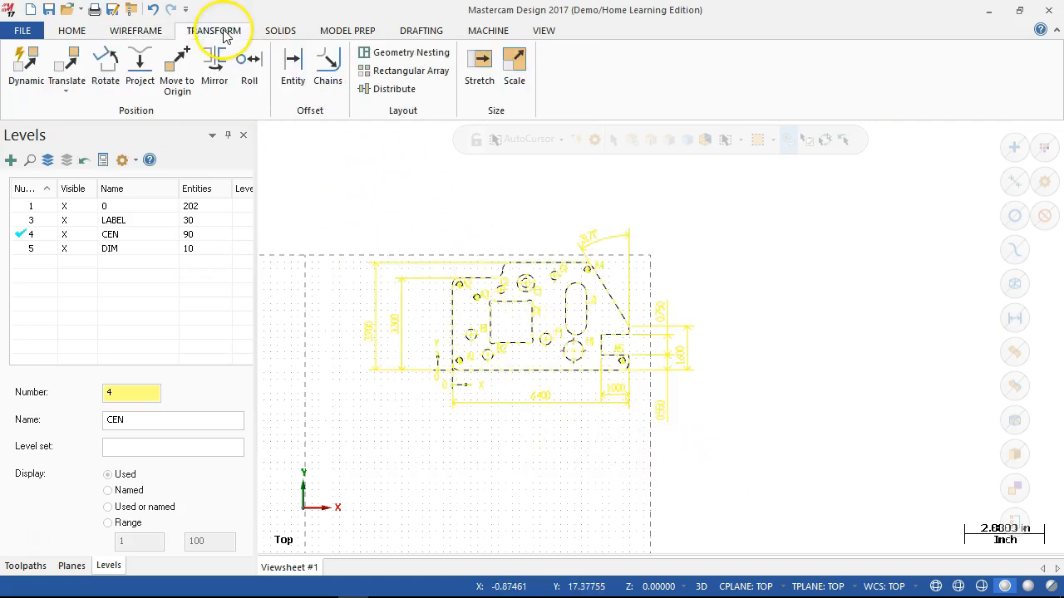
click(177, 83)
scroll(456, 357, up, 4)
scroll(449, 357, up, 5)
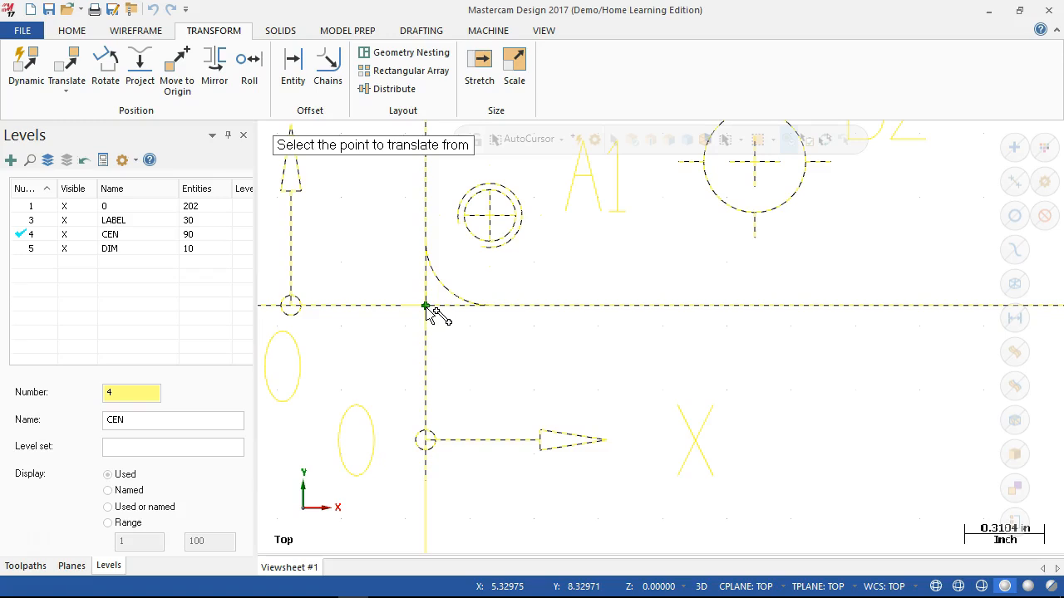
click(426, 306)
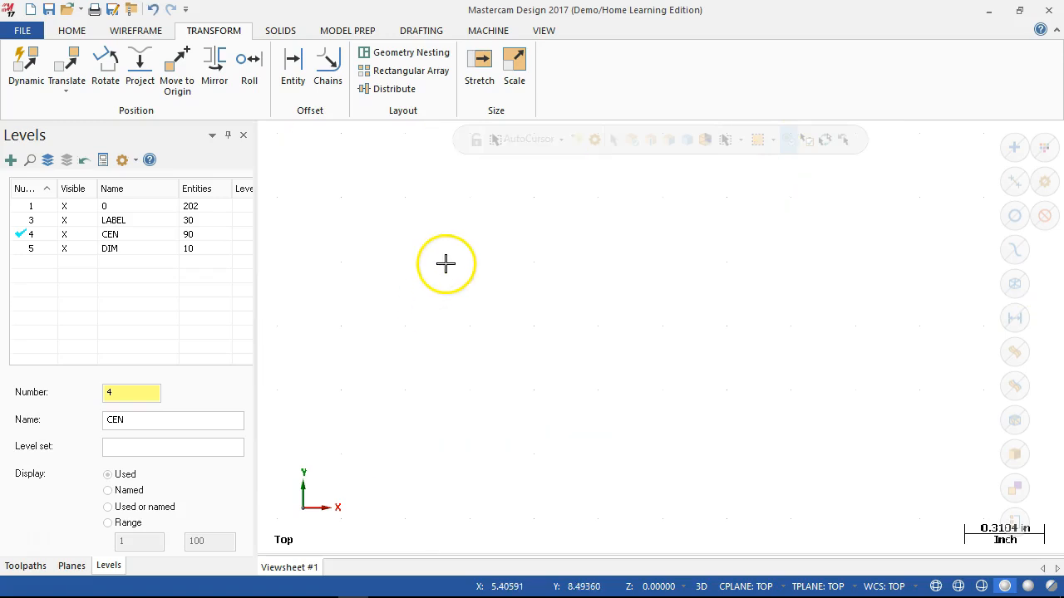
scroll(441, 268, down, 10)
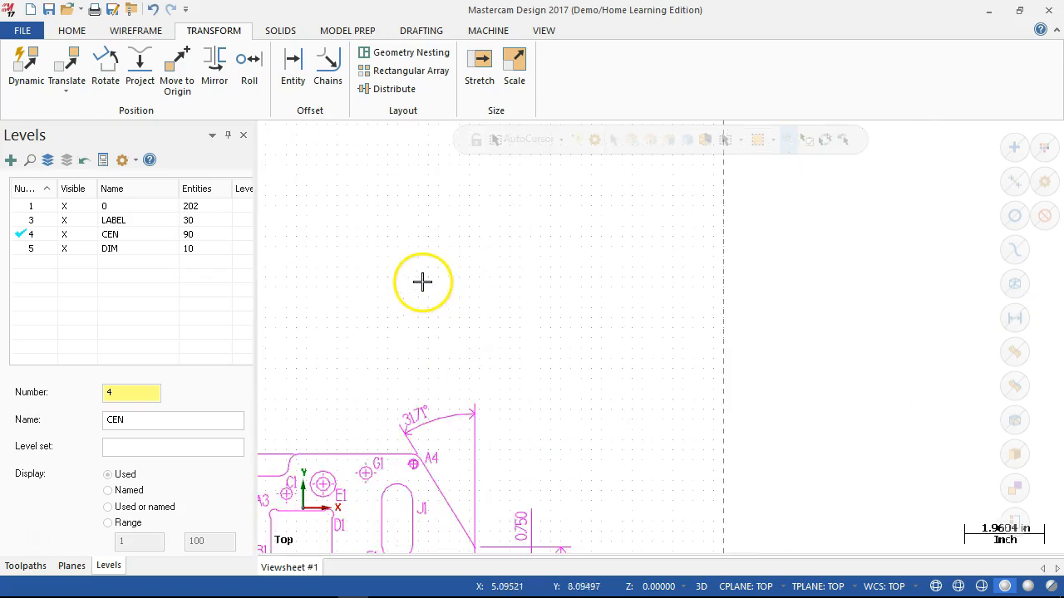
scroll(458, 385, down, 5)
scroll(407, 527, up, 6)
scroll(577, 415, down, 1)
scroll(715, 411, down, 2)
scroll(723, 428, up, 2)
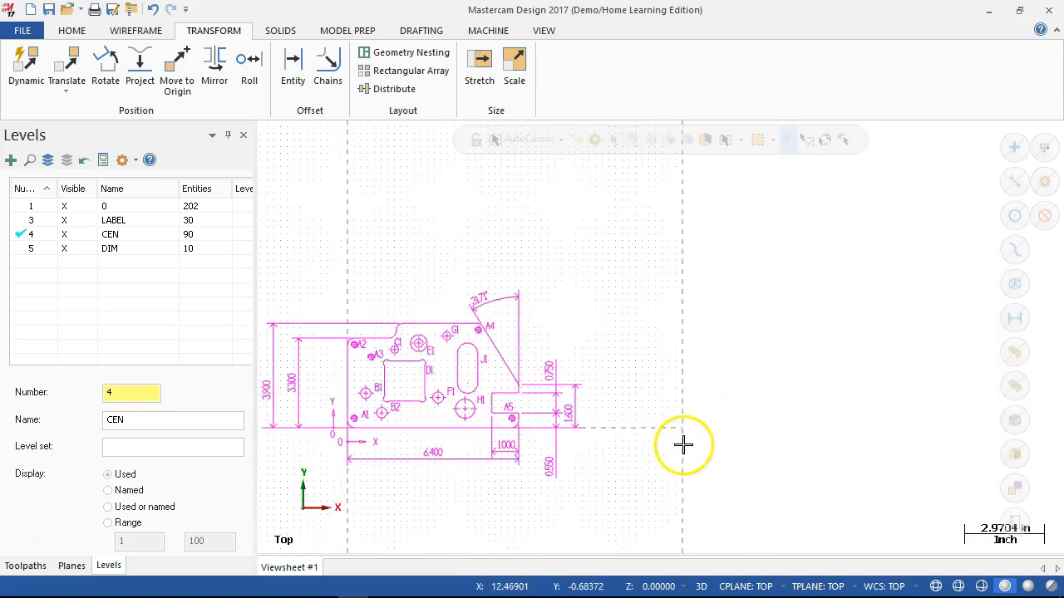
- Make level 1 the active level and hide the LABEL, CEN and DIM levels
scroll(456, 325, down, 1)
scroll(330, 346, up, 2)
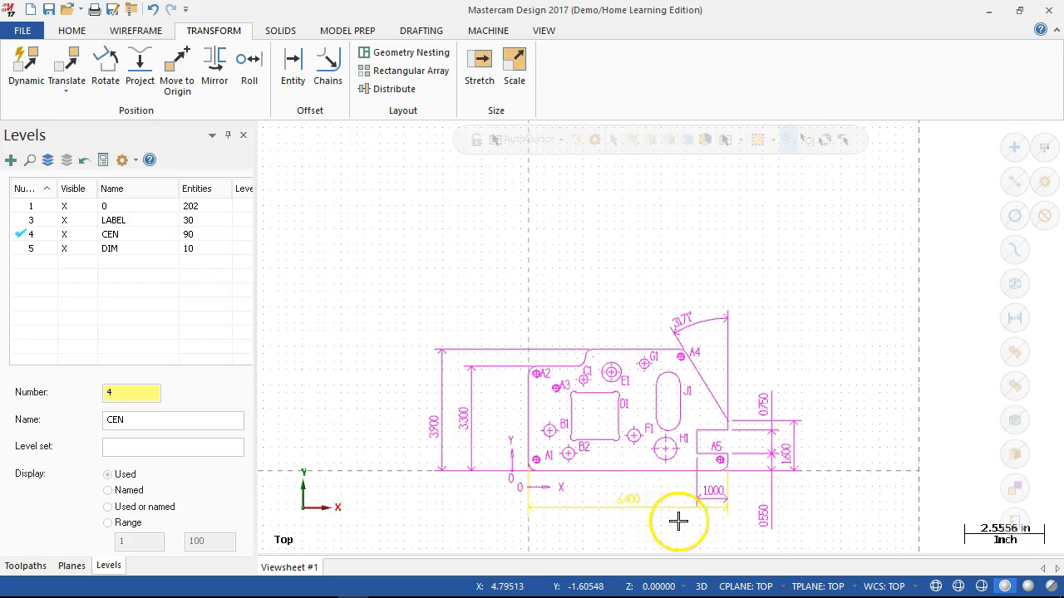
scroll(679, 522, up, 1)
scroll(582, 499, up, 1)
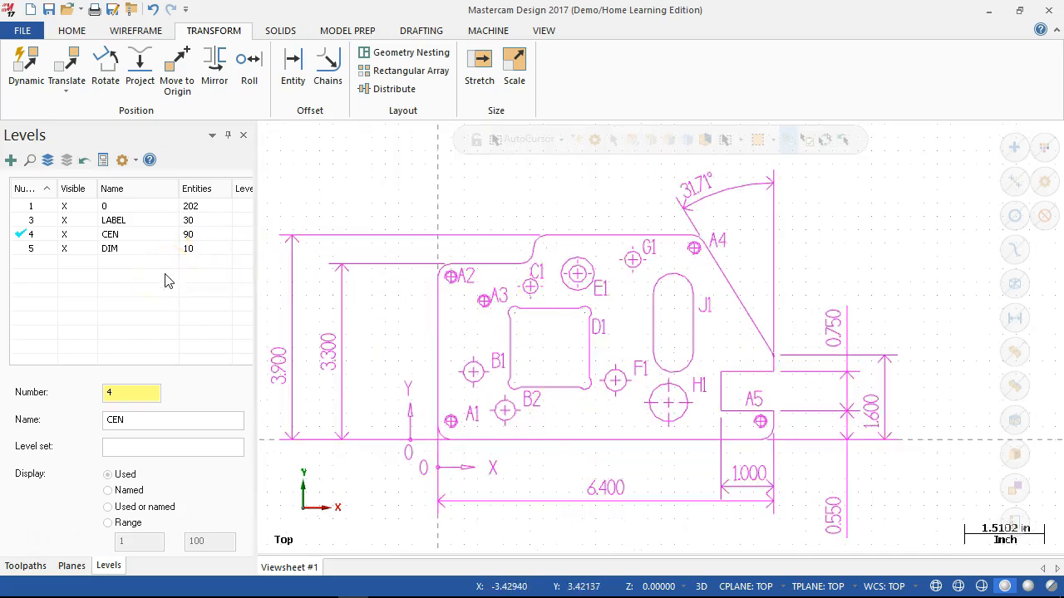
click(19, 206)
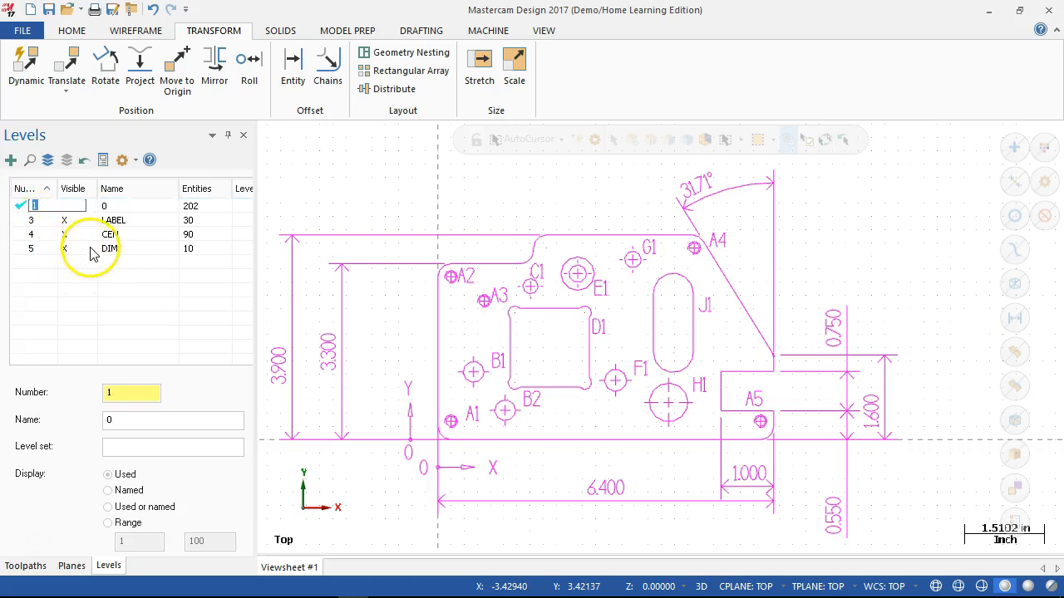
click(71, 220)
click(72, 235)
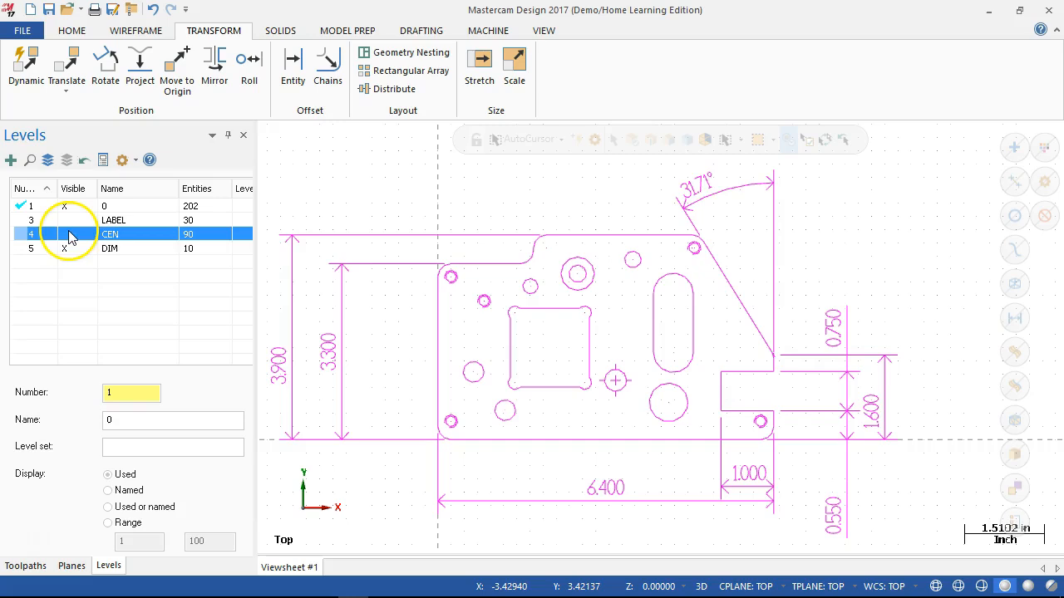
click(73, 248)
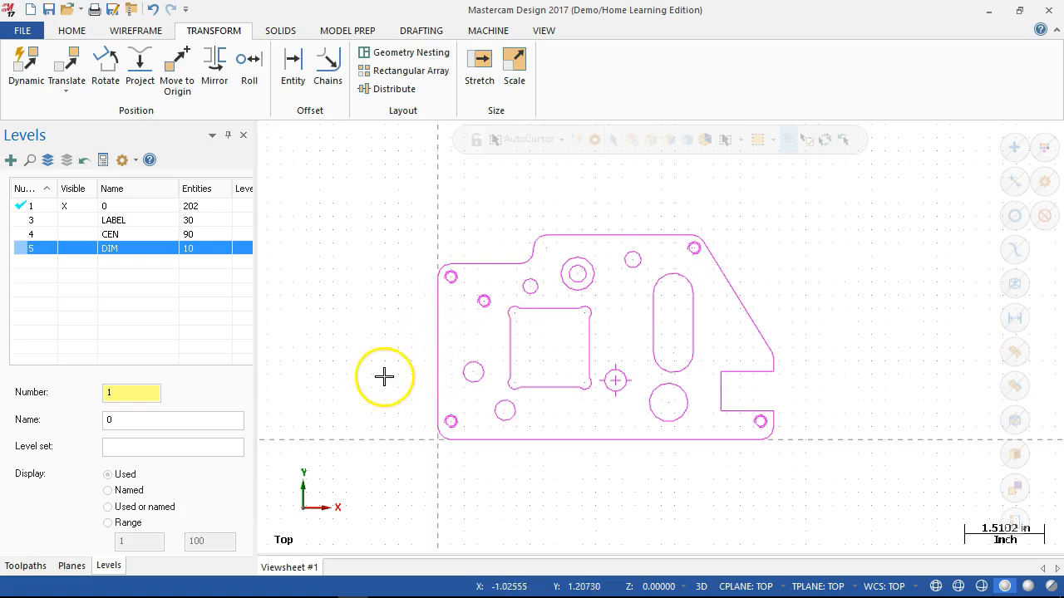
- Analyze the inner circle of the part's upper-left corner hole to check its centre position and diameter
scroll(435, 314, up, 7)
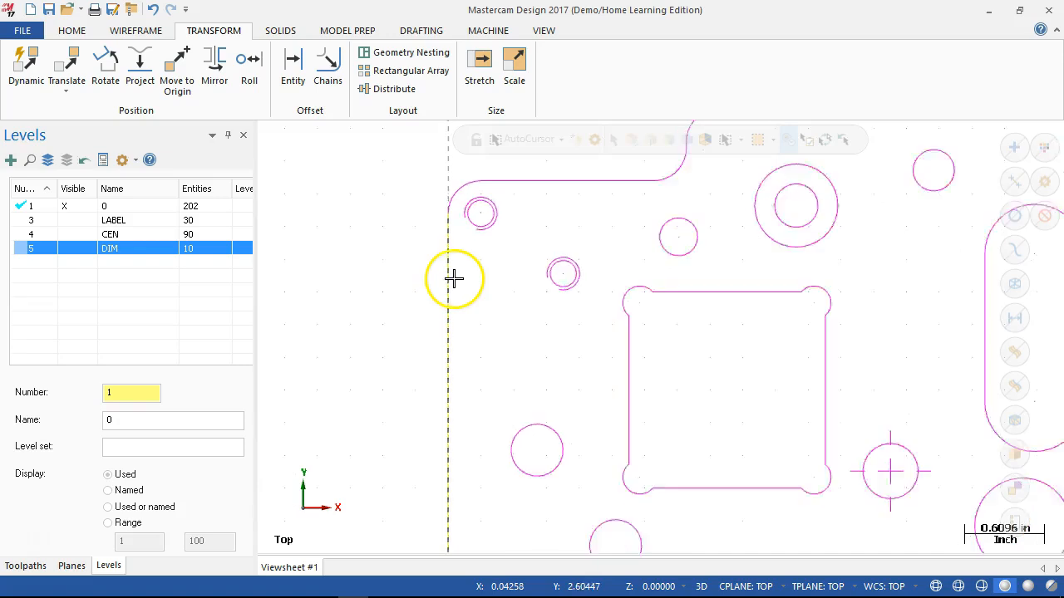
click(484, 203)
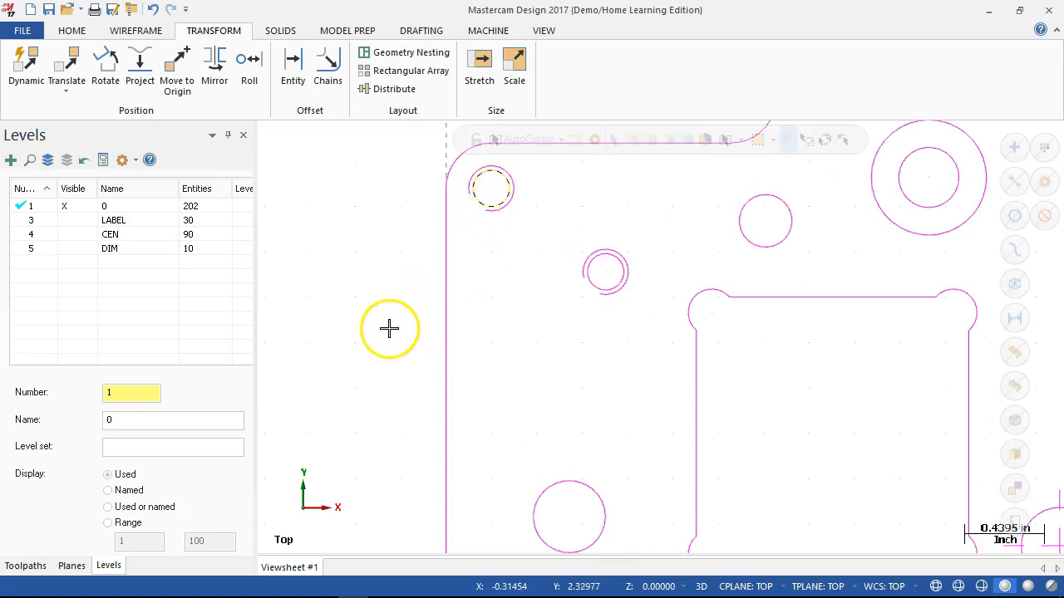
right_click(483, 208)
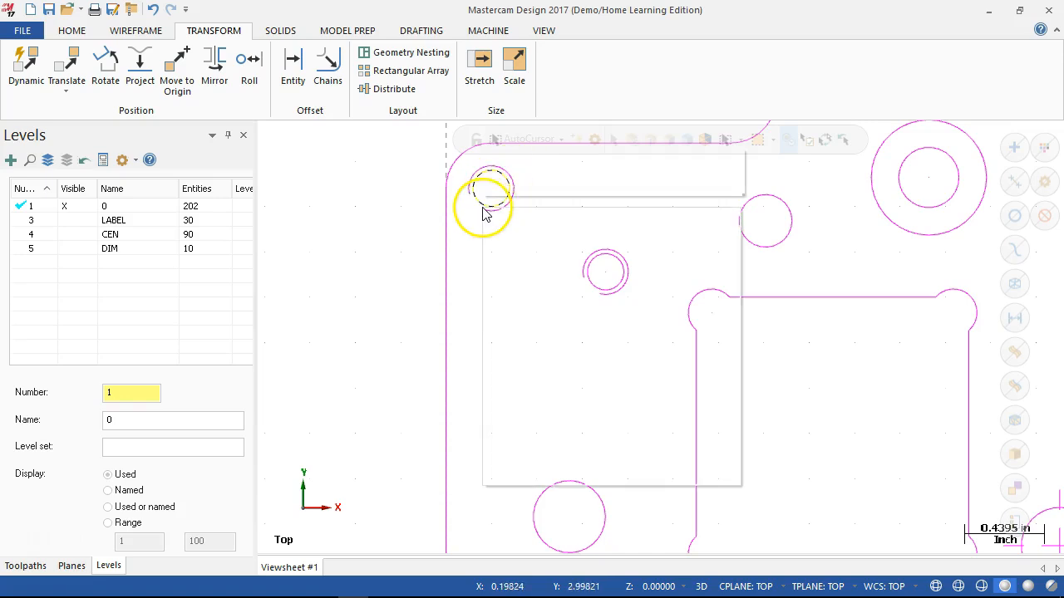
click(513, 236)
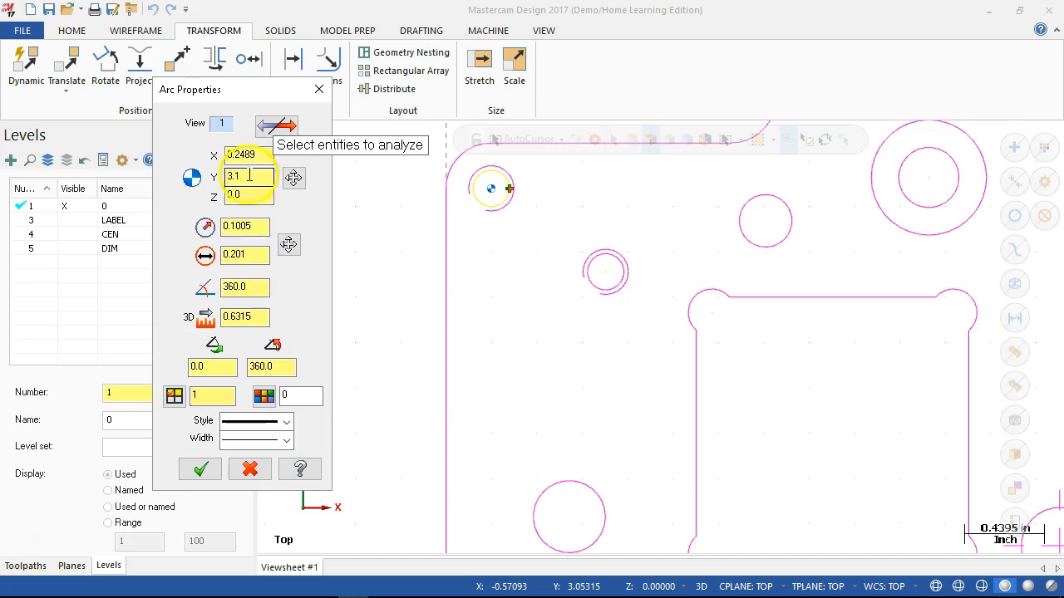
double_click(254, 261)
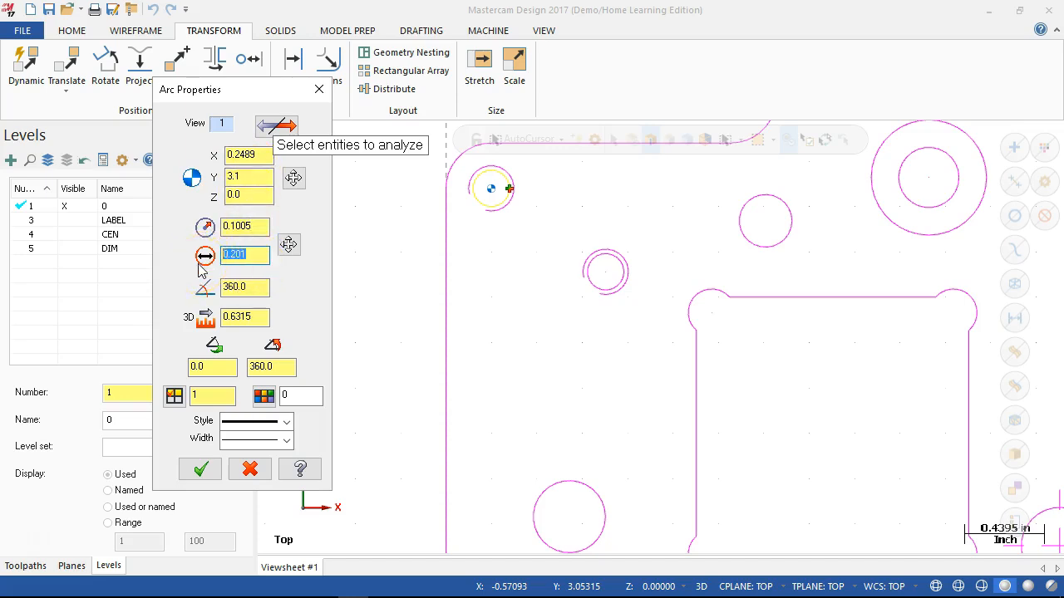
key(Escape)
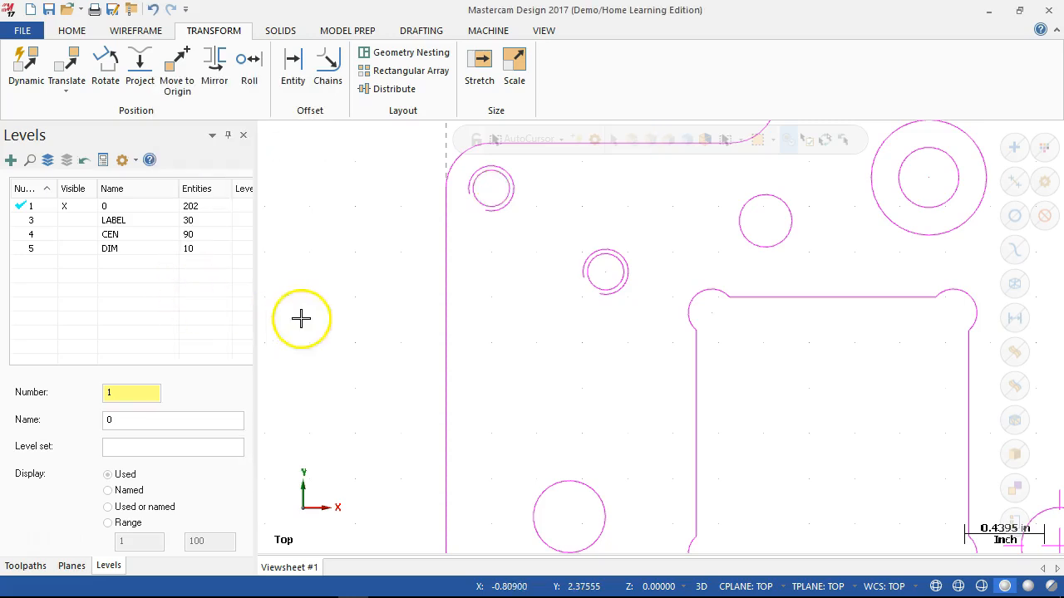
scroll(375, 316, down, 5)
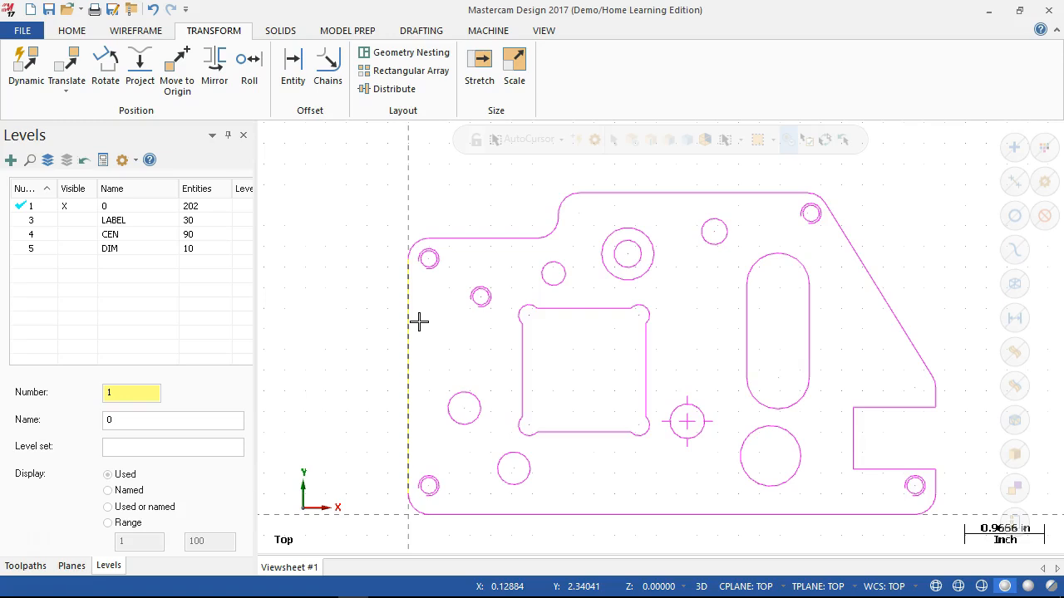
scroll(408, 340, down, 2)
scroll(375, 513, up, 1)
scroll(445, 356, up, 1)
scroll(486, 265, down, 3)
scroll(500, 169, down, 2)
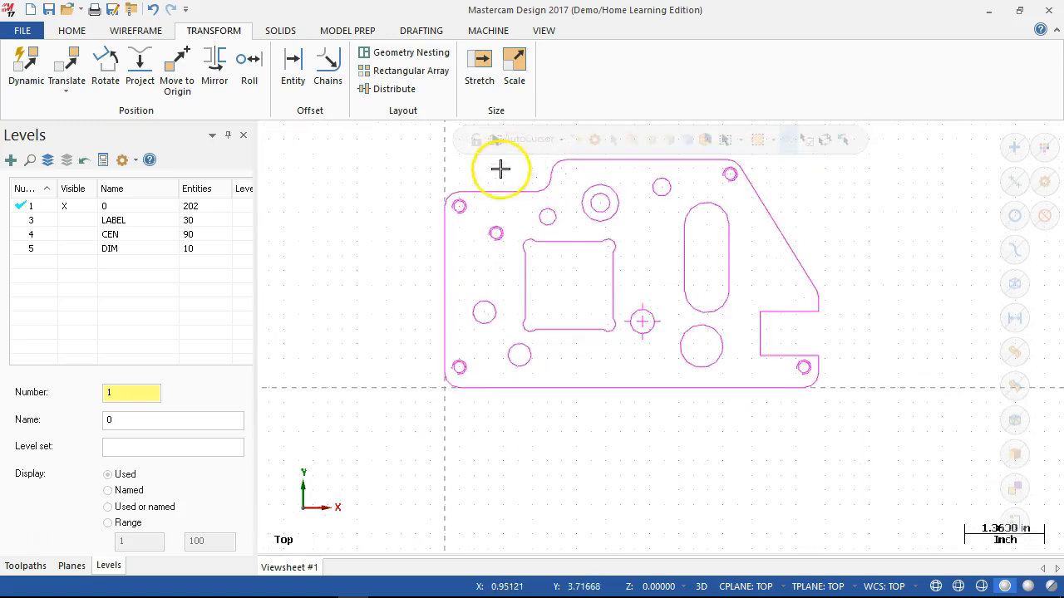
scroll(499, 182, up, 3)
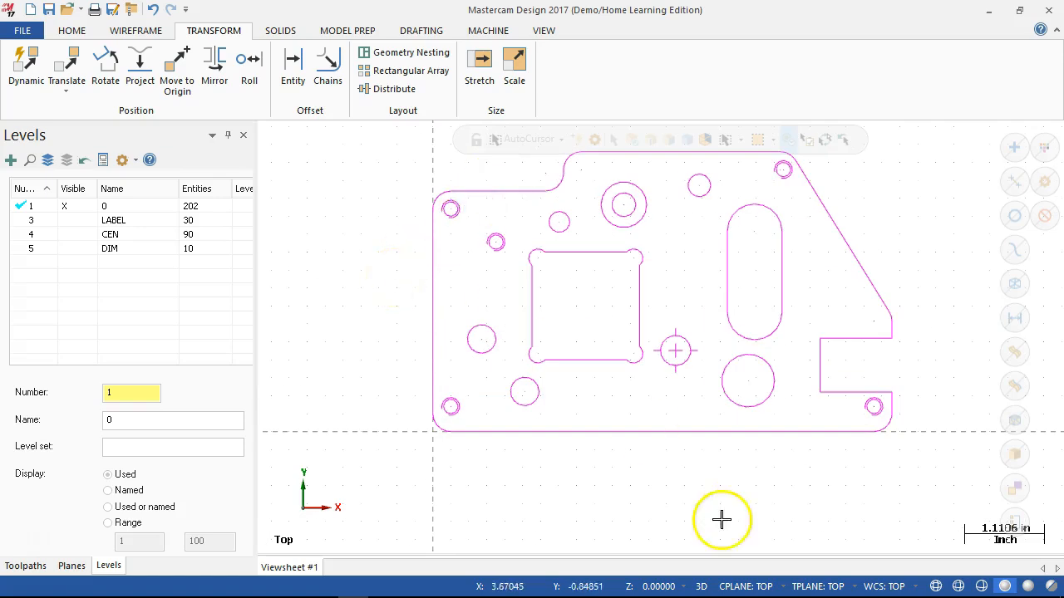
scroll(565, 256, down, 2)
scroll(525, 170, up, 2)
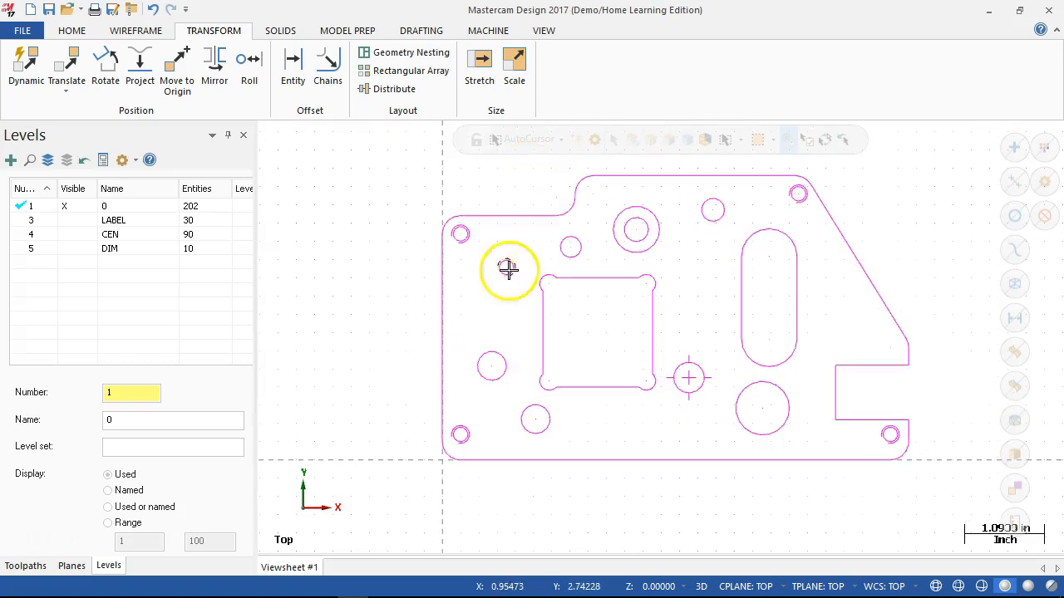
click(544, 33)
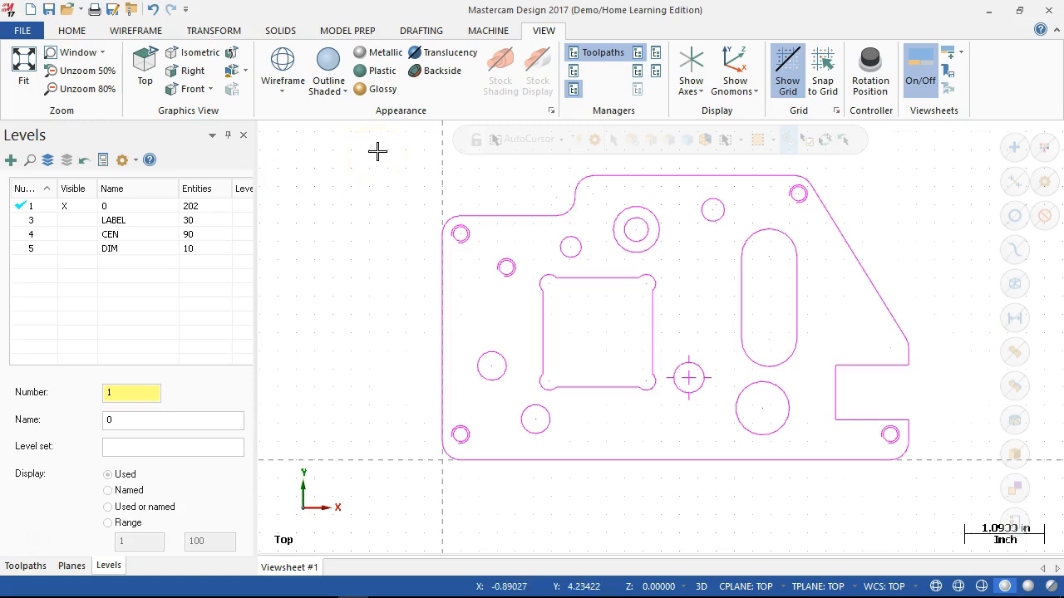
click(488, 33)
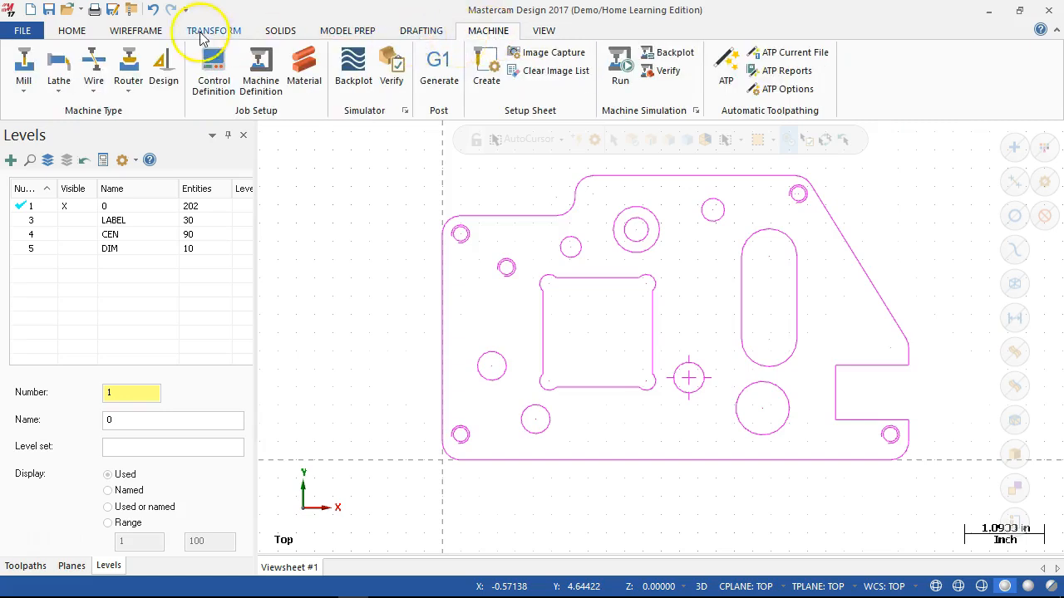
click(22, 31)
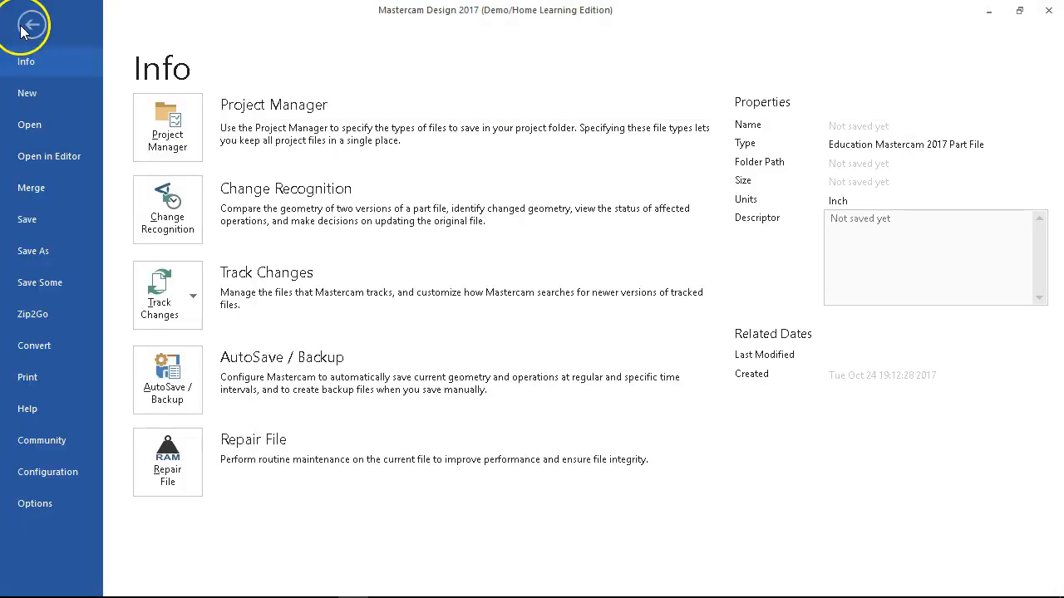
click(48, 472)
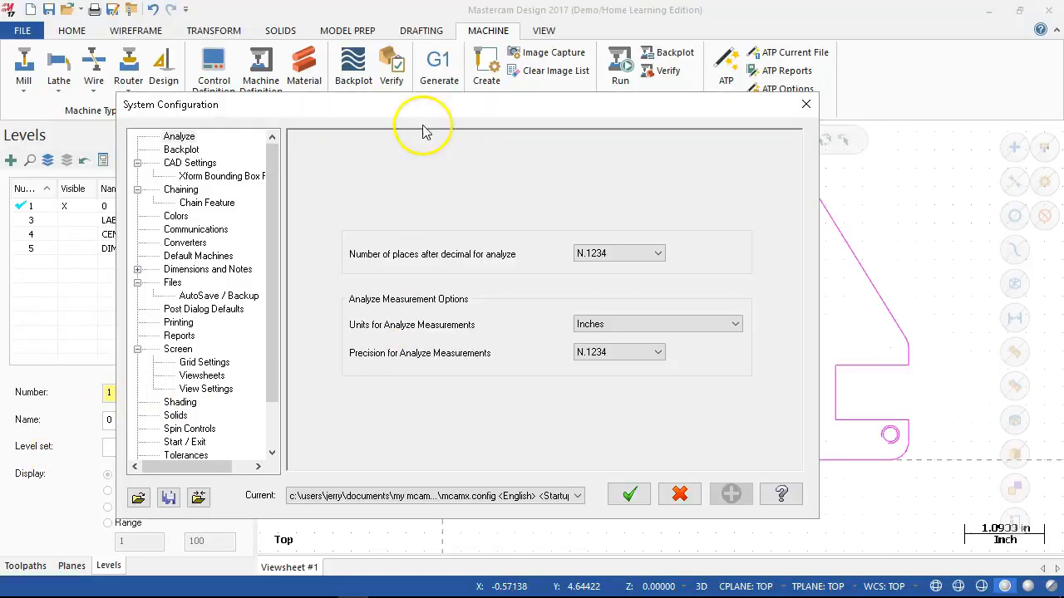
drag(416, 106, 452, 19)
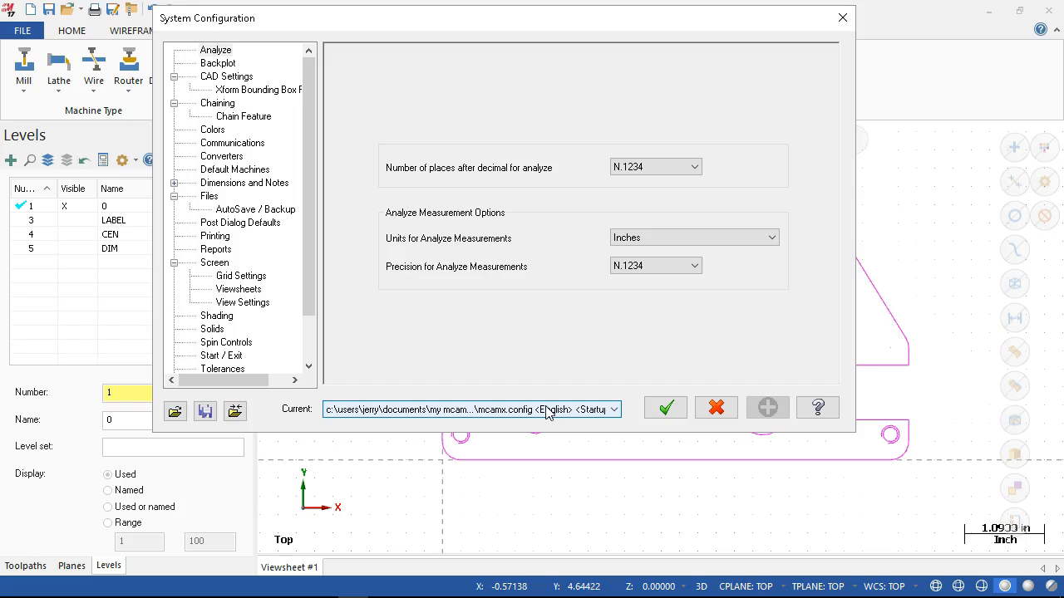
click(716, 408)
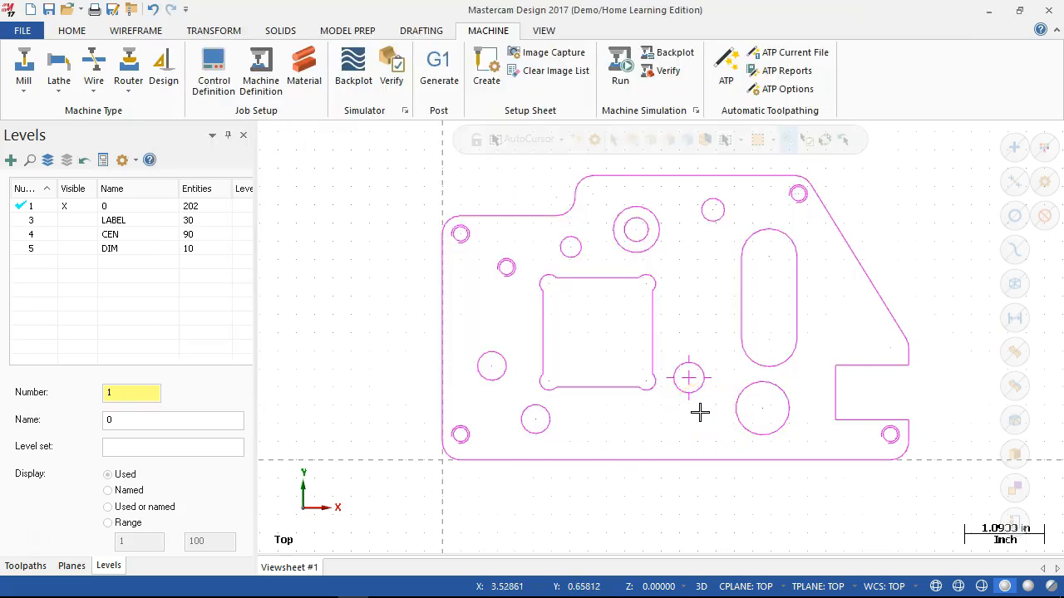
- Clear the transform result colors from the geometry and check the dimensions' color by briefly showing the DIM level
scroll(701, 308, down, 2)
scroll(532, 191, up, 3)
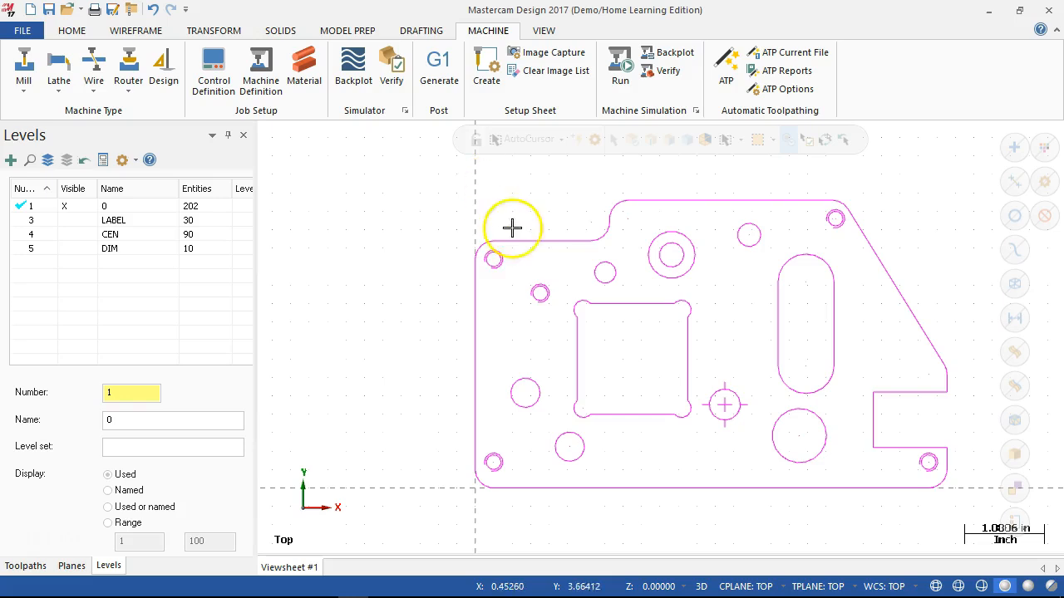
scroll(485, 304, down, 2)
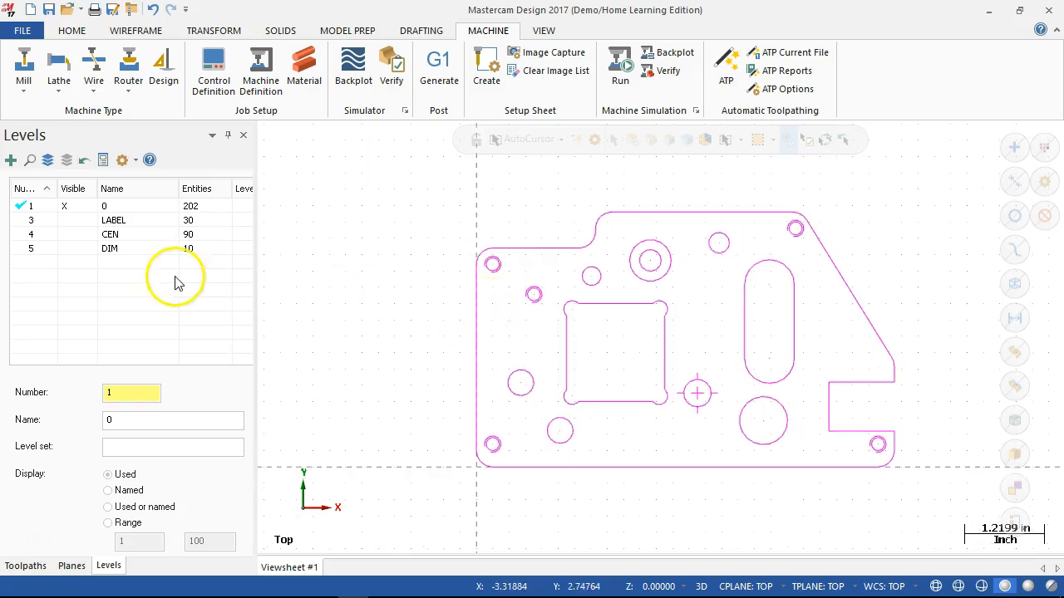
click(66, 251)
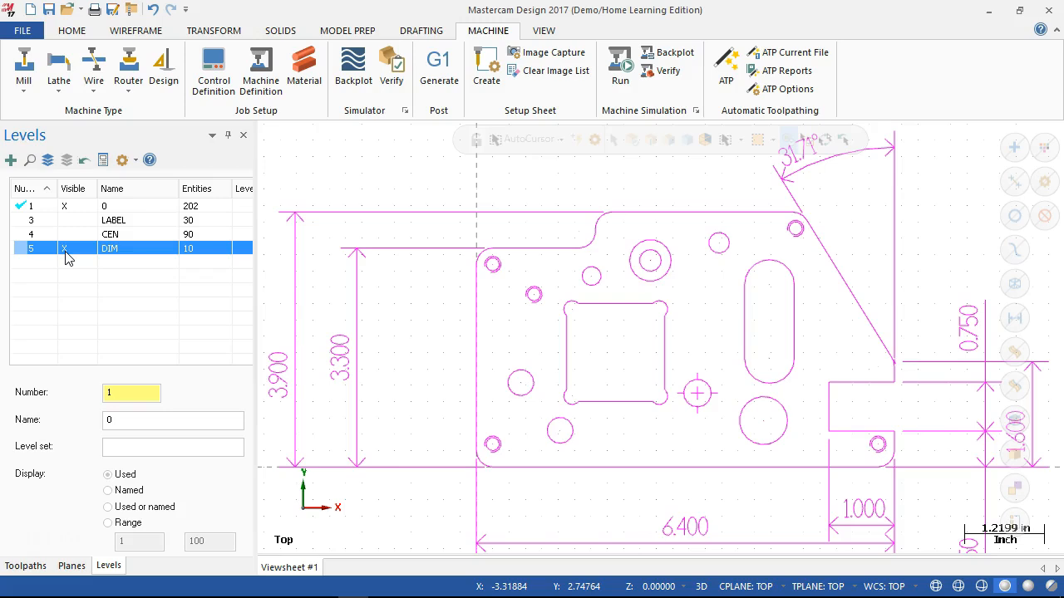
click(65, 251)
right_click(344, 302)
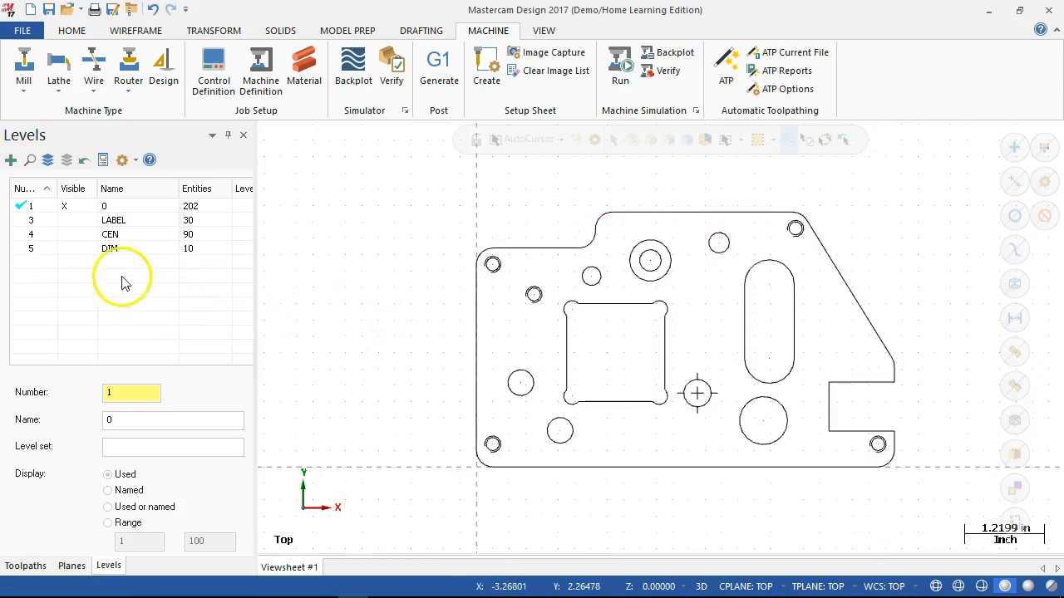
click(68, 250)
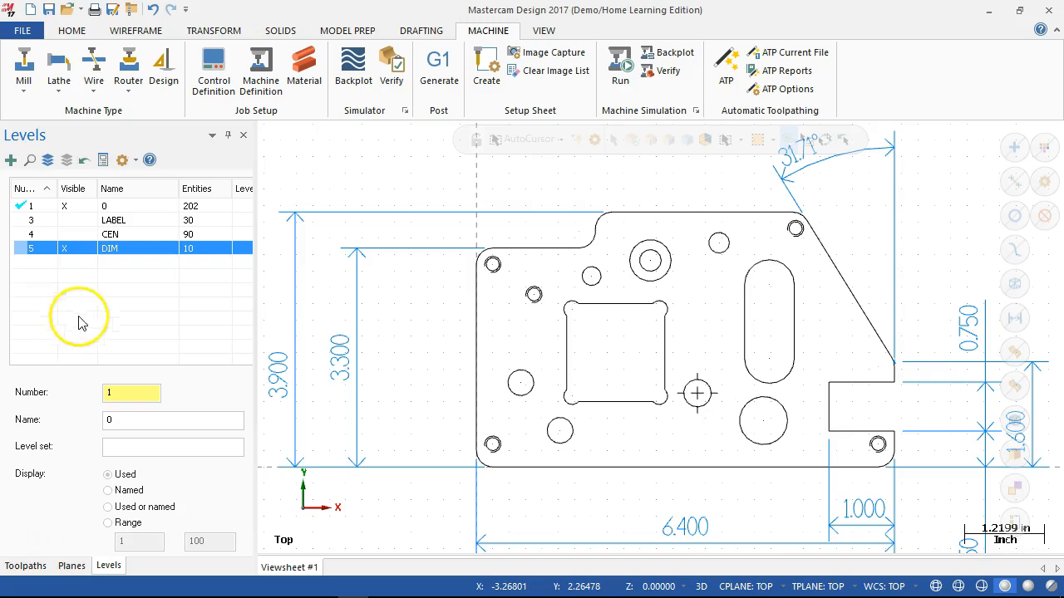
click(70, 249)
scroll(515, 401, down, 2)
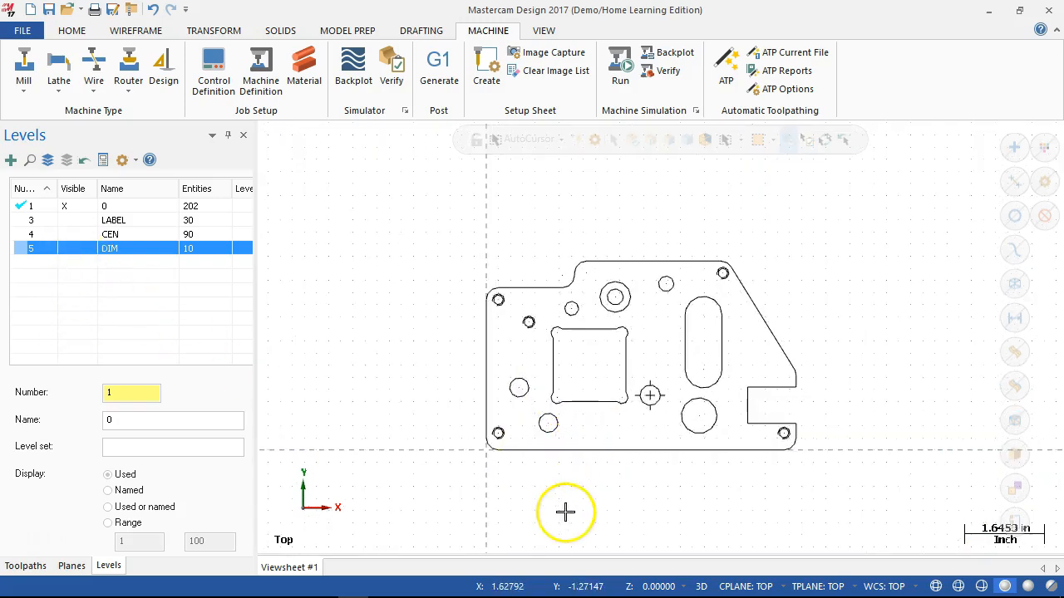
scroll(562, 511, up, 2)
scroll(668, 219, down, 1)
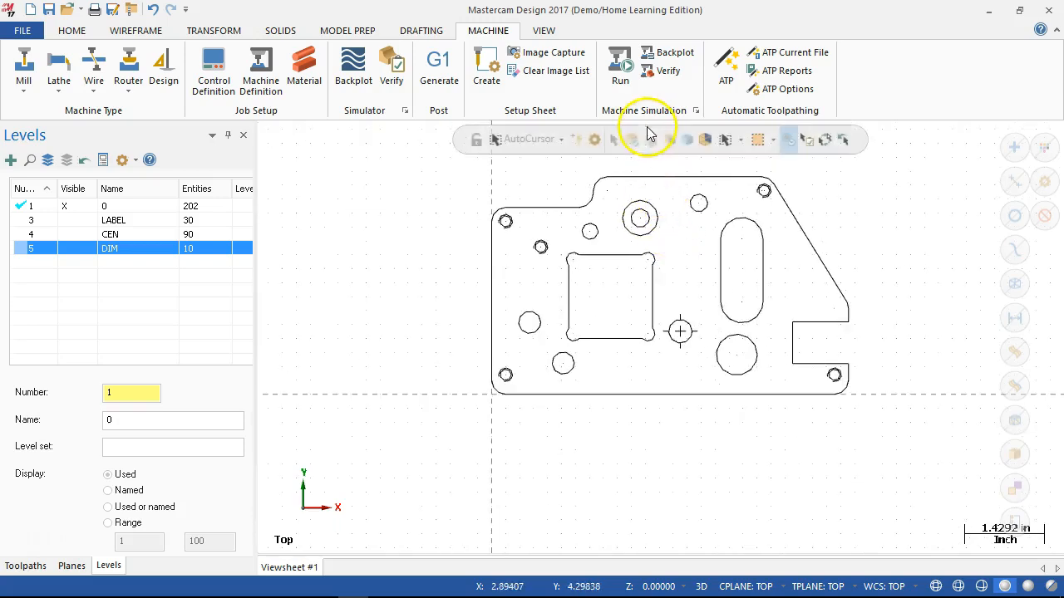
scroll(893, 191, up, 1)
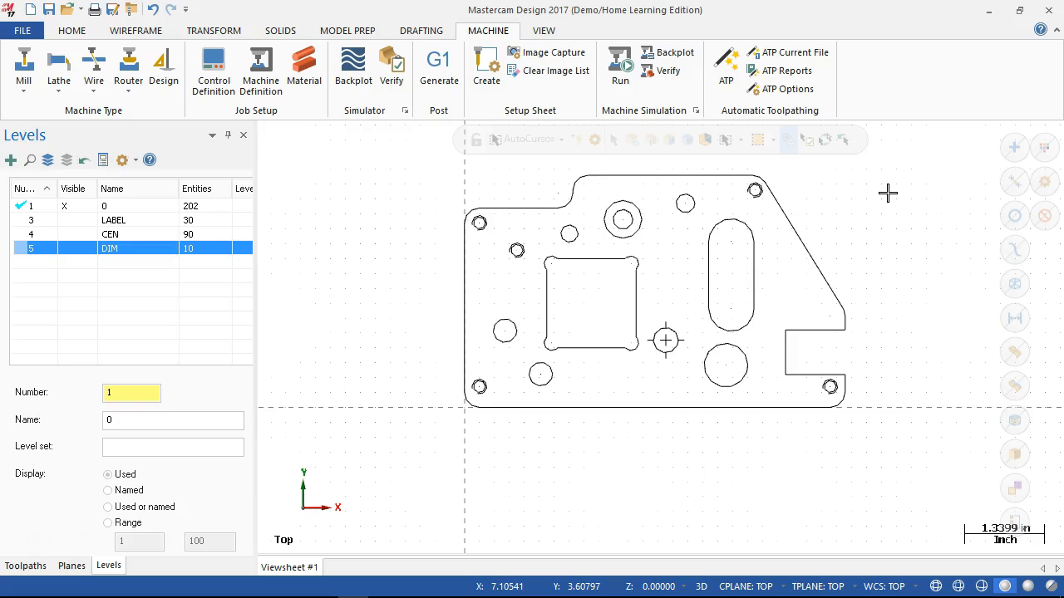
scroll(887, 192, down, 1)
click(588, 176)
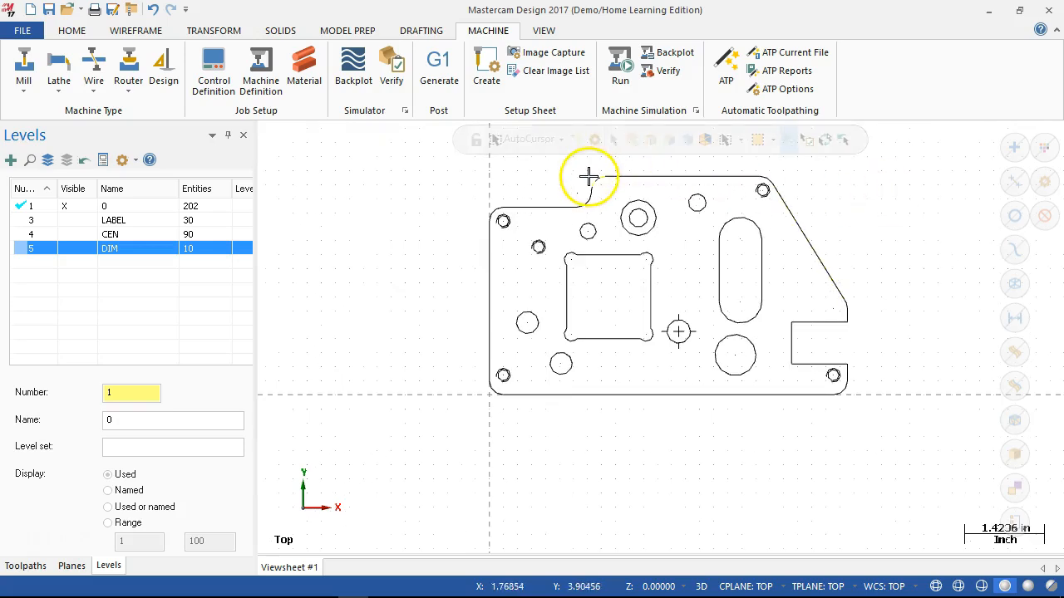
scroll(589, 177, up, 1)
scroll(592, 176, up, 1)
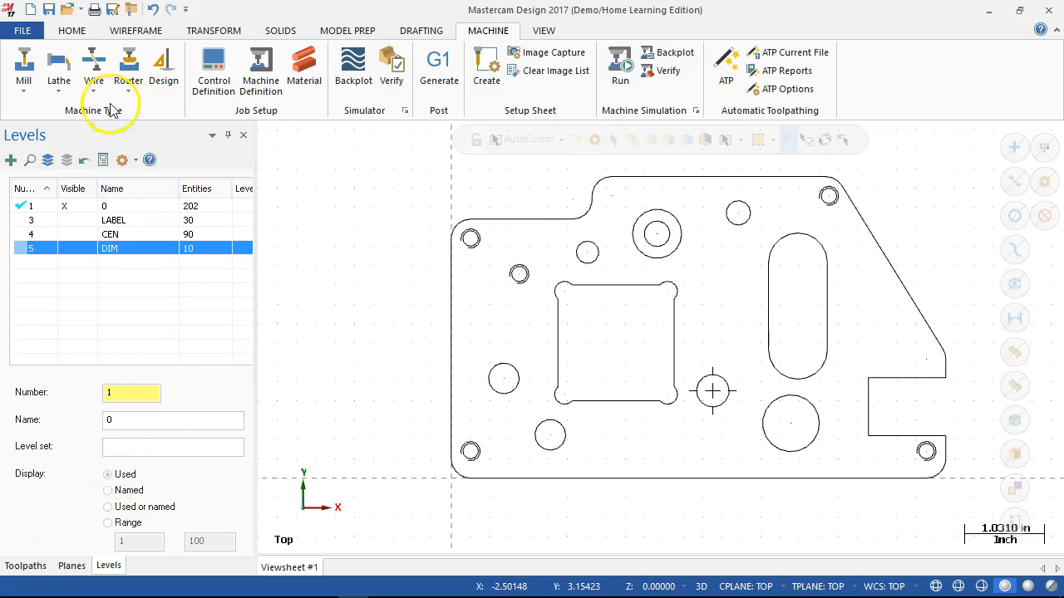
- Assign the GENERIC HAAS 3X MILL machine definition to the part and expand its machine group properties
click(24, 89)
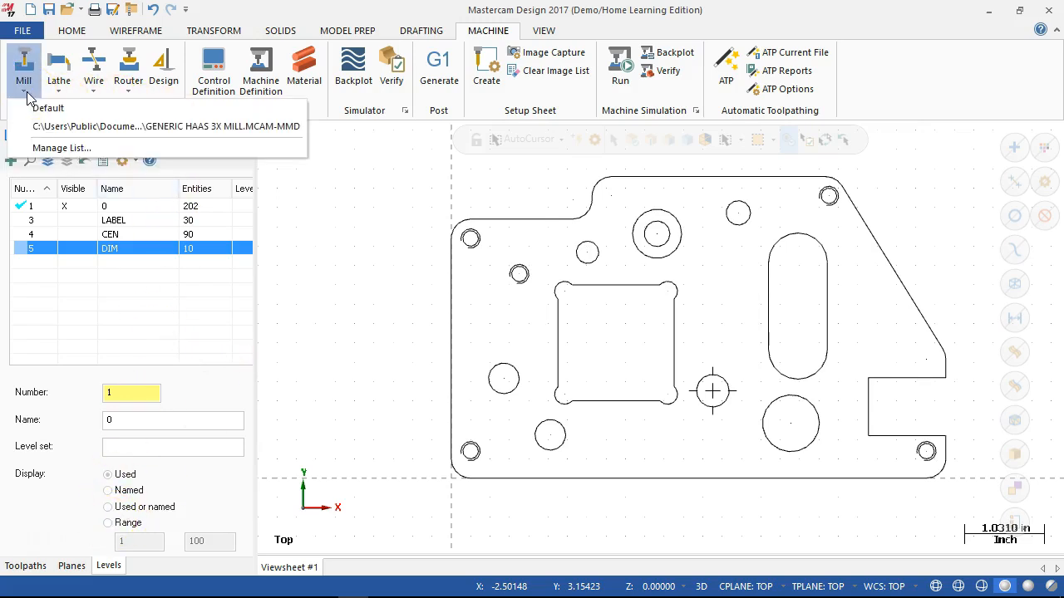
click(39, 129)
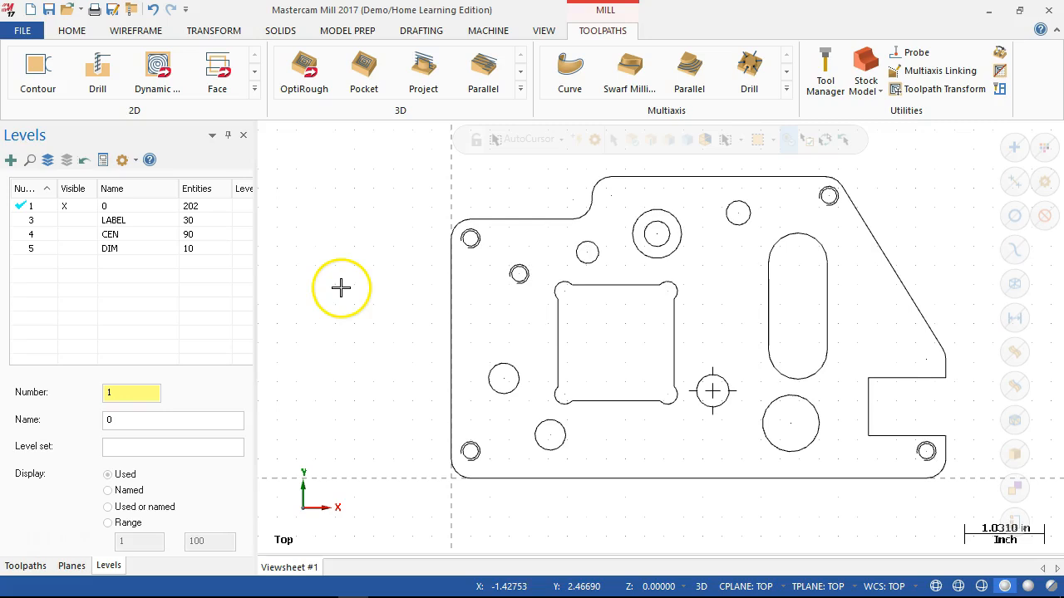
click(12, 570)
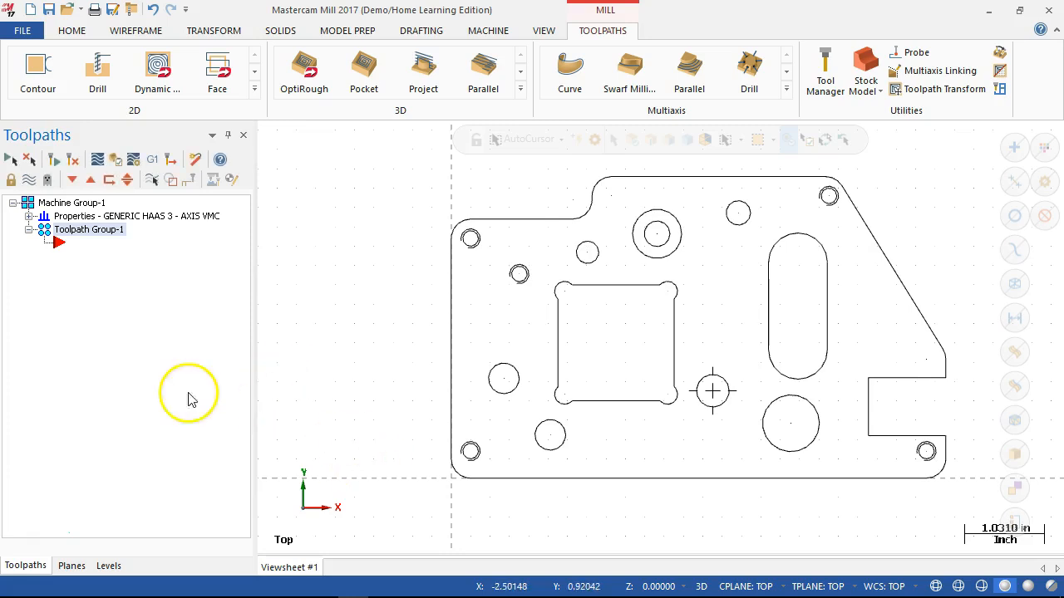
click(28, 217)
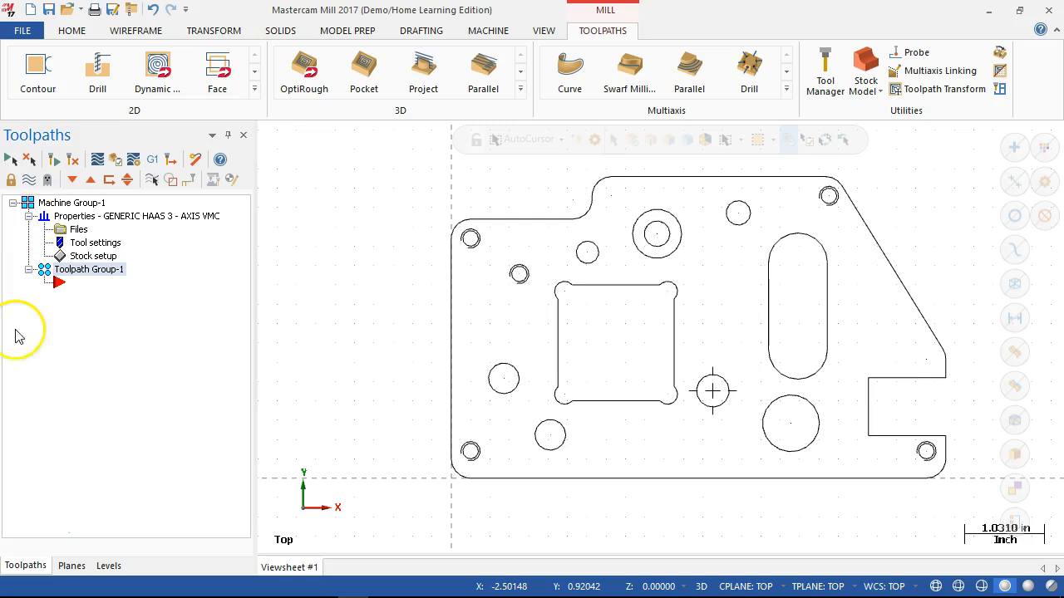
- In the machine group's tool settings, set the program number to 1 and enable sequential assignment of tool numbers
click(77, 230)
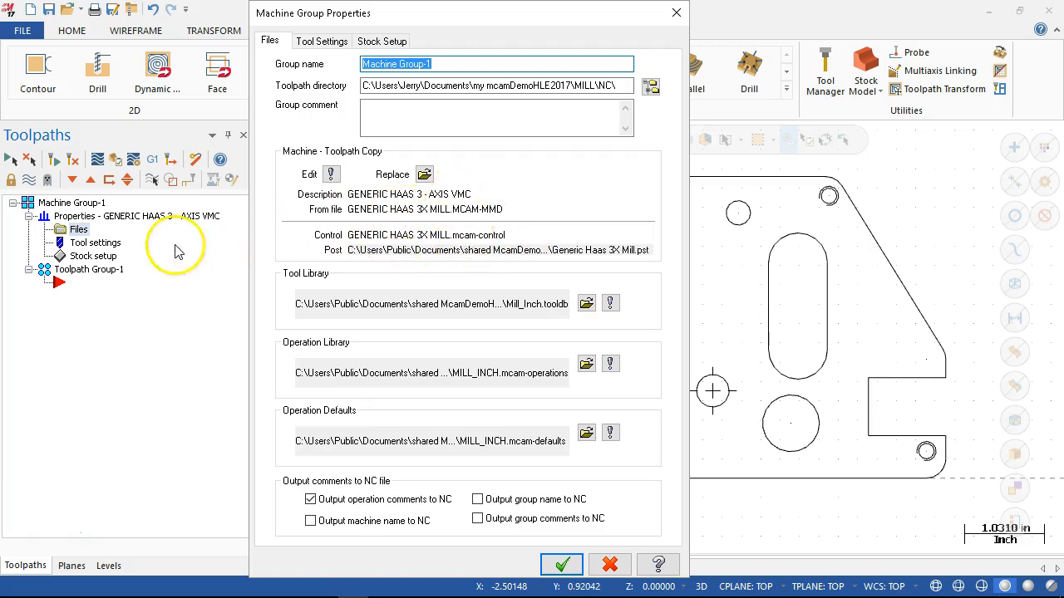
click(110, 246)
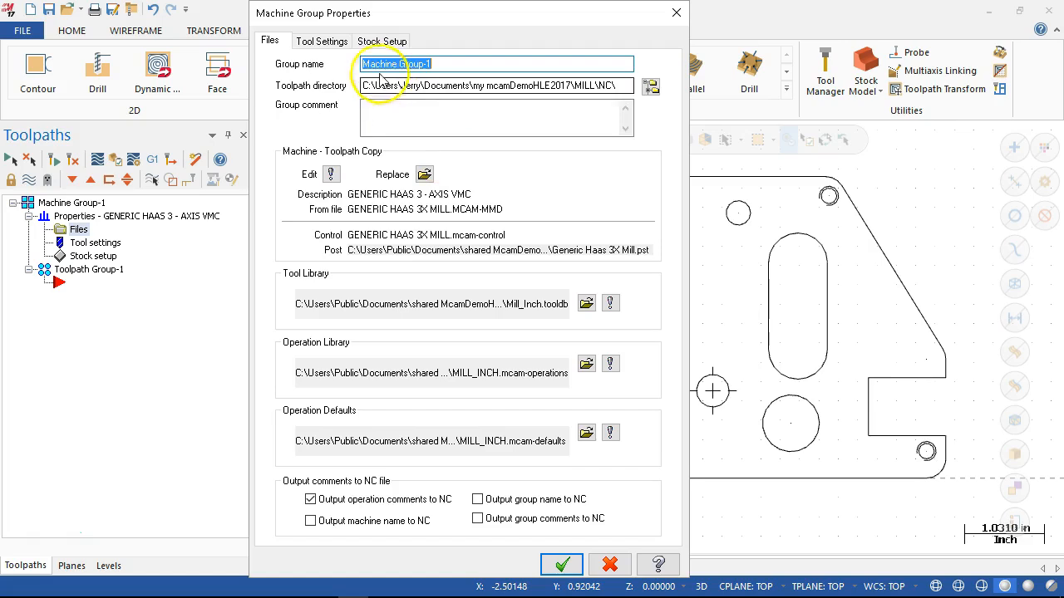
click(327, 43)
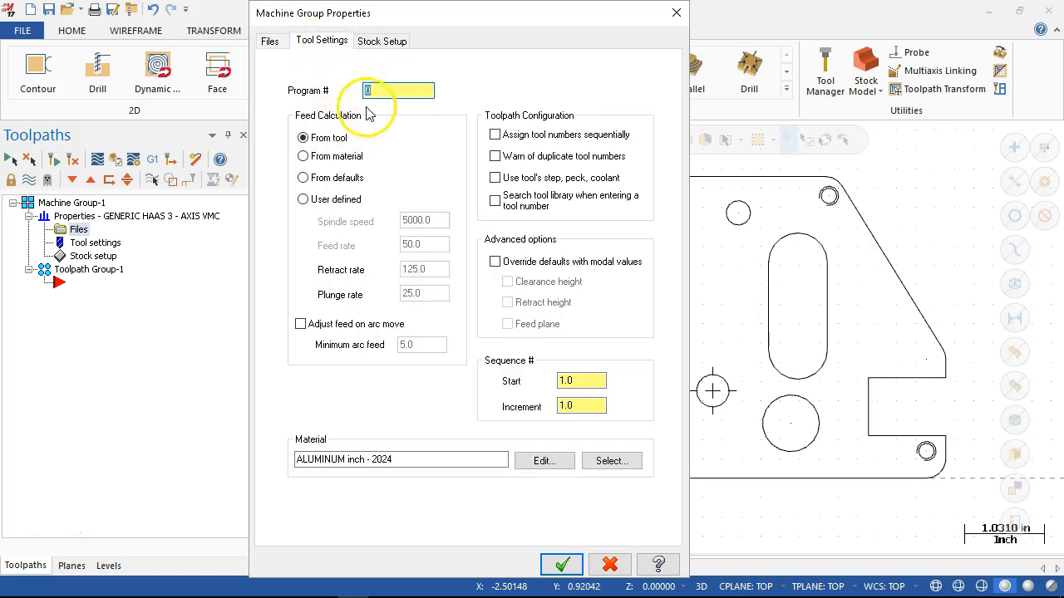
text(1)
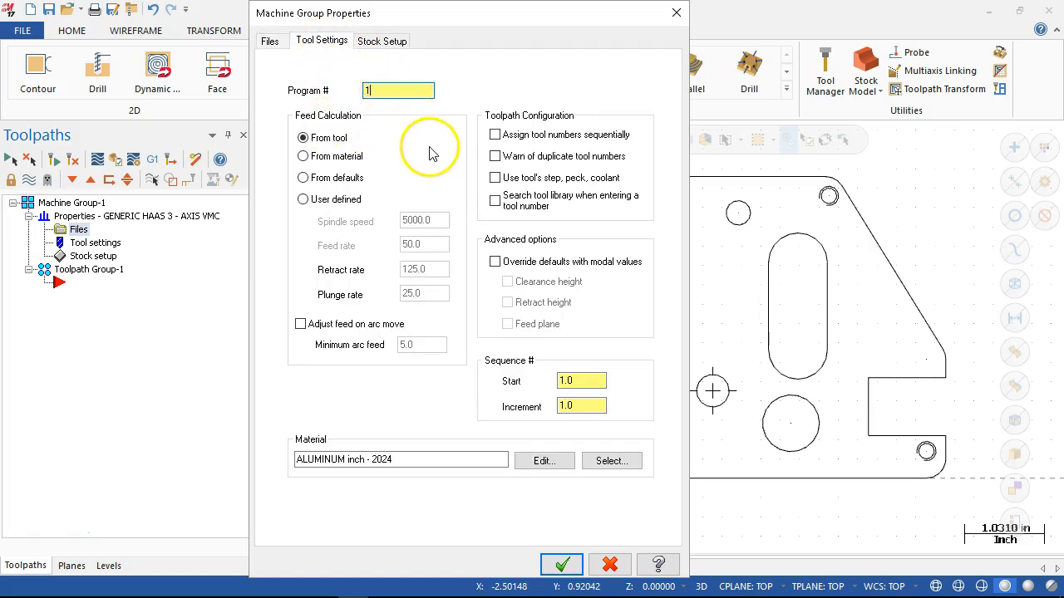
click(495, 135)
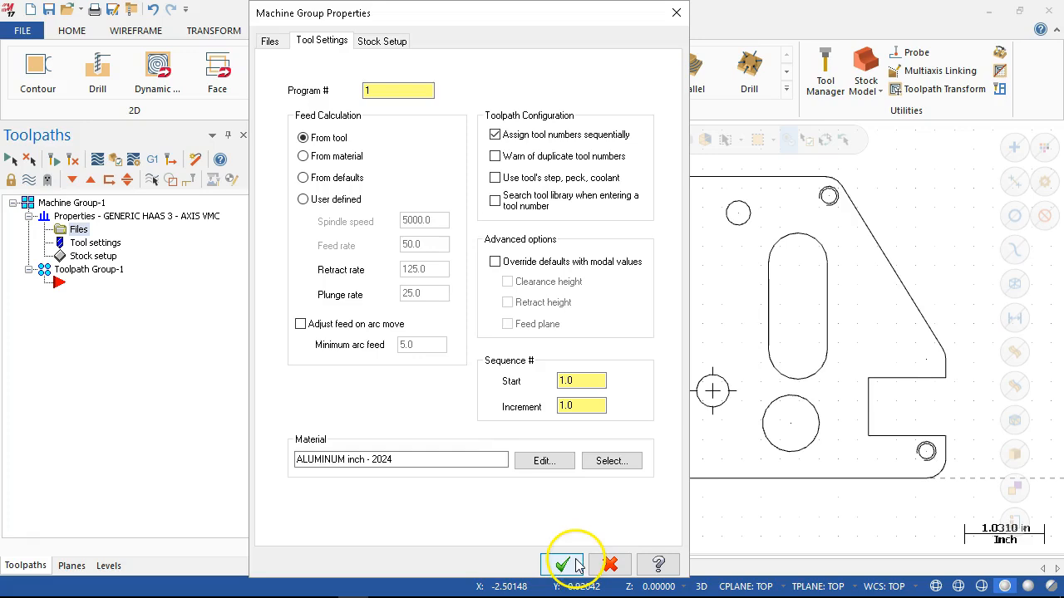
- Define rectangular stock in the Top plane from a bounding box around all of the part geometry
click(389, 40)
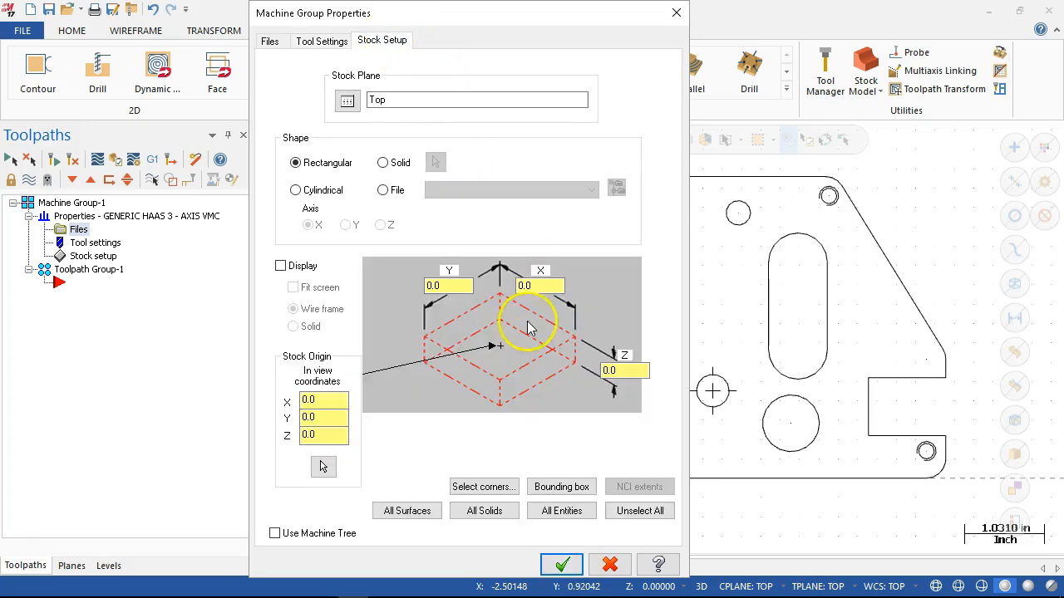
click(563, 488)
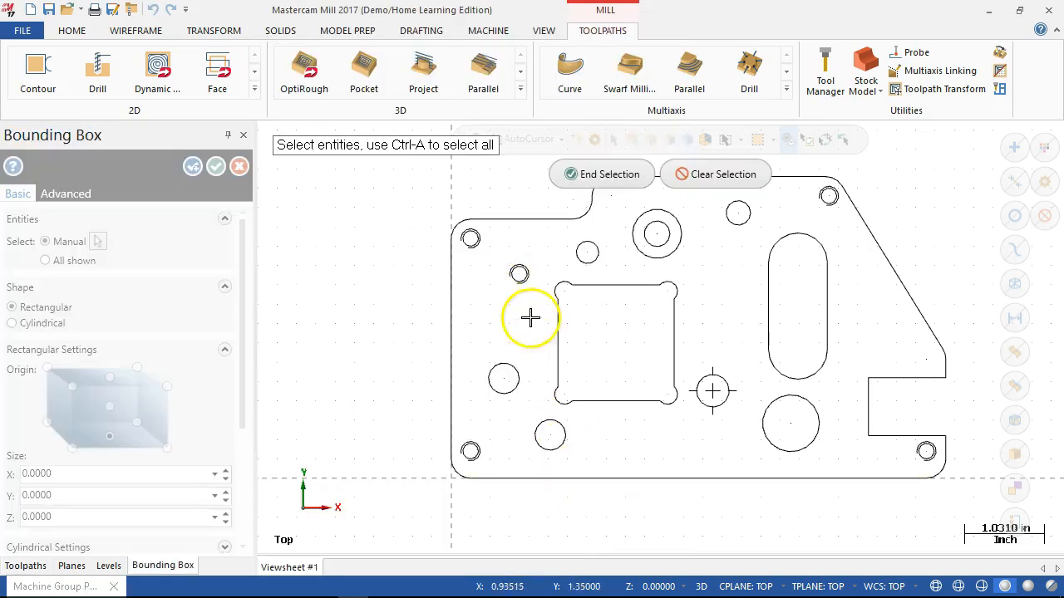
scroll(643, 494, down, 3)
drag(488, 247, 840, 506)
click(691, 473)
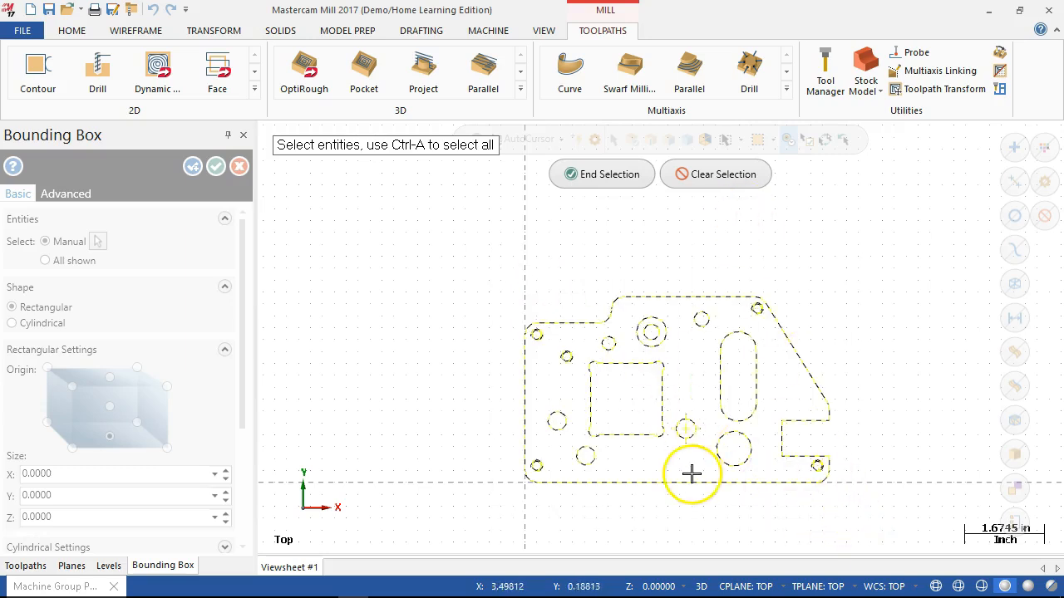
click(610, 174)
scroll(672, 482, up, 2)
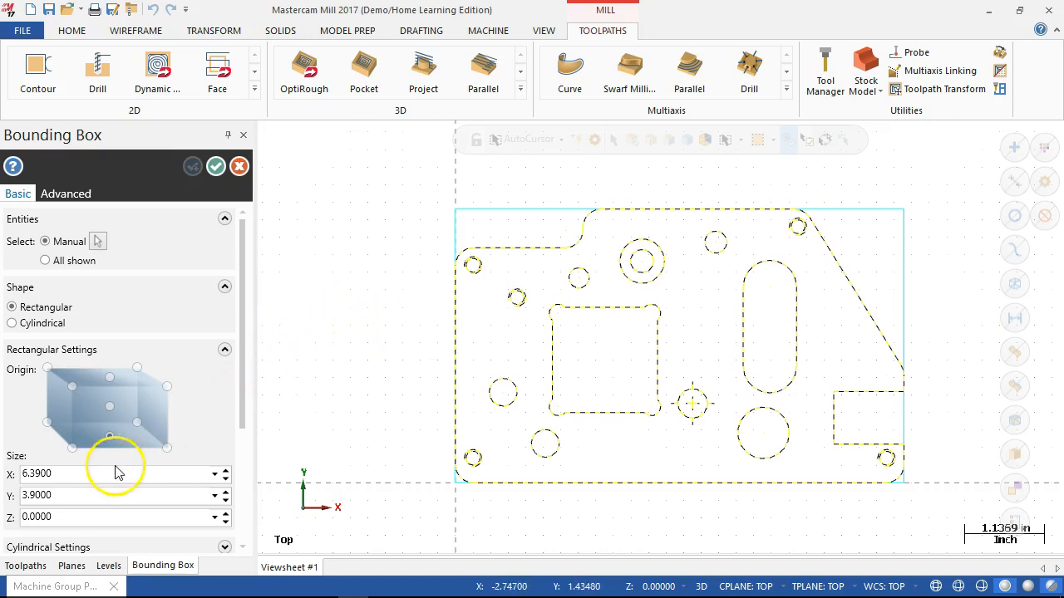
click(215, 168)
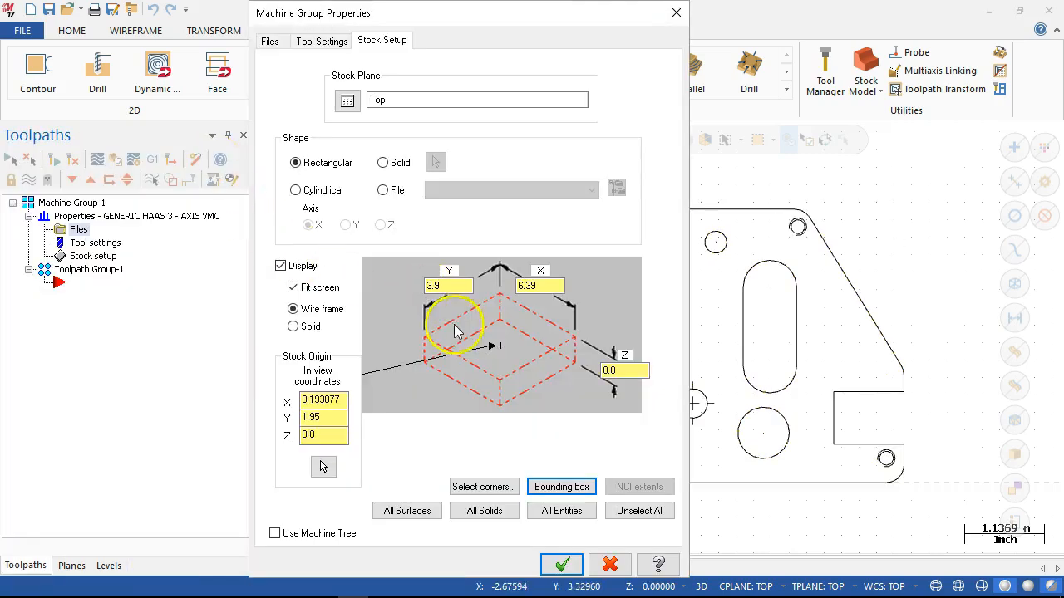
- Set the stock's Z thickness to 0.5, accept the stock setup and check the stock outline from an angled view
double_click(630, 371)
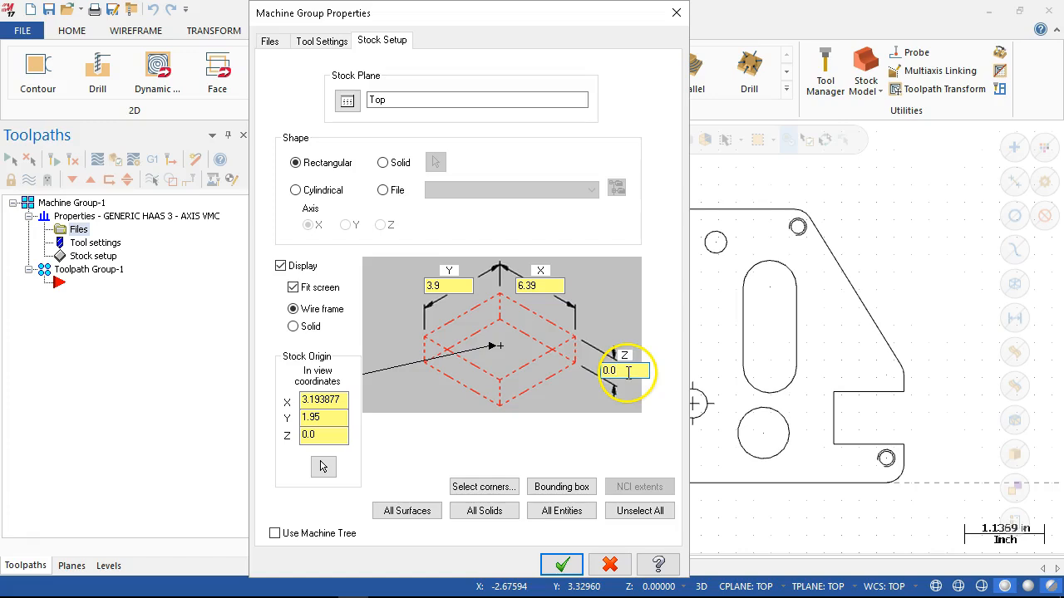
text(0.5)
key(Tab)
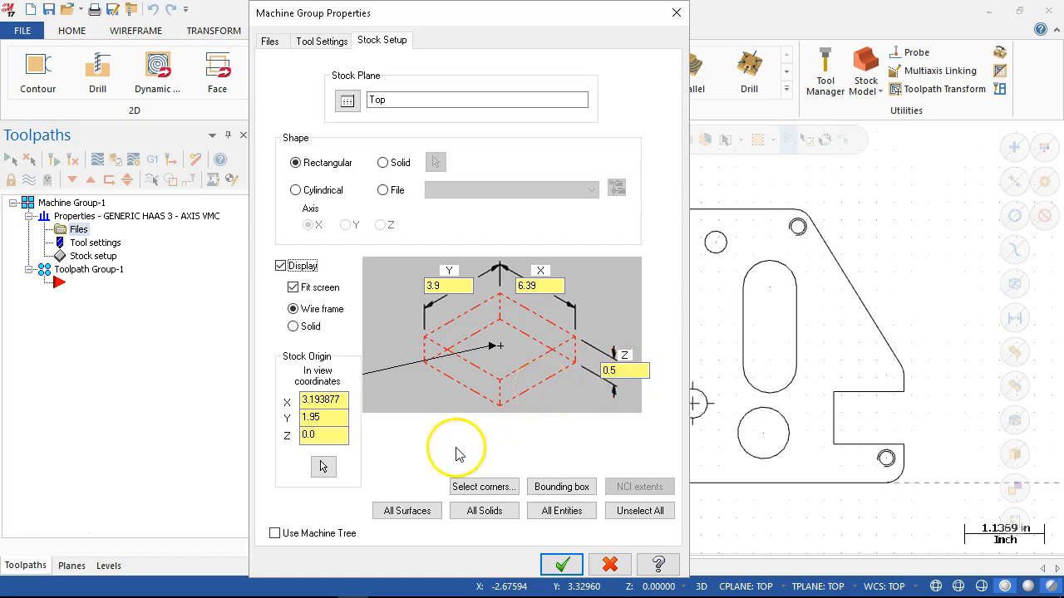
click(562, 566)
middle_drag(507, 385, 468, 361)
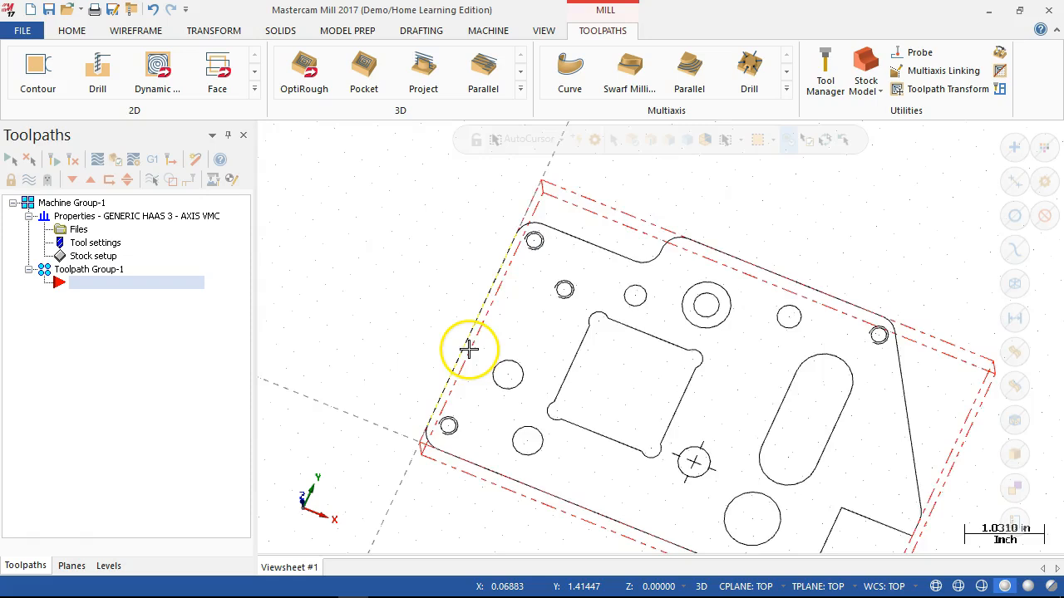
scroll(470, 351, down, 2)
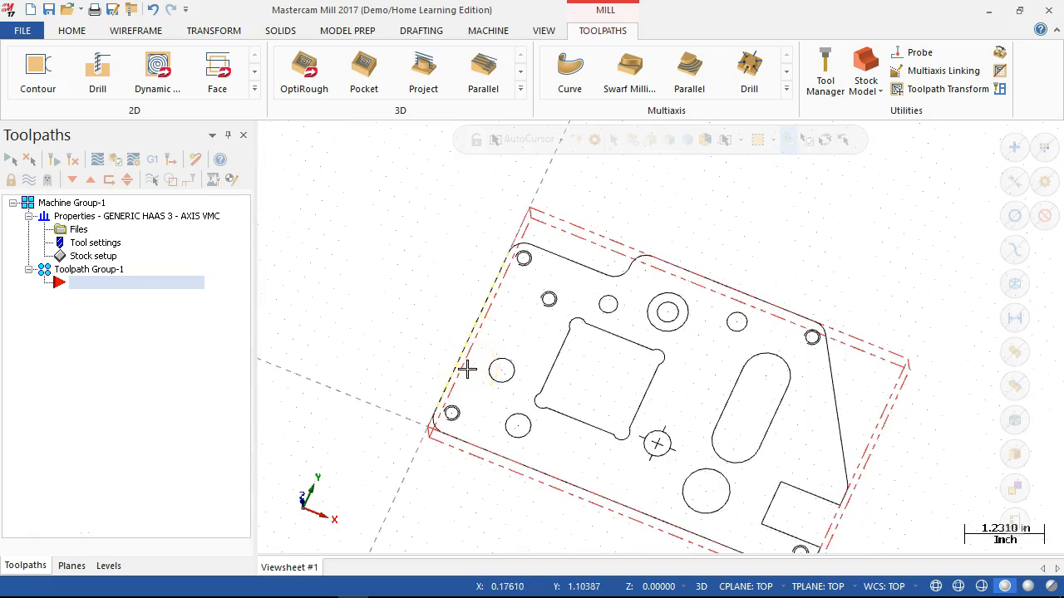
key(alt+1)
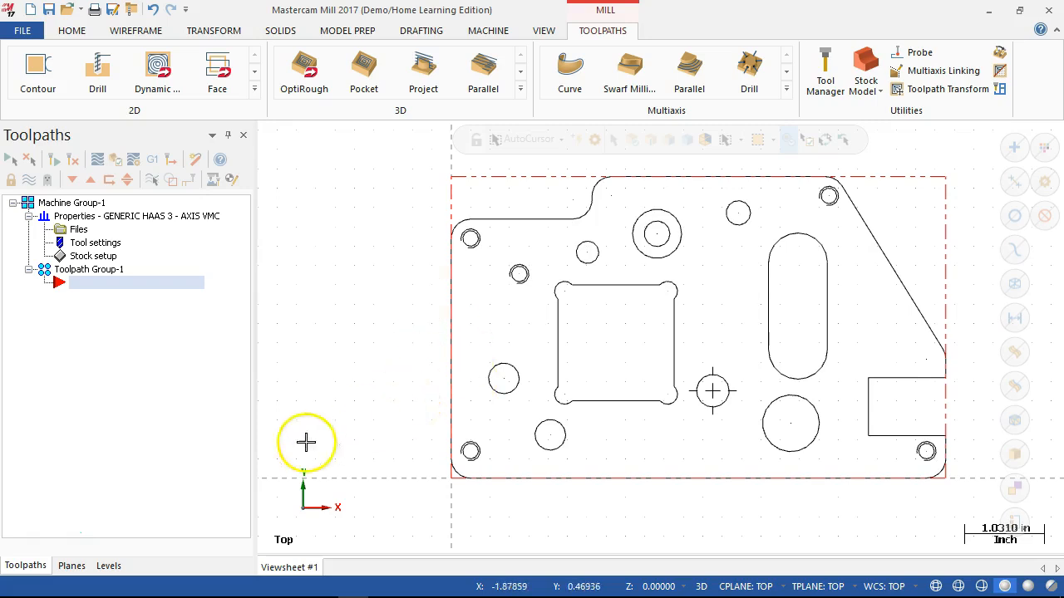
scroll(357, 261, down, 1)
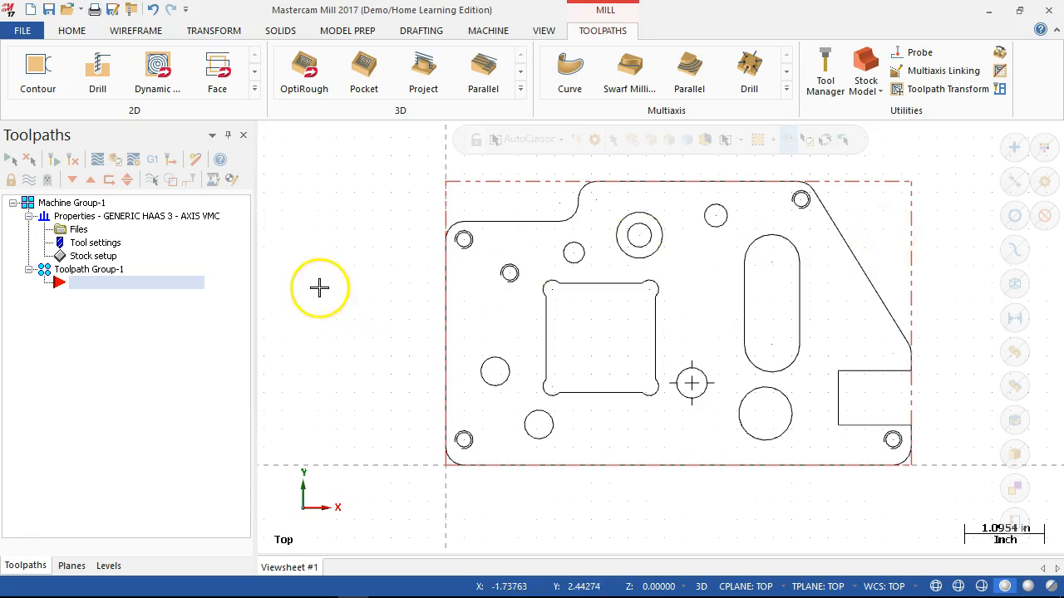
- Create a Face mill toolpath with the NC name T-example, using the defined stock as its boundary
right_click(81, 294)
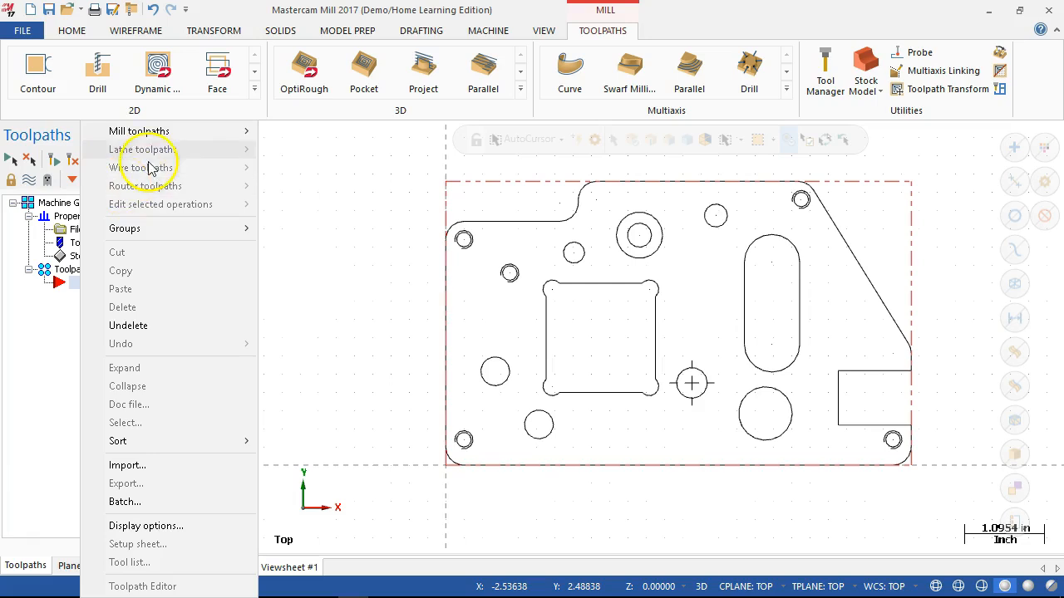
mouse_move(169, 132)
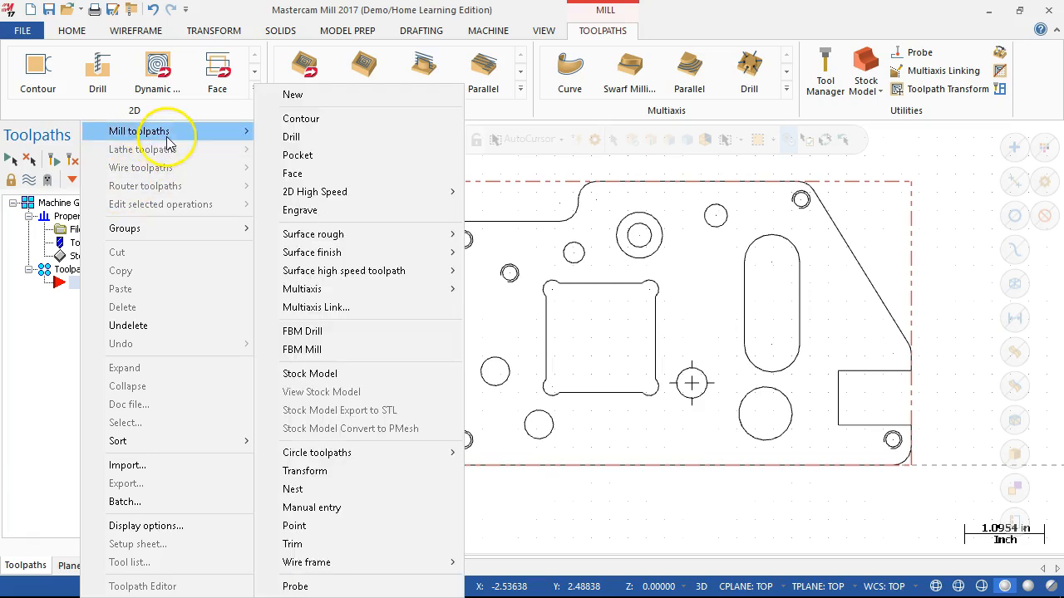
click(309, 138)
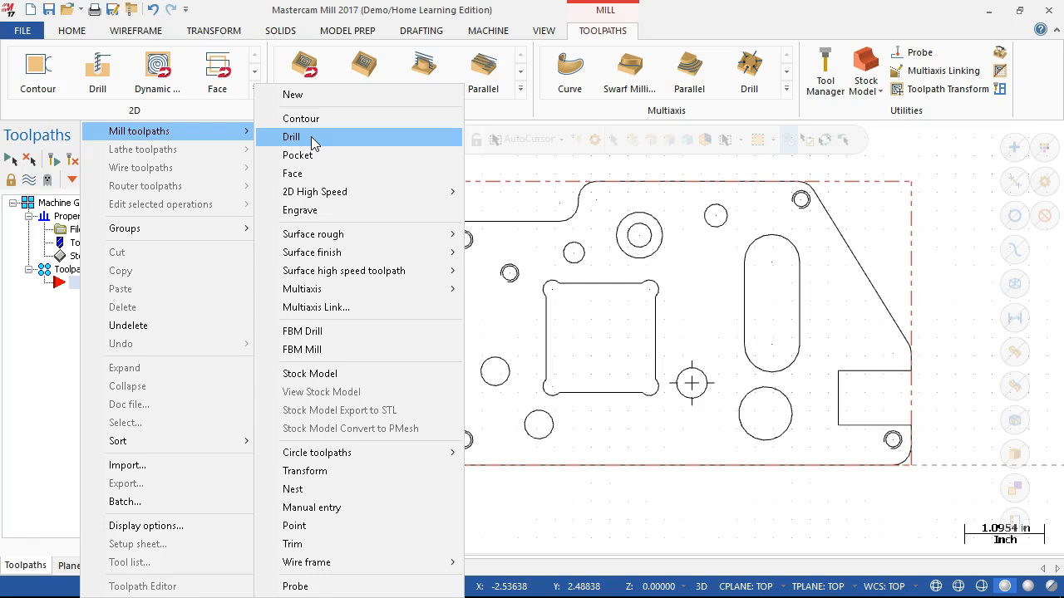
click(343, 176)
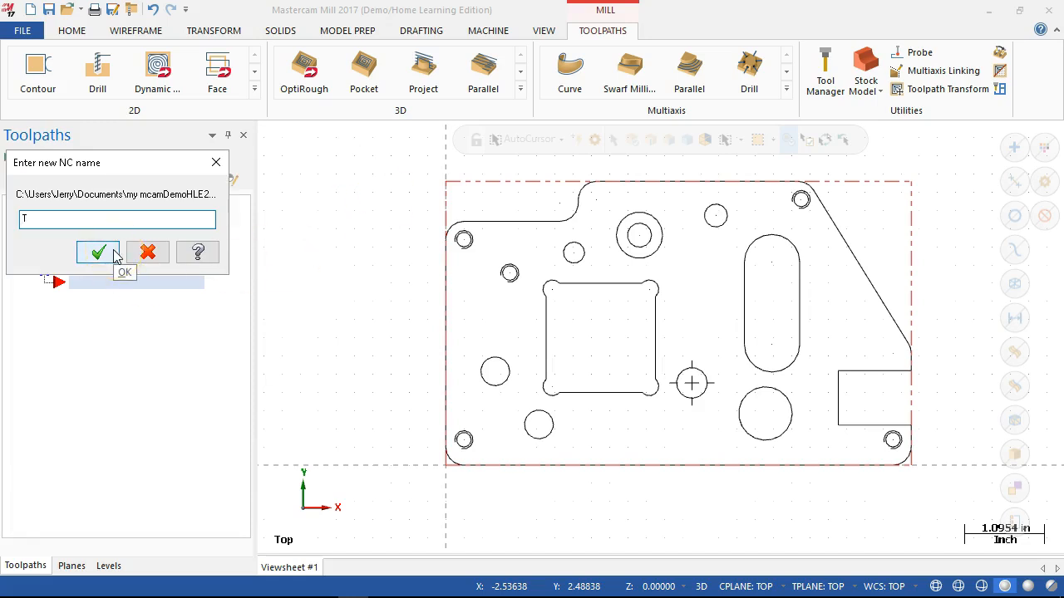
text(T-example)
click(98, 254)
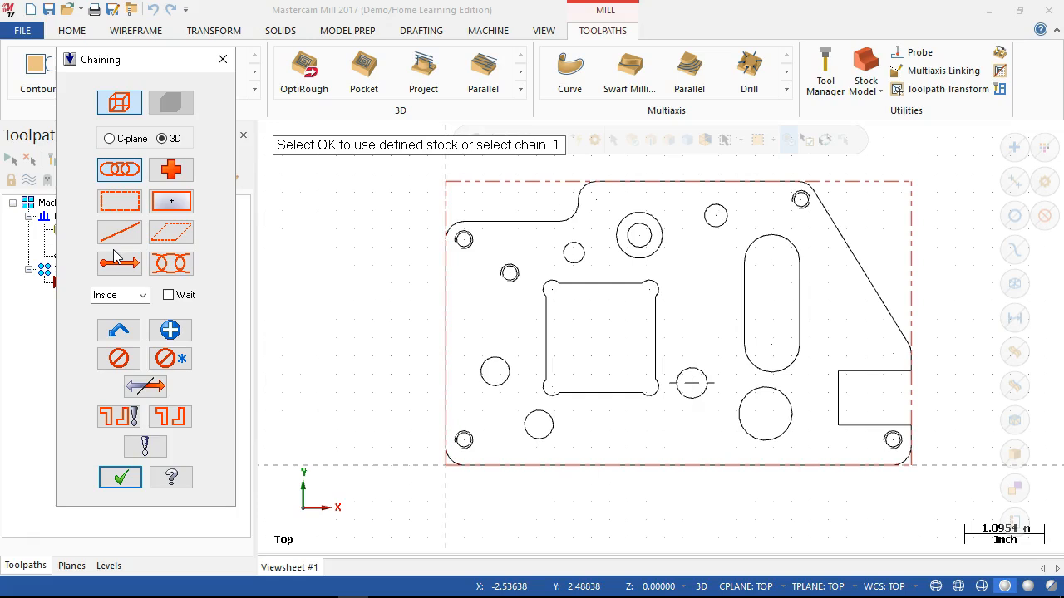
click(376, 228)
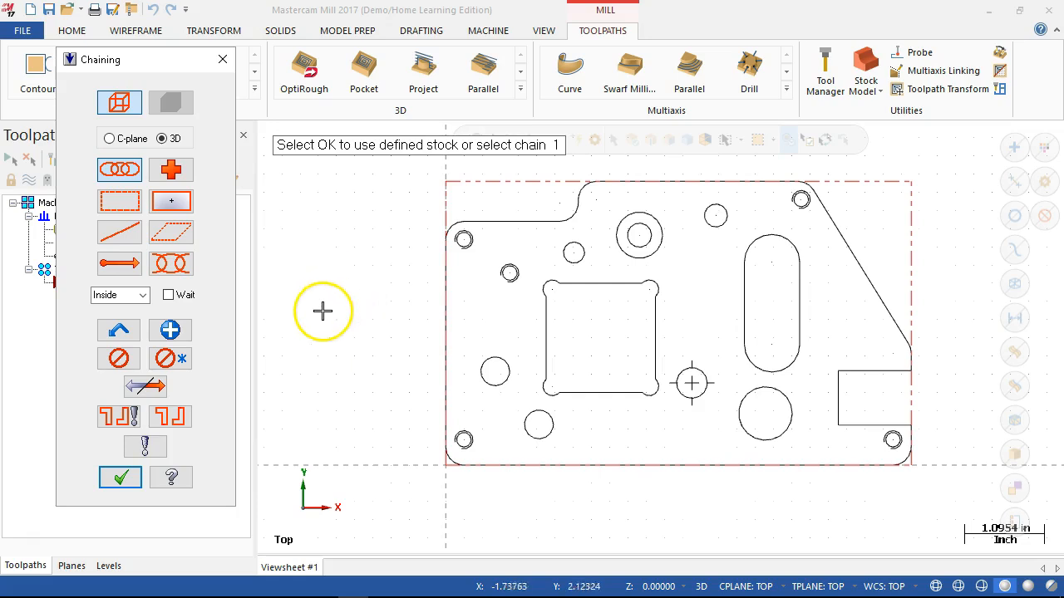
click(123, 479)
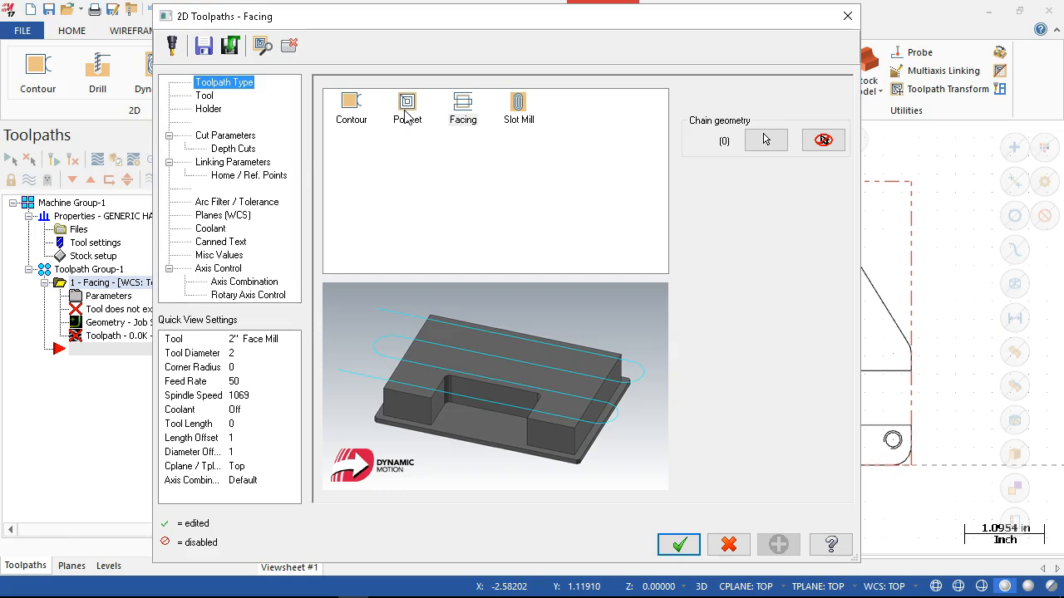
drag(415, 19, 197, 70)
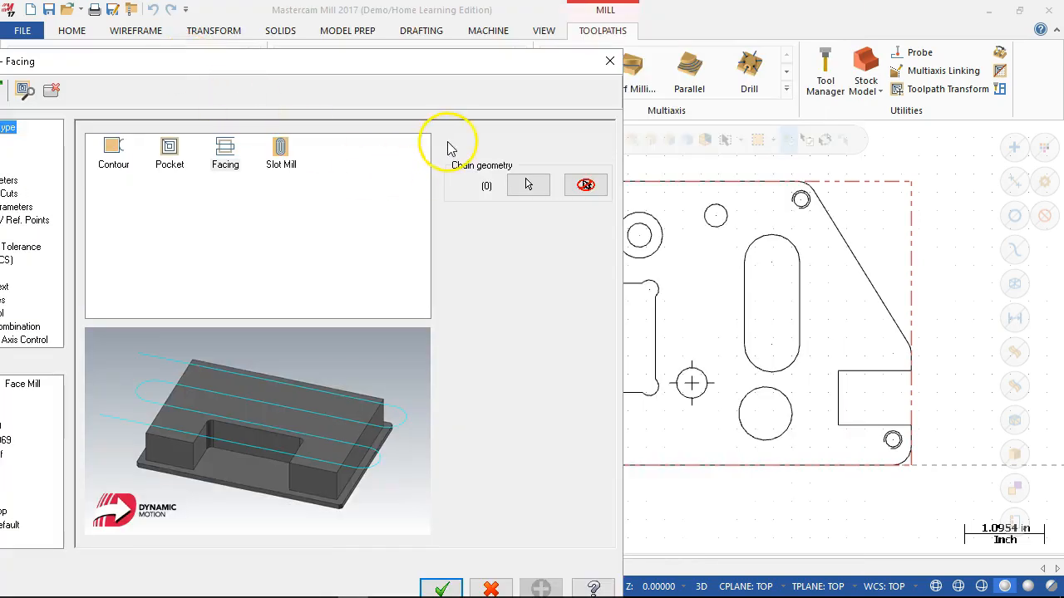
drag(474, 59, 765, 26)
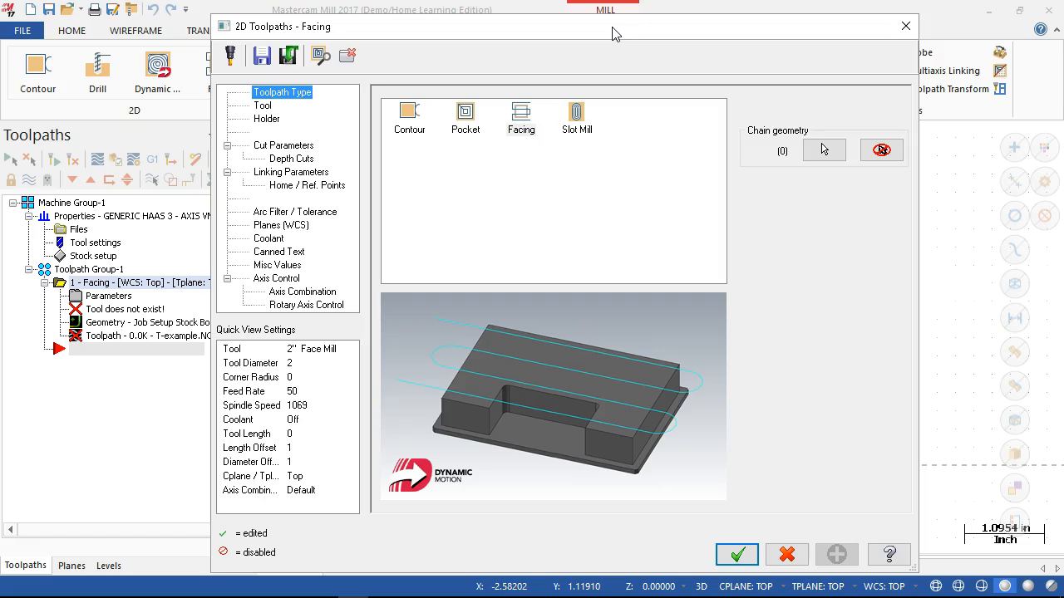
click(617, 59)
mouse_move(613, 33)
mouse_down()
mouse_move(326, 139)
mouse_move(298, 162)
mouse_up()
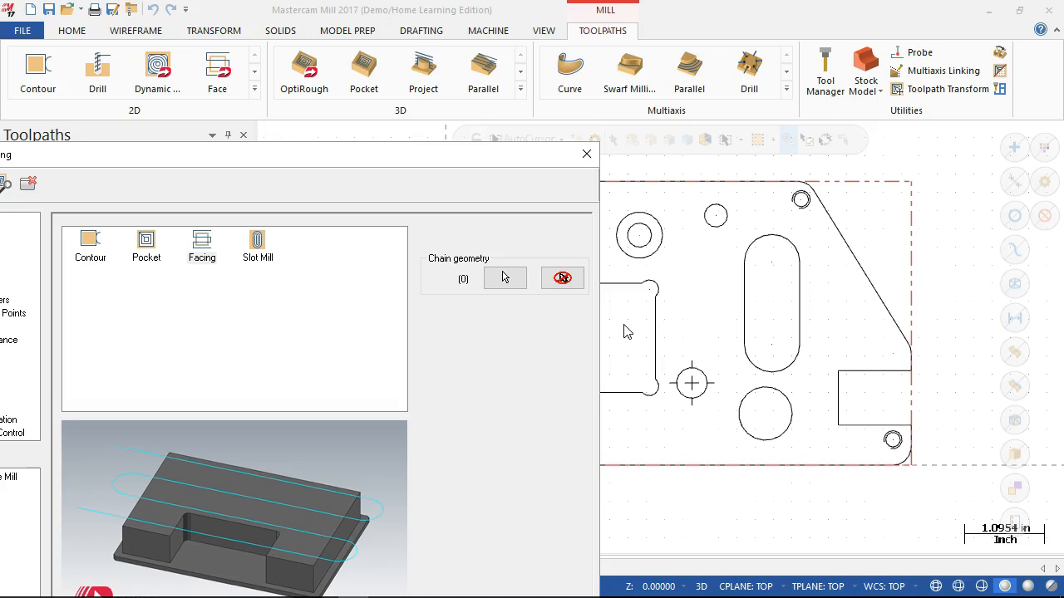
drag(427, 158, 691, 26)
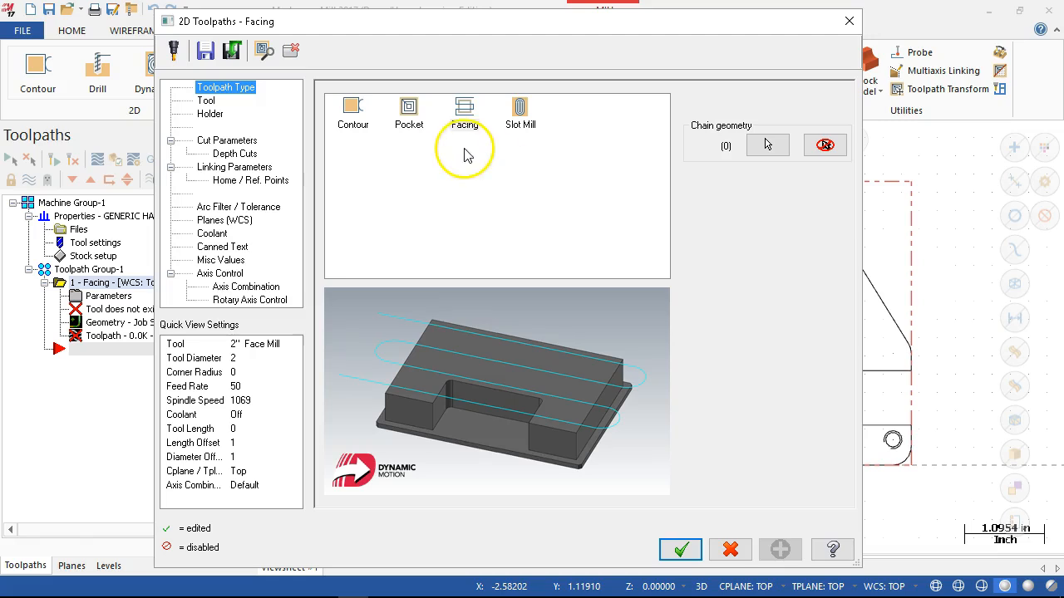
- Look through the tool library without choosing a tool and accept the facing operation with the default 2" Face Mill
click(207, 101)
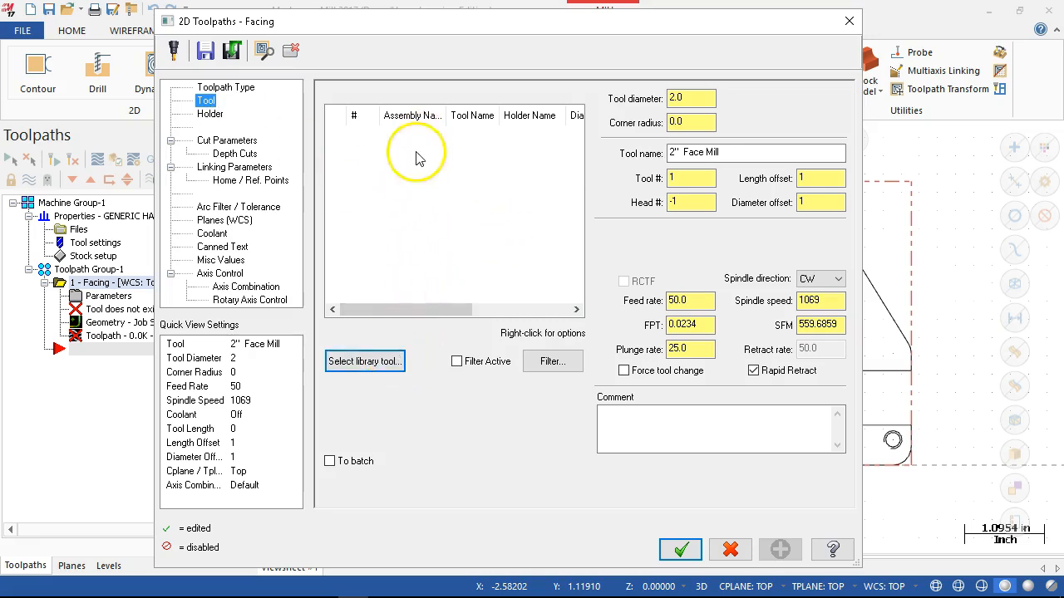
click(360, 372)
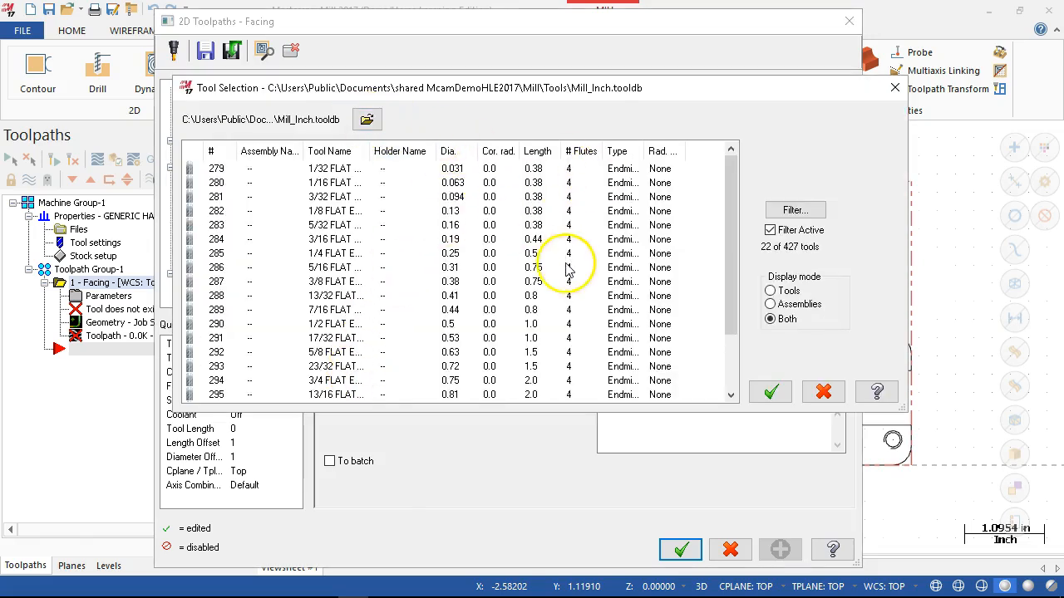
click(822, 391)
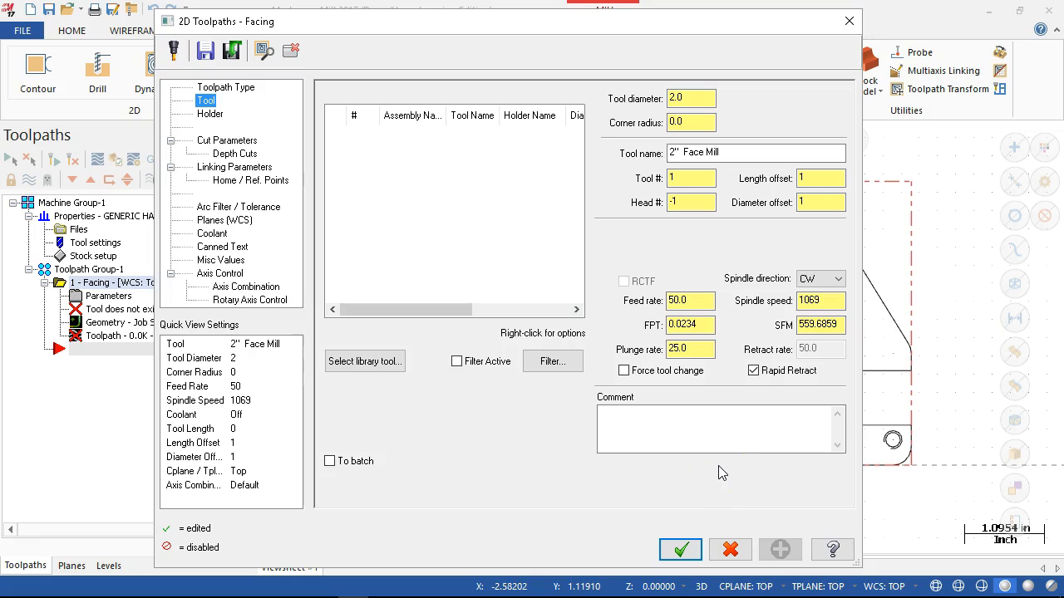
click(683, 550)
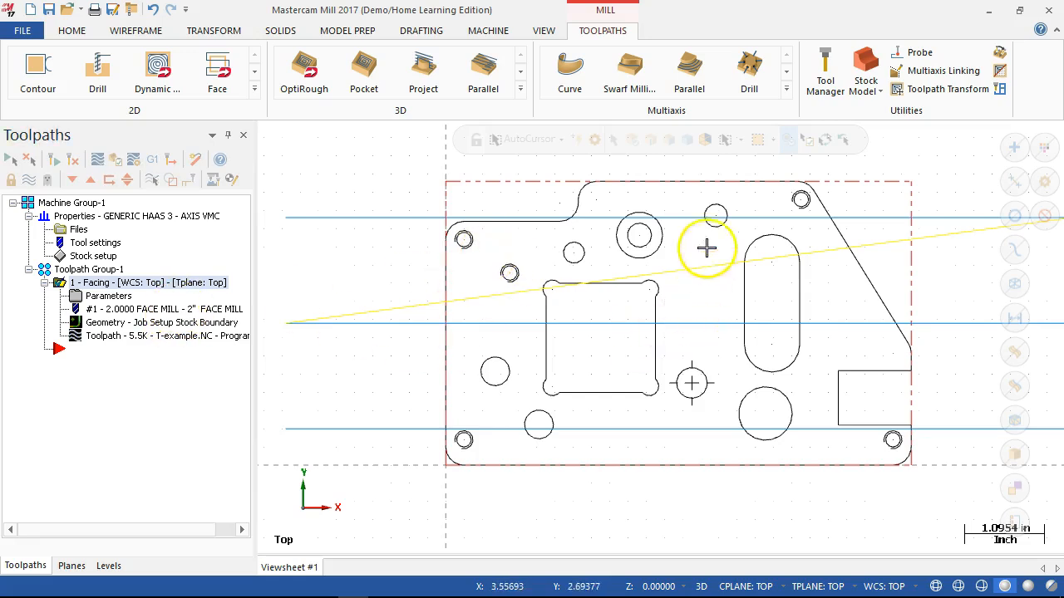
- Load the Haas-Alum.tooldb tool library in the Tool Manager
click(821, 81)
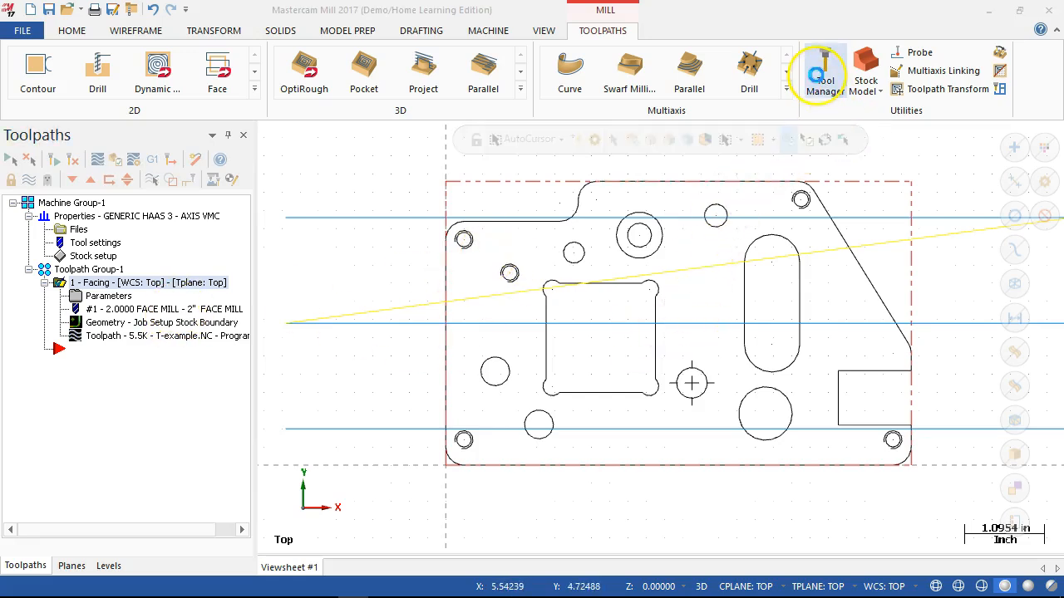
drag(525, 38, 530, 35)
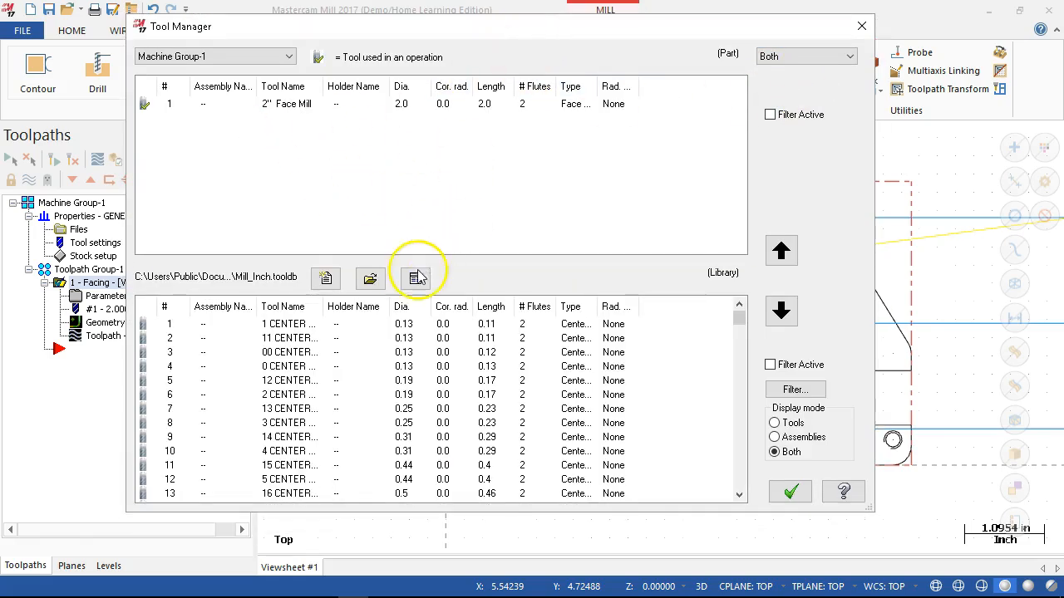
click(369, 280)
drag(610, 208, 614, 318)
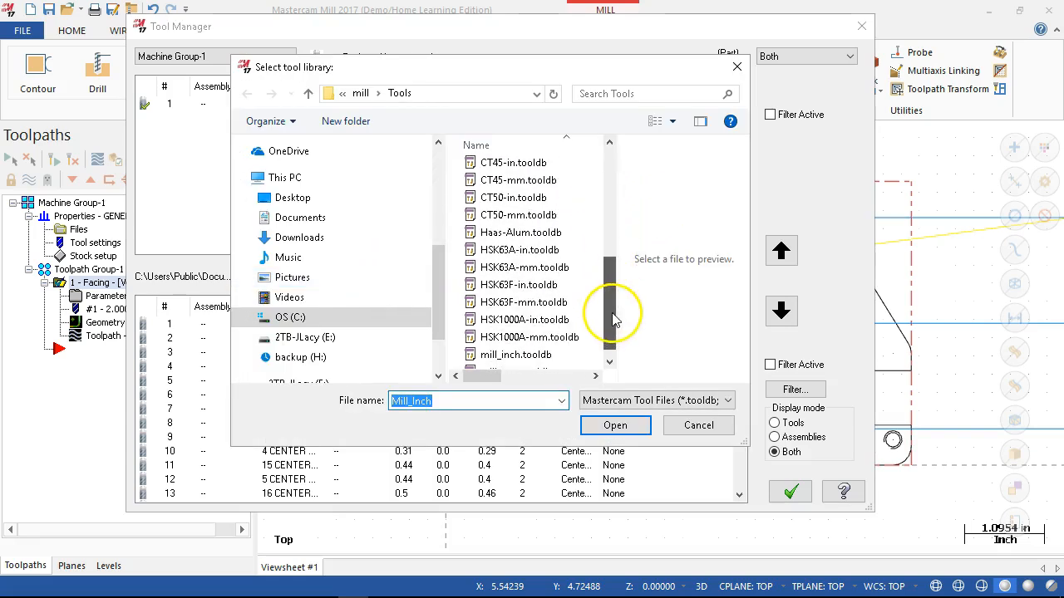
click(519, 232)
click(615, 426)
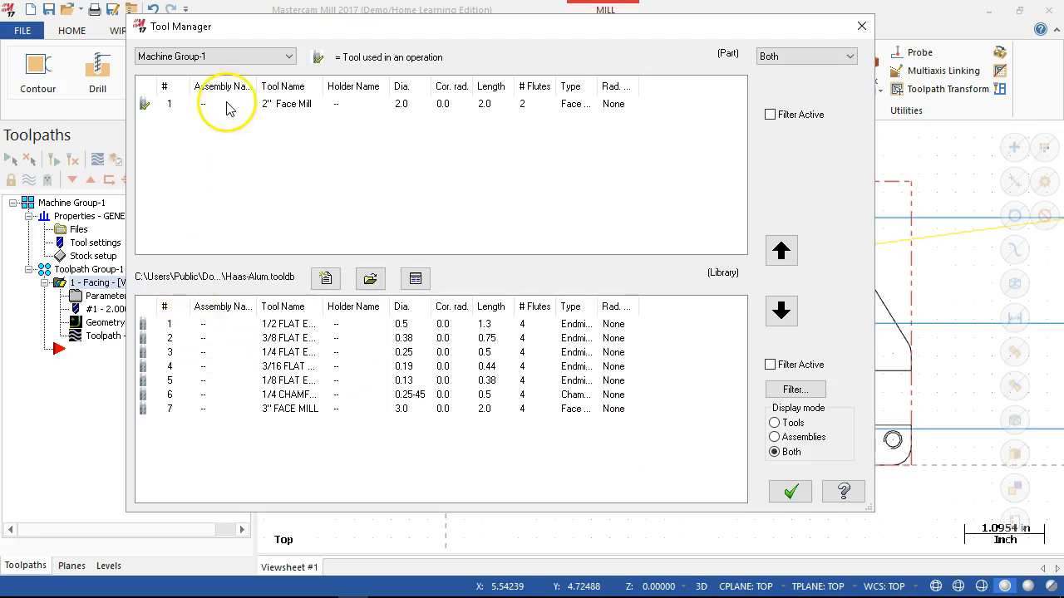
- Set the tool number of the 2" Face Mill in the machine group to 10
double_click(175, 105)
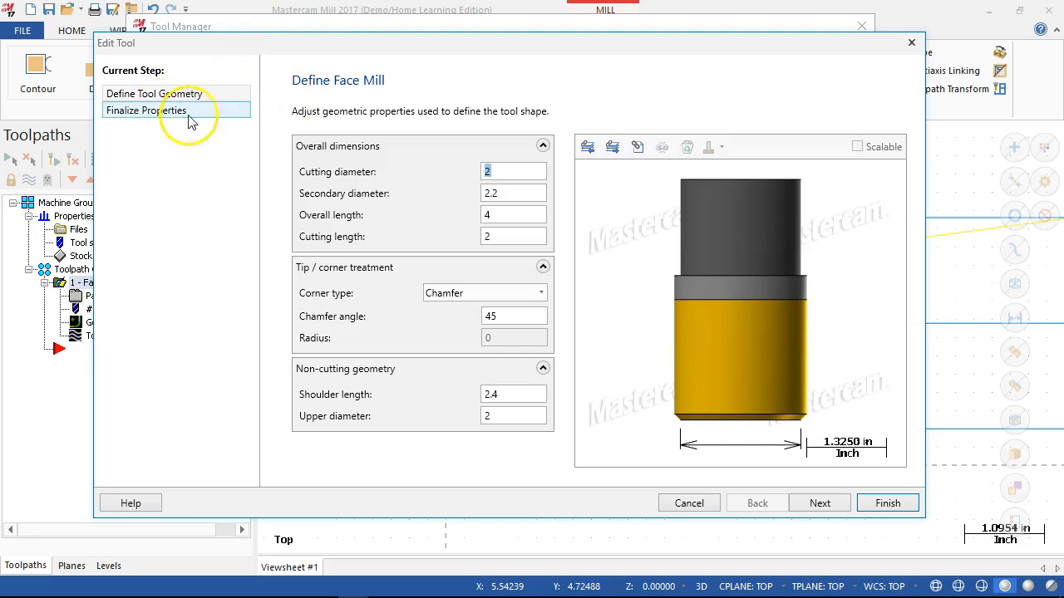
click(143, 121)
click(545, 176)
text(0)
key(Tab)
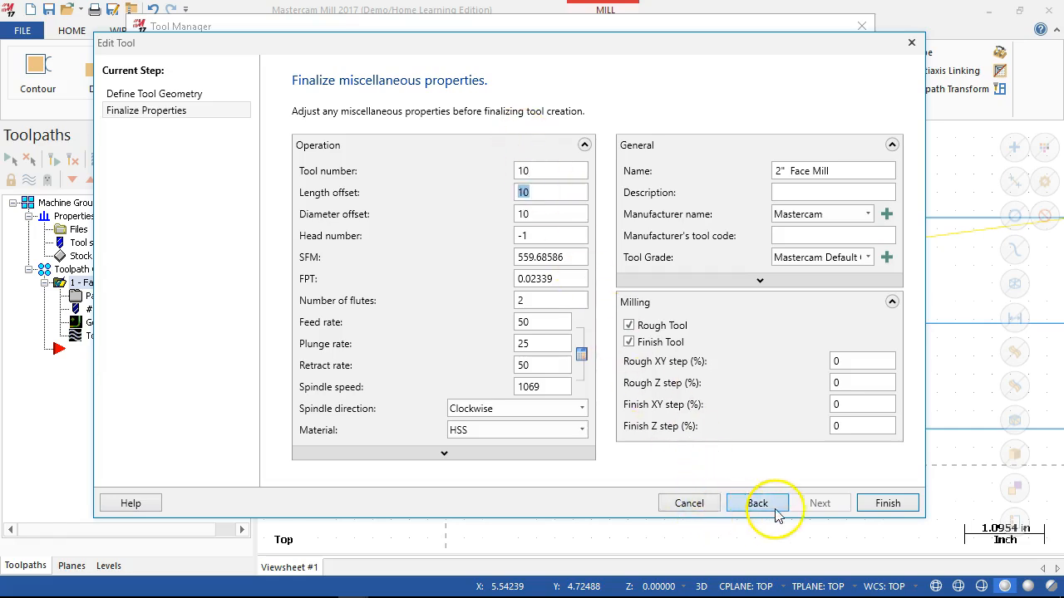
click(888, 502)
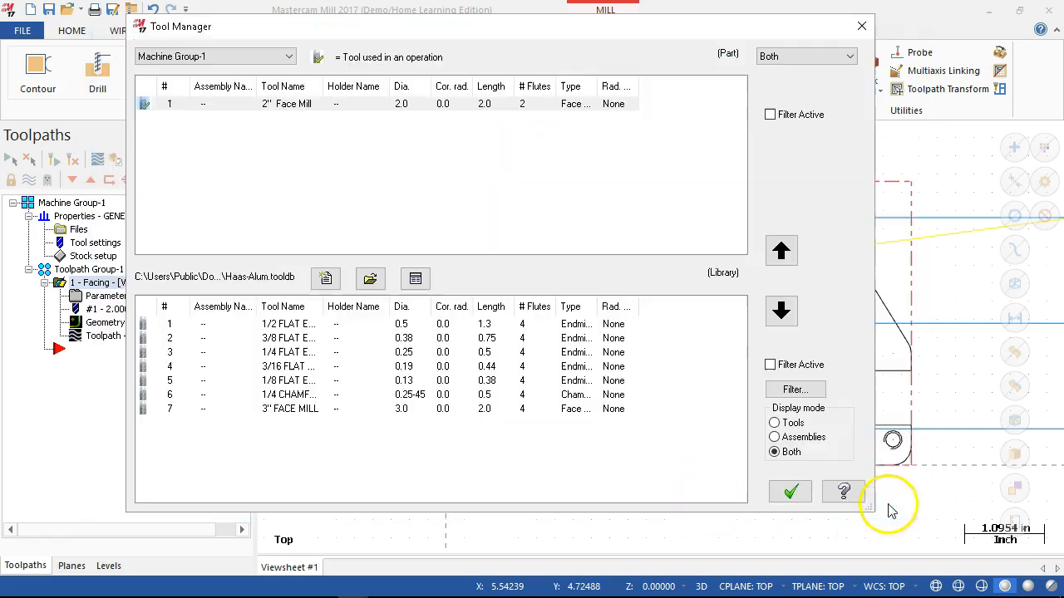
- Copy all seven Haas-Alum library tools, from the 1/2 flat endmill through the 3" Face Mill, into Machine Group-1
click(304, 326)
shift+click(296, 409)
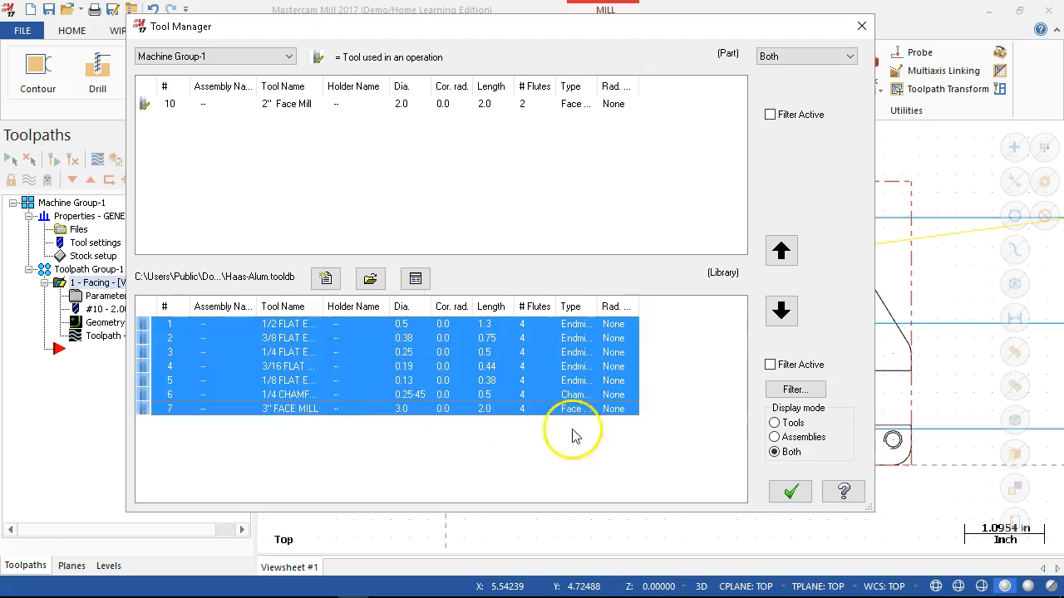
click(780, 250)
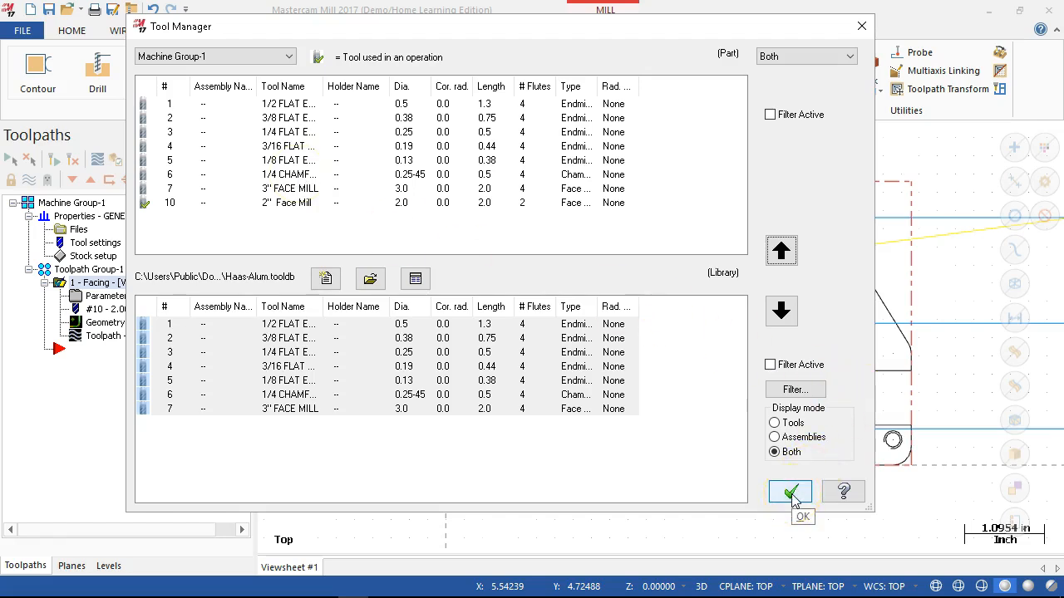
- Load the mill_inch.tooldb library in the Tool Manager and accept the tool list
click(369, 279)
drag(610, 223, 613, 340)
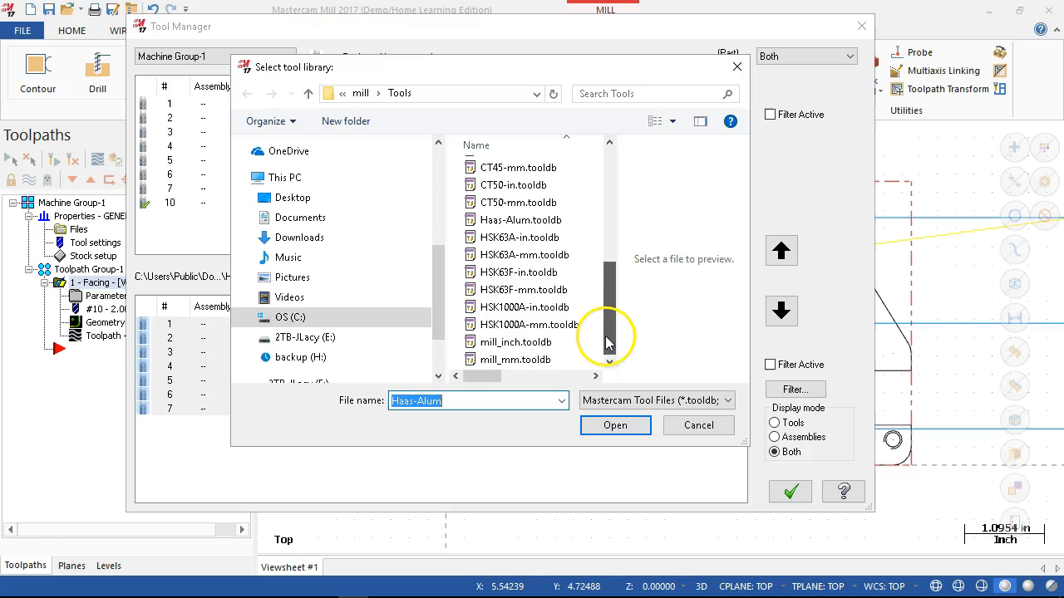
click(502, 348)
click(615, 427)
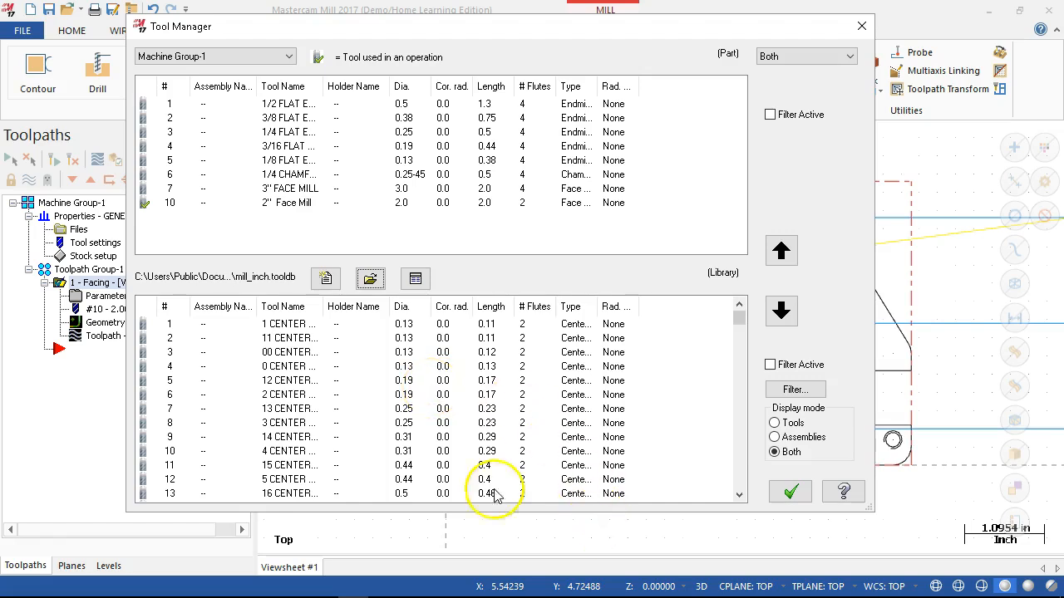
click(790, 494)
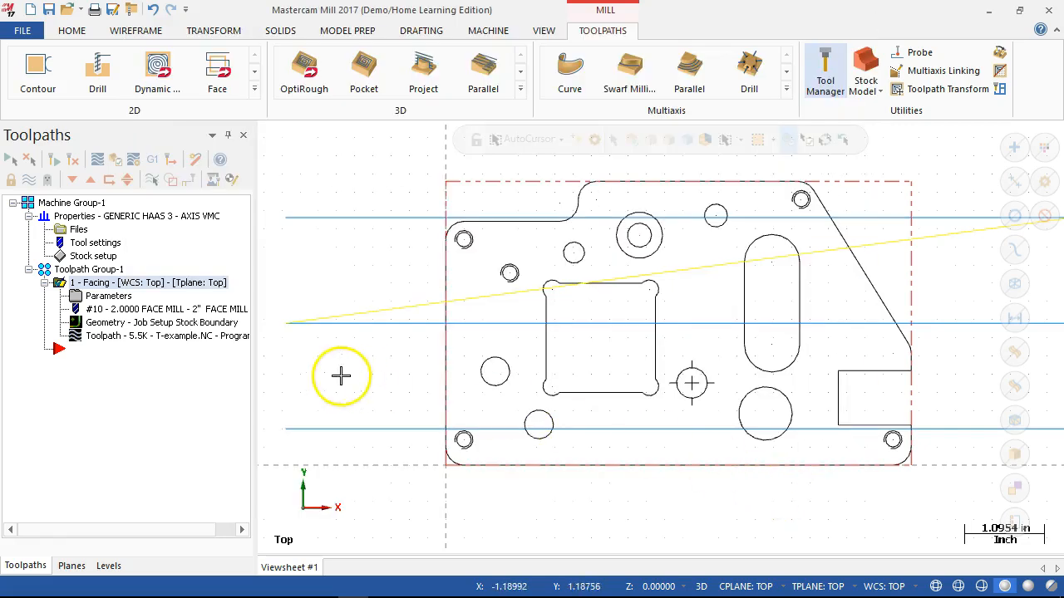
- Assign the 3" Face Mill to the existing facing operation and set its SFM to 800
click(116, 297)
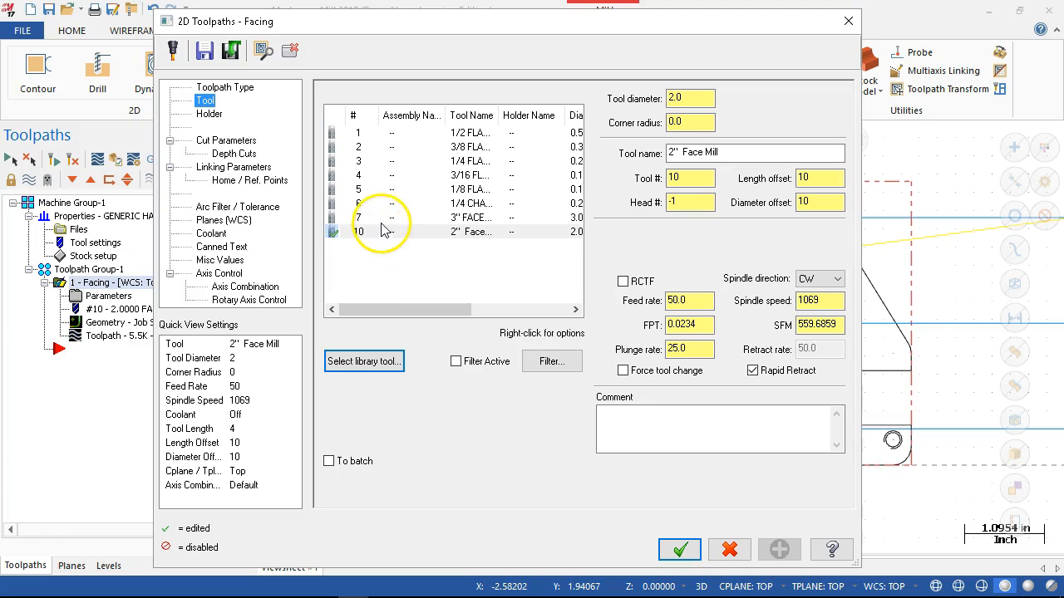
click(470, 217)
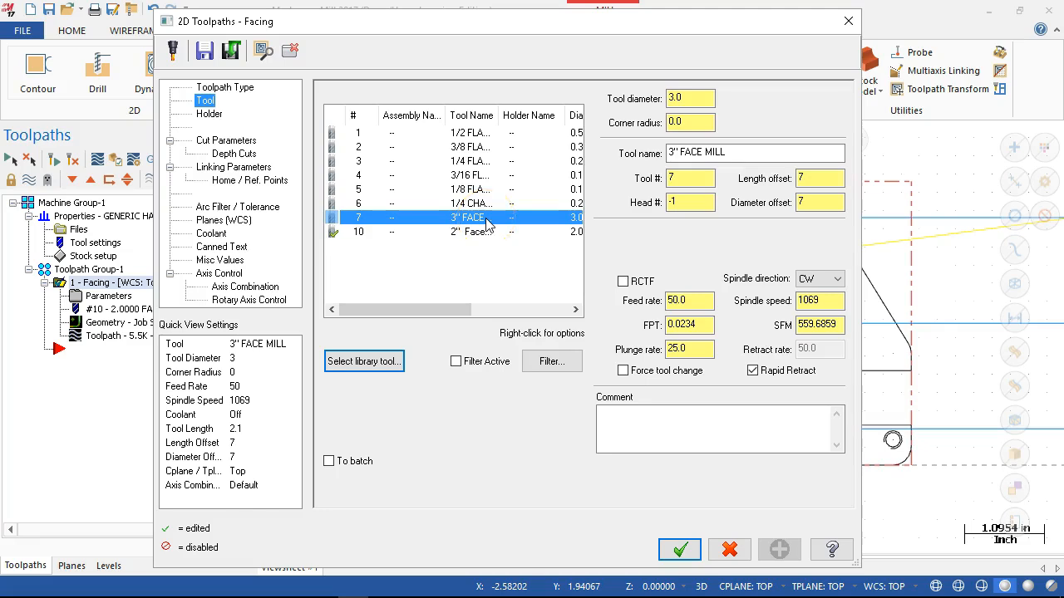
double_click(834, 325)
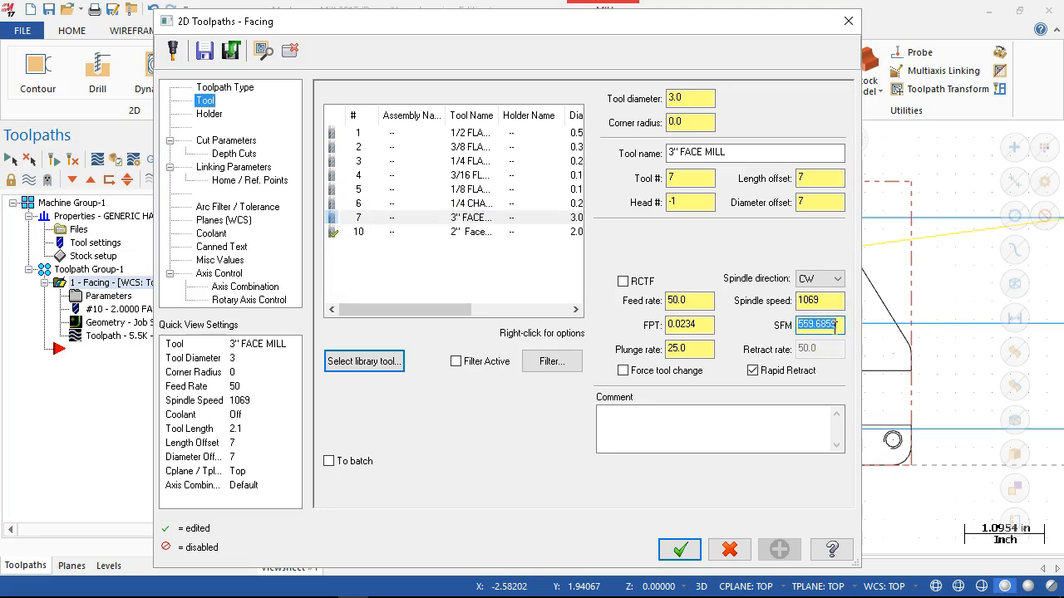
text(800)
key(Tab)
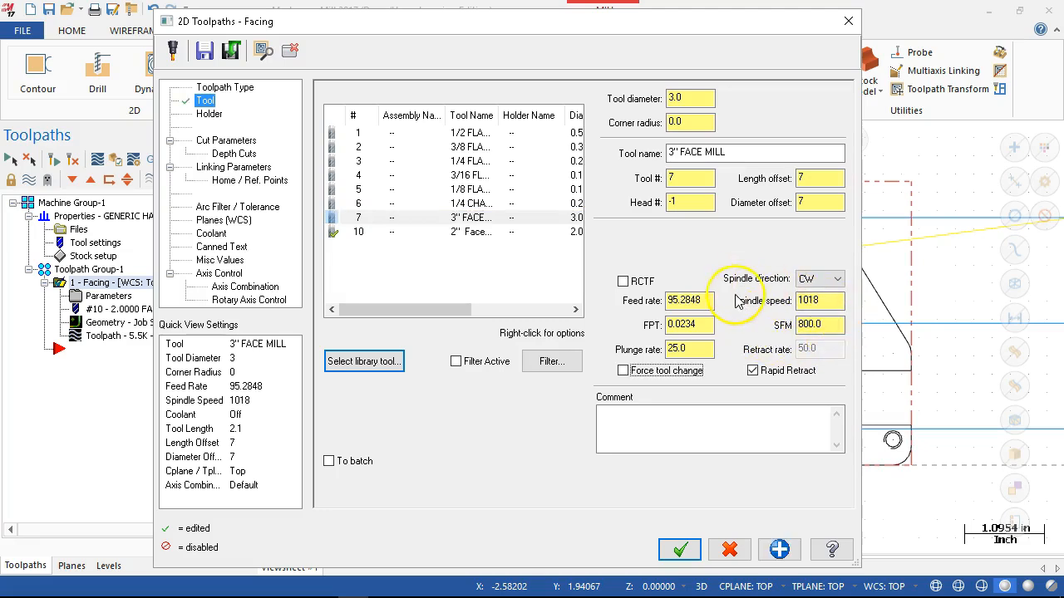
- Set the facing tool's feed per tooth to 0.002
double_click(708, 325)
text(.002)
key(Tab)
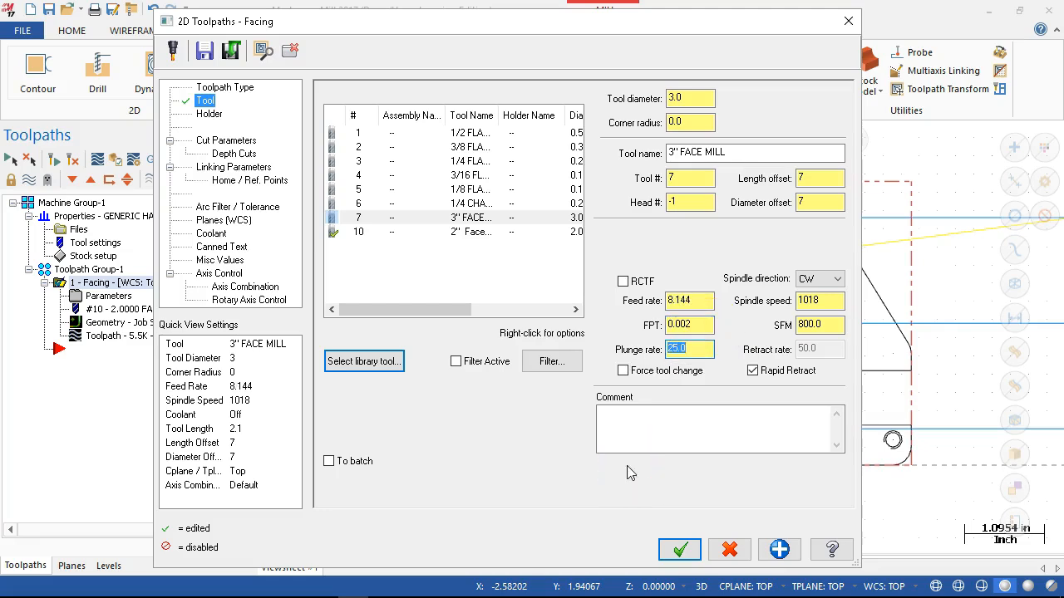
- Round the facing feed rate to 8.0 and add the operation comment FACE
click(696, 301)
key(BackSpace)
key(BackSpace)
key(BackSpace)
text(0)
key(Tab)
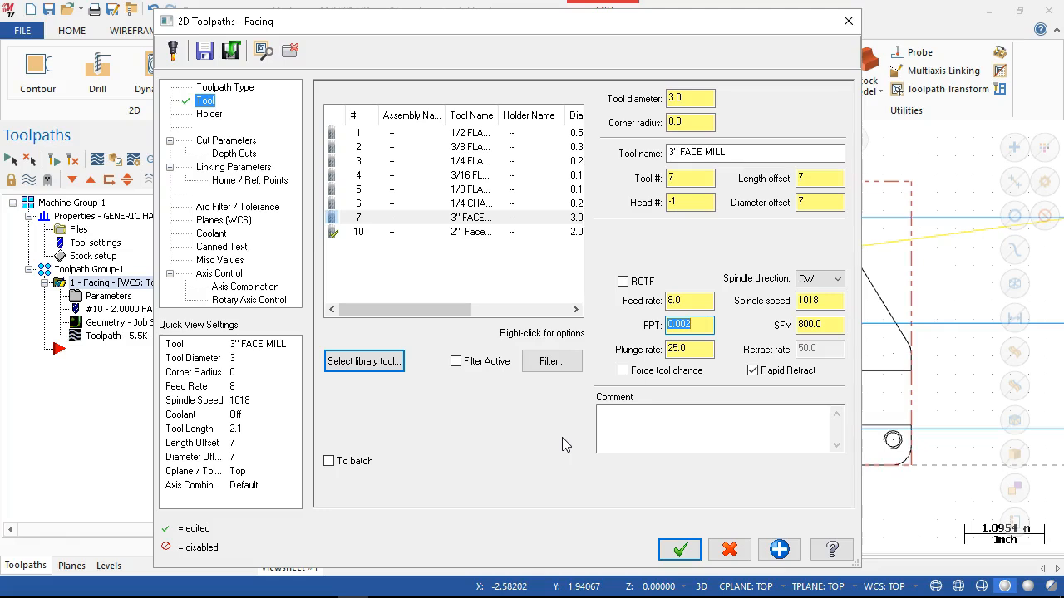
click(679, 425)
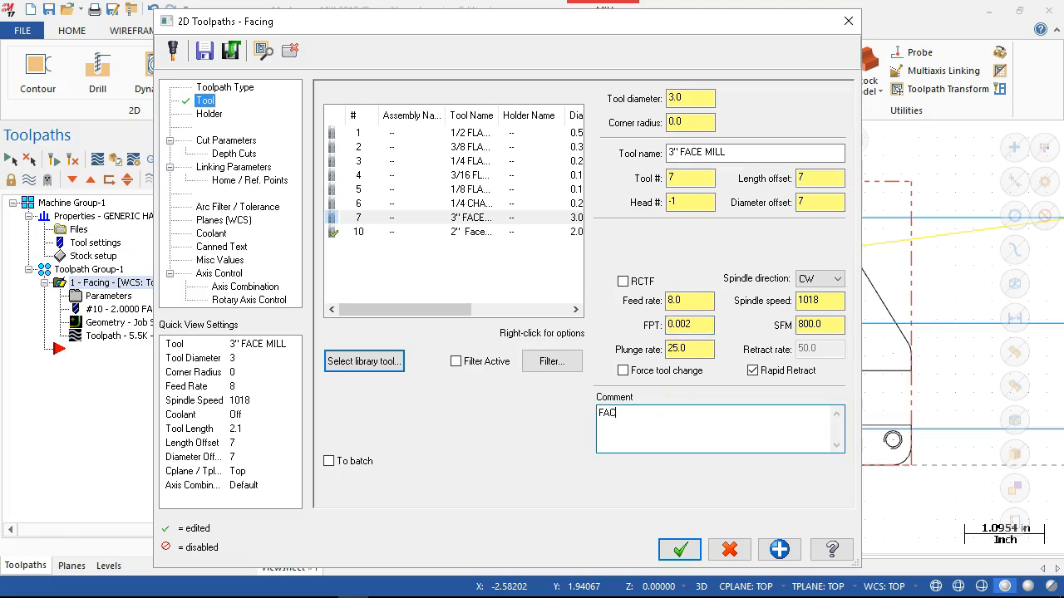
- Set the facing cut style to Zigzag, disable the even number of passes, and move the dialog clear of the part
click(230, 143)
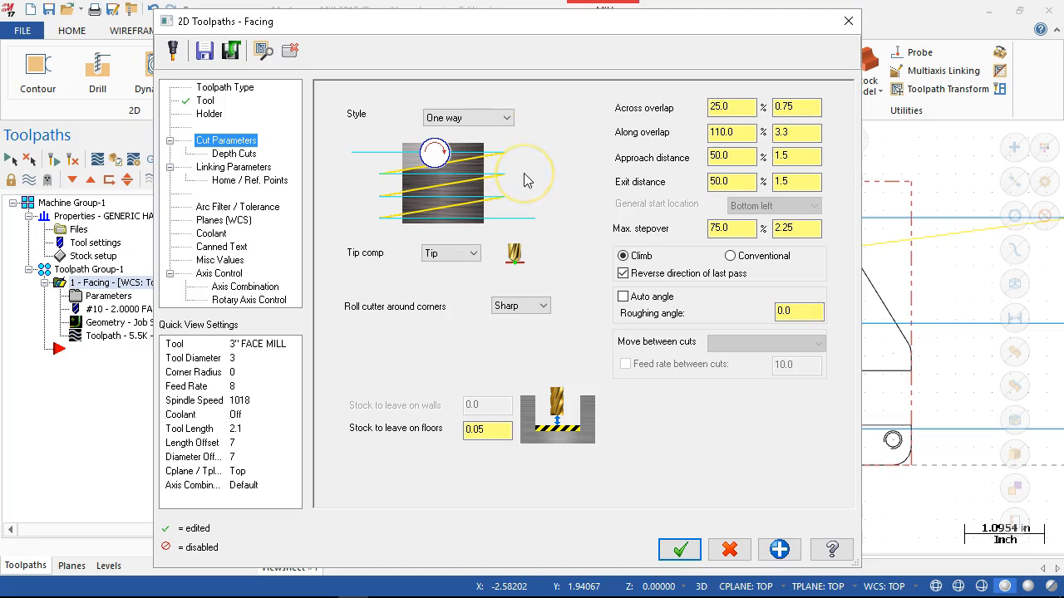
click(506, 119)
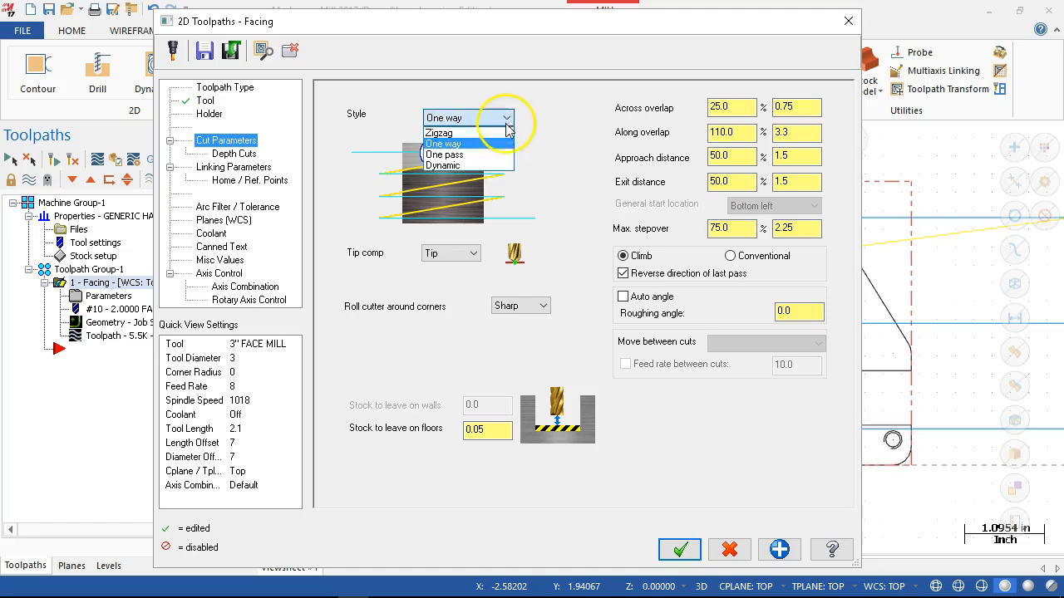
click(508, 133)
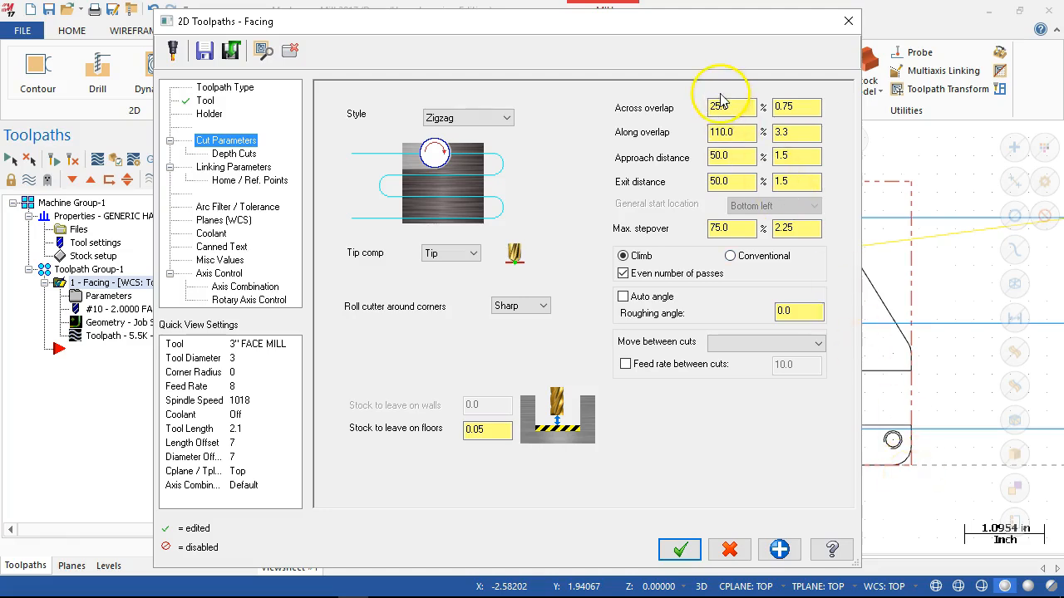
click(735, 132)
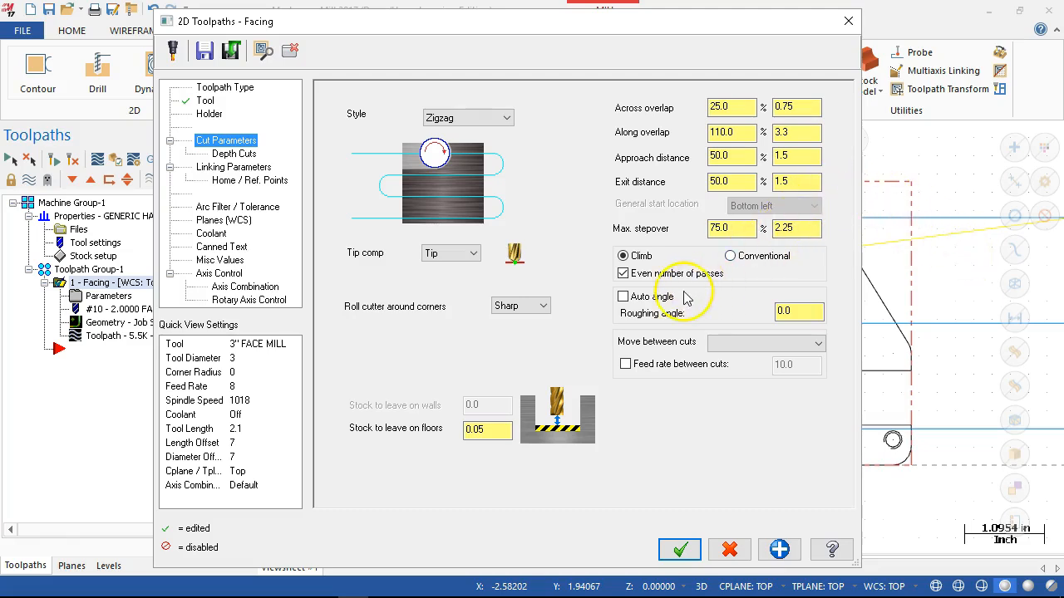
click(623, 274)
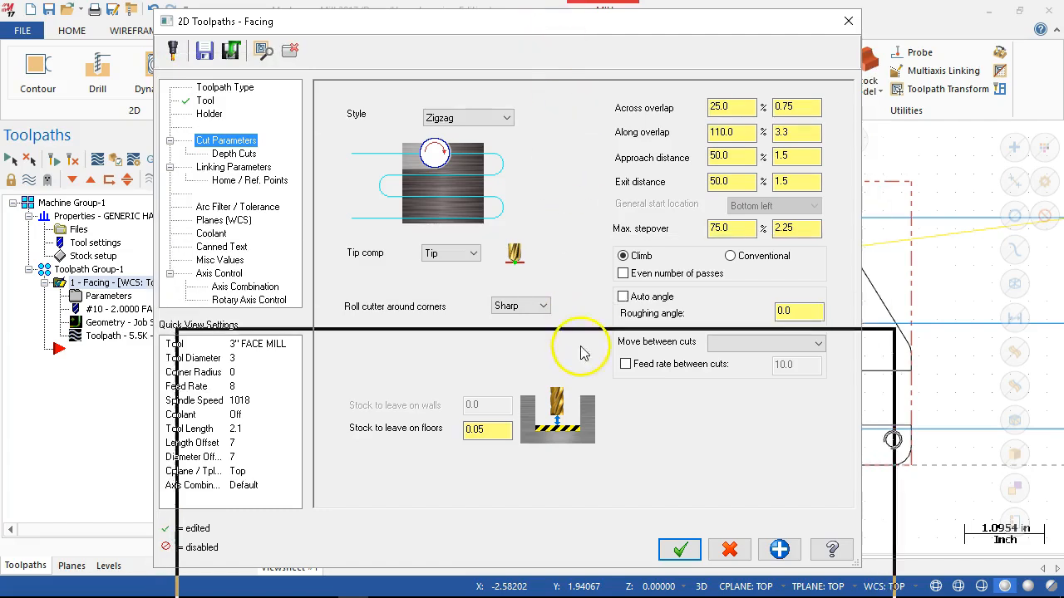
drag(619, 486, 618, 492)
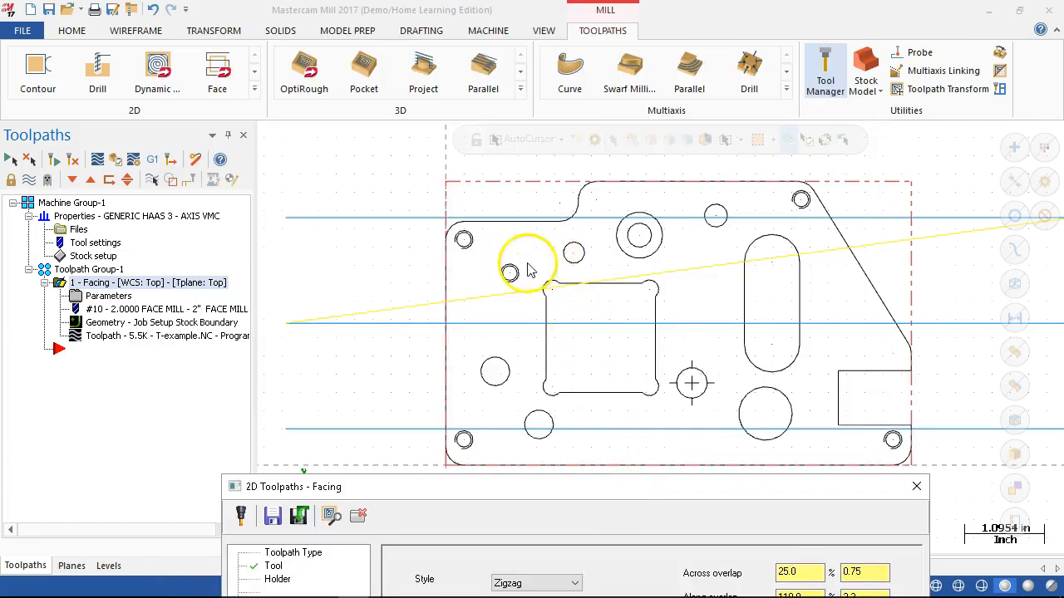
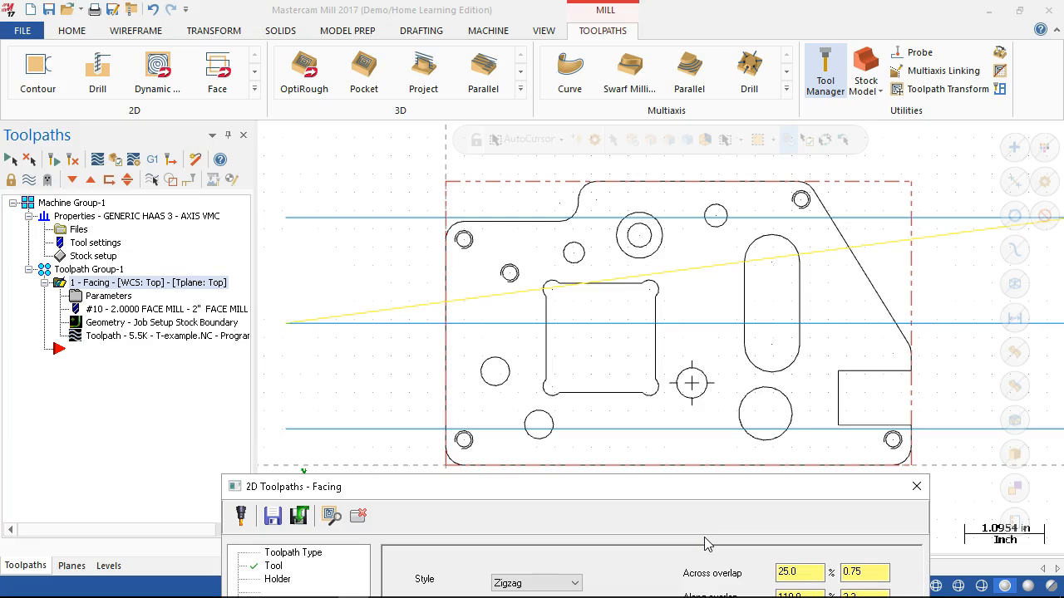
- Bring the facing dialog fully back into view and set the stock to leave on floors to 0
drag(470, 489, 413, 32)
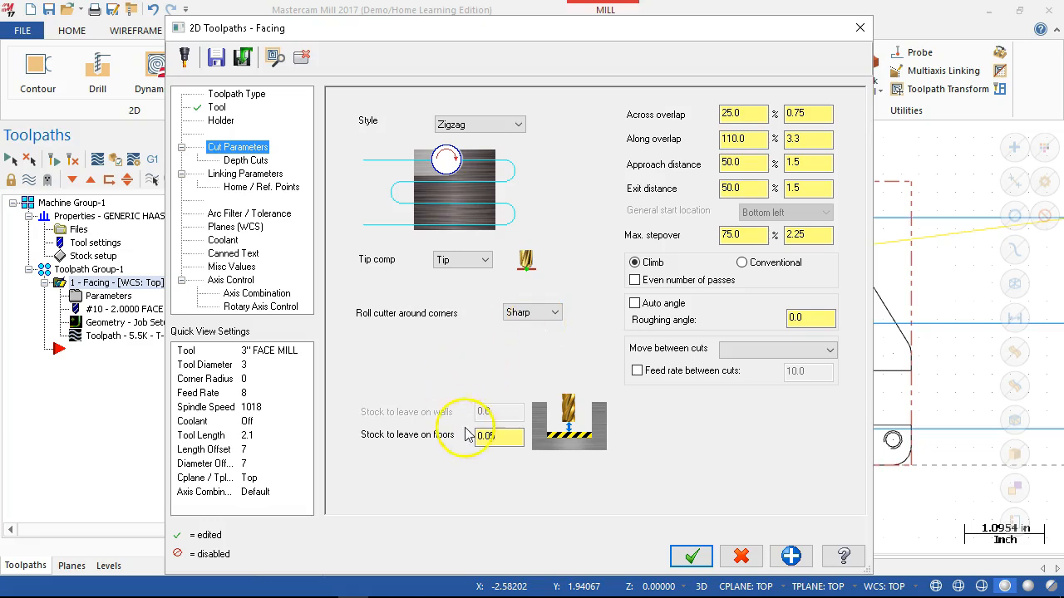
double_click(498, 435)
text(0)
key(Tab)
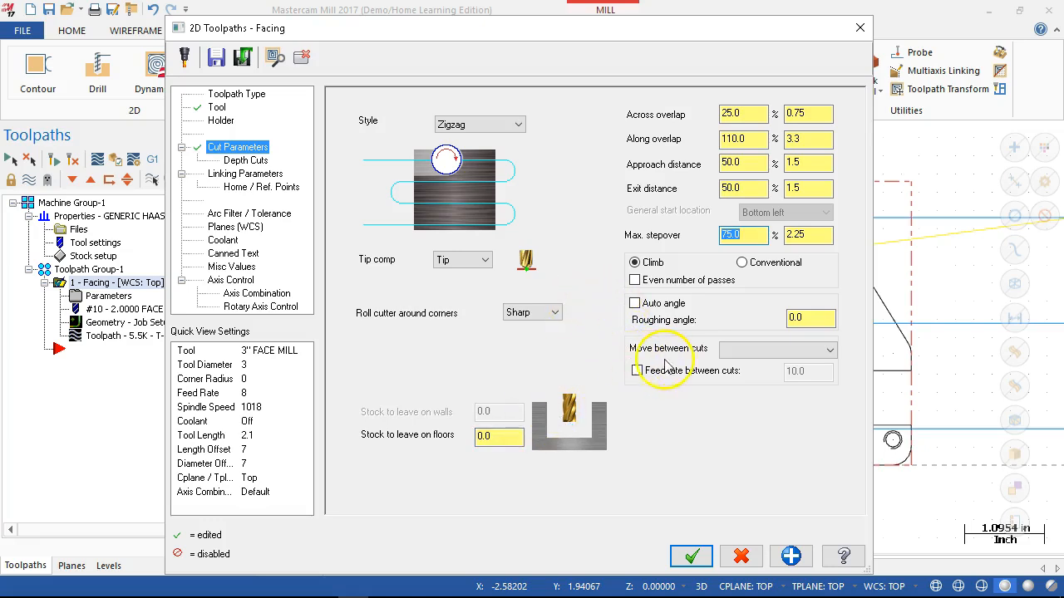
- Set the facing moves between cuts to High speed loops with a feed rate between cuts of 30
click(638, 371)
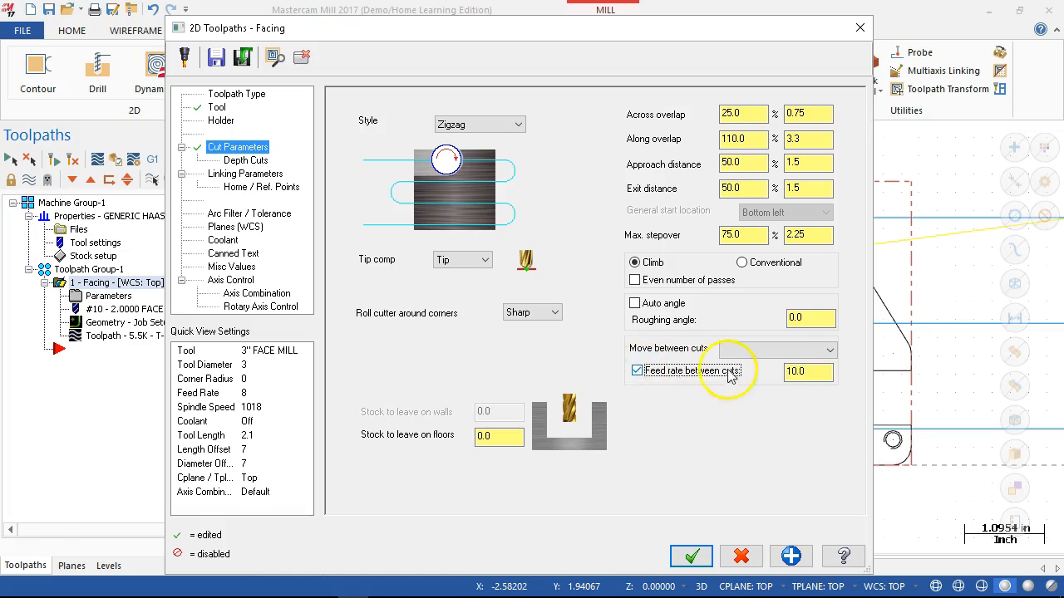
click(760, 349)
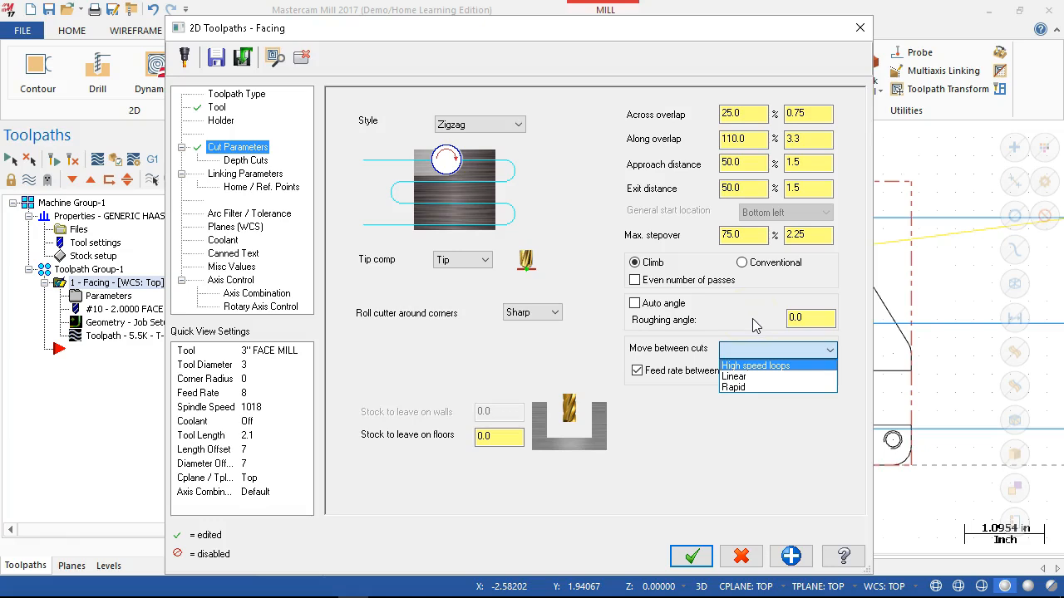
click(739, 368)
double_click(821, 376)
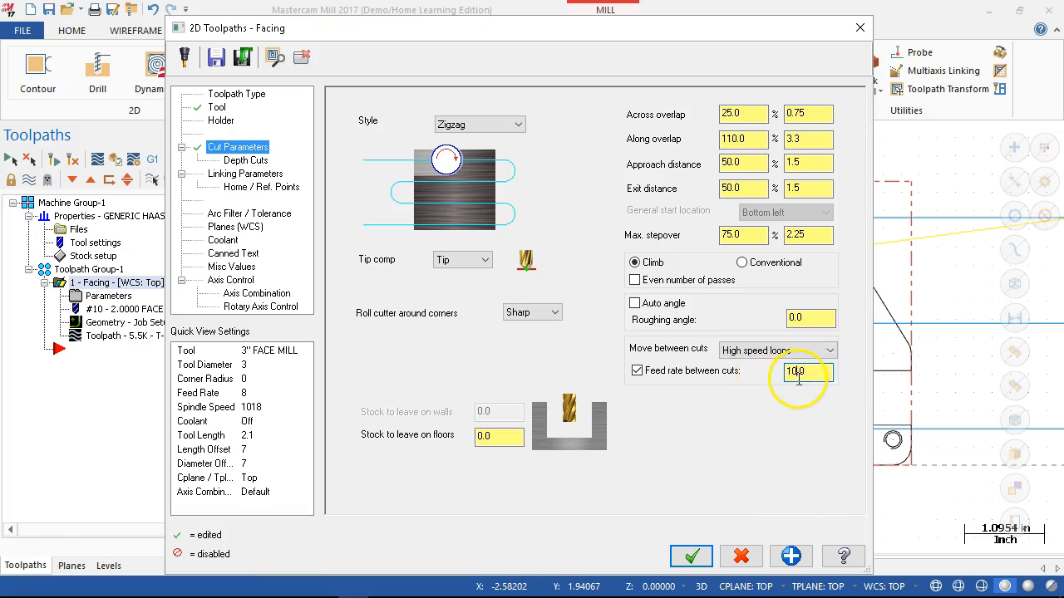
double_click(796, 374)
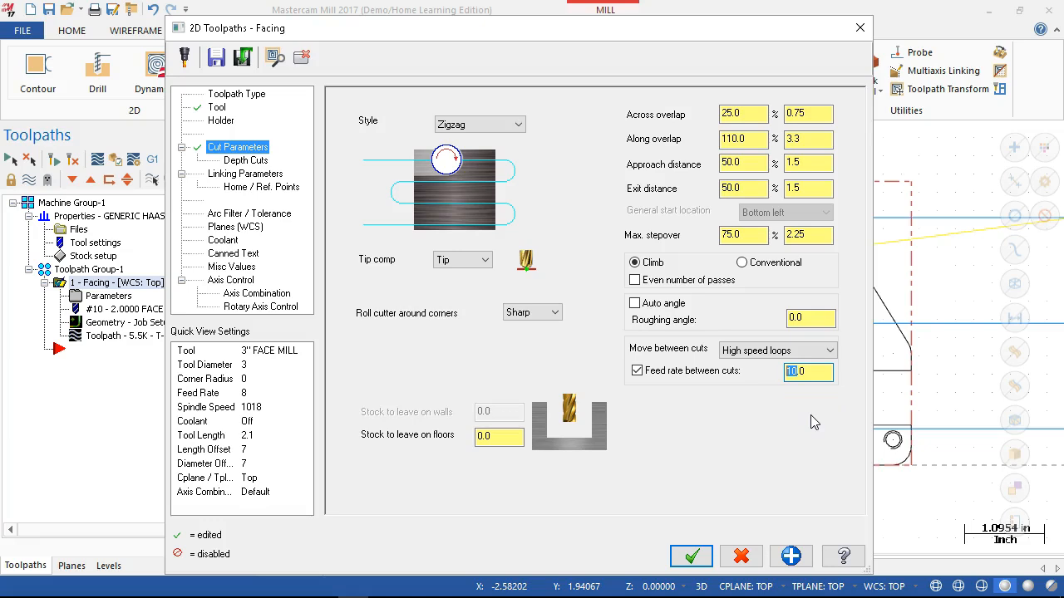
text(30)
key(Tab)
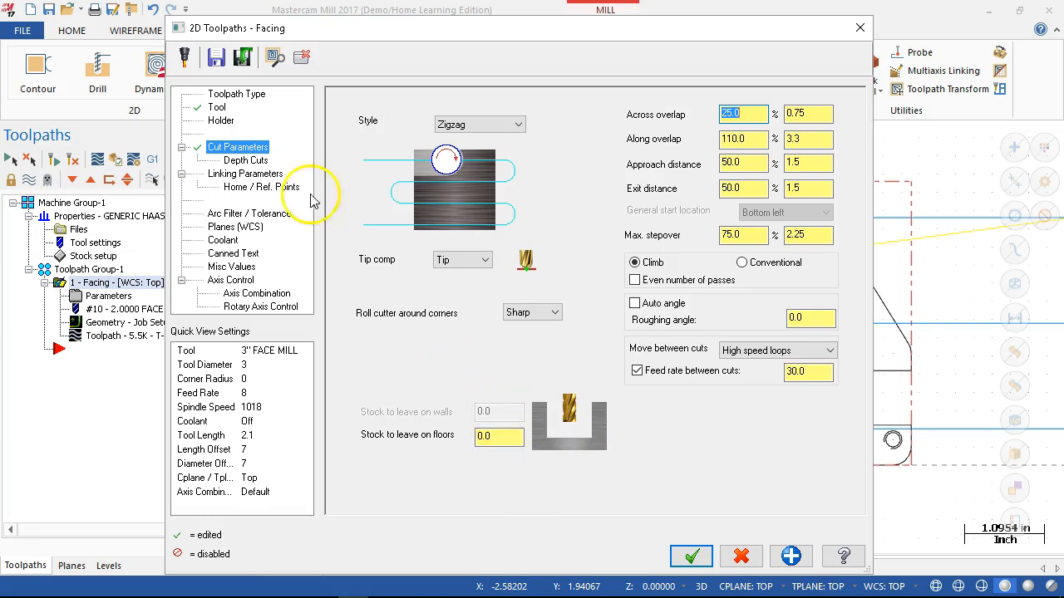
- Disable depth cuts for the facing operation and switch its retract, feed plane and depth to Absolute
click(244, 161)
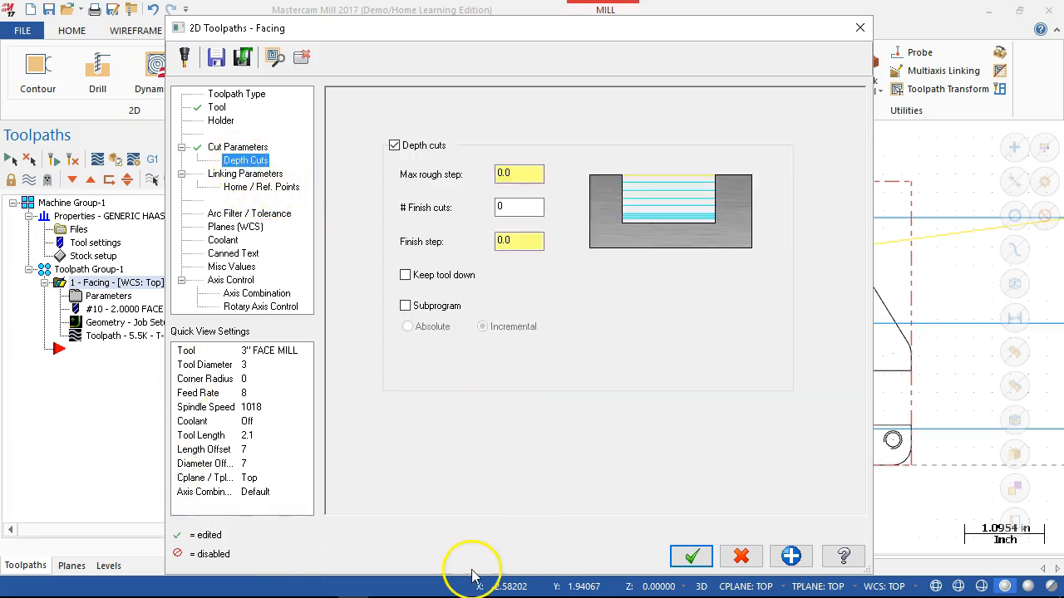
click(394, 146)
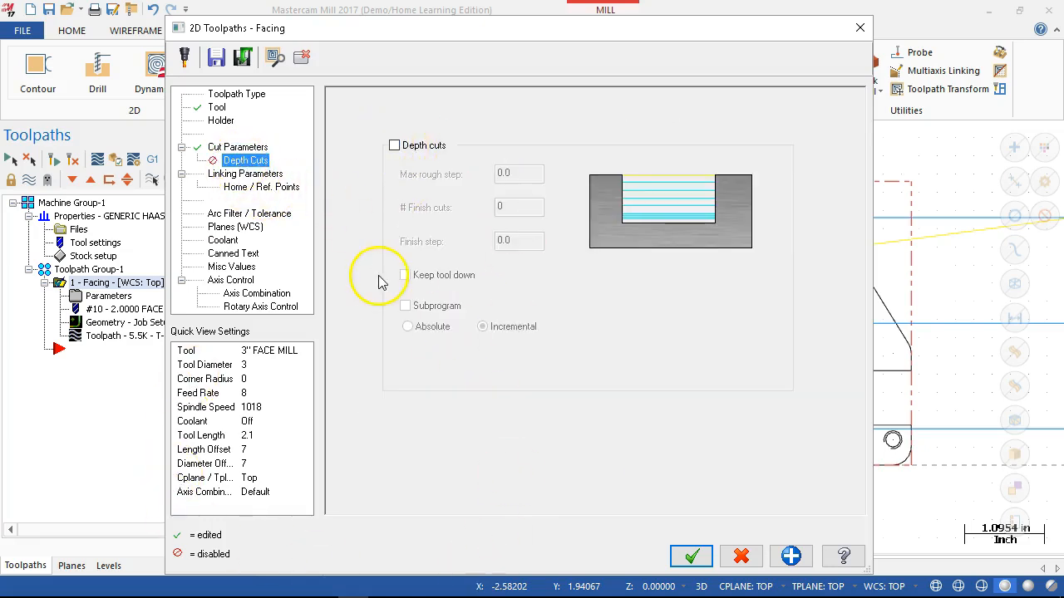
click(237, 174)
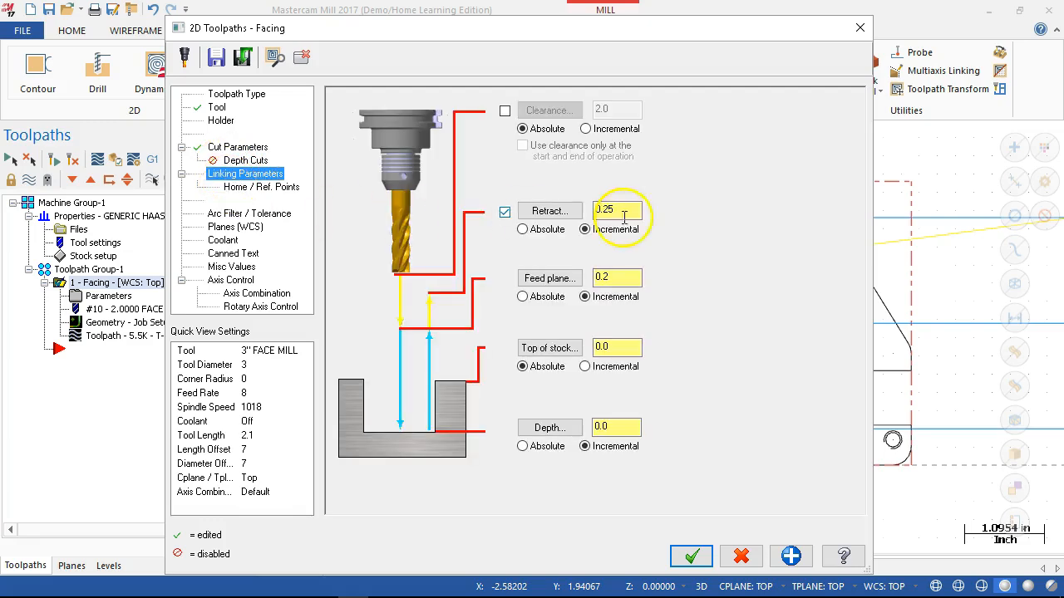
click(523, 229)
click(523, 297)
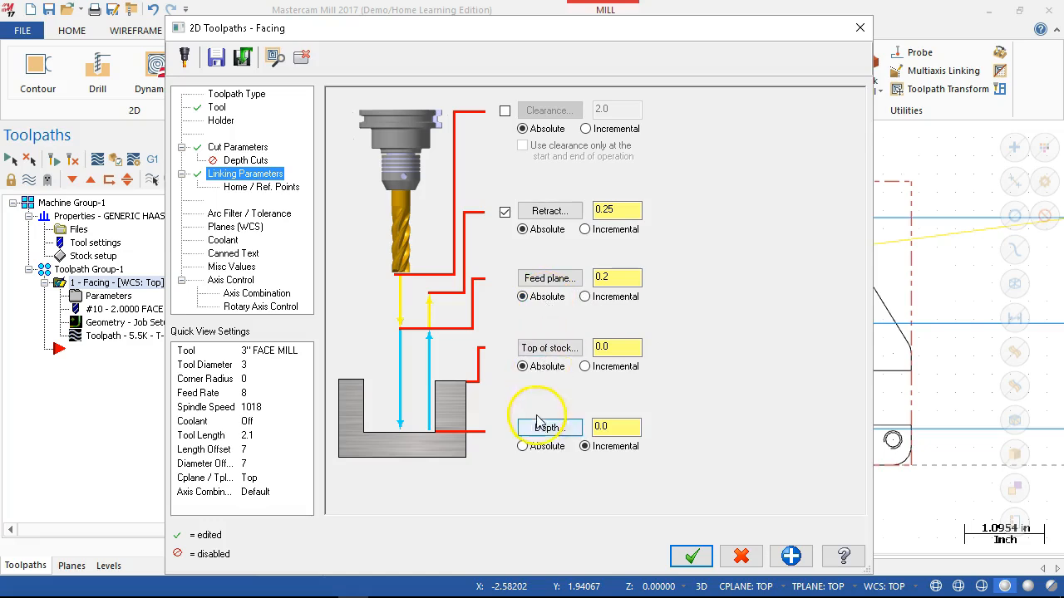
click(542, 449)
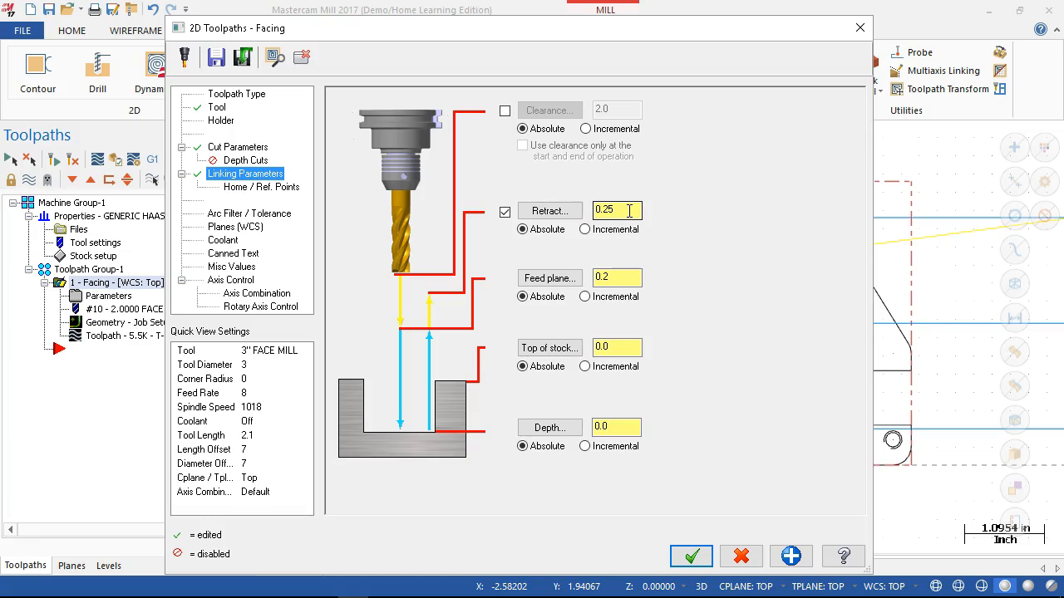
- Set the facing retract height to 1.0 and accept the operation's parameters
click(632, 275)
click(625, 214)
double_click(629, 214)
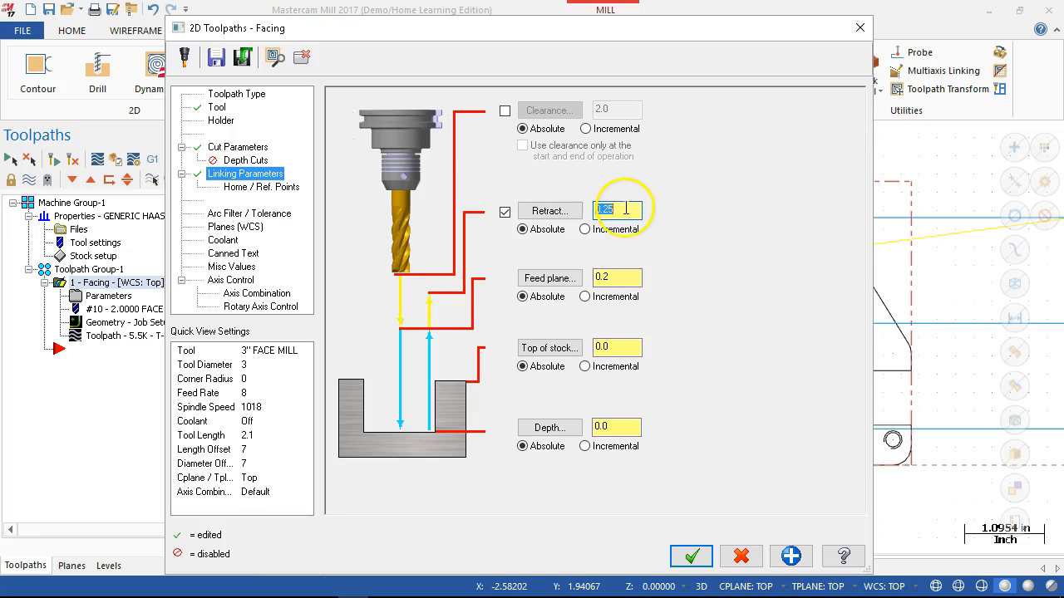
text(1)
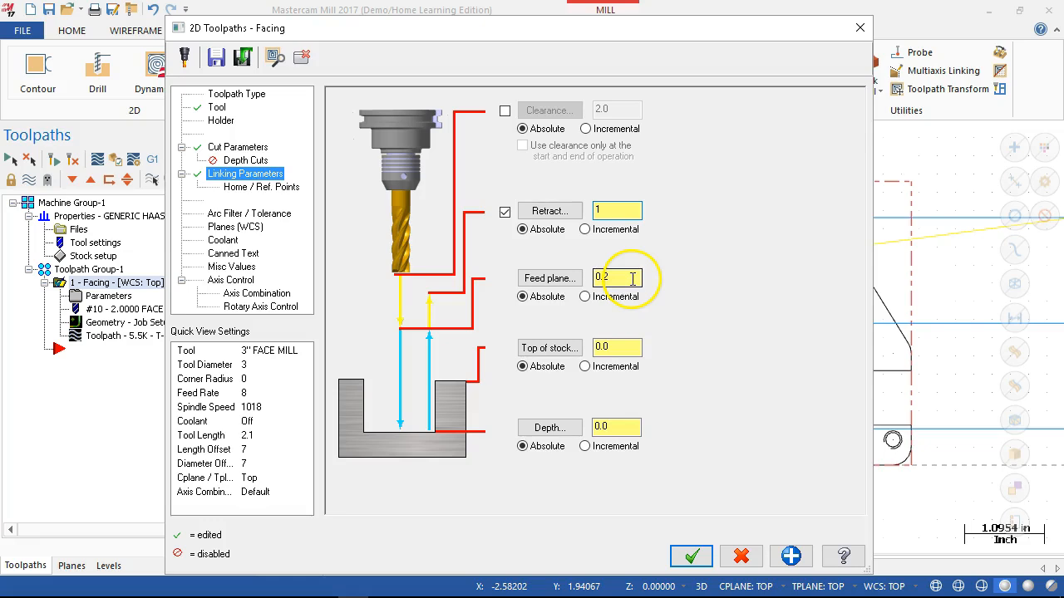
key(Tab)
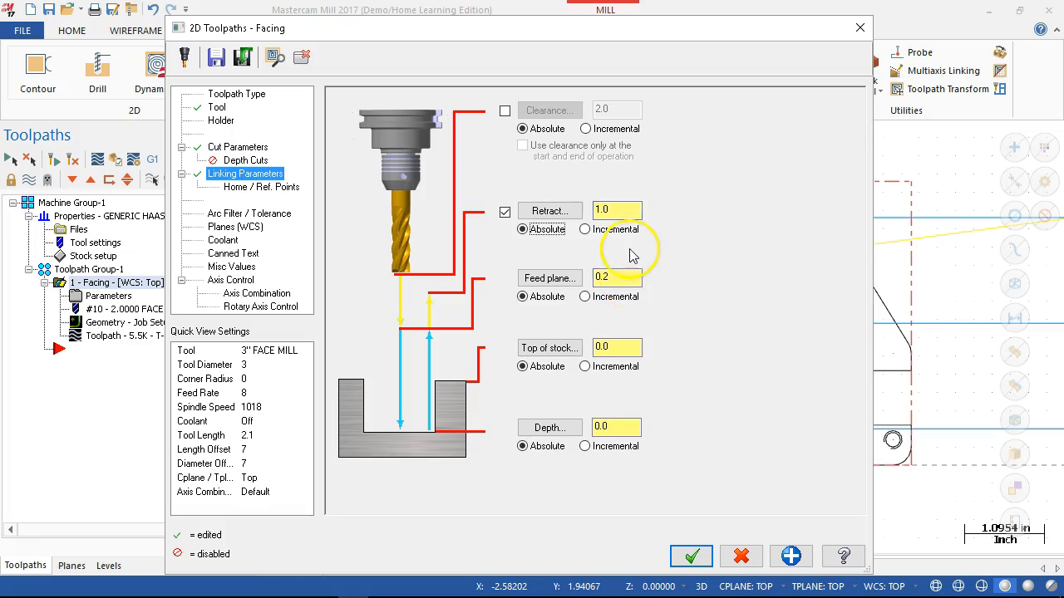
click(623, 277)
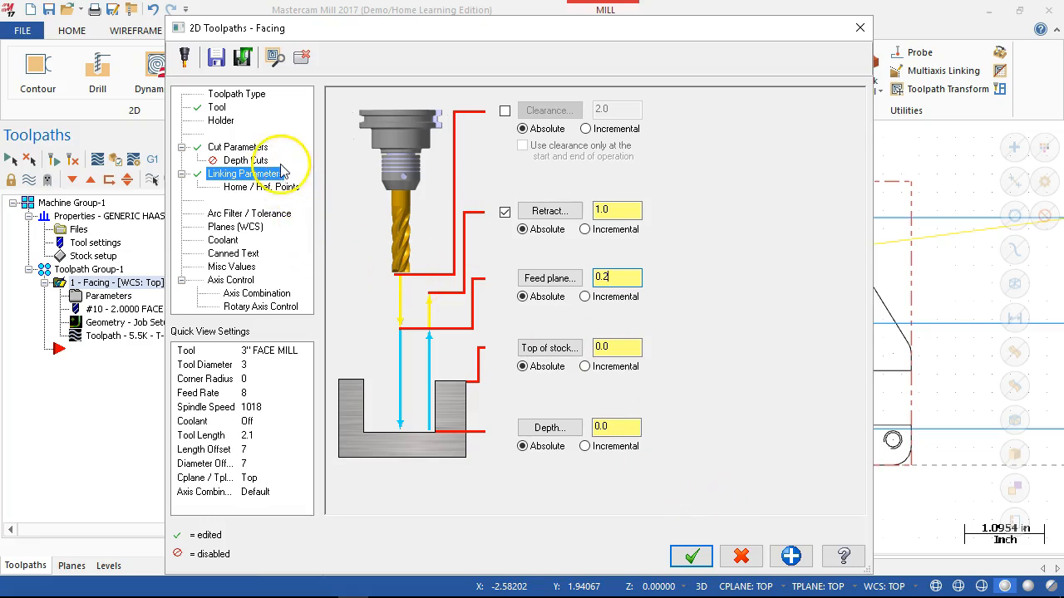
click(691, 556)
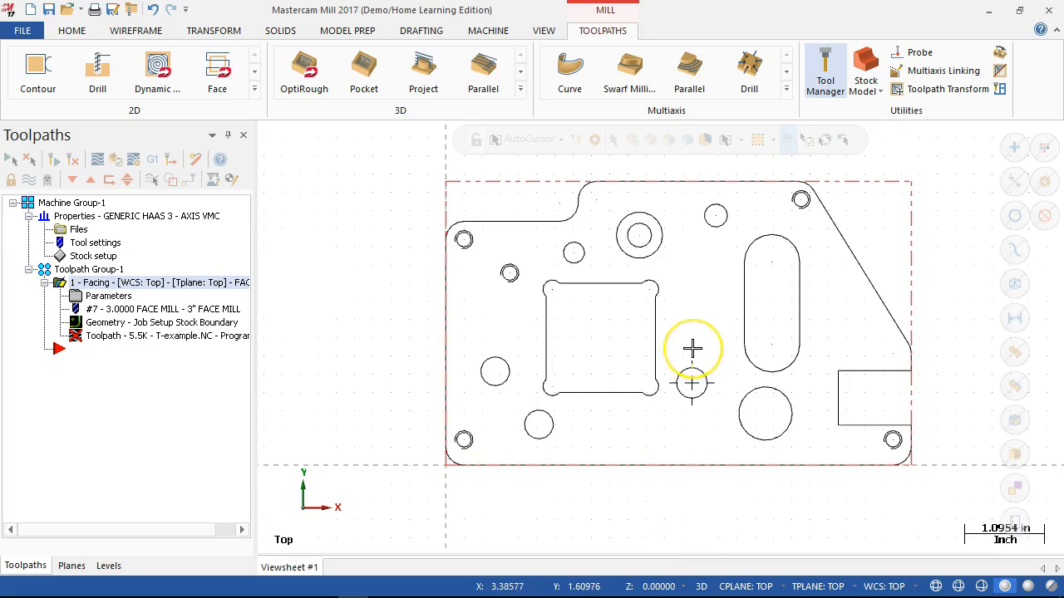
- Regenerate the facing operation with its changed parameters
scroll(692, 349, down, 2)
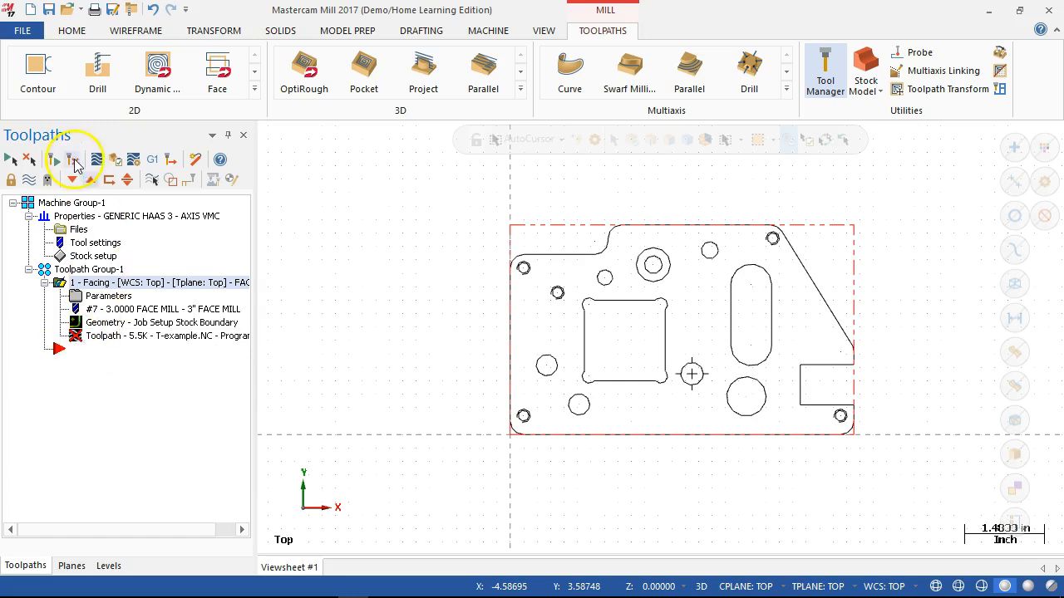
click(75, 163)
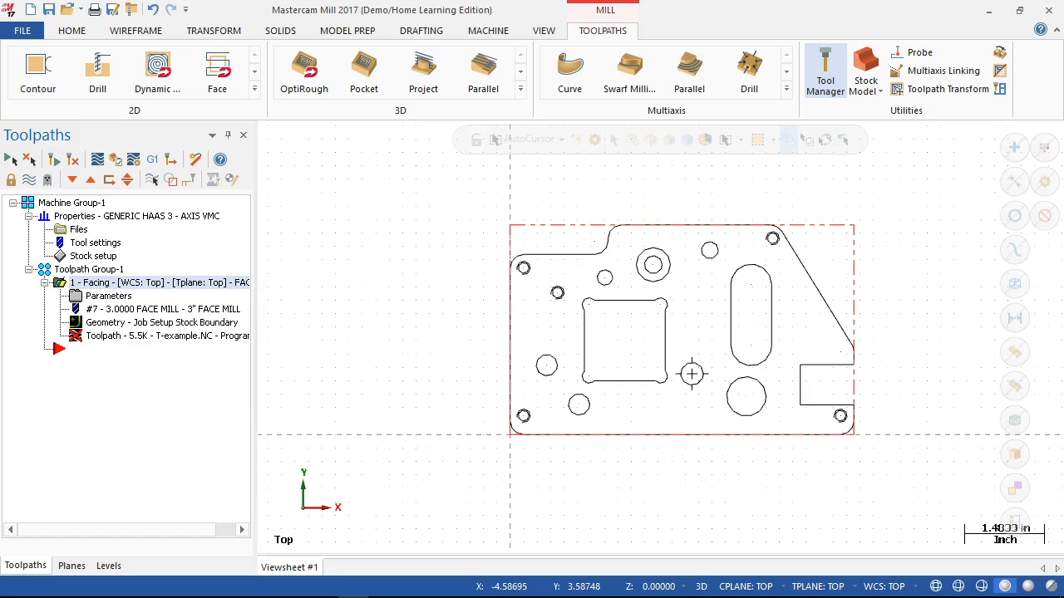
click(96, 283)
click(74, 162)
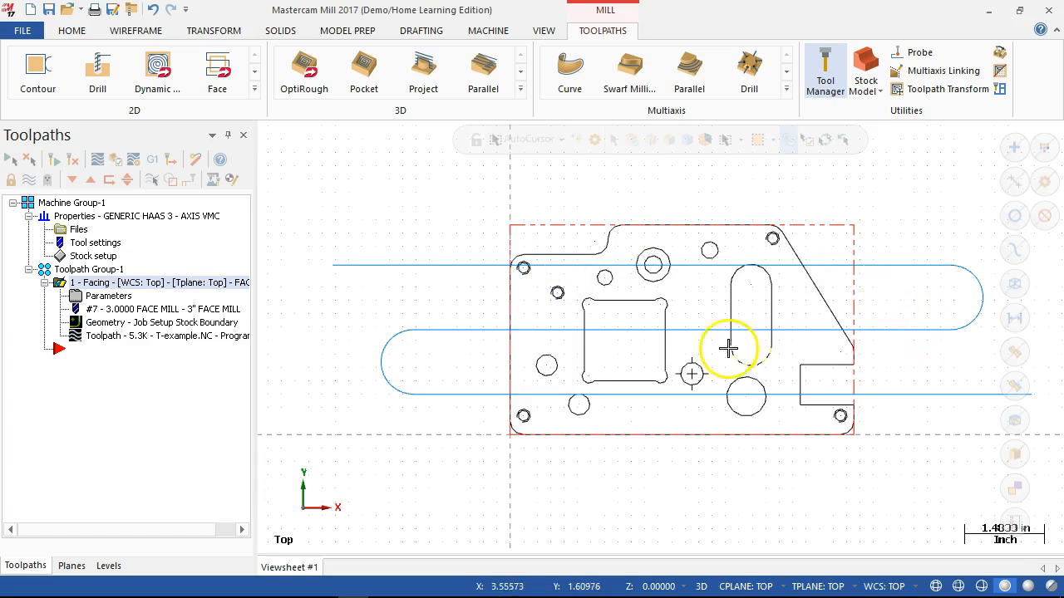
- Set the facing operation's maximum stepover to 100% and regenerate its toolpath
click(111, 296)
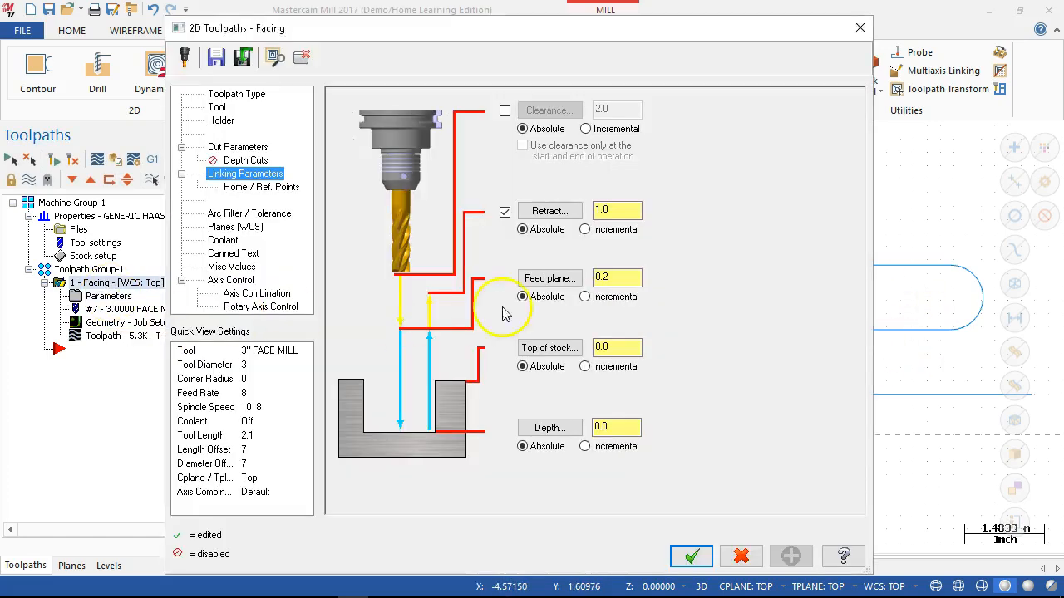
click(244, 149)
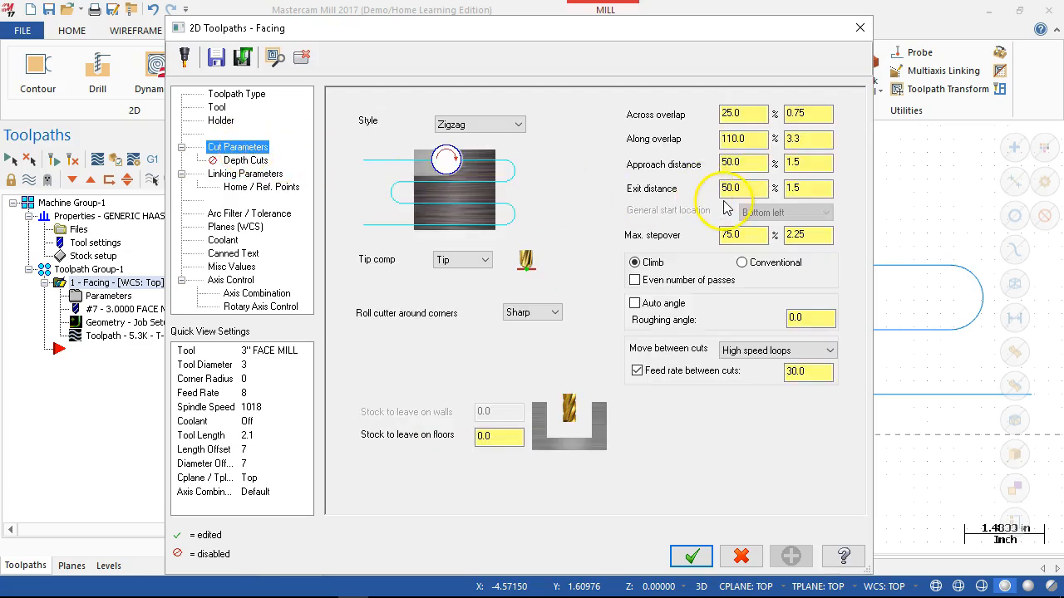
double_click(746, 239)
text(100)
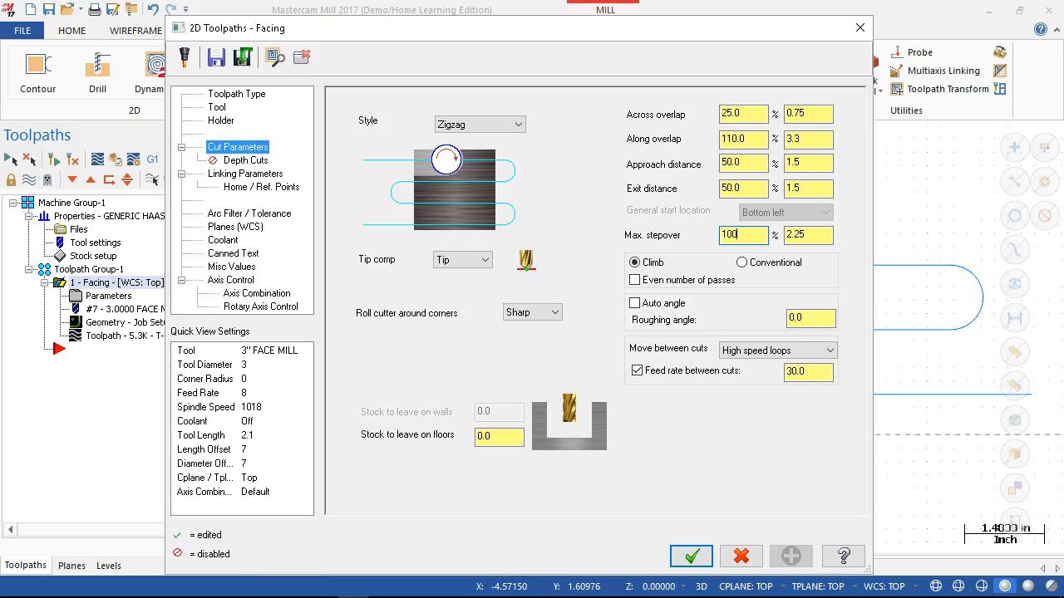
key(Tab)
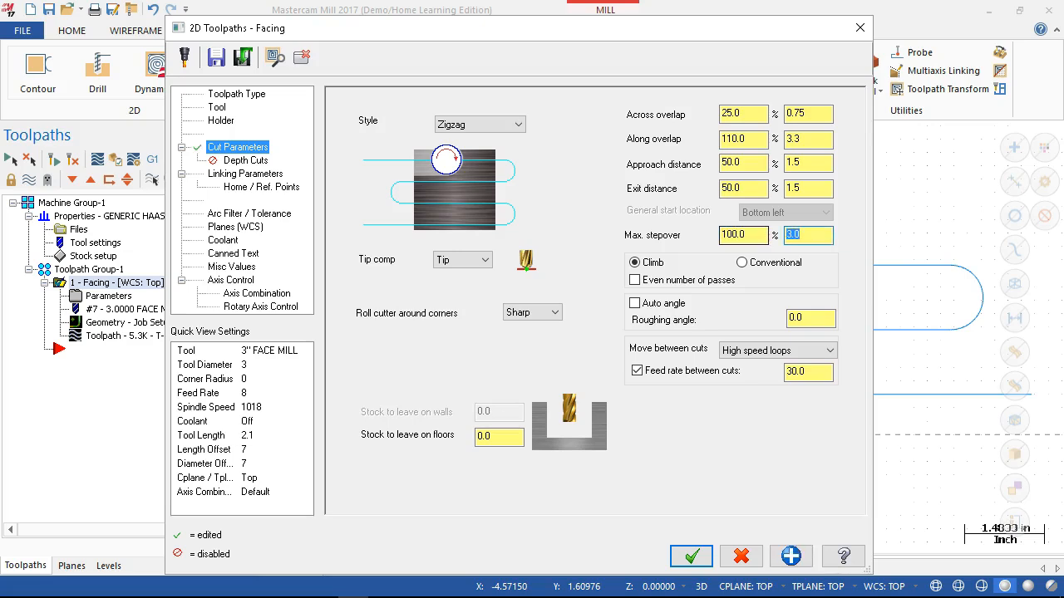
click(692, 556)
click(73, 160)
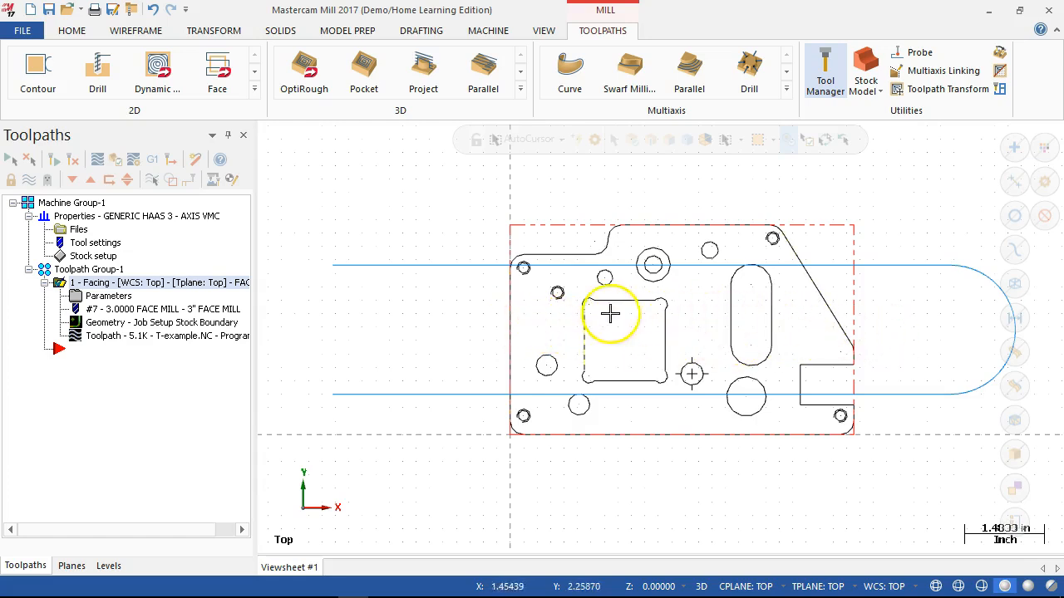
click(328, 309)
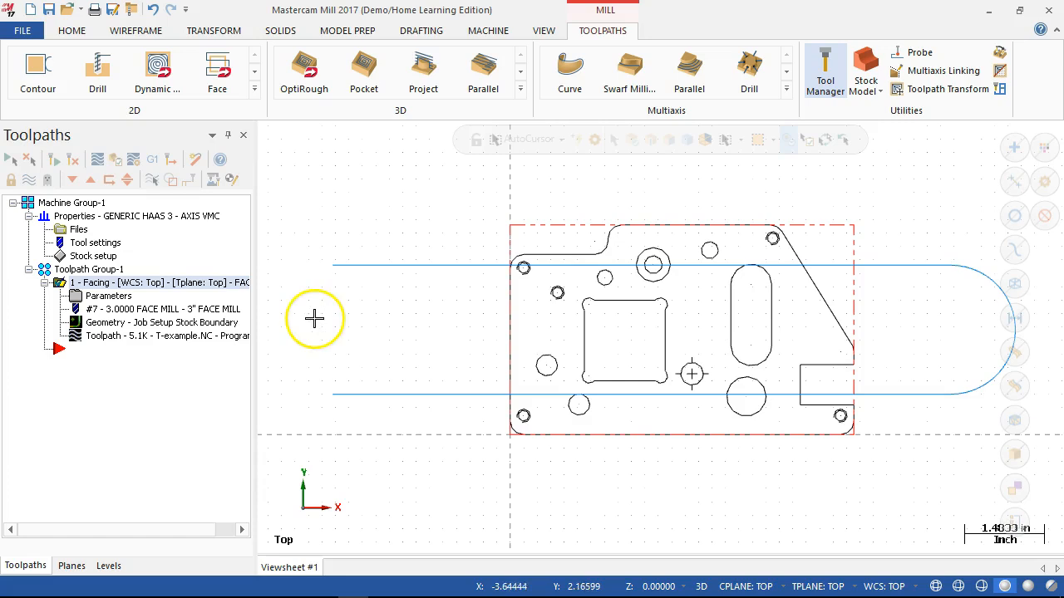
- Set the facing operation's maximum stepover to 90% and regenerate its toolpath
click(89, 295)
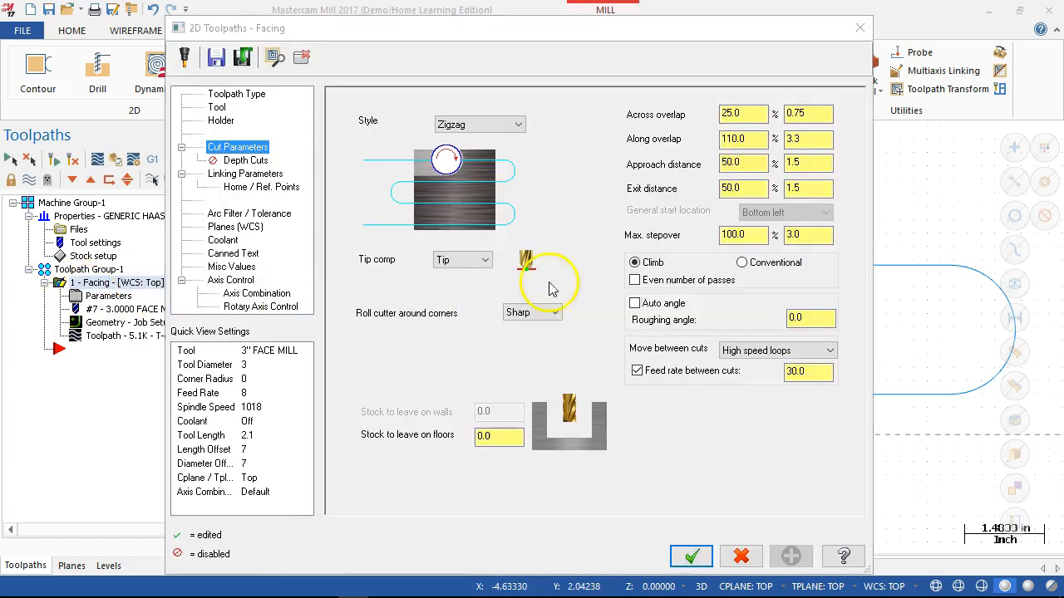
drag(754, 236, 713, 234)
text(90)
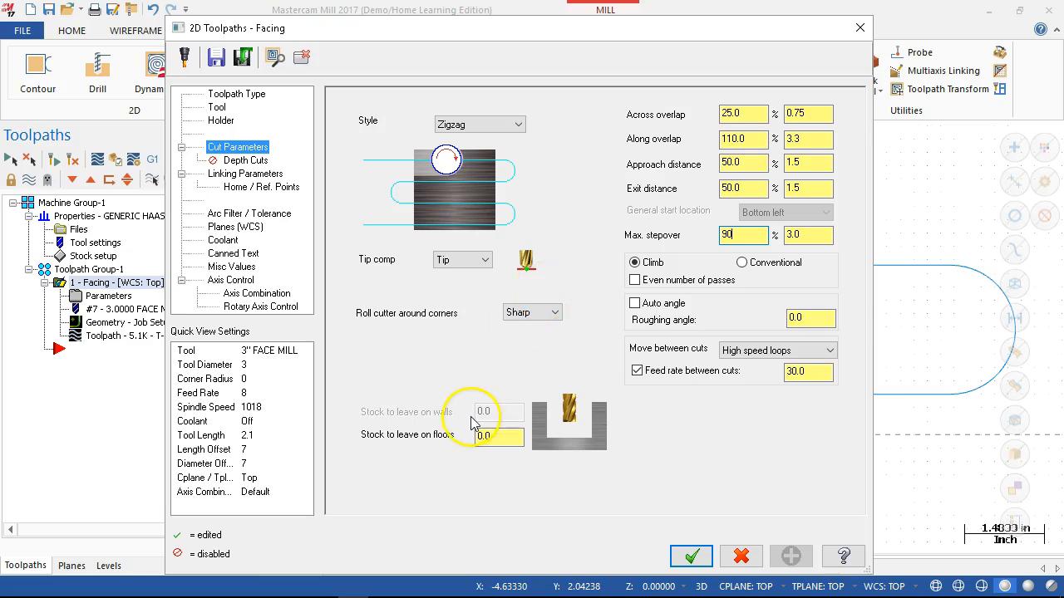
key(Tab)
click(675, 561)
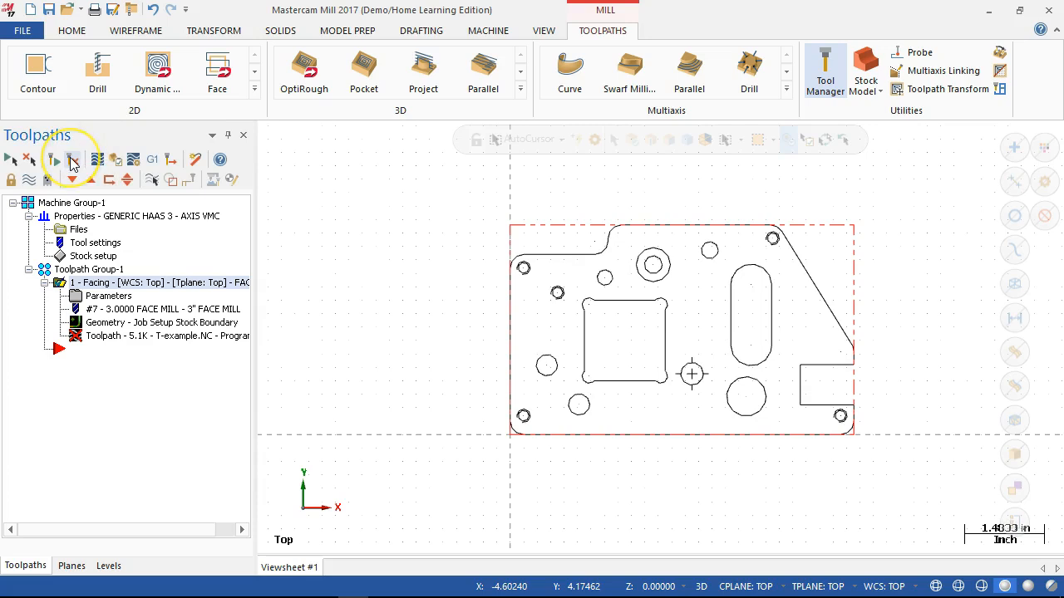
click(72, 158)
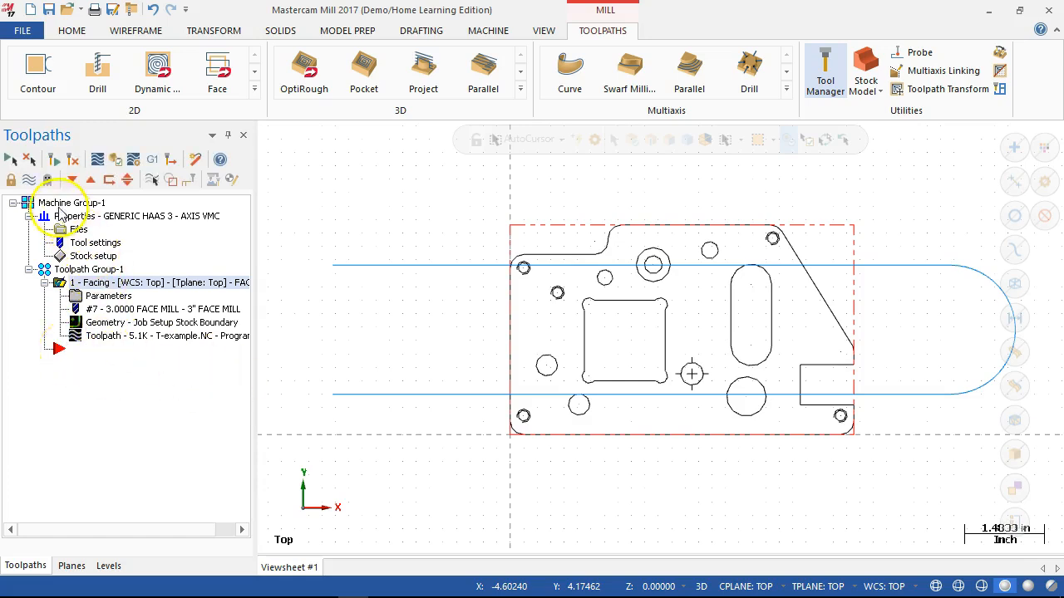
- Hide the facing operation's toolpath display so only the part geometry and stock outline are shown
click(30, 179)
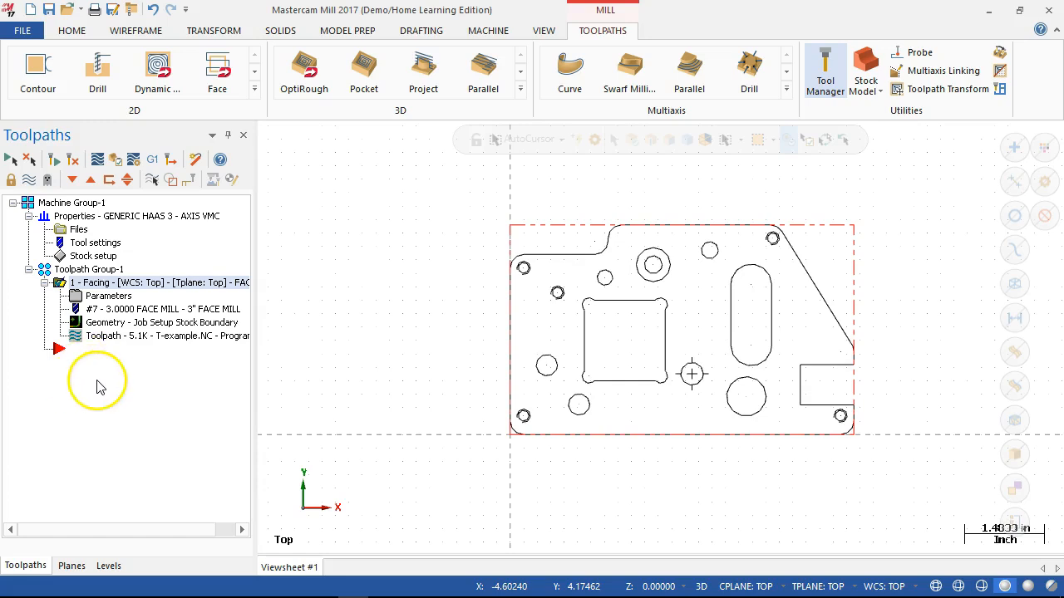
scroll(789, 358, up, 2)
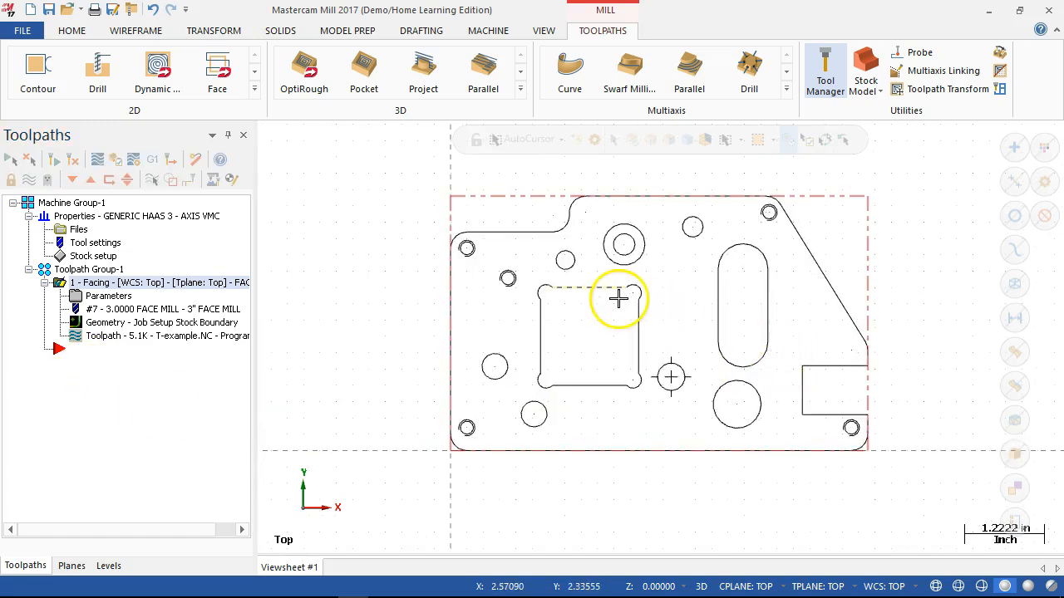
scroll(622, 299, up, 1)
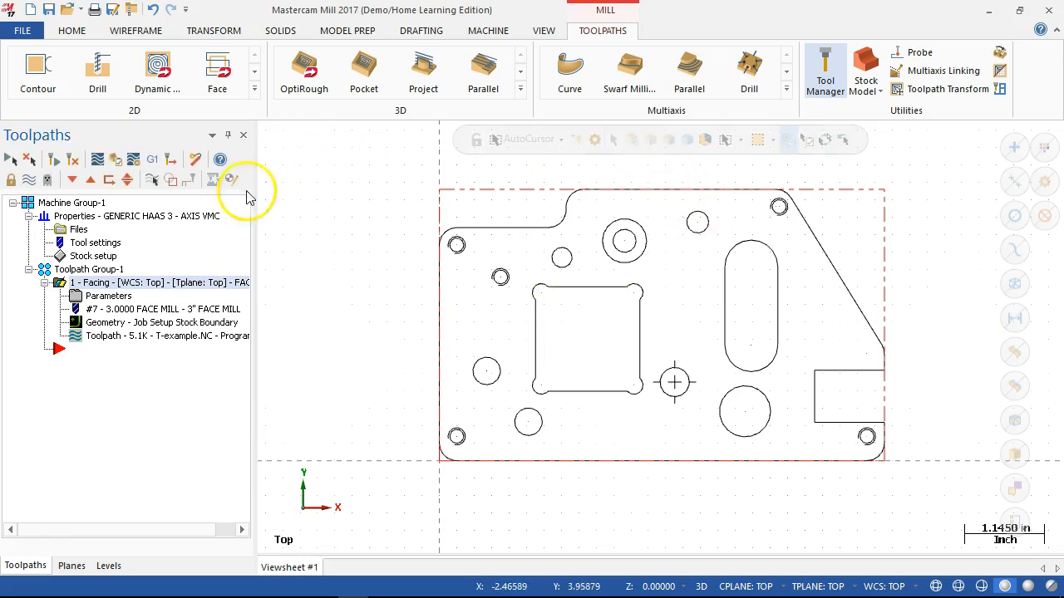
- Backplot the facing operation, adjusting the playback speed while the face mill runs its passes, and close the backplot
click(97, 160)
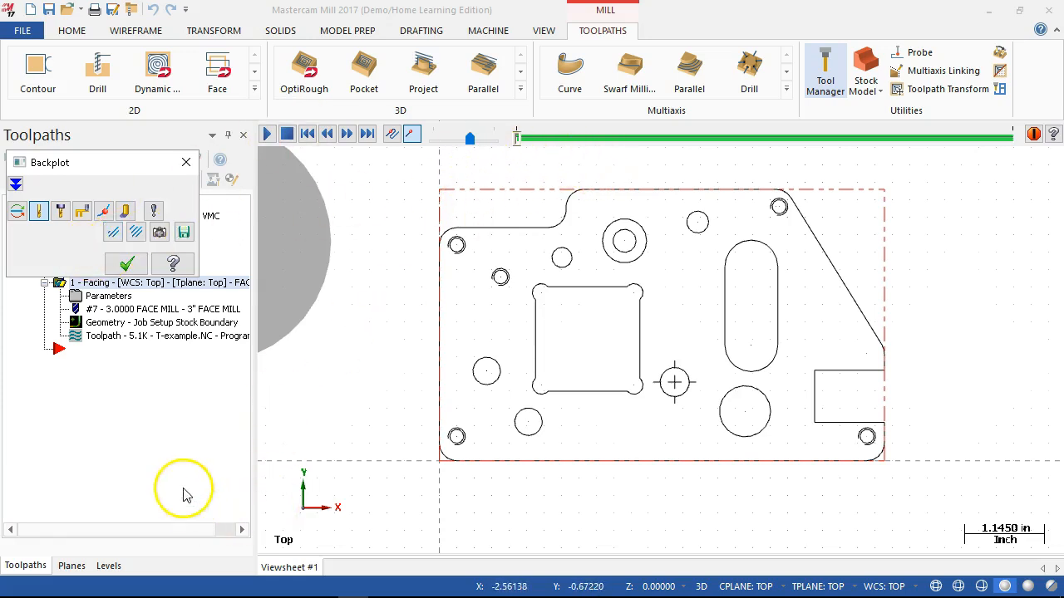
drag(460, 144, 450, 142)
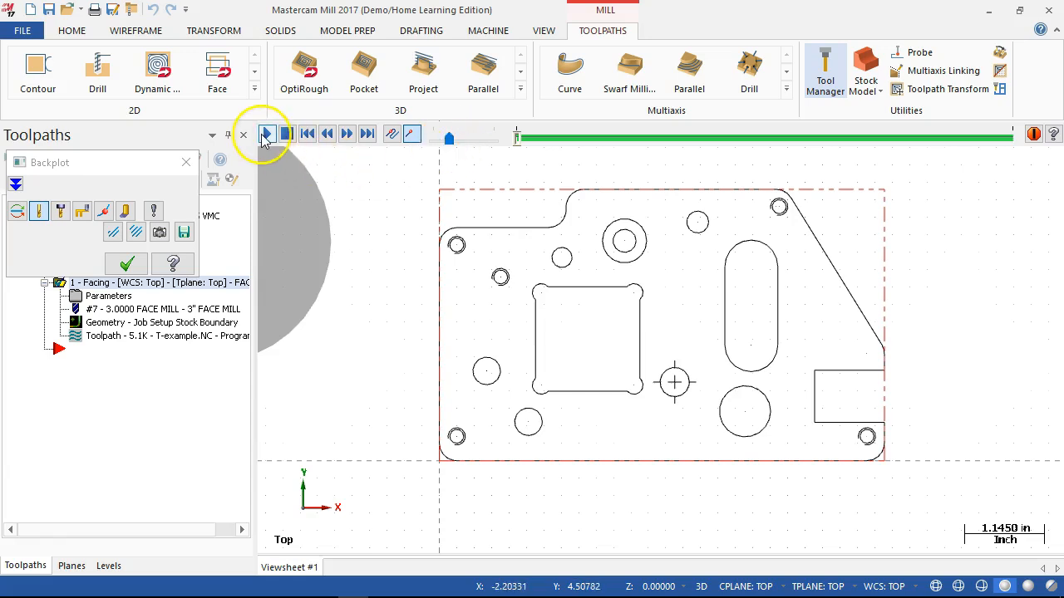
click(266, 138)
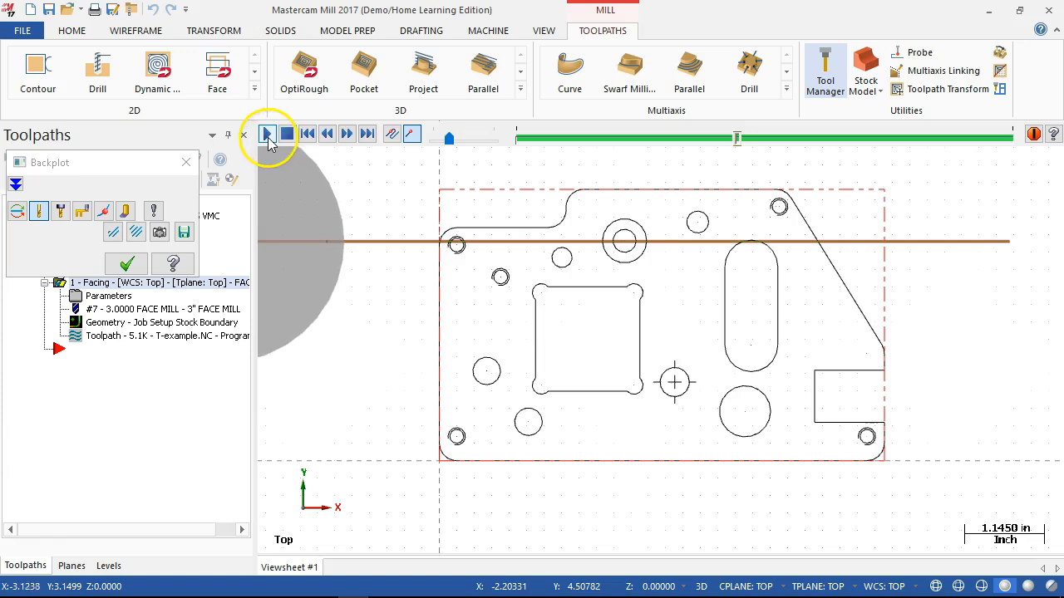
drag(450, 140, 472, 147)
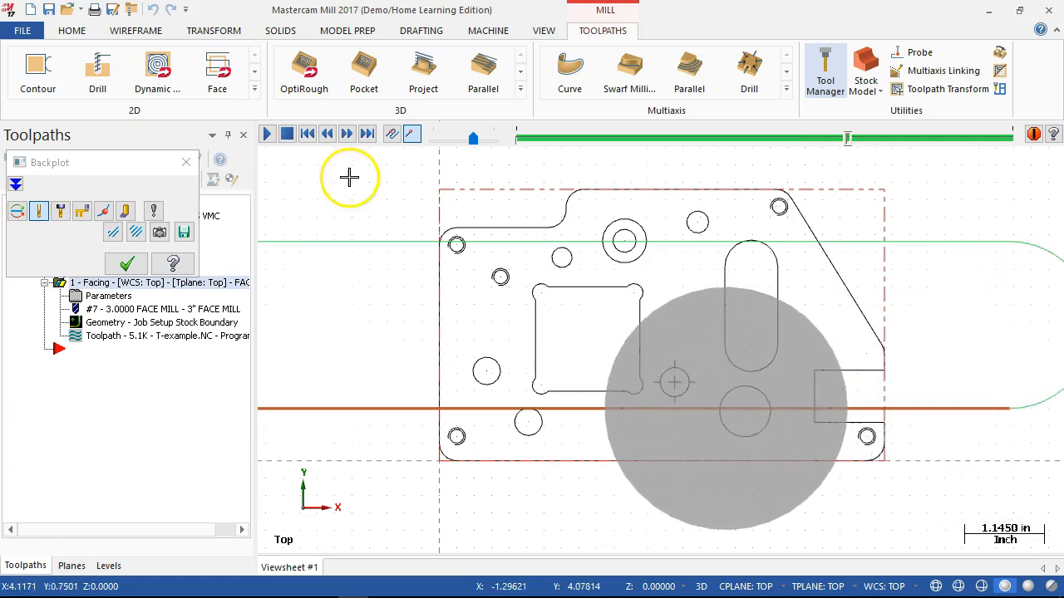
click(126, 263)
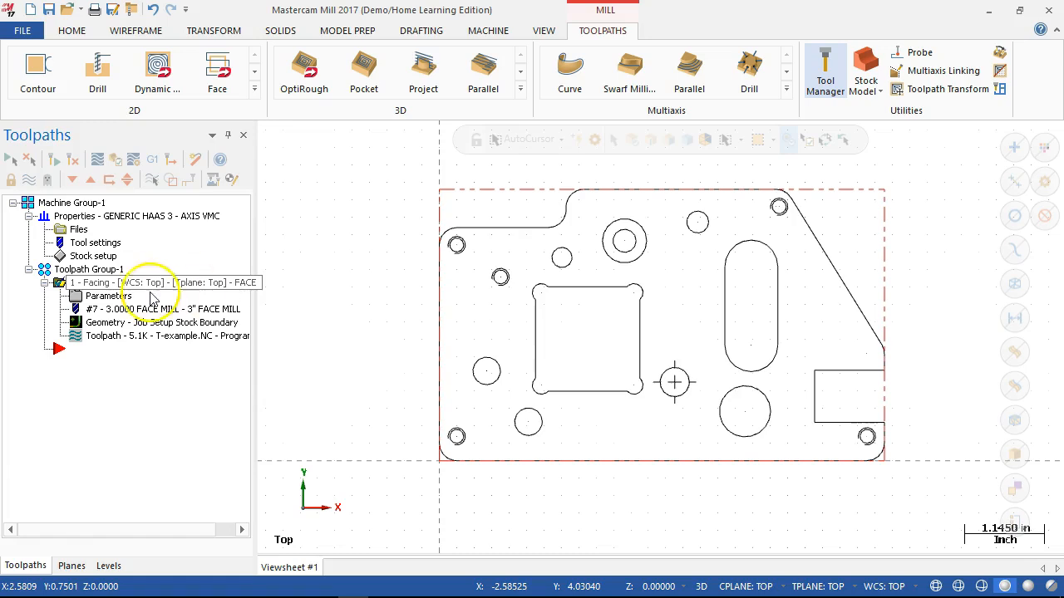
click(150, 285)
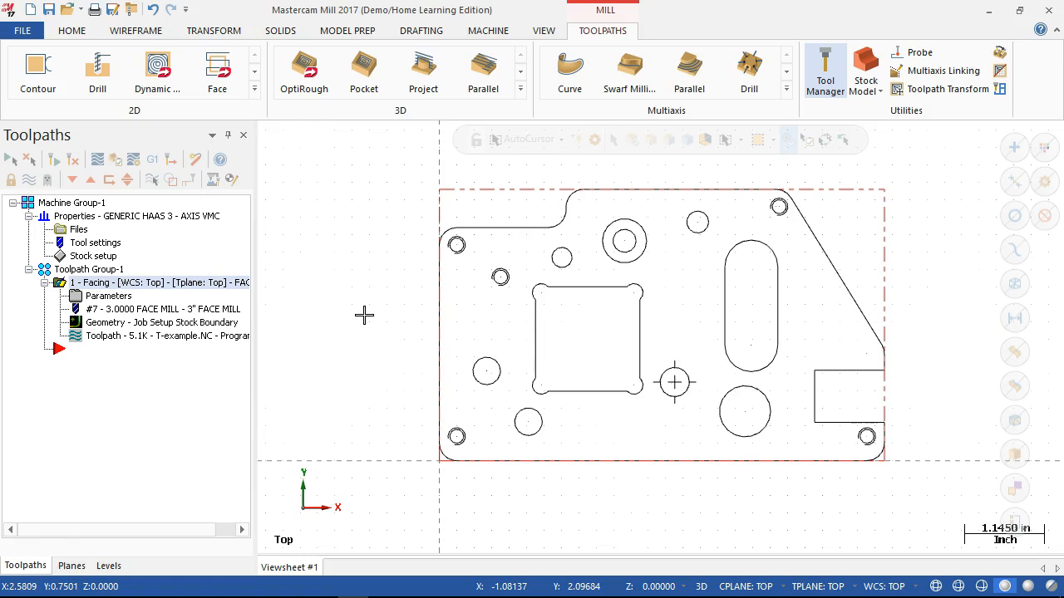
- Examine the part geometry around the square pocket with relieved corners and the long rounded slot
scroll(361, 375, down, 1)
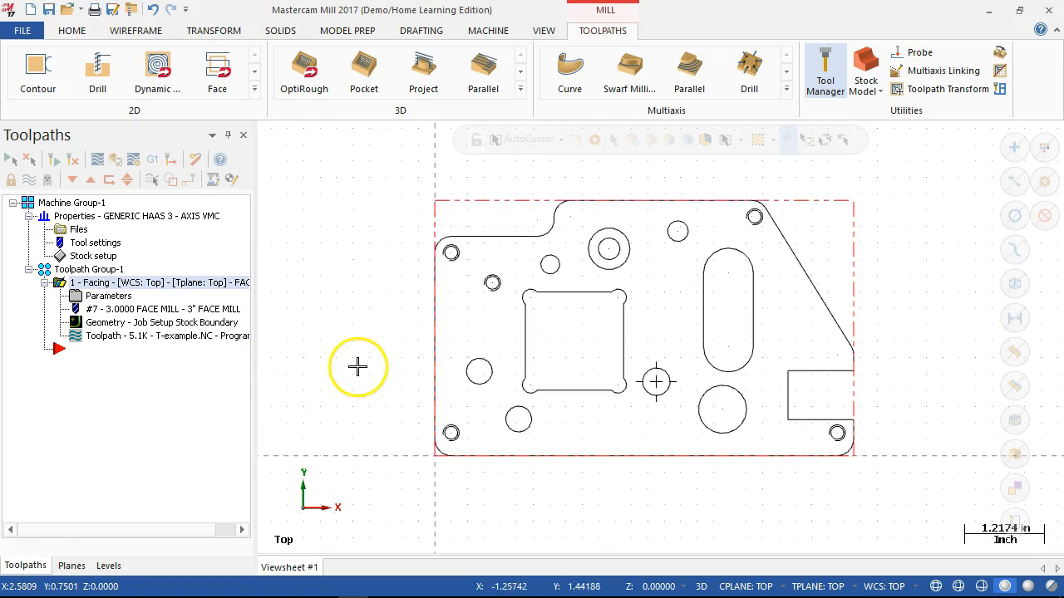
scroll(338, 288, up, 1)
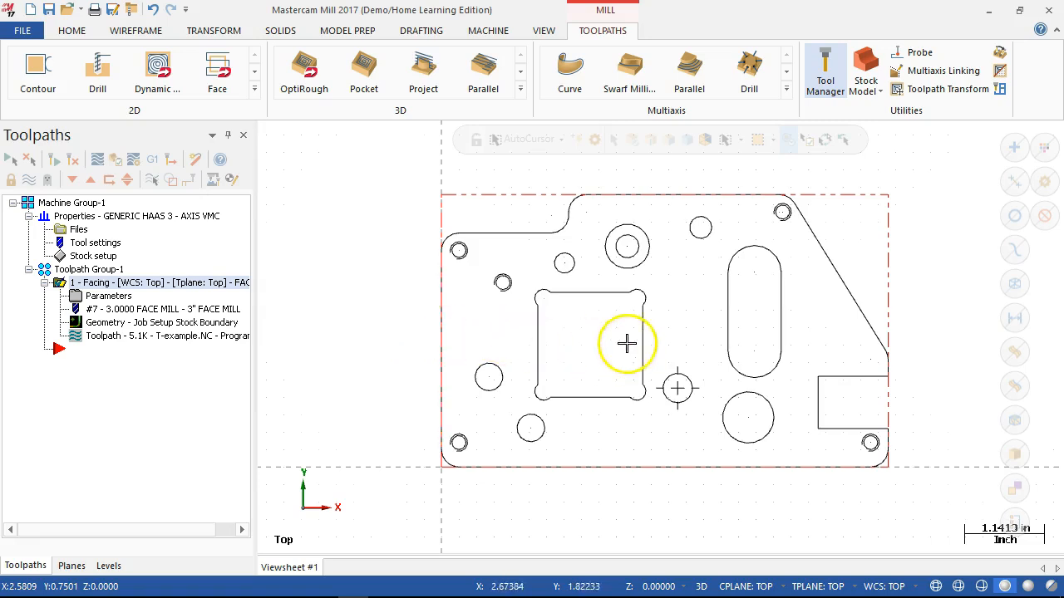
scroll(584, 373, up, 2)
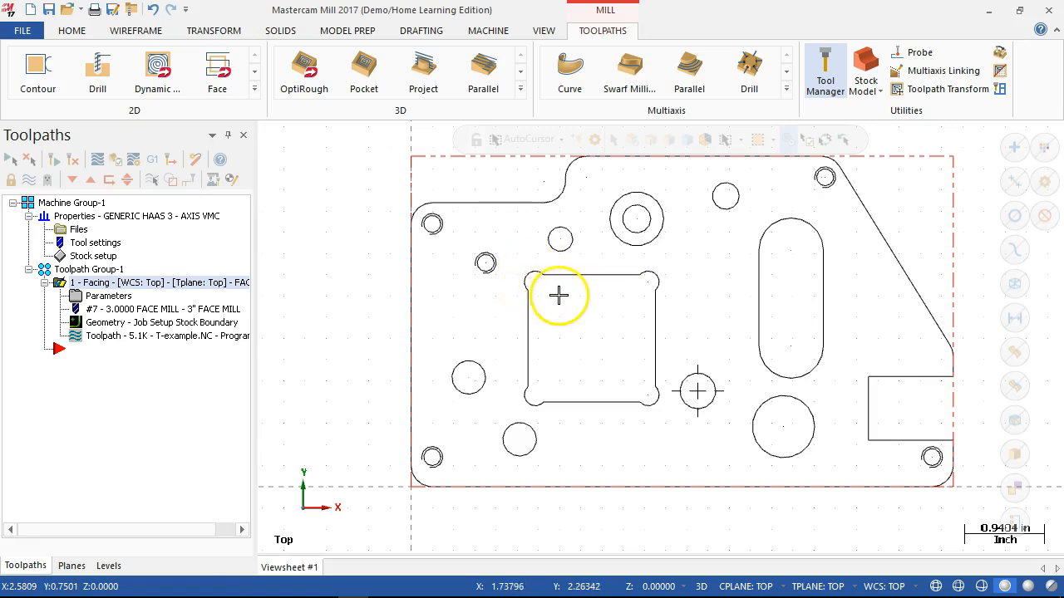
scroll(555, 294, up, 2)
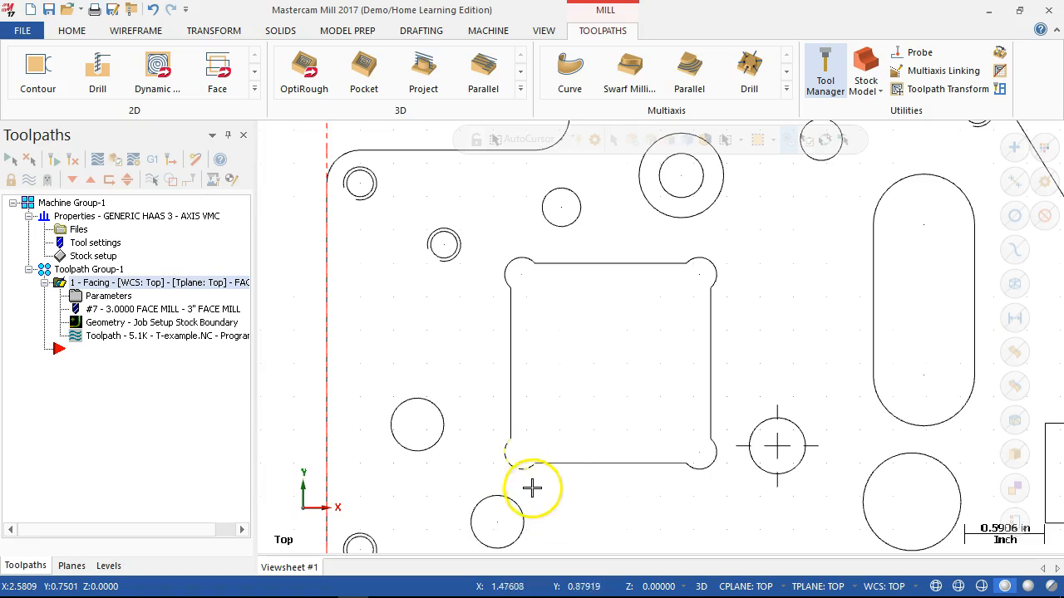
scroll(509, 382, up, 1)
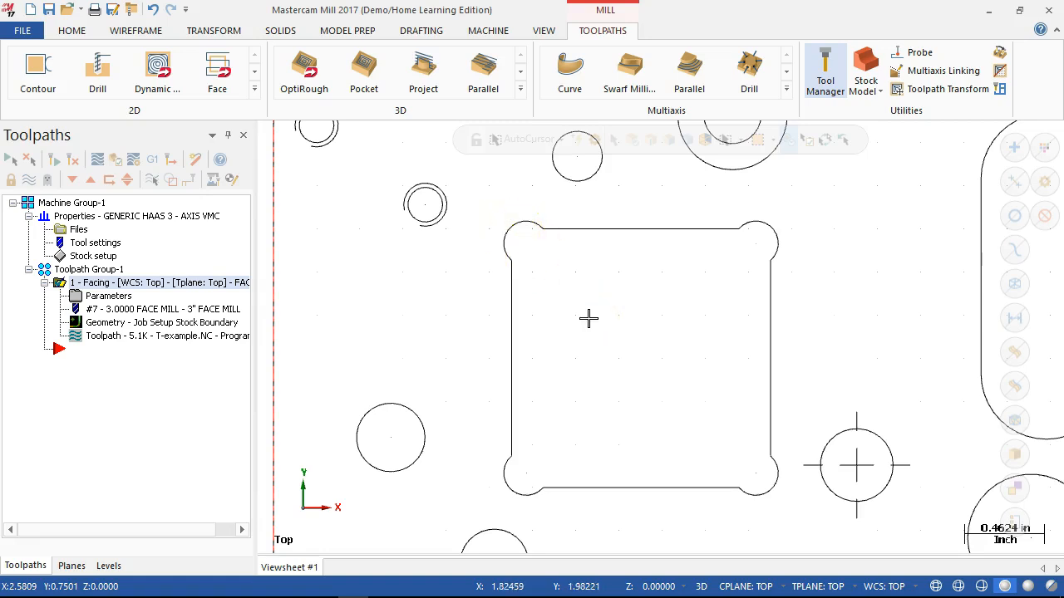
scroll(589, 319, down, 3)
scroll(603, 417, up, 4)
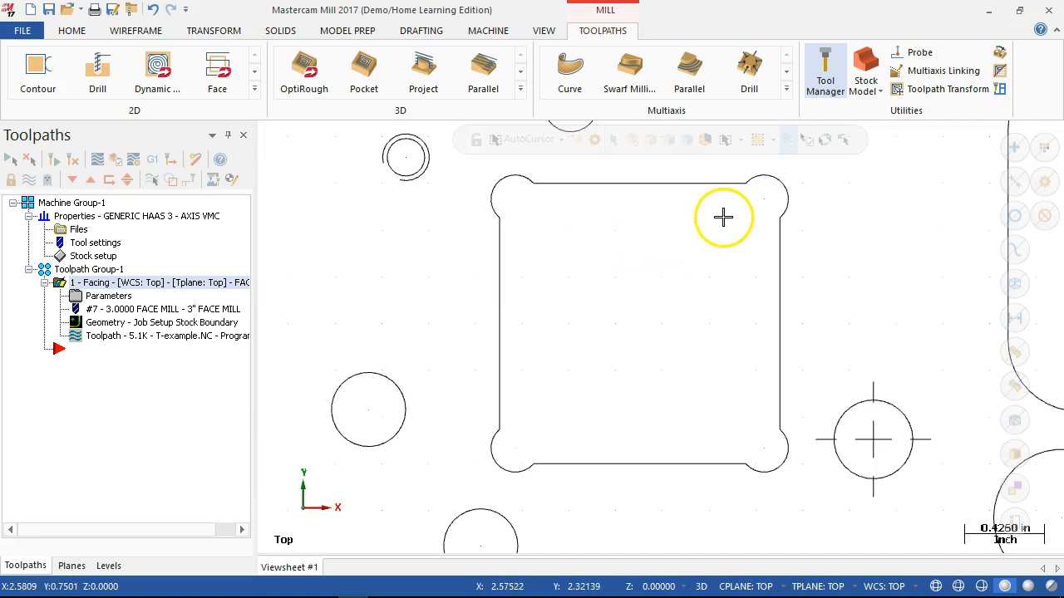
scroll(670, 315, down, 3)
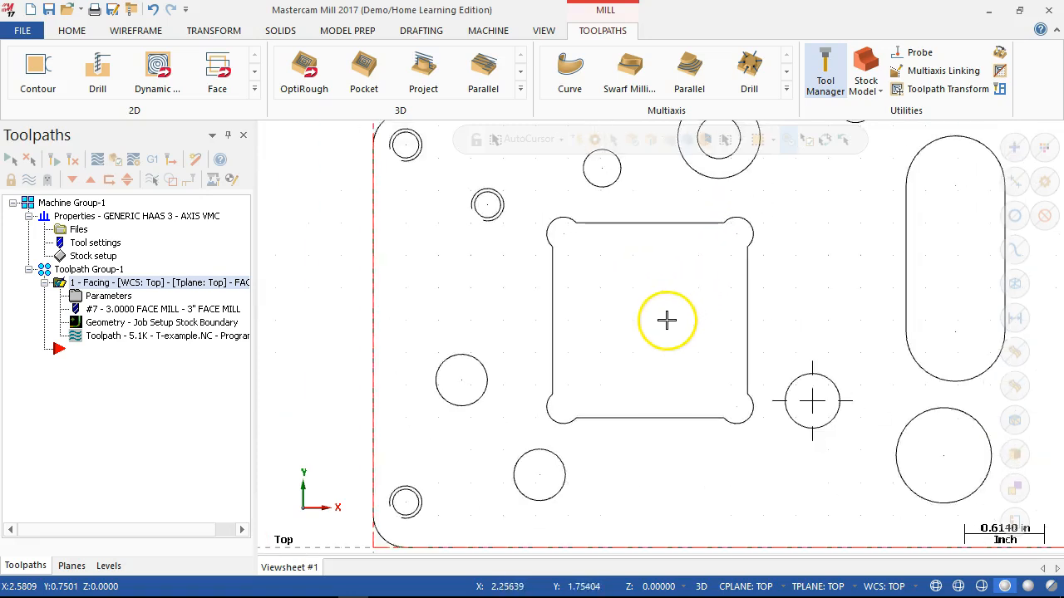
scroll(720, 292, down, 2)
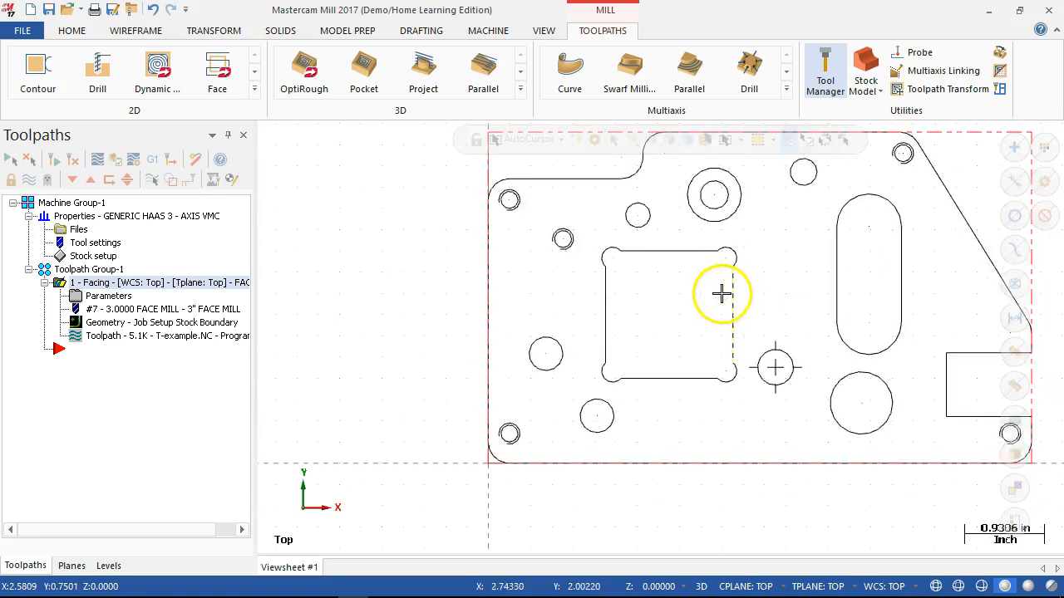
scroll(899, 205, up, 2)
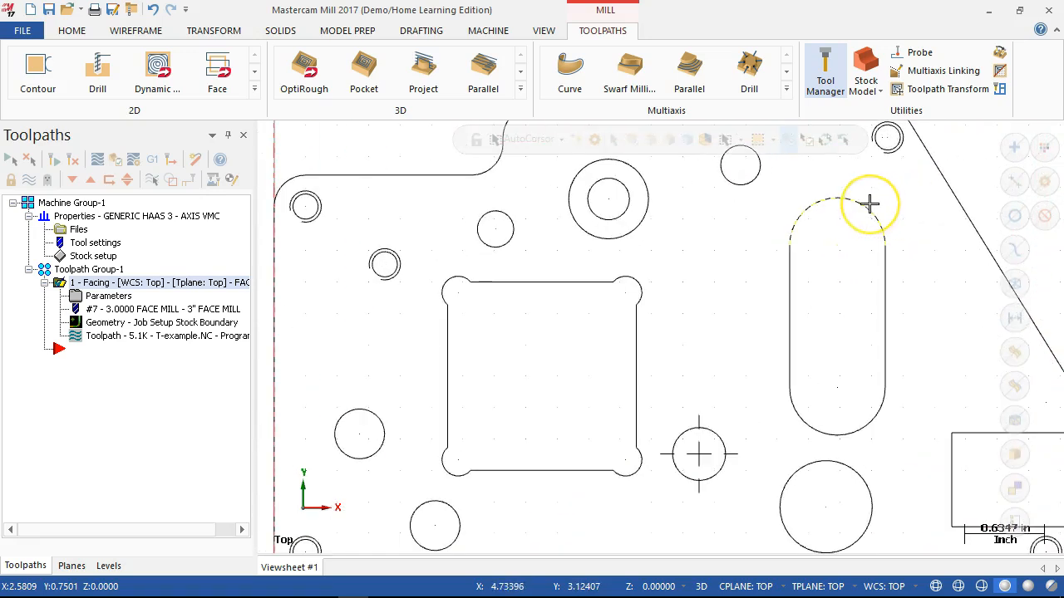
click(853, 226)
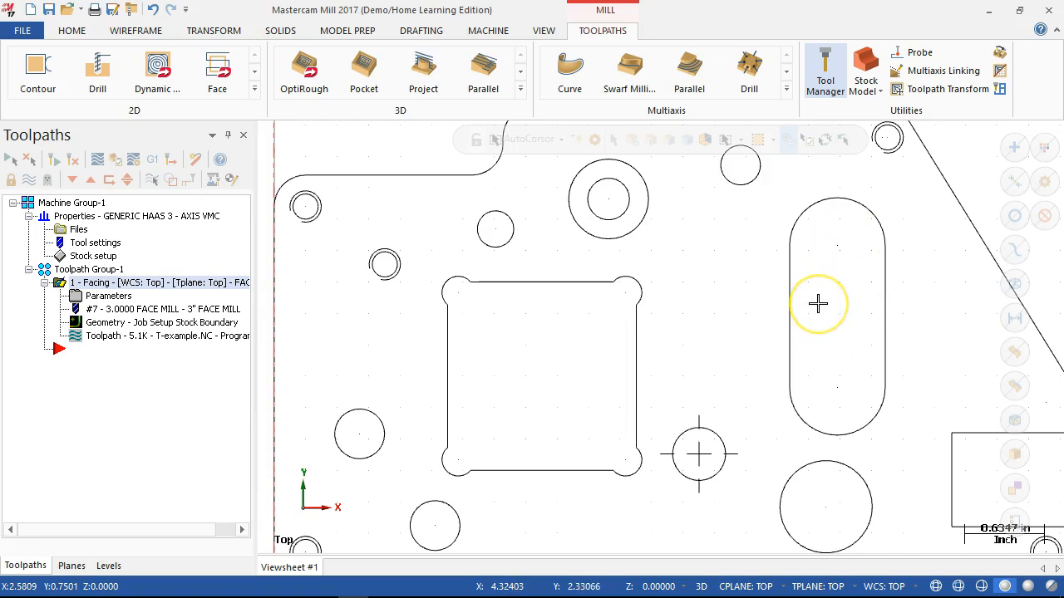
scroll(818, 304, down, 1)
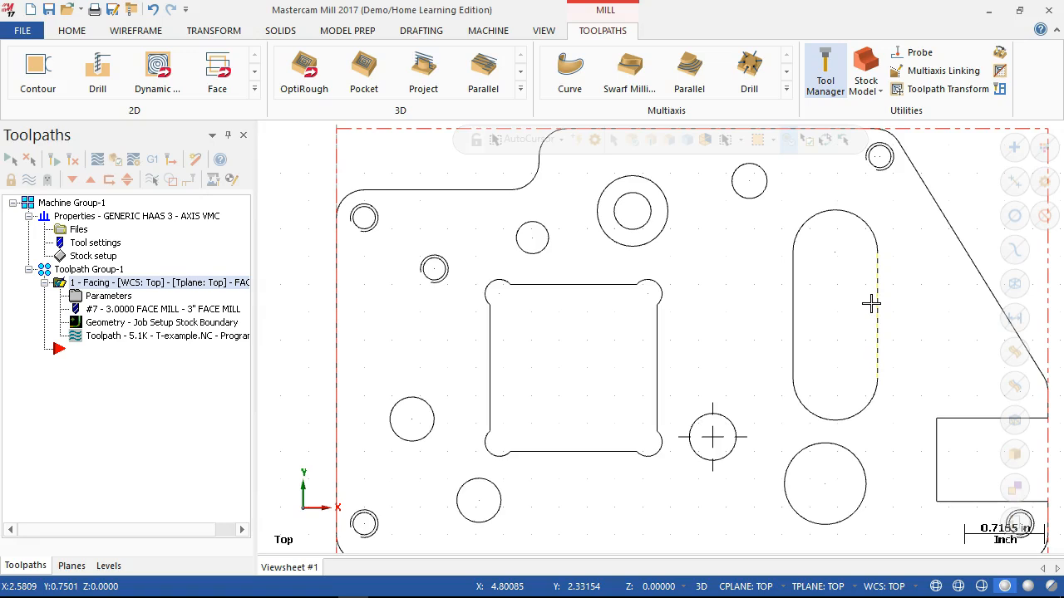
click(834, 286)
scroll(840, 241, down, 1)
scroll(840, 241, down, 1)
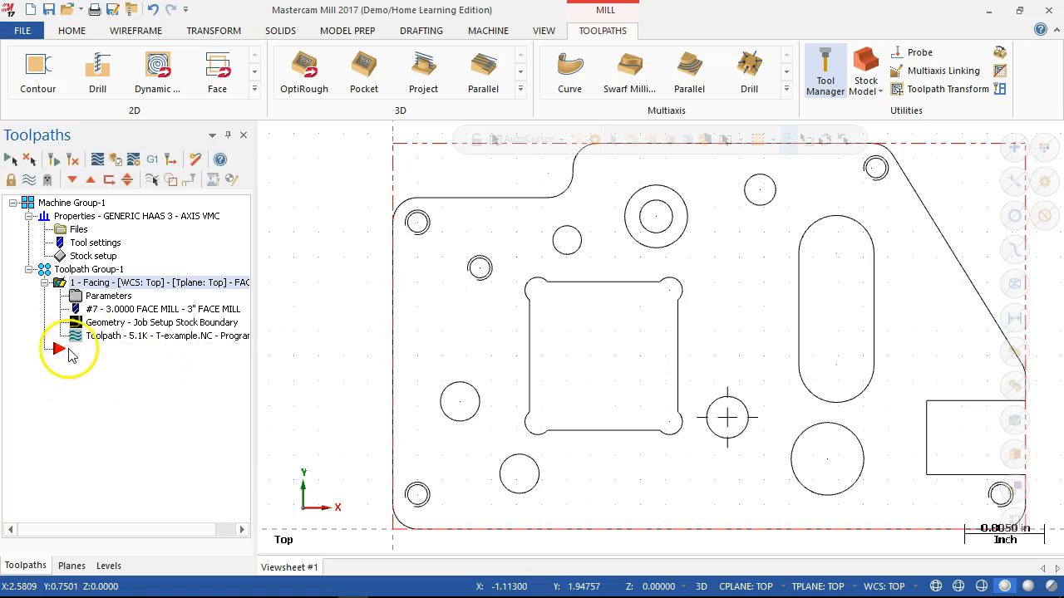
- Create a new Pocket mill toolpath using the outline of the long rounded slot as its chain
right_click(66, 358)
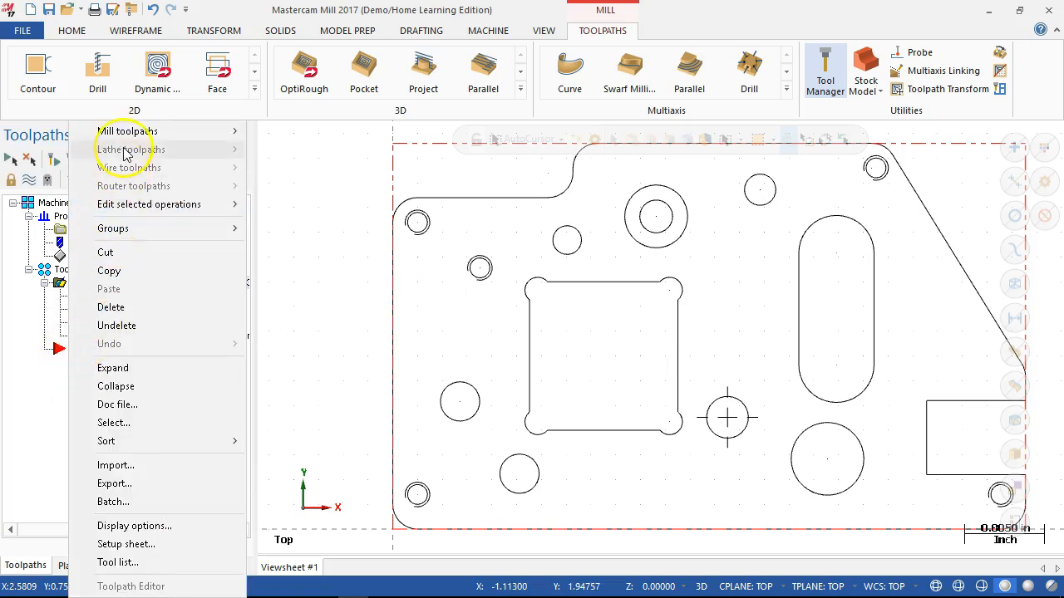
mouse_move(172, 136)
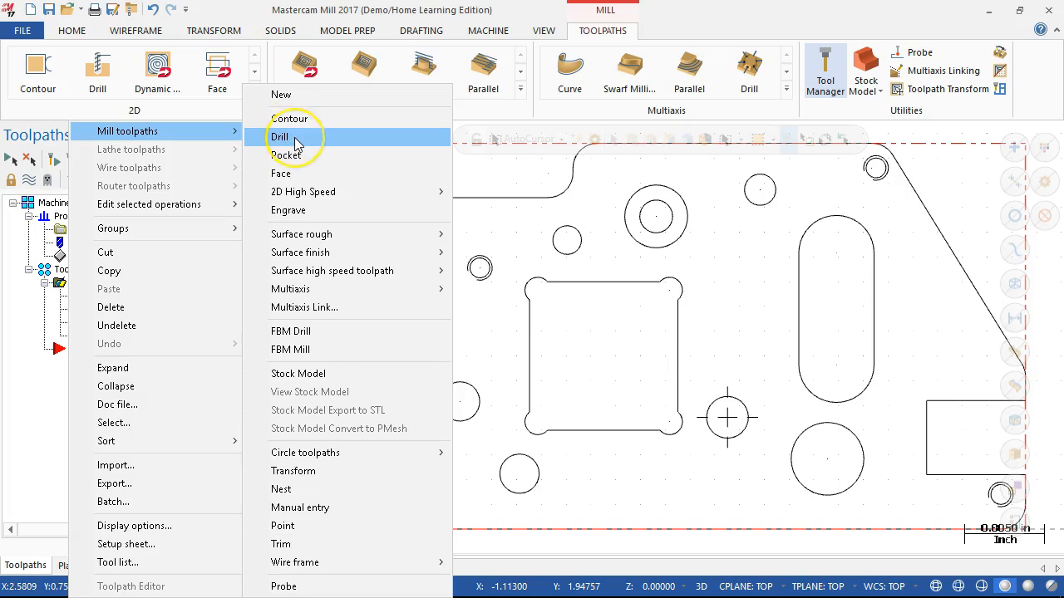
click(301, 213)
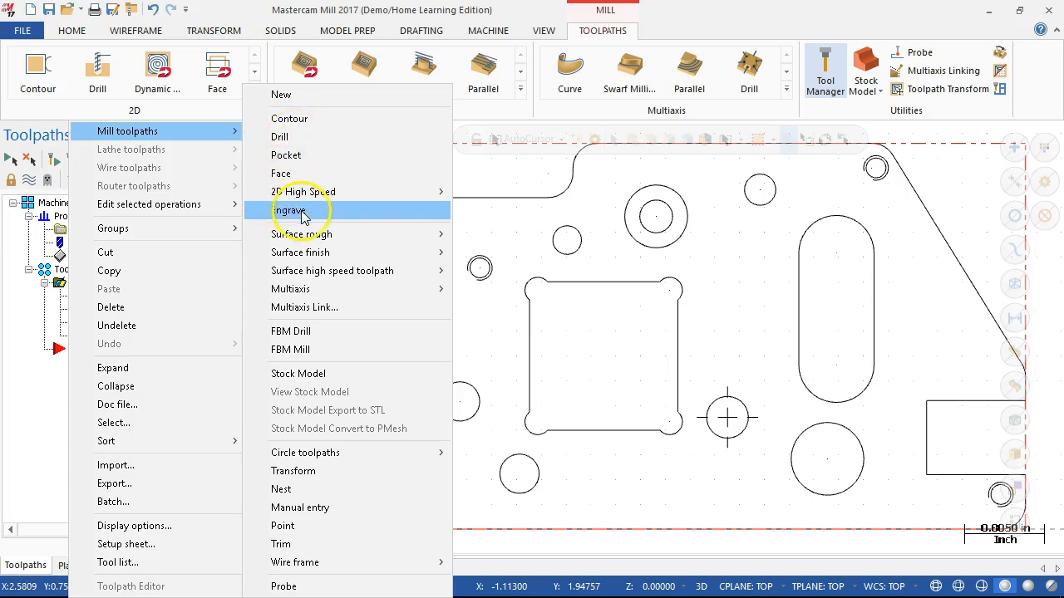
click(301, 162)
click(299, 160)
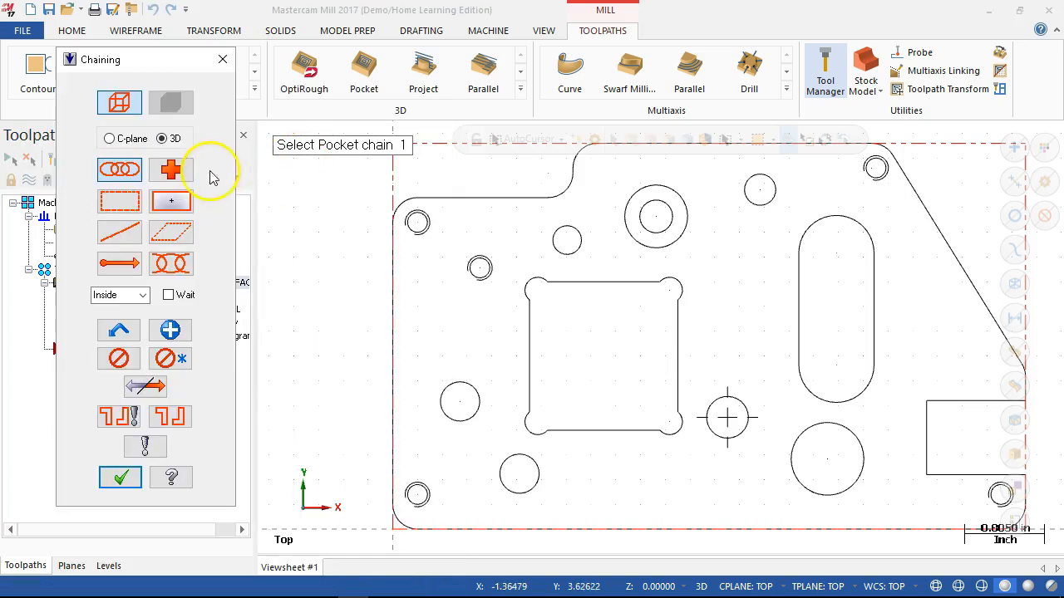
click(798, 260)
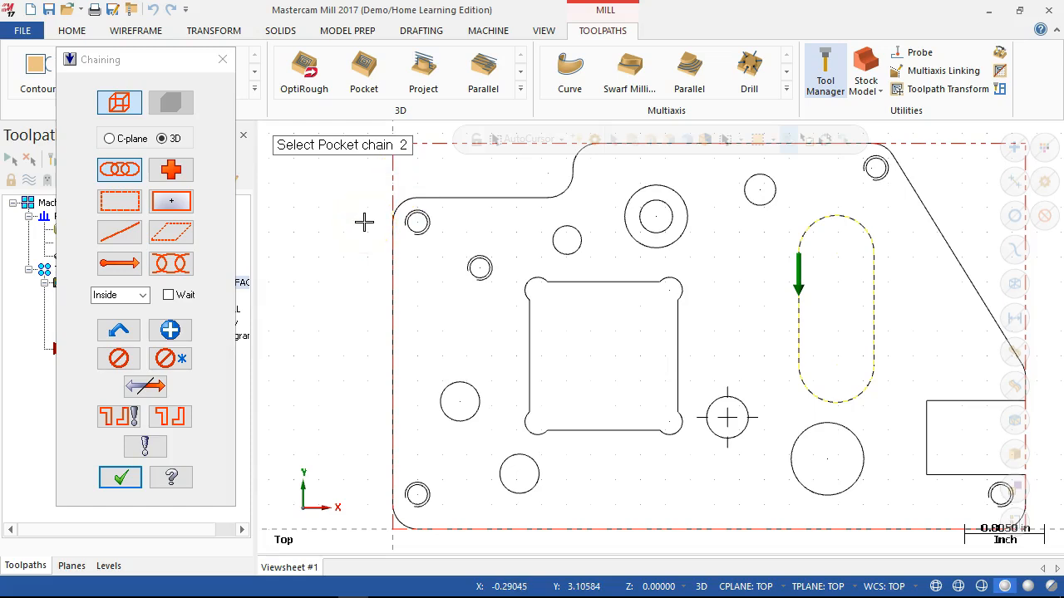
click(118, 478)
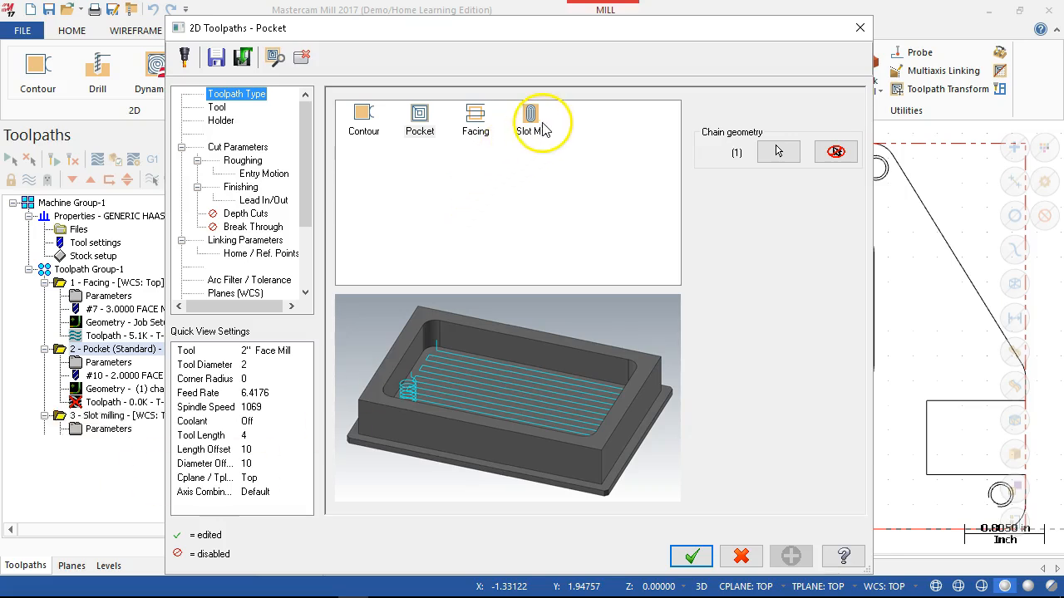
- Change the new operation's toolpath type to Slot Mill, comparing it with the Pocket type
click(531, 119)
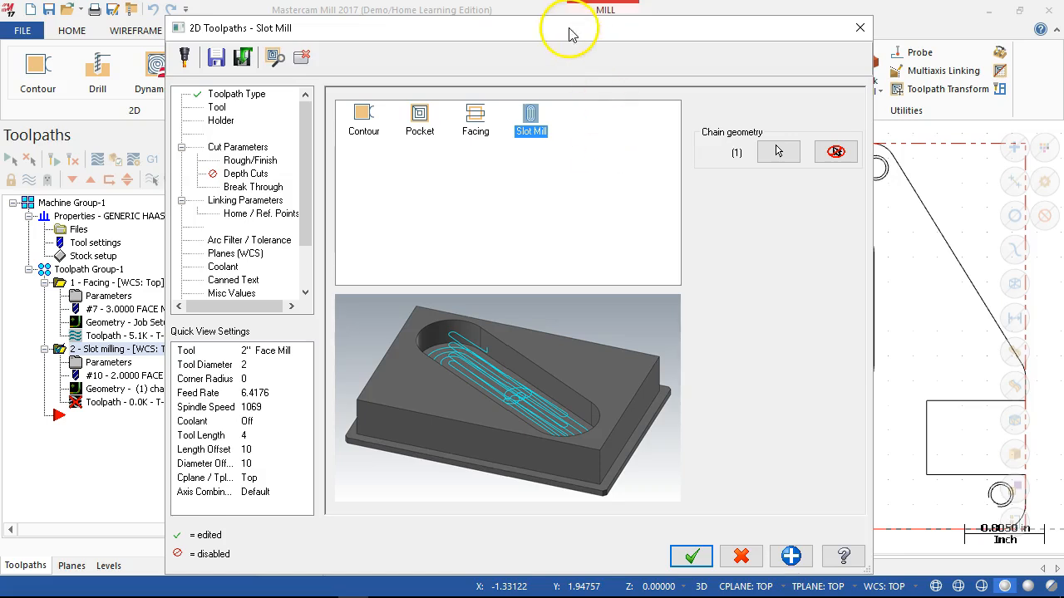
drag(570, 19, 574, 7)
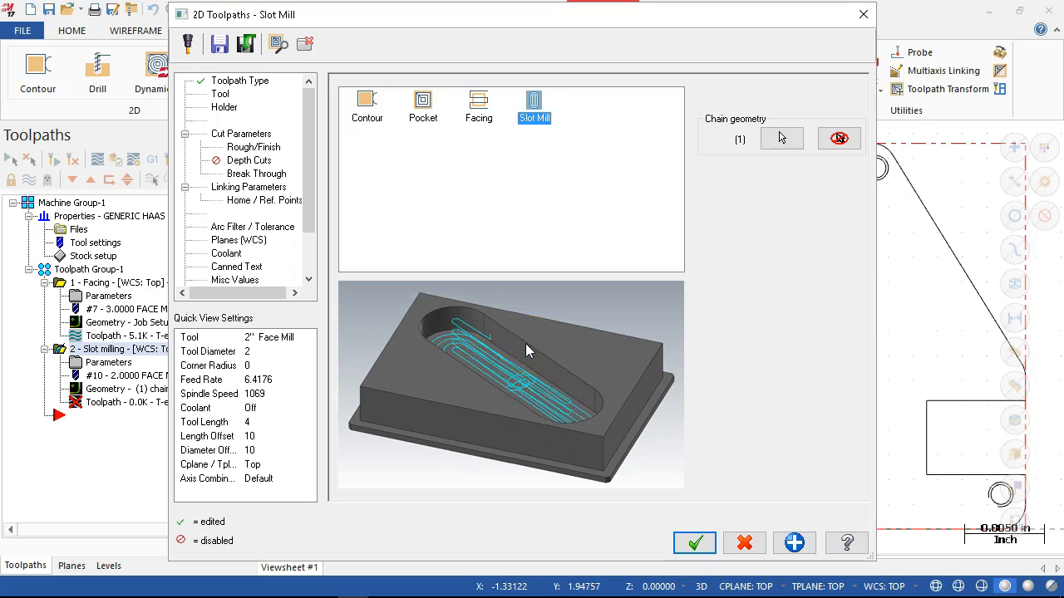
click(424, 110)
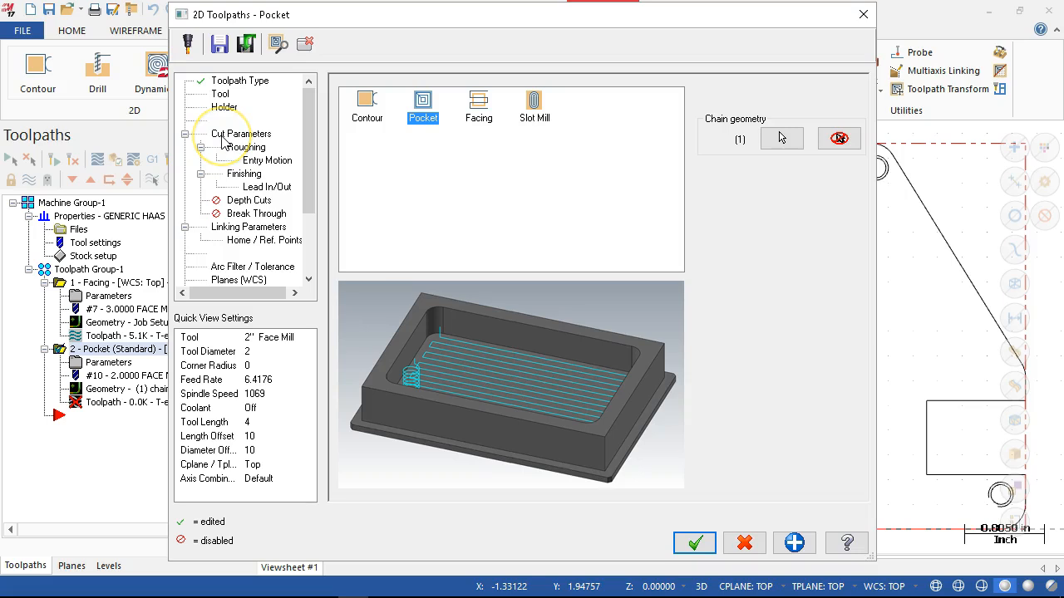
click(532, 119)
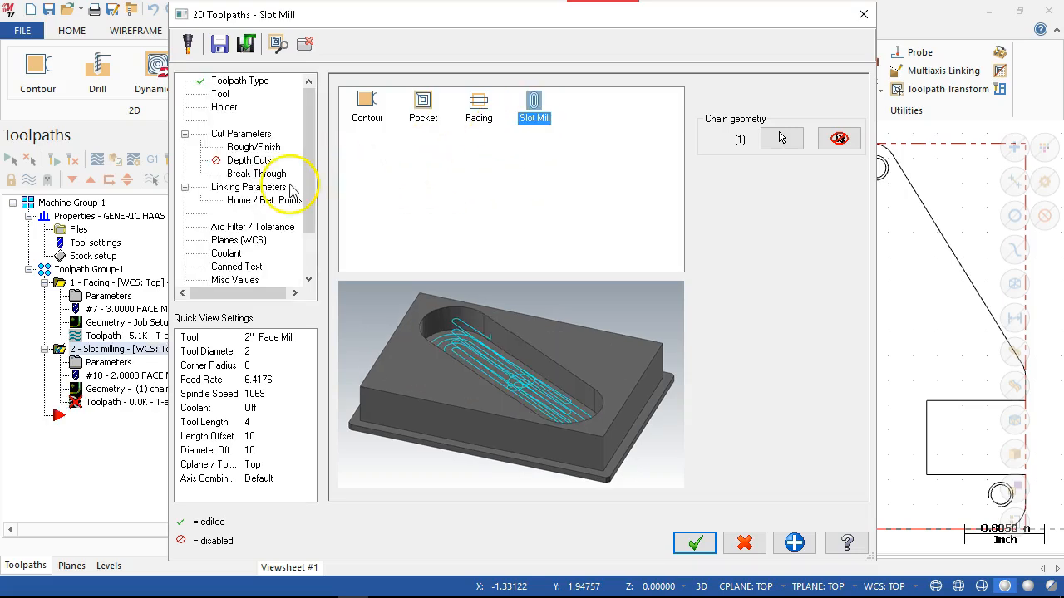
- Assign tool 1, the 1/2 FLAT ENDMILL, to the slot milling operation and add the comment "Slot"
click(220, 93)
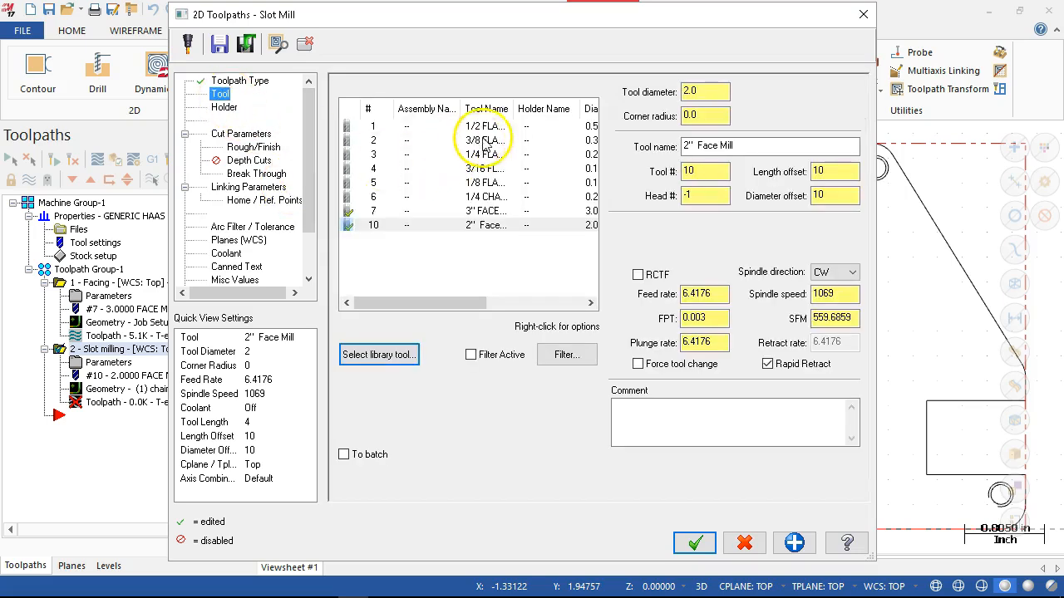
click(475, 127)
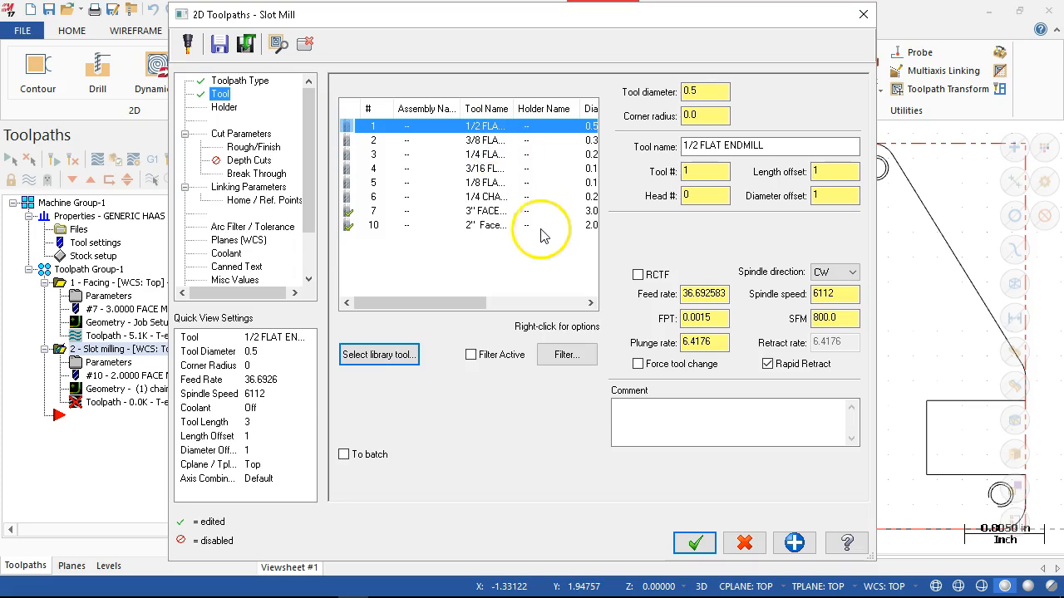
click(623, 408)
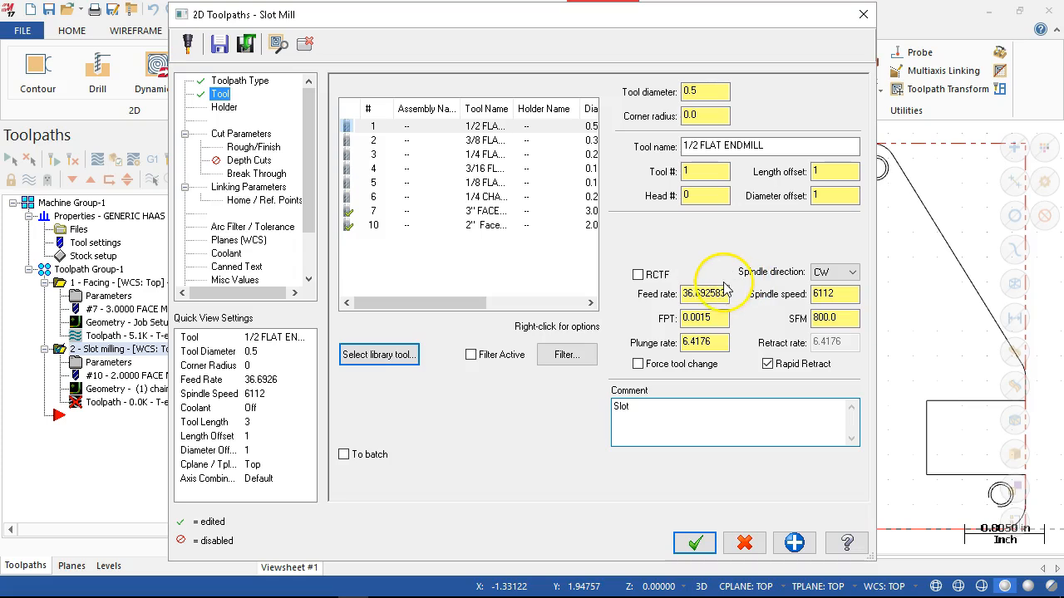
- Set the slot milling operation's feed rate to 36.0
drag(726, 294, 696, 294)
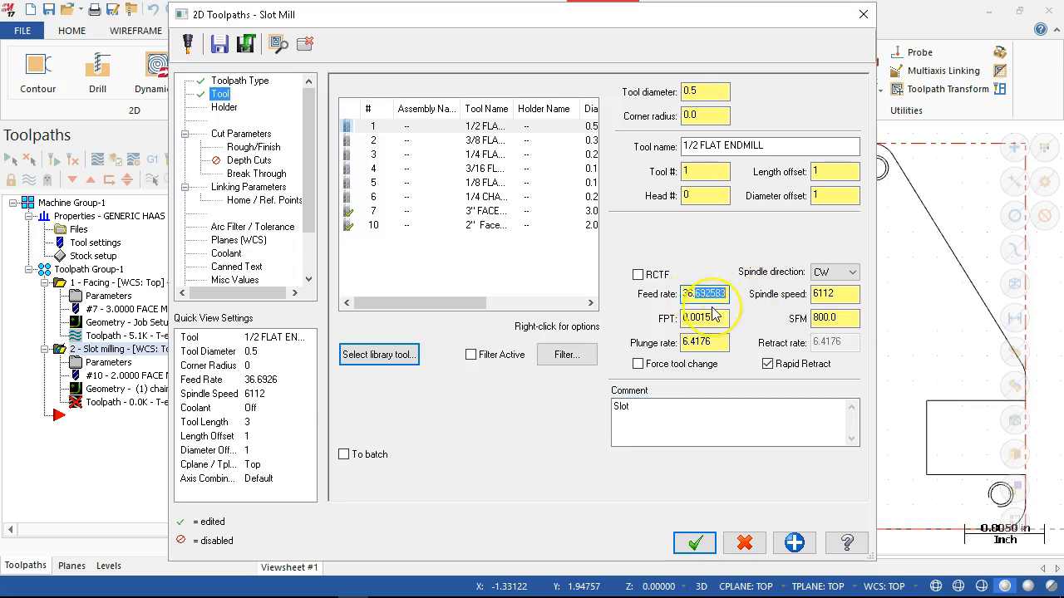
text(0)
key(Tab)
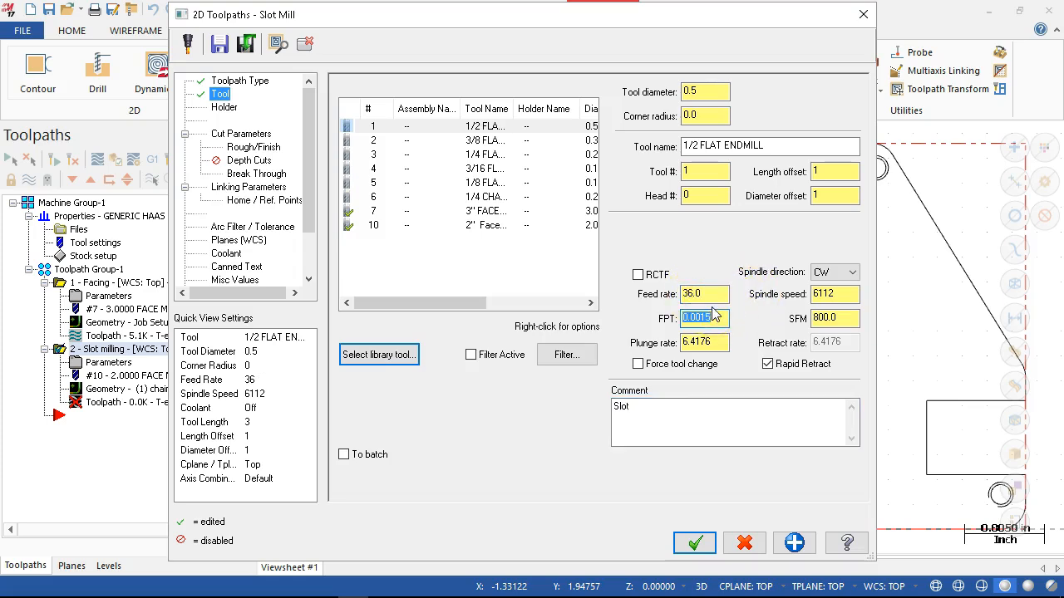
- Set the slot milling compensation type to Wear and the stock to leave on walls and floors to 0
click(248, 135)
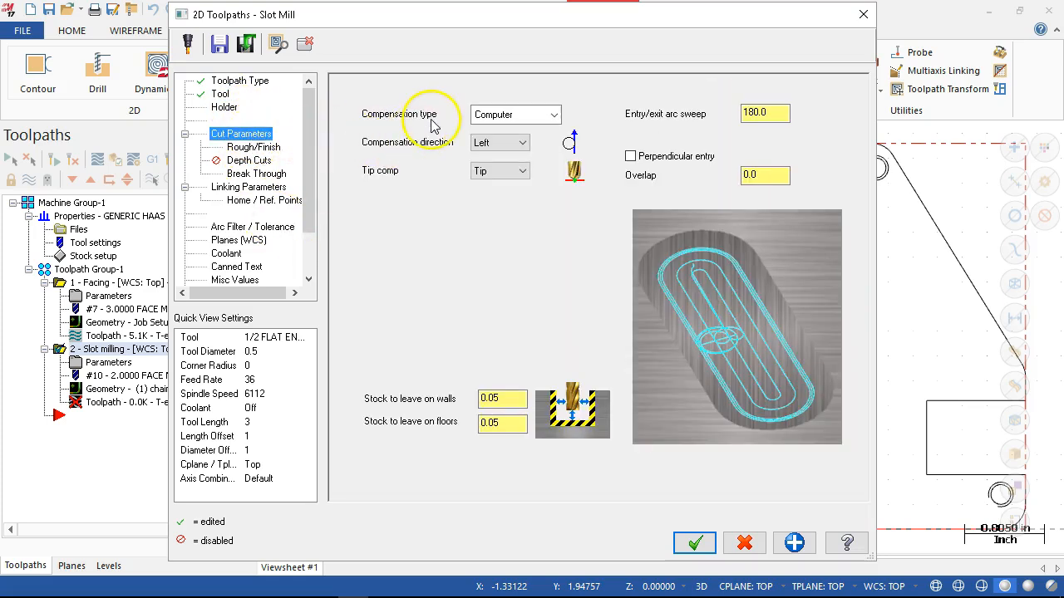
click(509, 117)
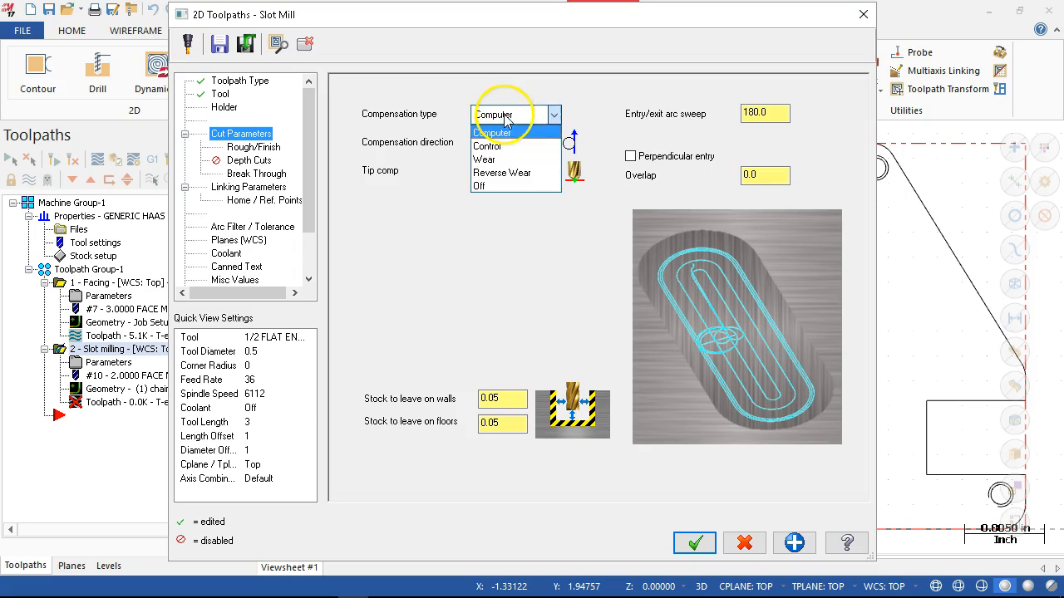
click(483, 160)
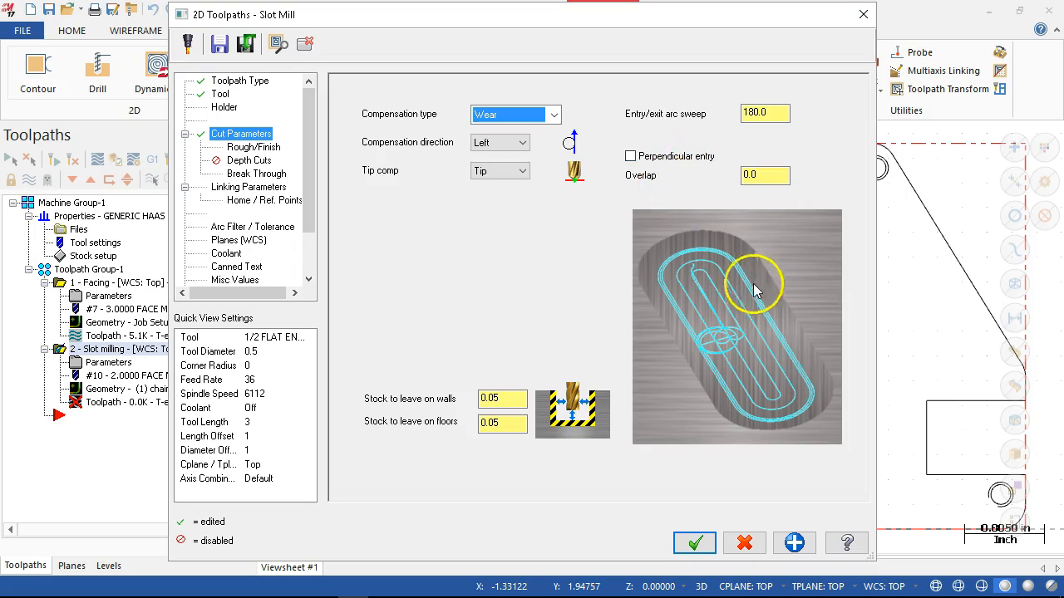
double_click(517, 398)
text(0)
key(Tab)
text(0)
key(Tab)
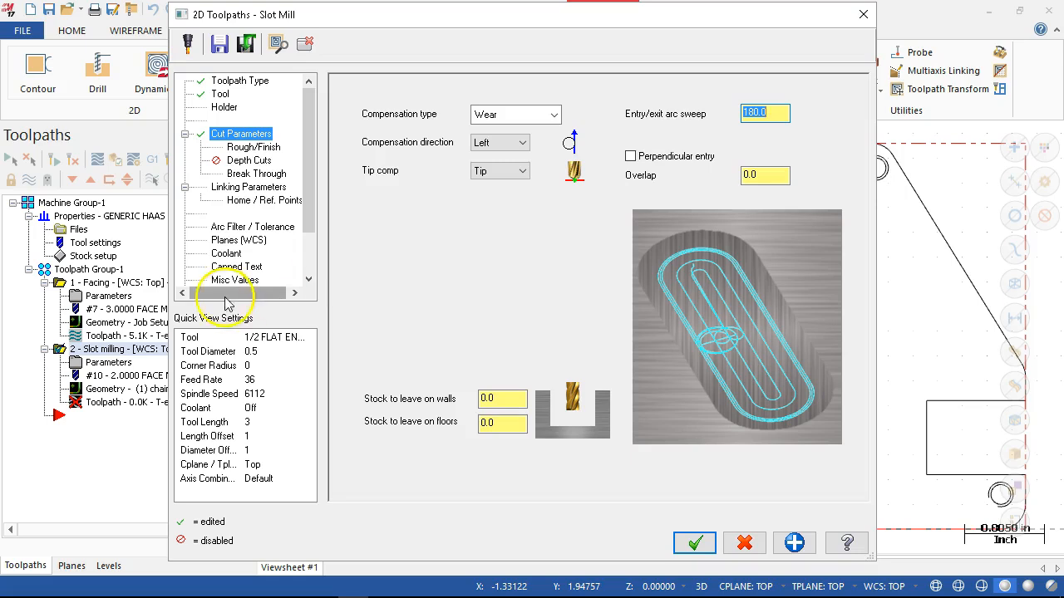
- Set the slot milling ramp entry plunge angle to 20 and the finishing pass spacing to 0.01
click(251, 149)
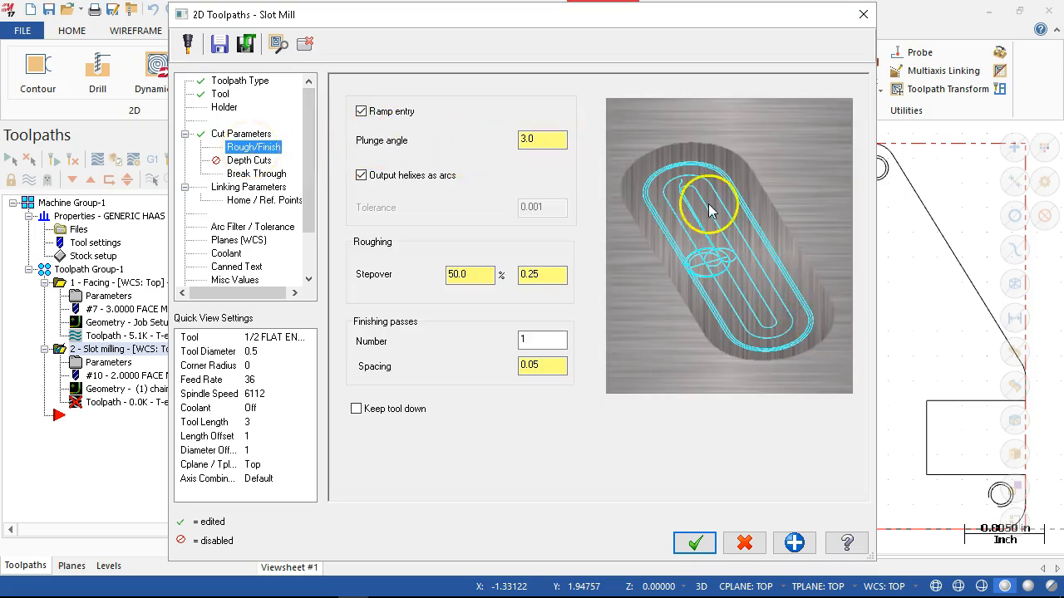
click(555, 142)
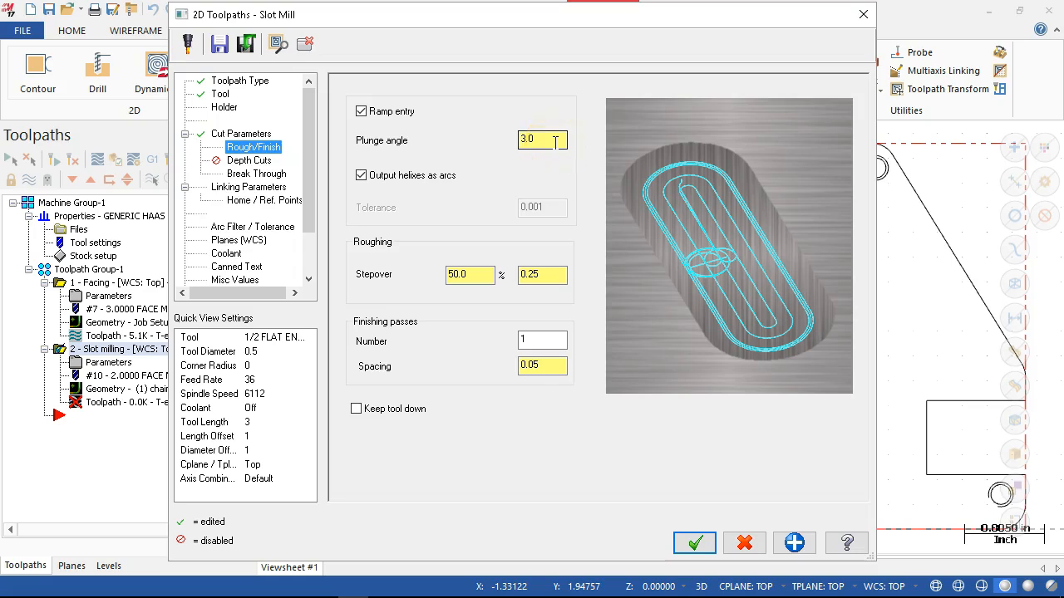
double_click(546, 142)
text(20)
key(Tab)
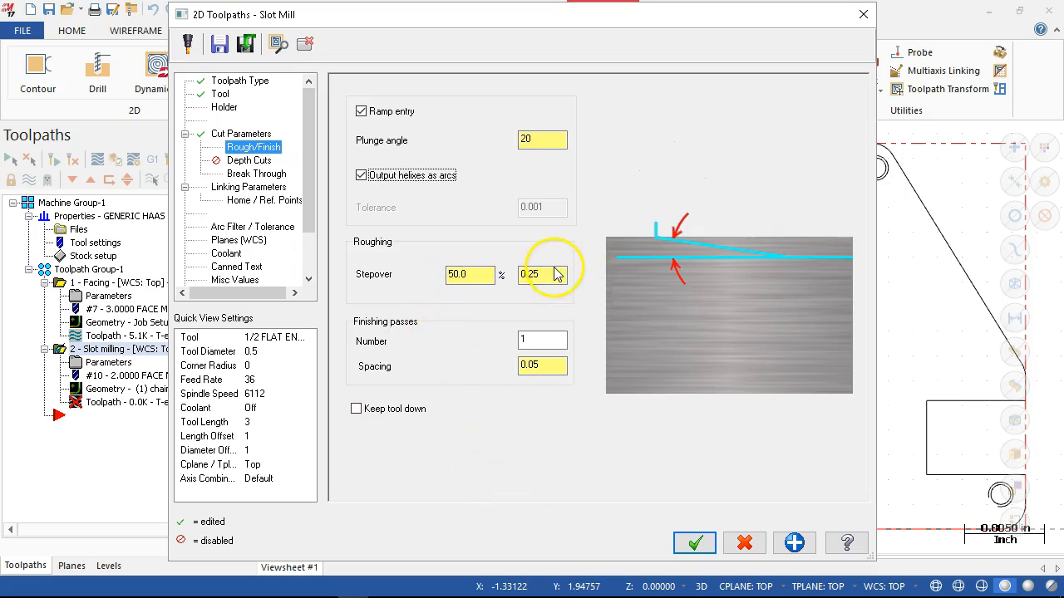
click(546, 364)
double_click(546, 364)
text(.01)
key(Tab)
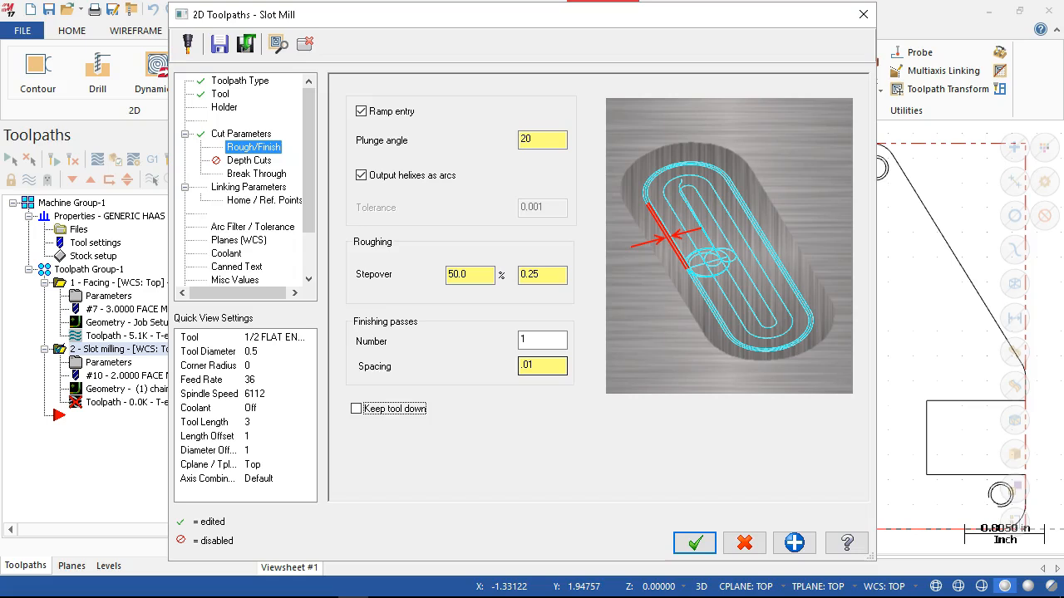
- Set the slot milling break through amount to 0.005
click(242, 175)
click(710, 250)
text(00)
key(BackSpace)
text(5)
key(Tab)
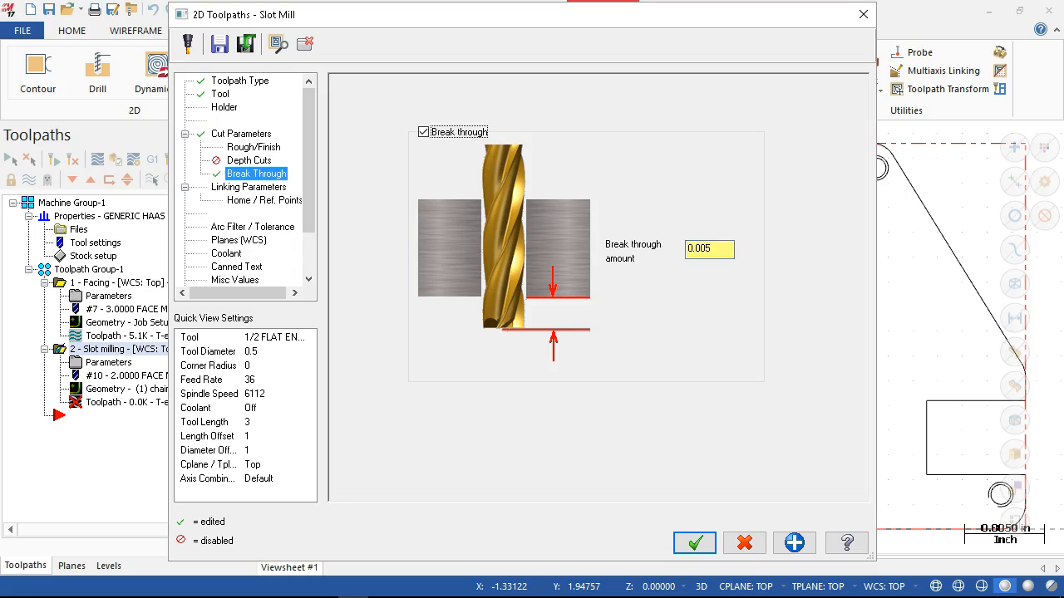
- Make the slot milling feed plane and depth absolute, and set the retract height to 1.0
click(254, 188)
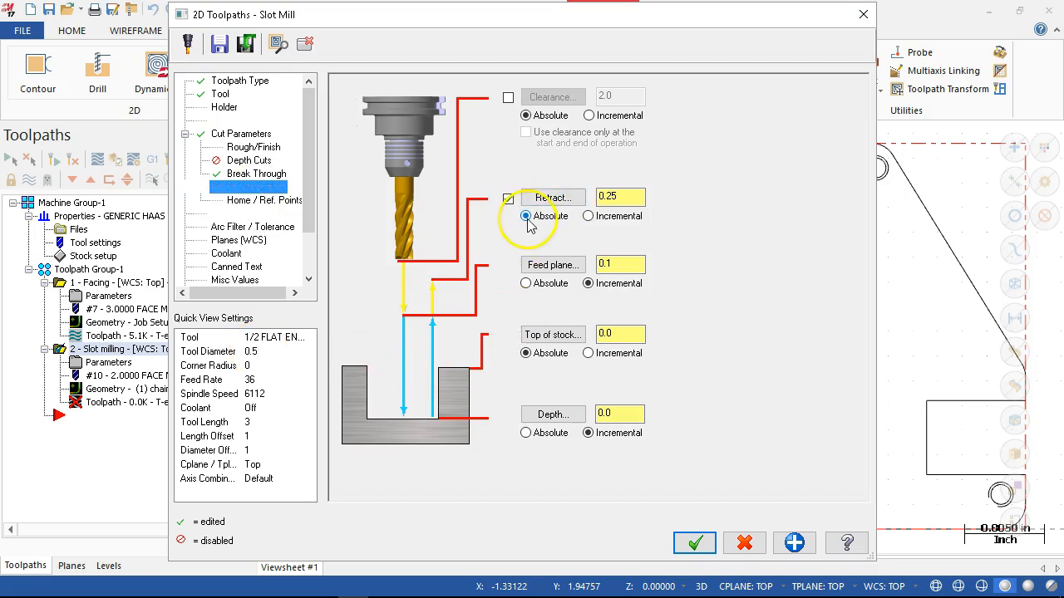
click(526, 283)
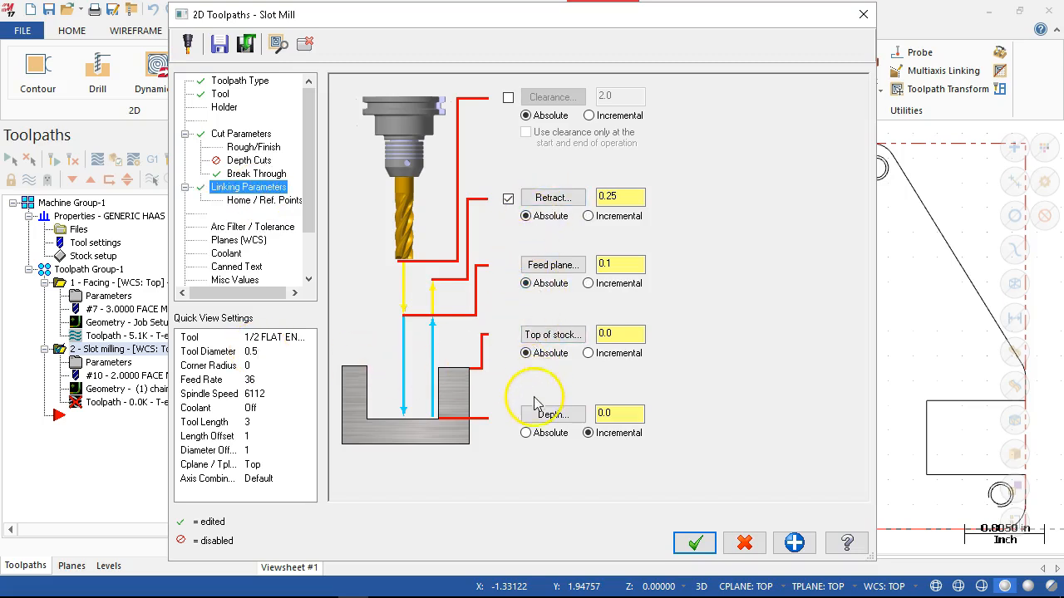
click(526, 433)
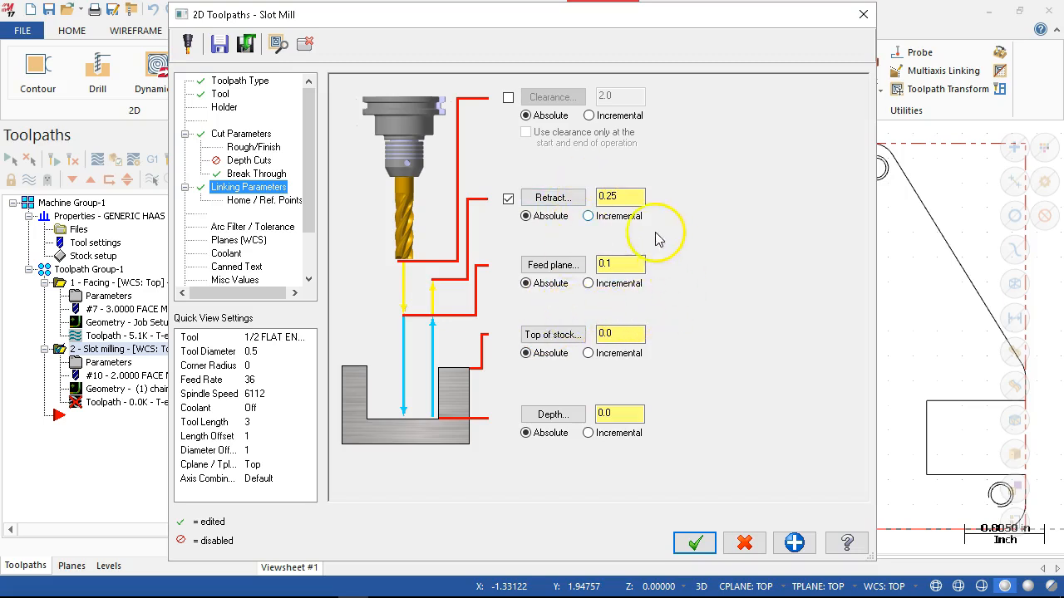
double_click(614, 197)
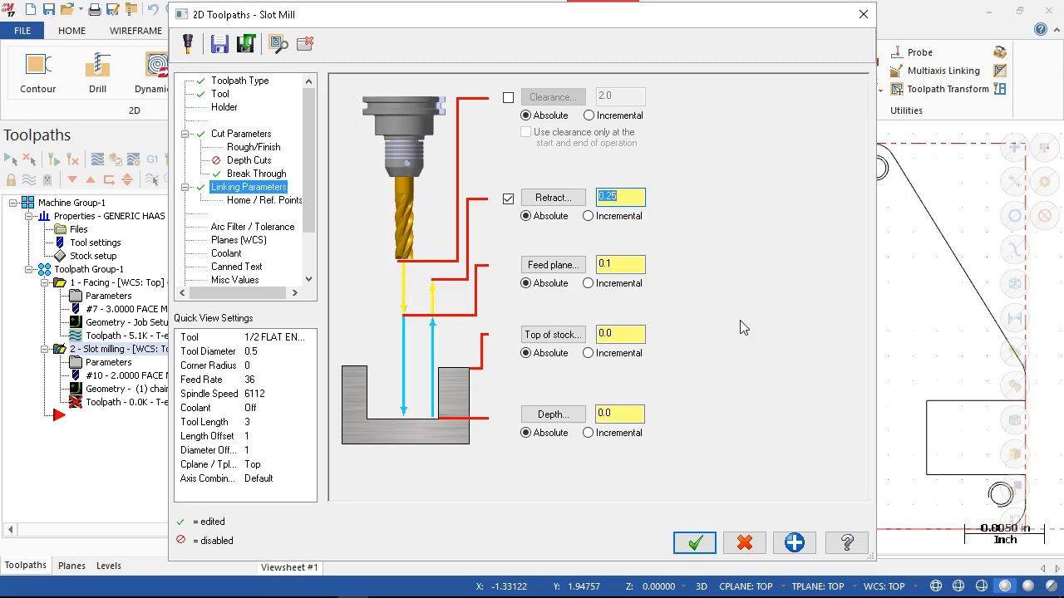
text(1.0)
key(Tab)
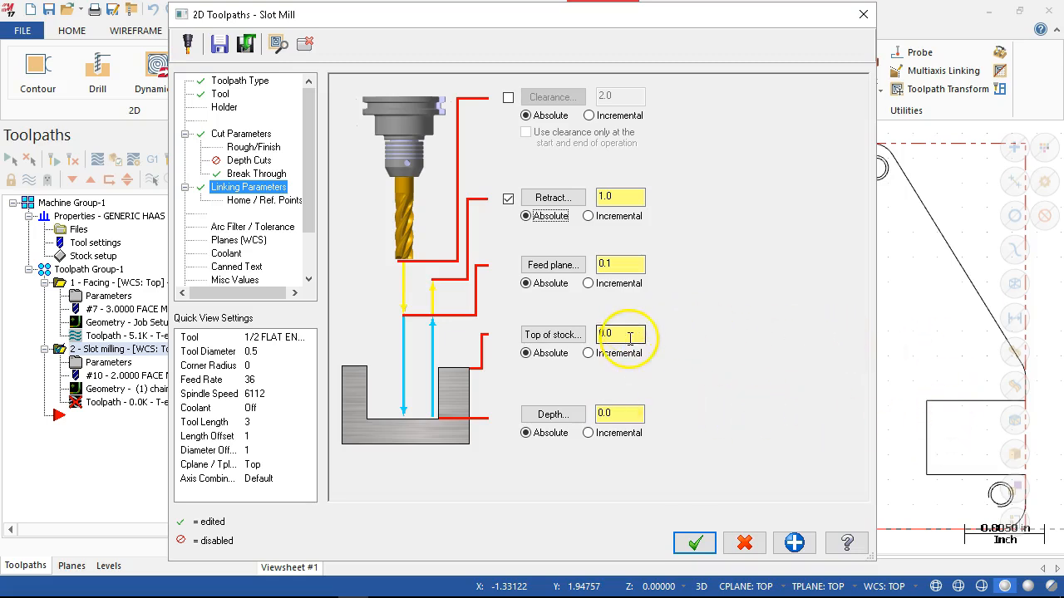
- Set the slot's absolute depth to -0.5 and accept the parameters to generate the slot milling toolpath
double_click(615, 414)
text(-.5)
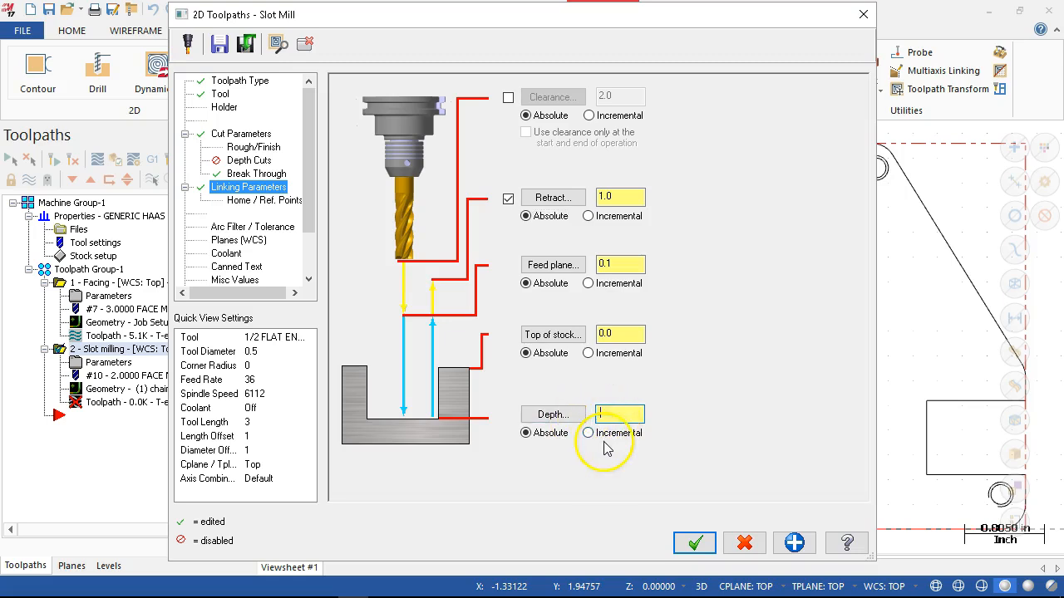
key(Tab)
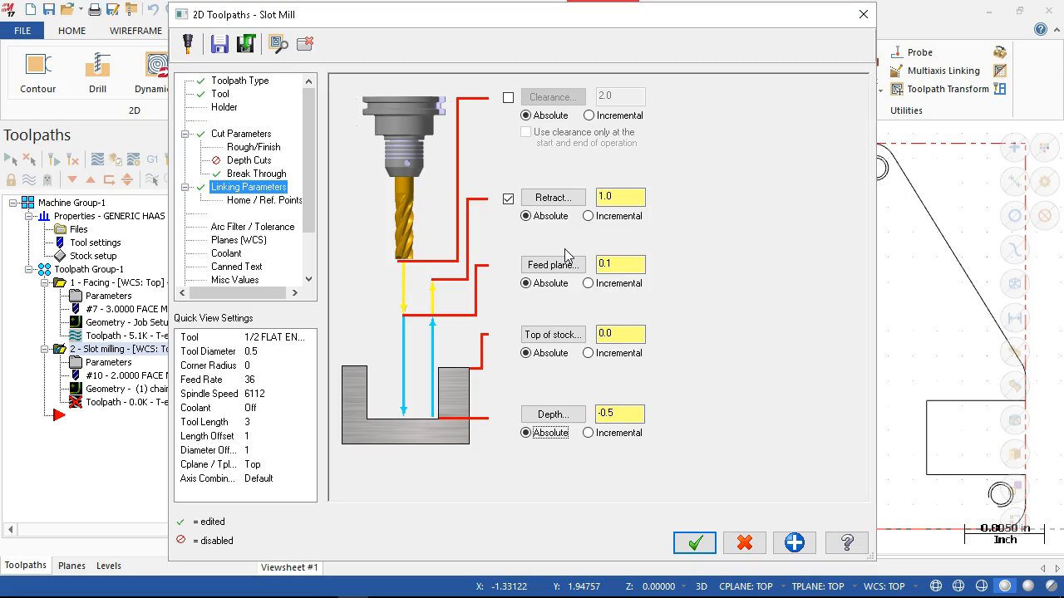
click(602, 314)
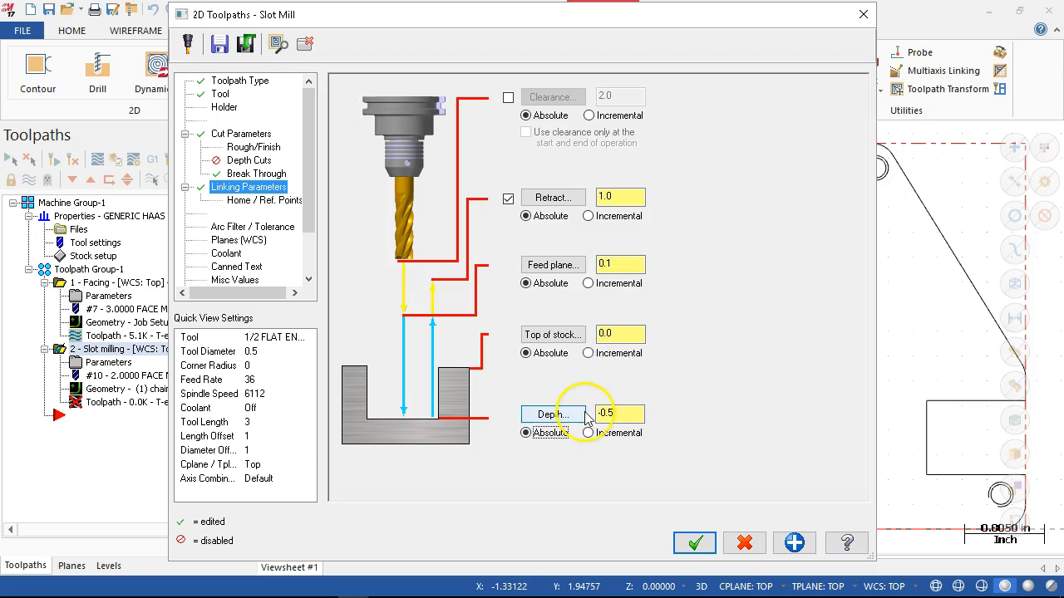
mouse_move(644, 597)
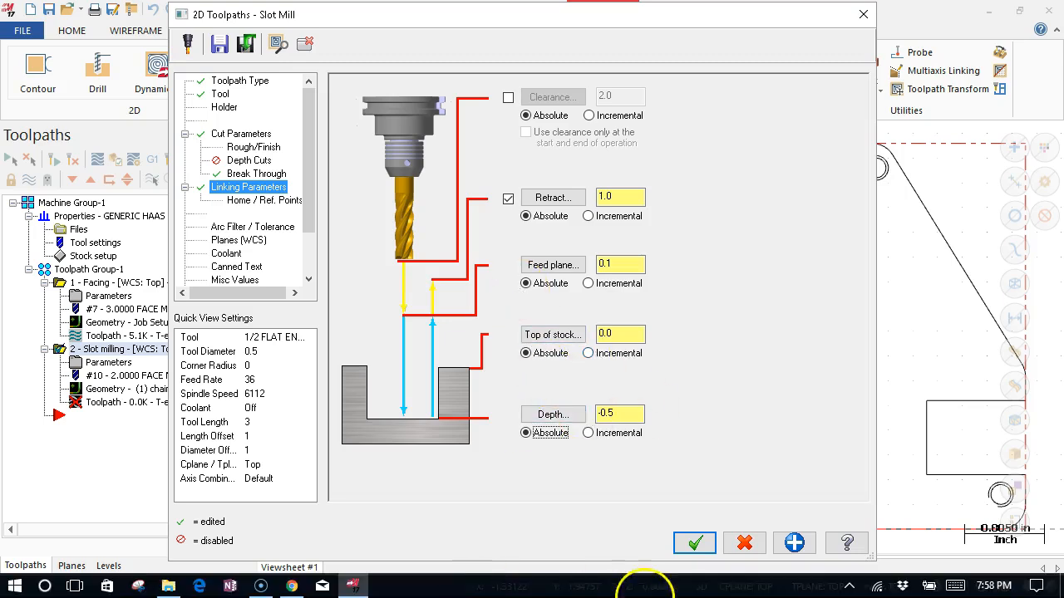
click(695, 543)
- Reopen the slot milling operation's parameters and set the ramp entry plunge angle to 10
middle_drag(827, 329, 814, 241)
scroll(813, 241, up, 2)
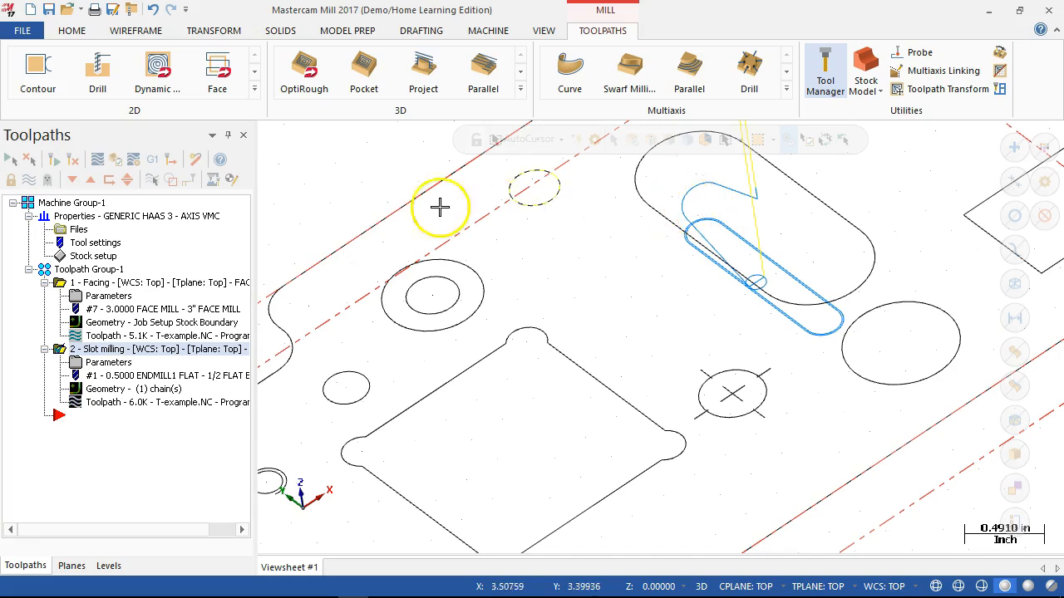
click(119, 366)
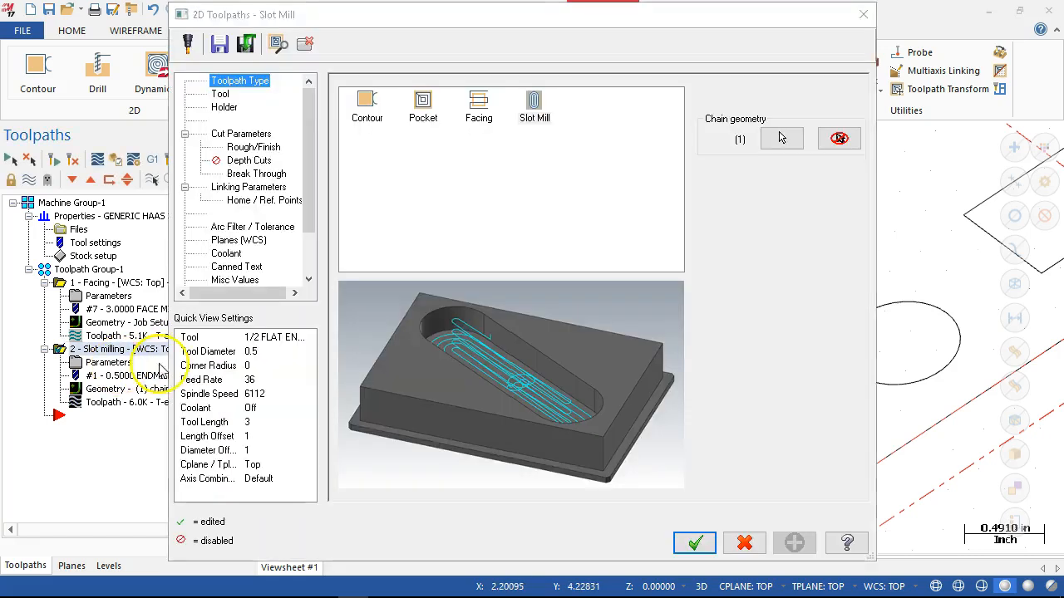
click(245, 135)
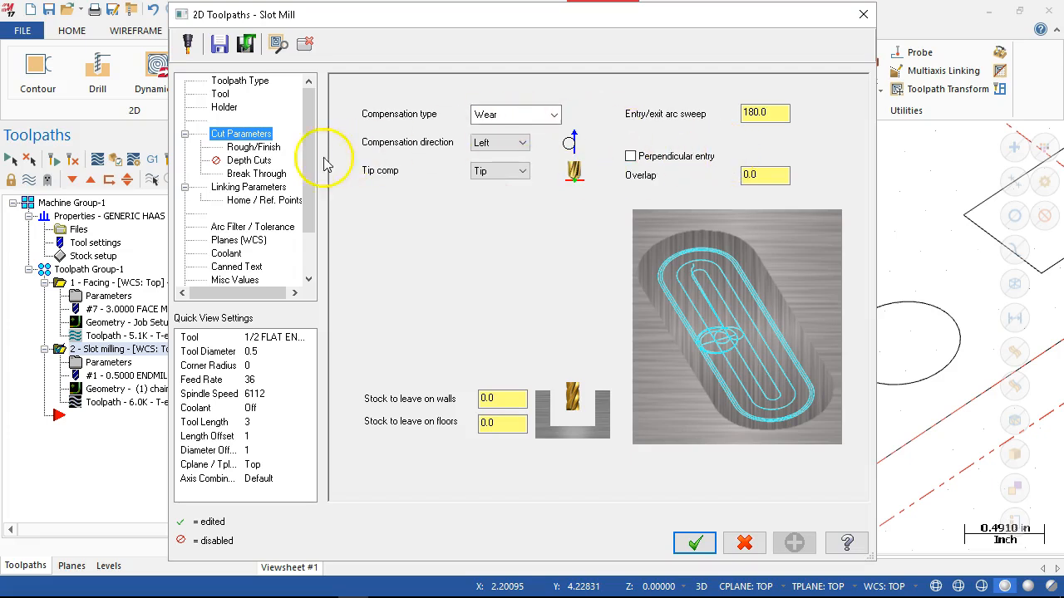
click(256, 148)
double_click(545, 145)
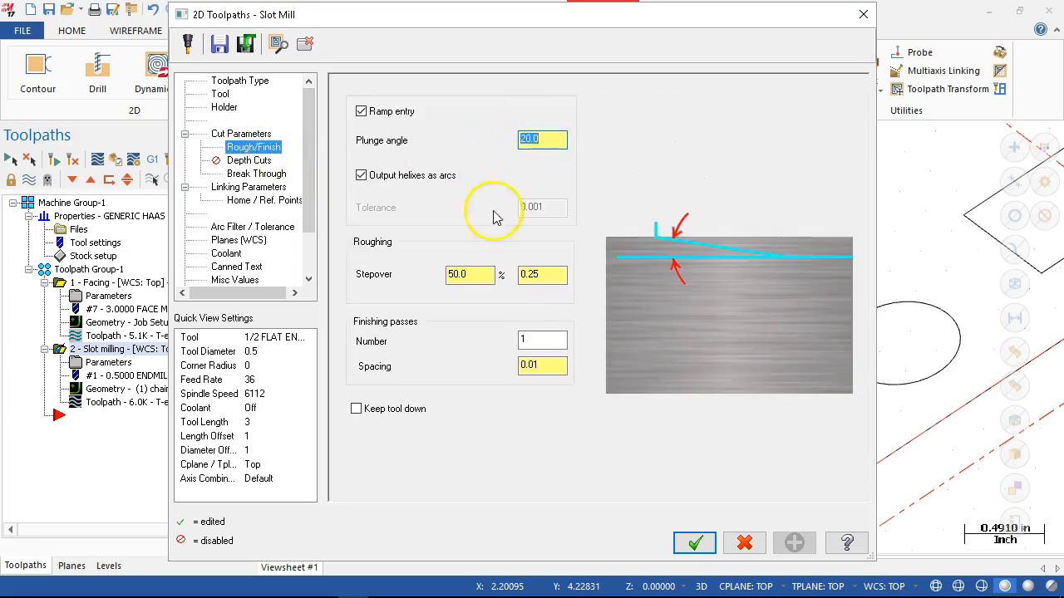
text(10)
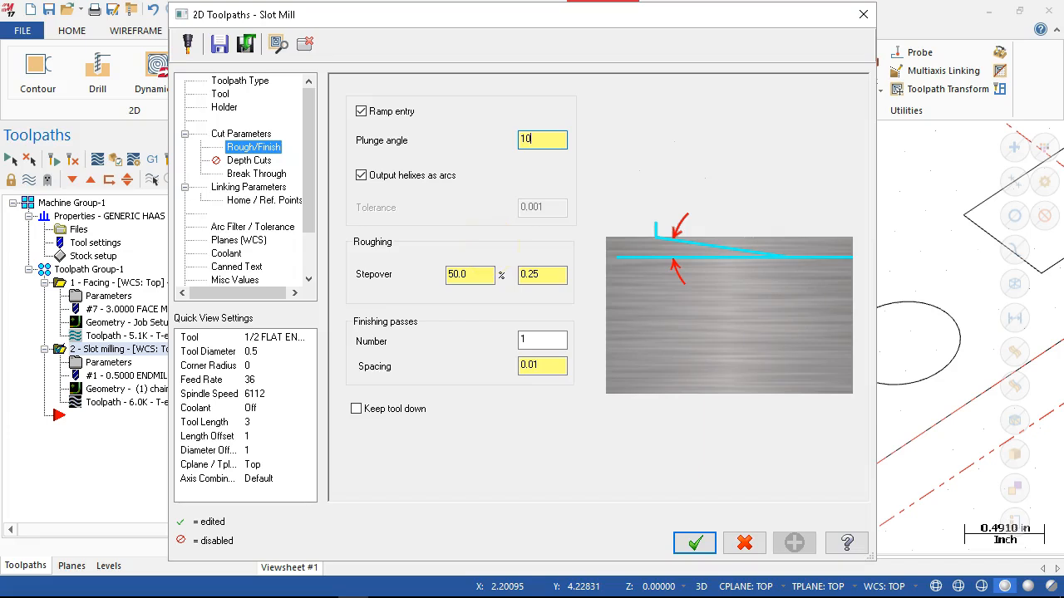
key(Tab)
- Set the roughing stepover distance to 0.1 and regenerate the slot milling toolpath
double_click(540, 275)
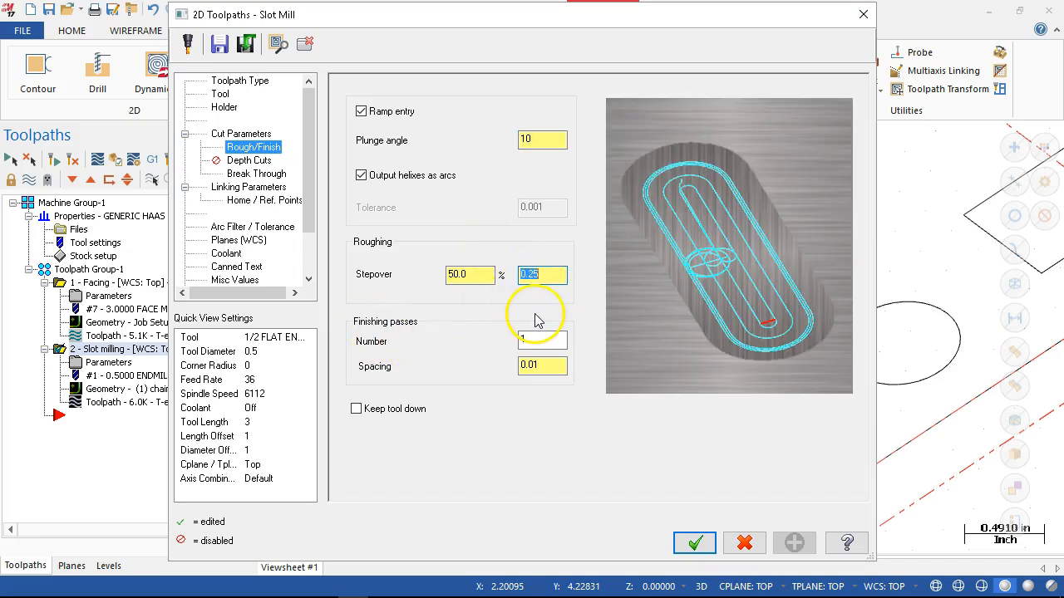
text(0.1)
key(Return)
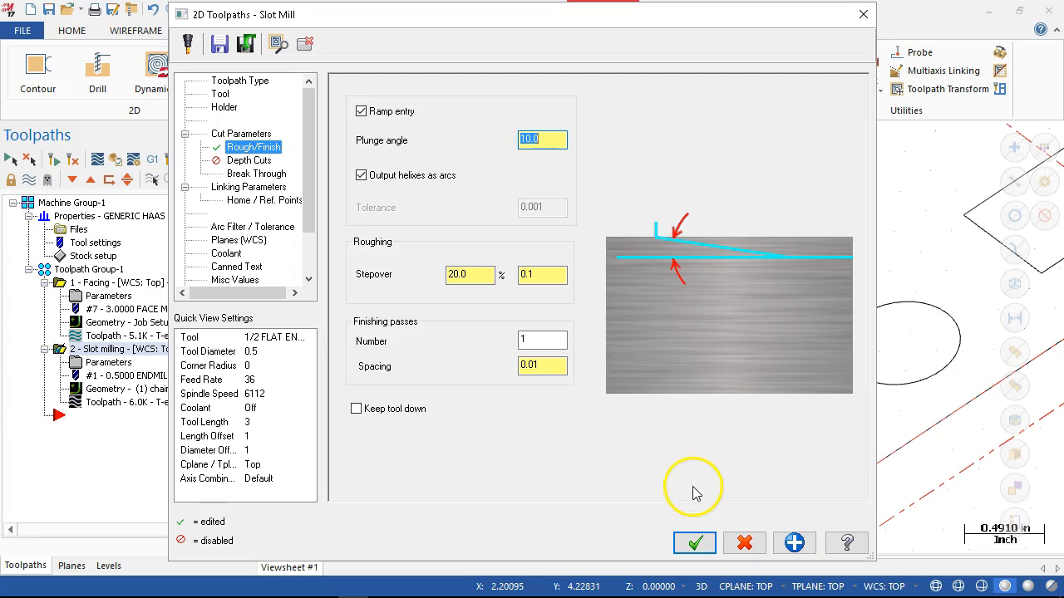
click(687, 544)
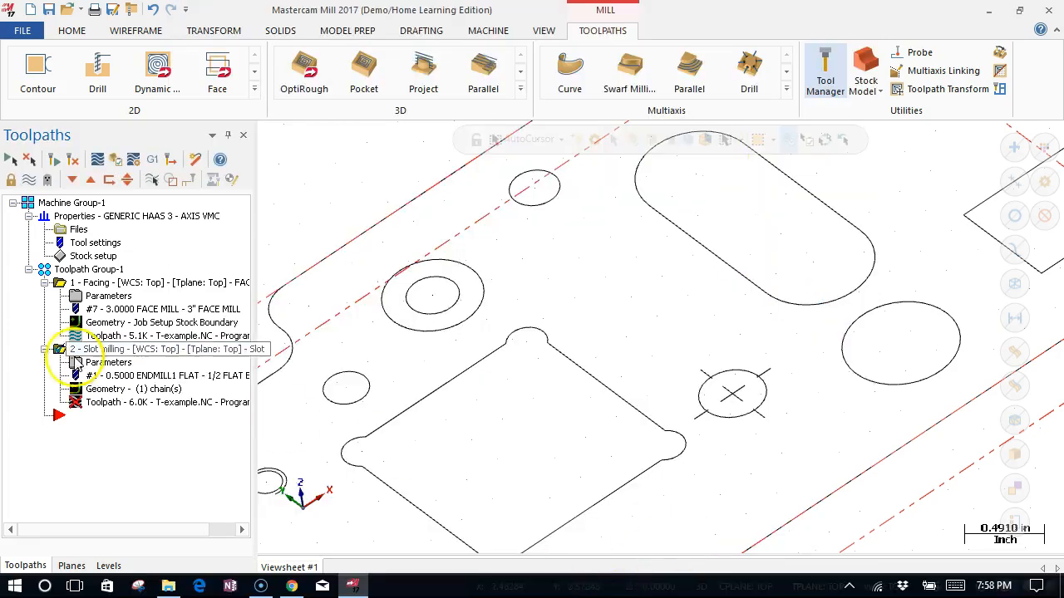
click(75, 161)
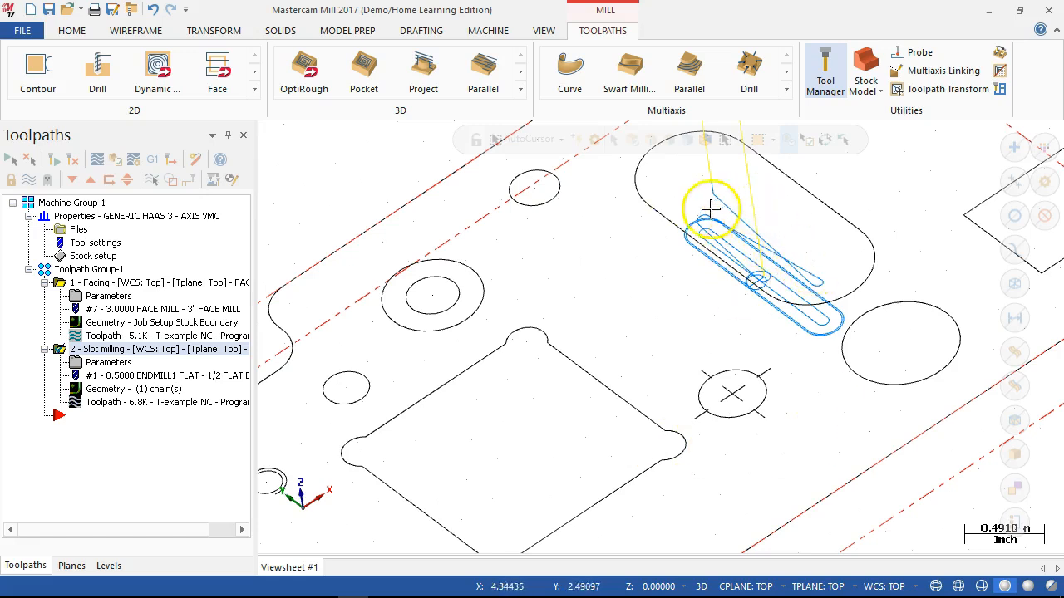
- Examine the slot milling toolpath's ramp entry, roughing passes and finishing pass up close from several angles
mouse_move(851, 292)
middle_down()
mouse_move(848, 257)
mouse_move(820, 293)
middle_up()
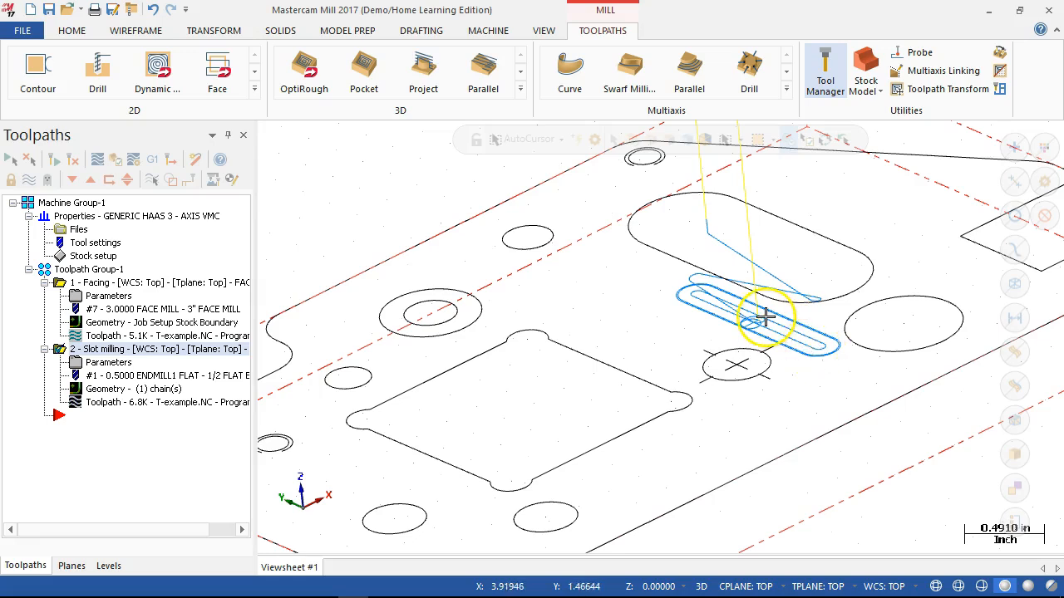
middle_drag(805, 345, 805, 358)
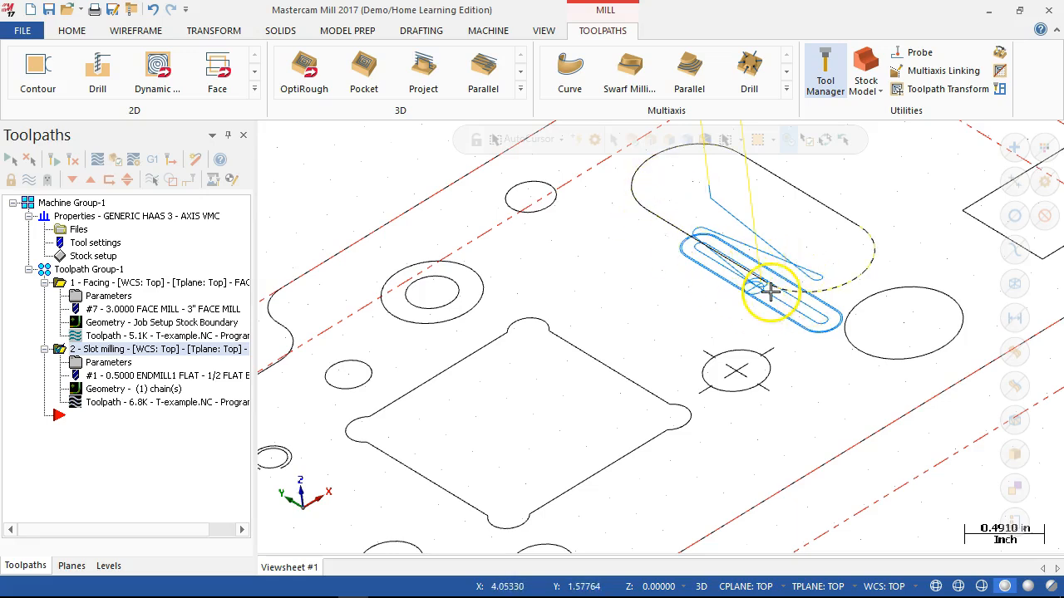
scroll(773, 290, down, 2)
scroll(752, 289, up, 5)
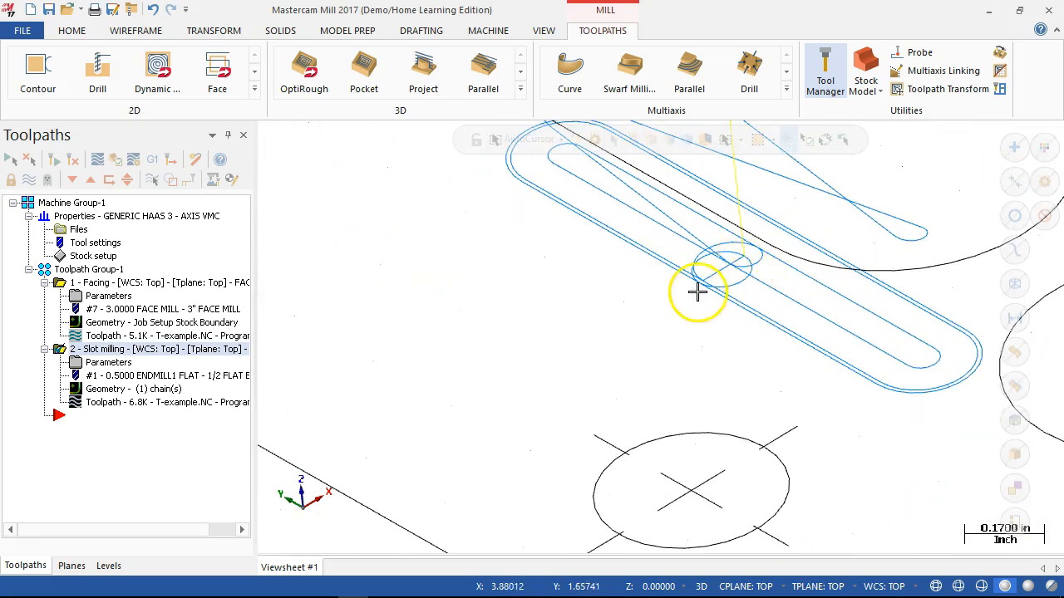
middle_drag(781, 296, 749, 216)
scroll(738, 316, down, 1)
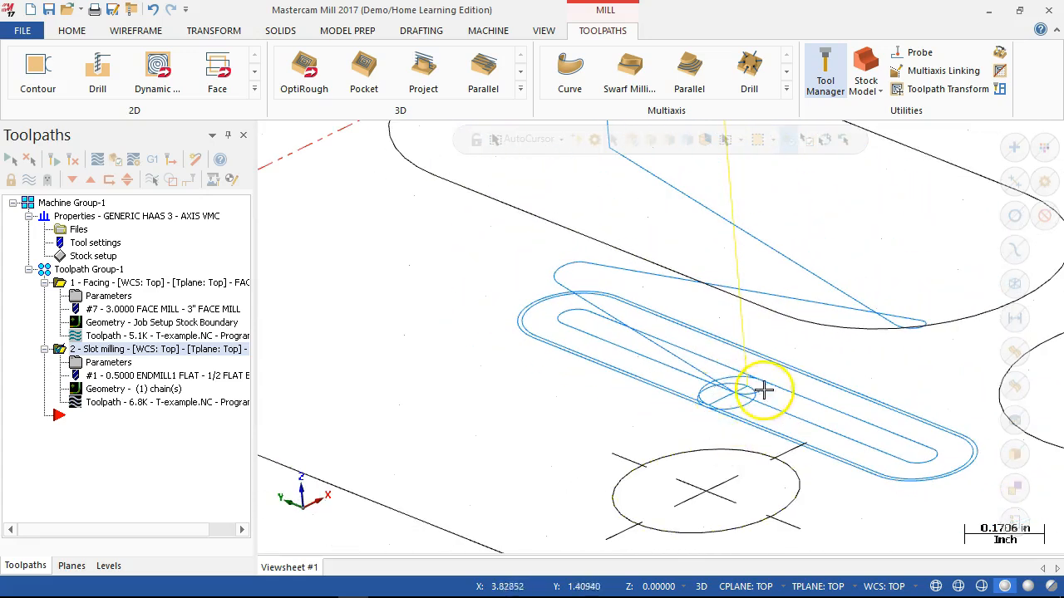
scroll(720, 395, up, 4)
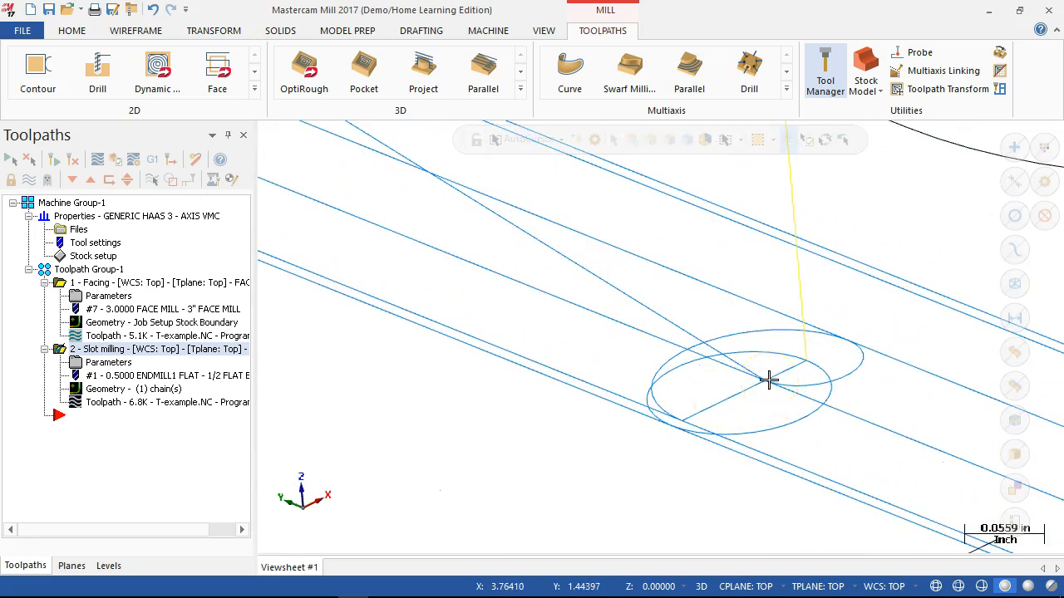
scroll(768, 380, down, 6)
scroll(756, 370, down, 3)
scroll(763, 325, up, 8)
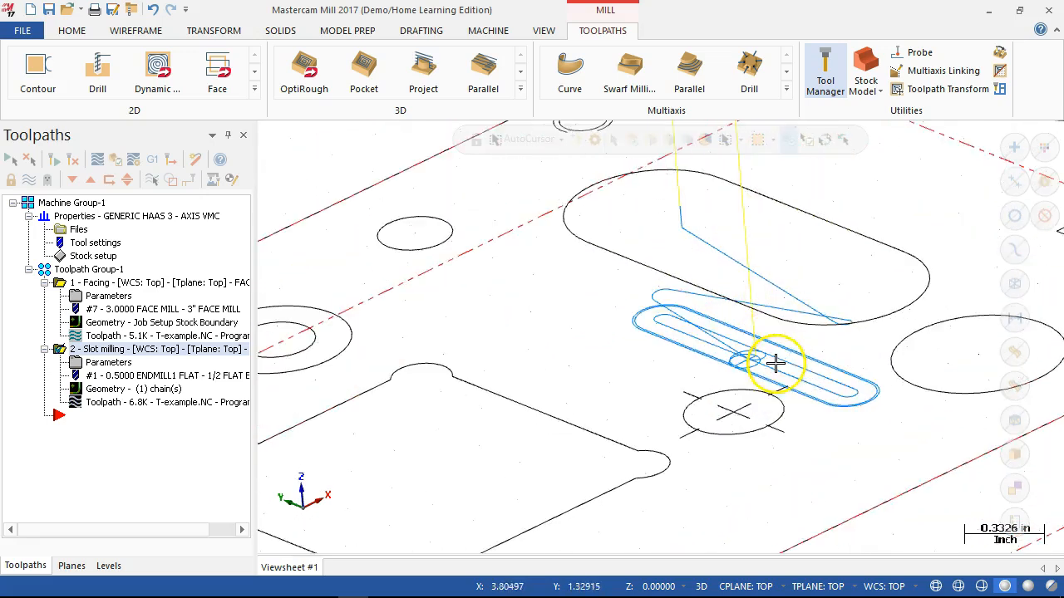
middle_drag(766, 360, 774, 373)
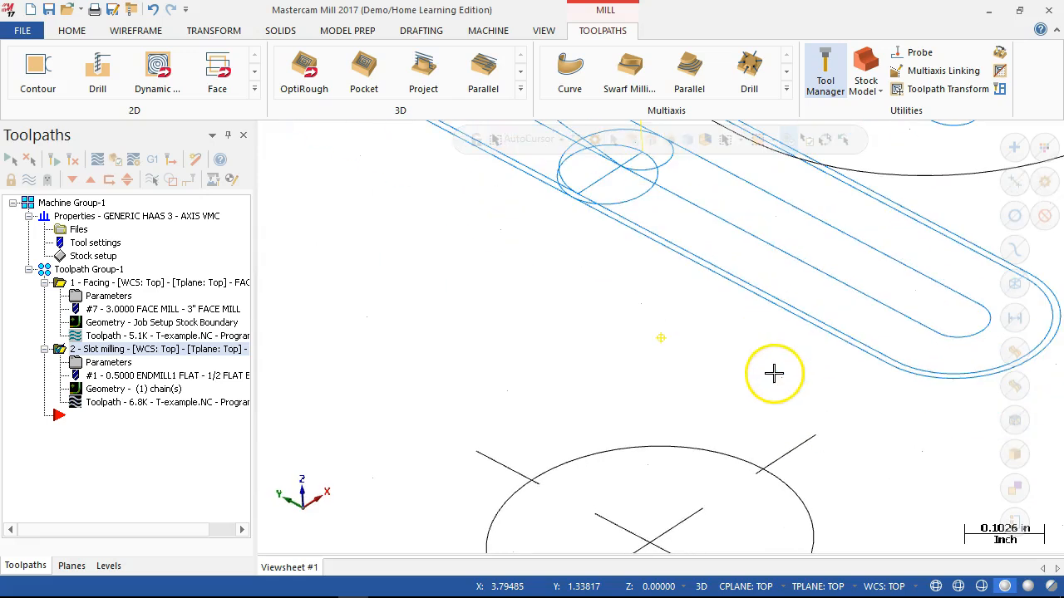
scroll(704, 238, down, 1)
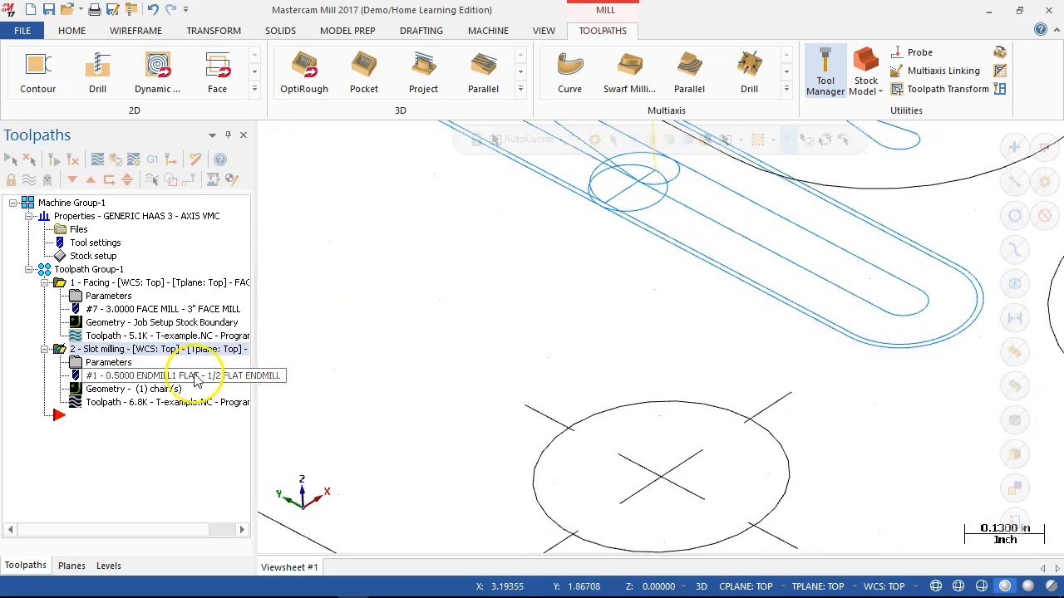
- Set the slot milling operation's entry/exit arc sweep to 90 and regenerate its toolpath
click(108, 362)
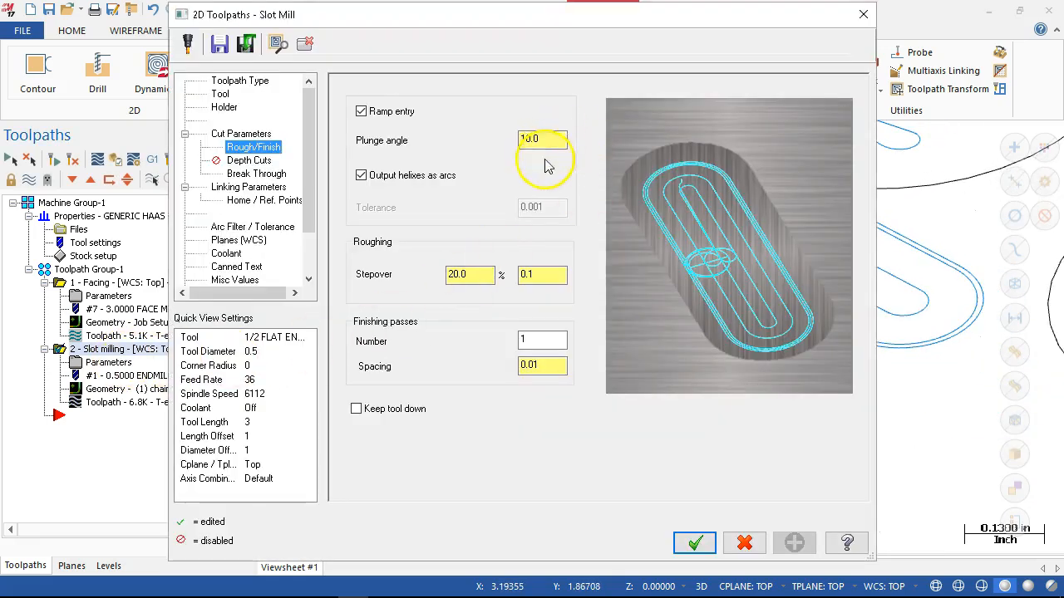
click(248, 134)
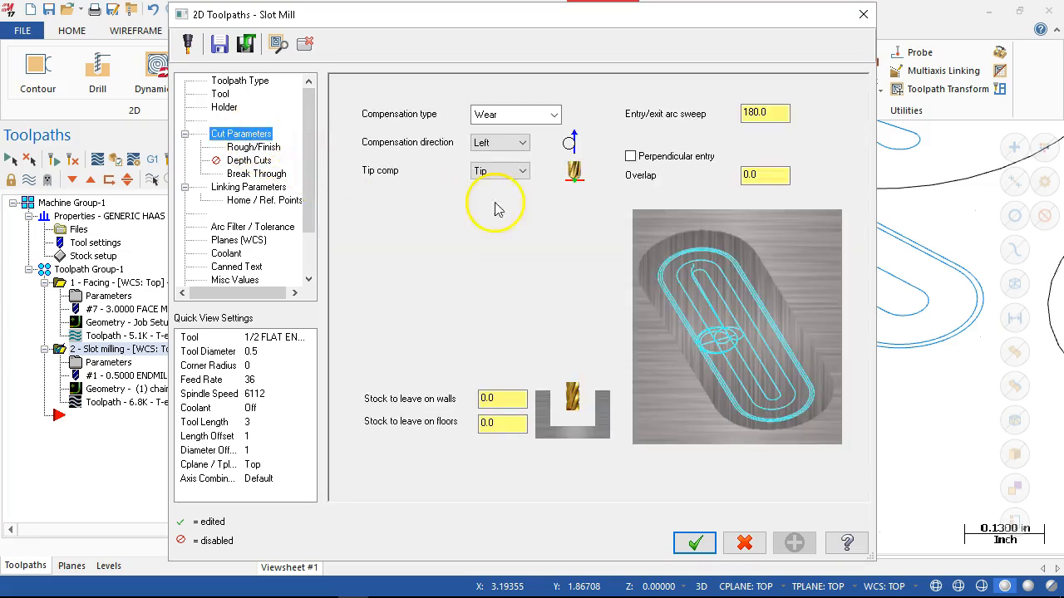
double_click(755, 112)
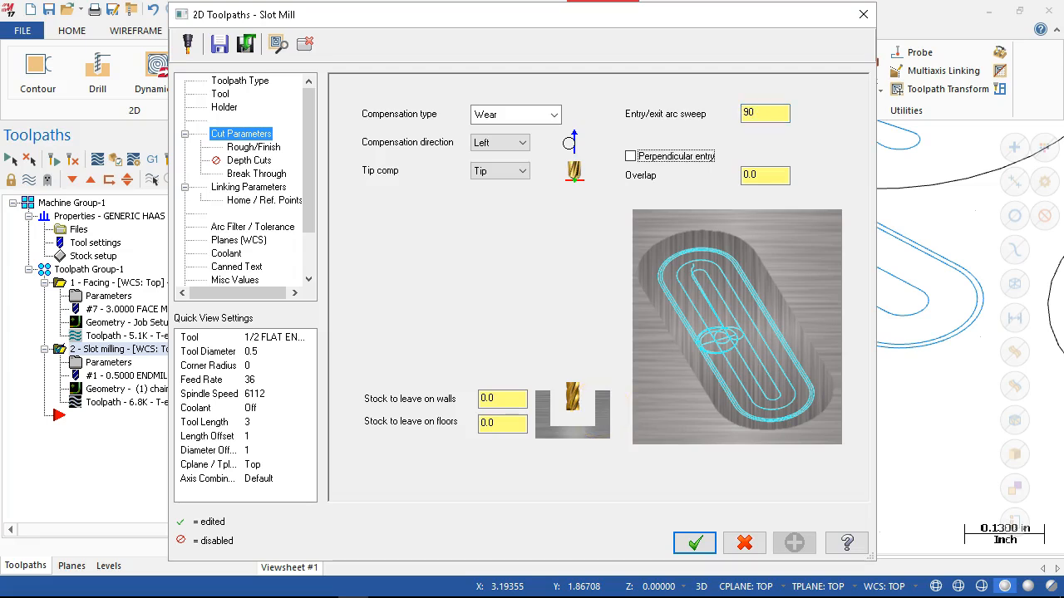
click(693, 541)
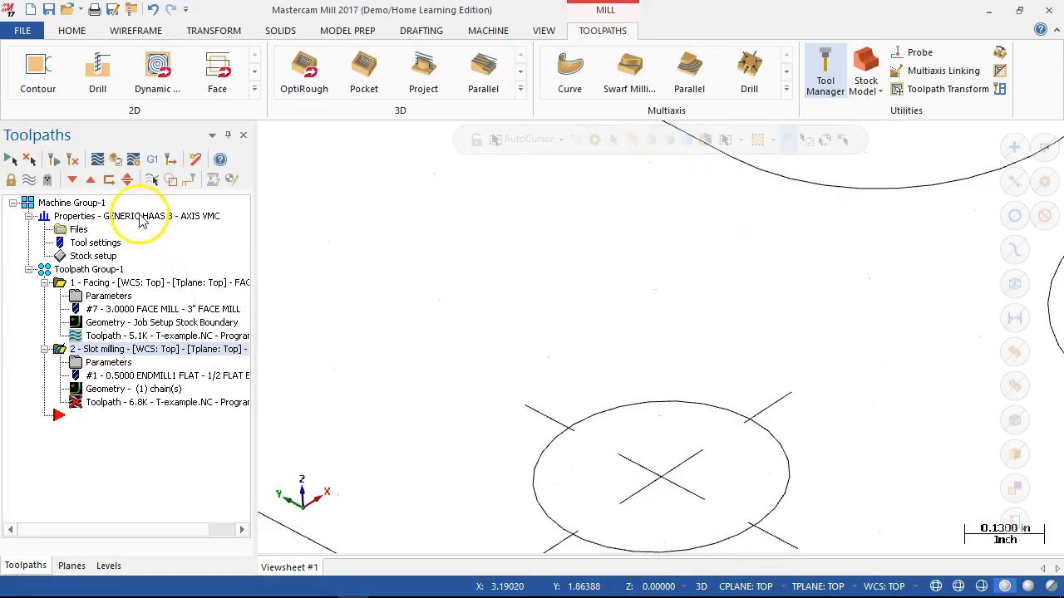
click(72, 160)
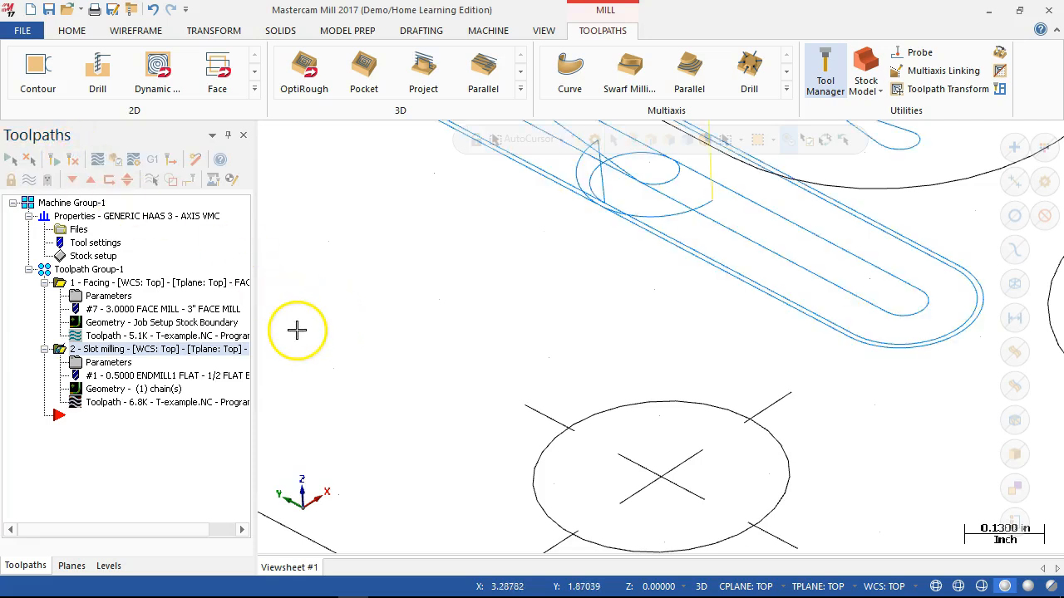
- Examine the regenerated slot toolpath's entry and exit arcs up close from several angles, ending in the top view
scroll(644, 206, up, 1)
mouse_move(657, 215)
middle_down()
mouse_move(651, 195)
mouse_move(656, 211)
middle_up()
scroll(634, 247, down, 4)
scroll(634, 239, up, 5)
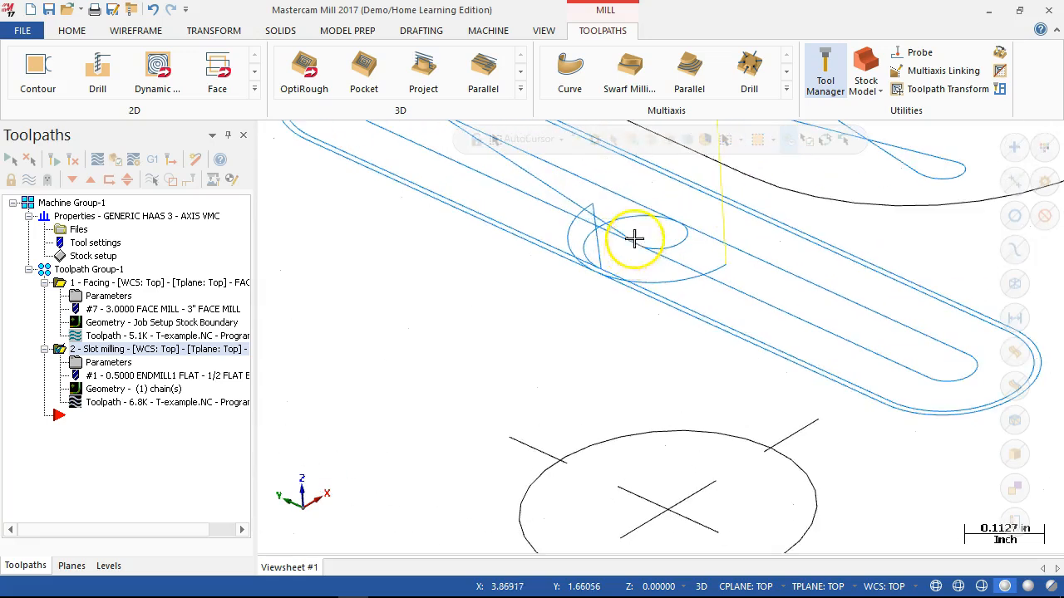
scroll(615, 211, up, 2)
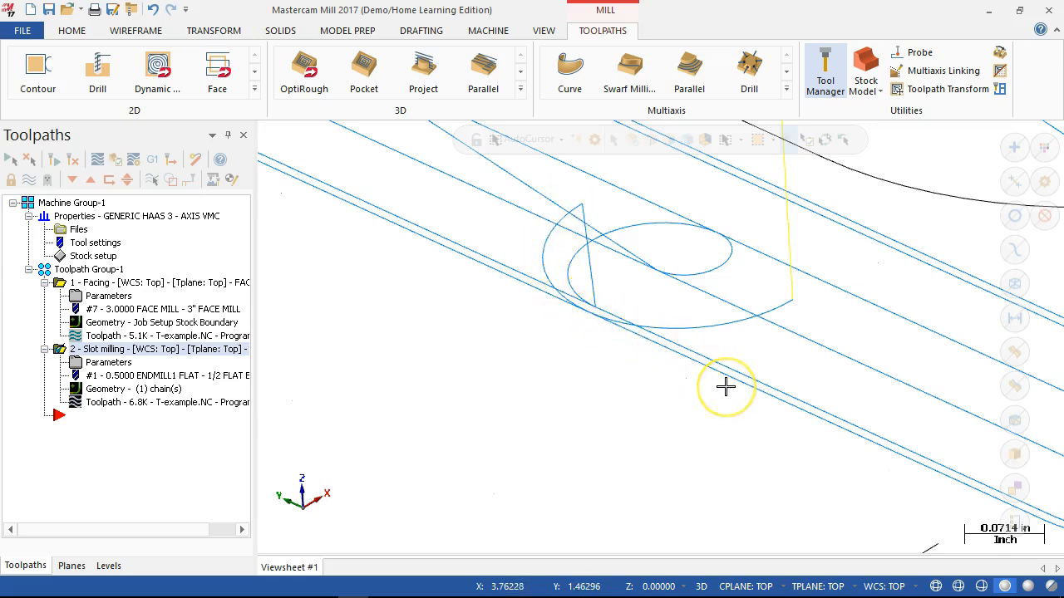
scroll(726, 387, down, 3)
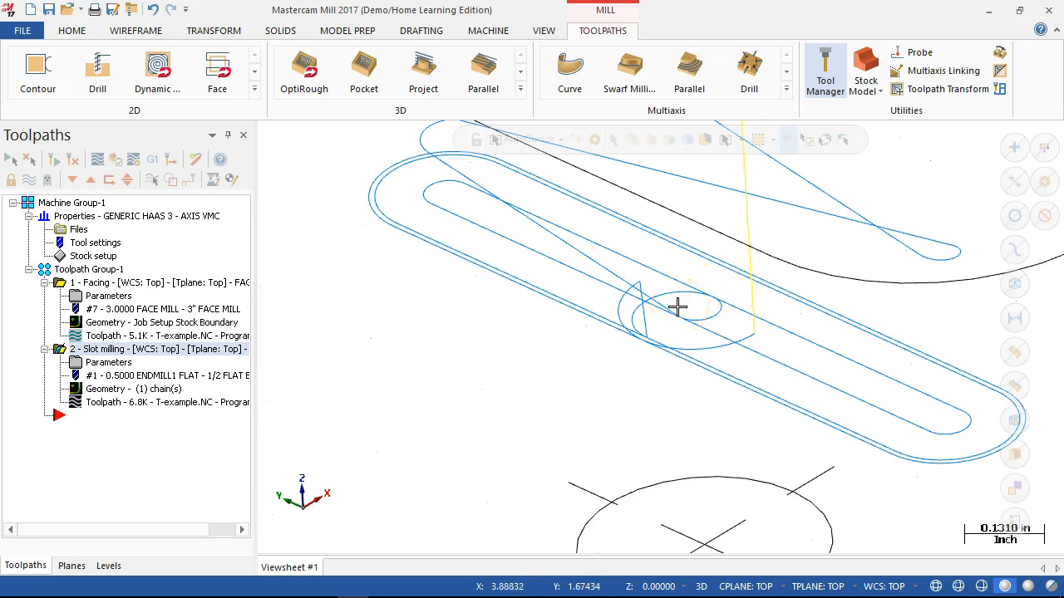
middle_drag(660, 323, 659, 337)
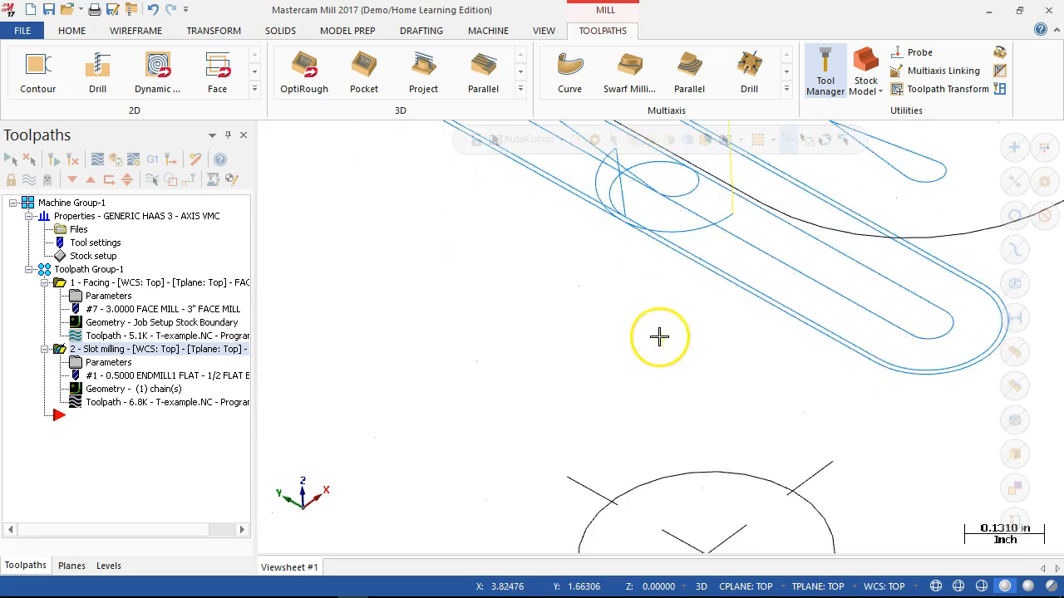
scroll(660, 337, down, 6)
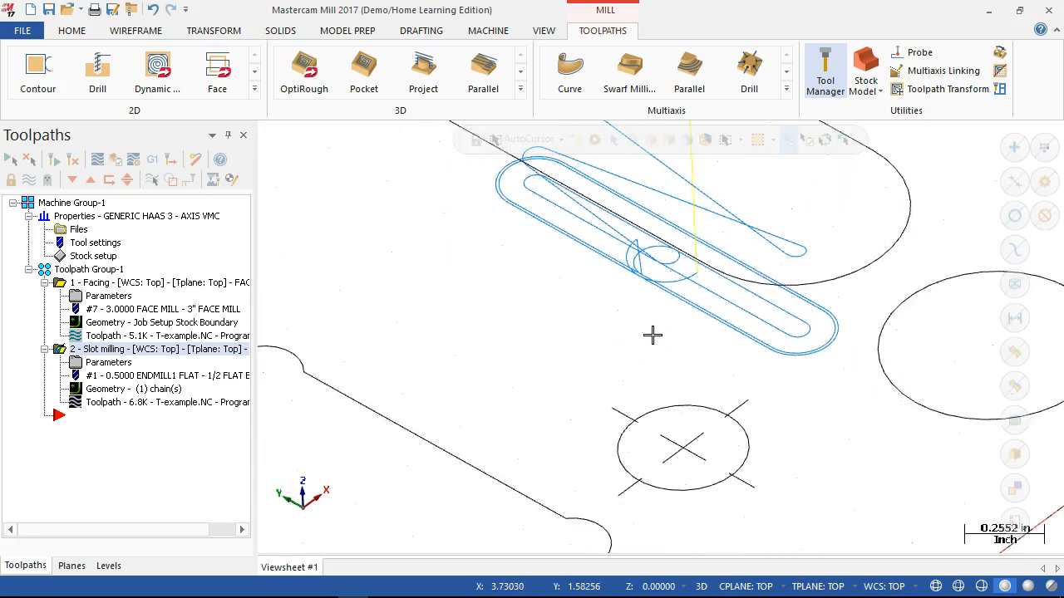
middle_drag(646, 333, 501, 328)
scroll(945, 510, up, 2)
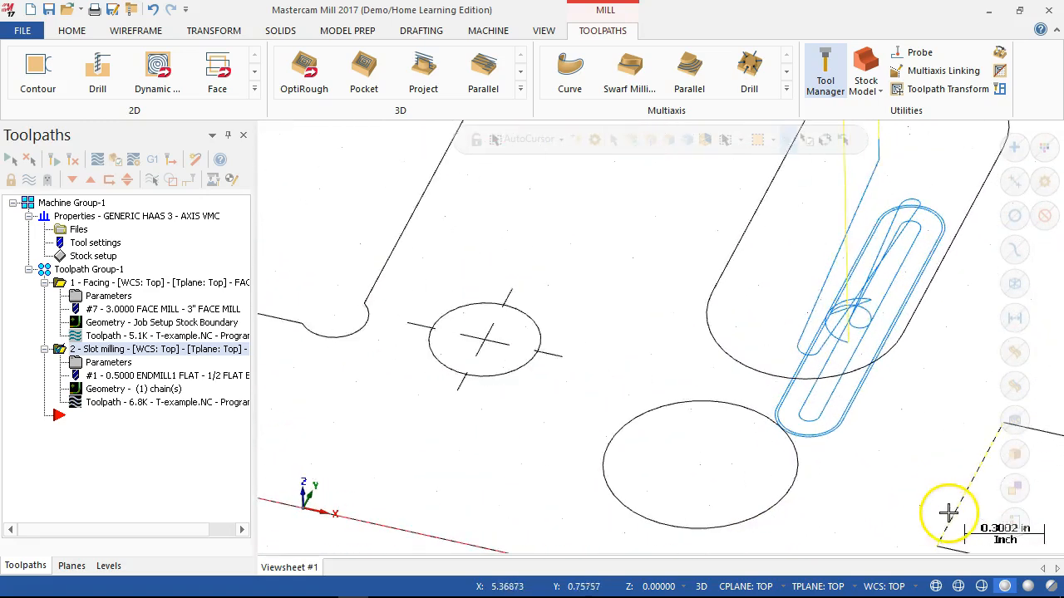
middle_drag(891, 394, 890, 372)
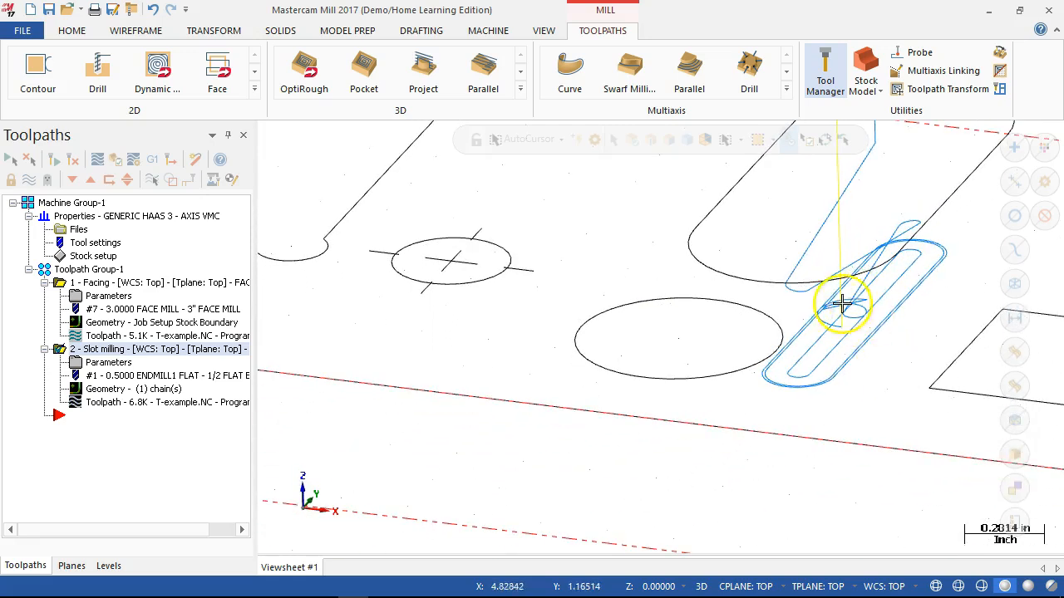
scroll(843, 308, up, 3)
scroll(853, 334, up, 3)
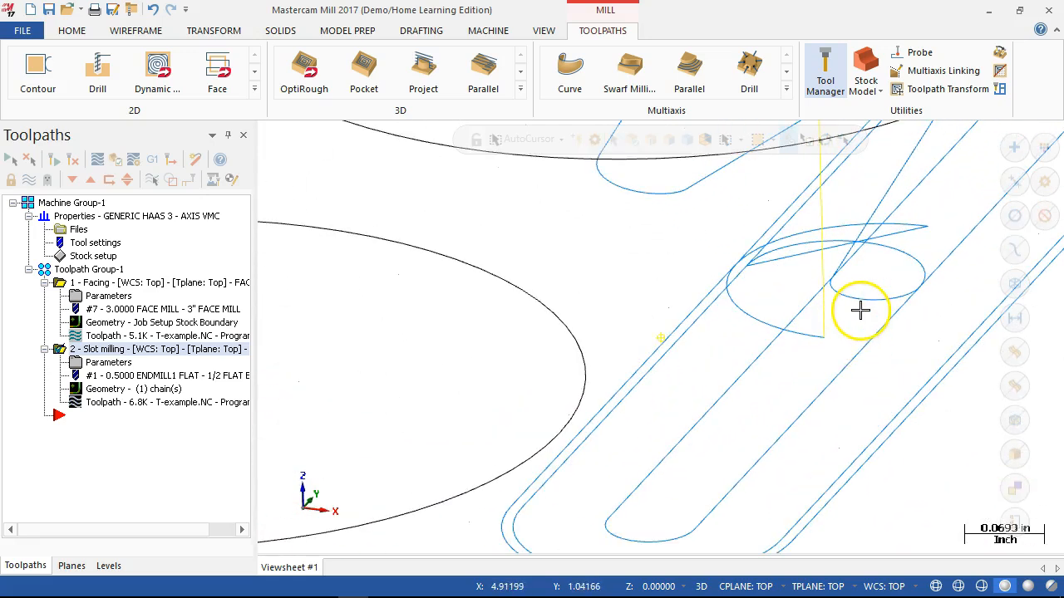
middle_drag(861, 310, 861, 300)
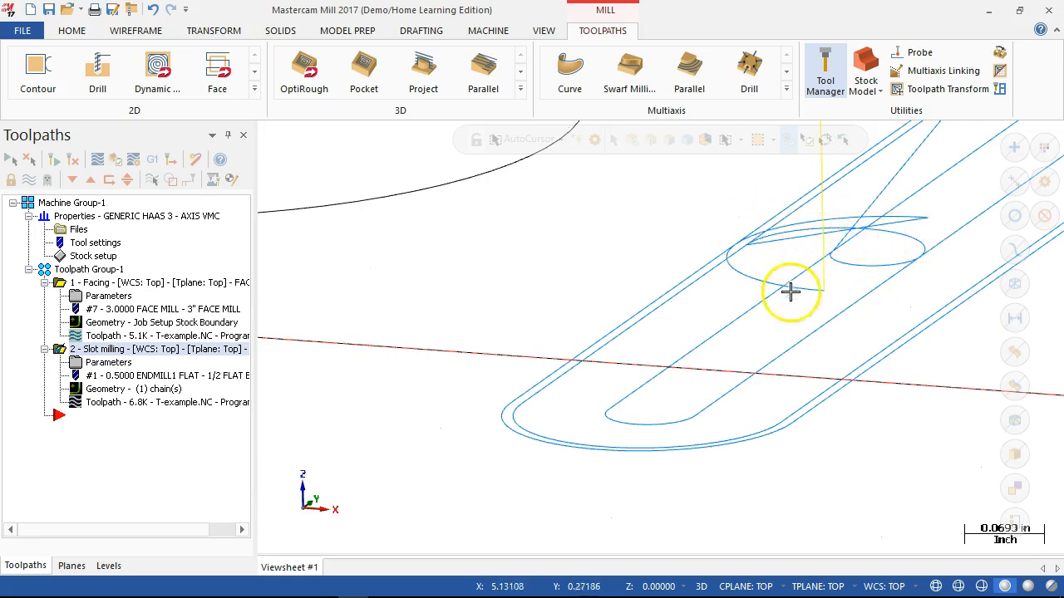
mouse_move(742, 586)
key(alt+1)
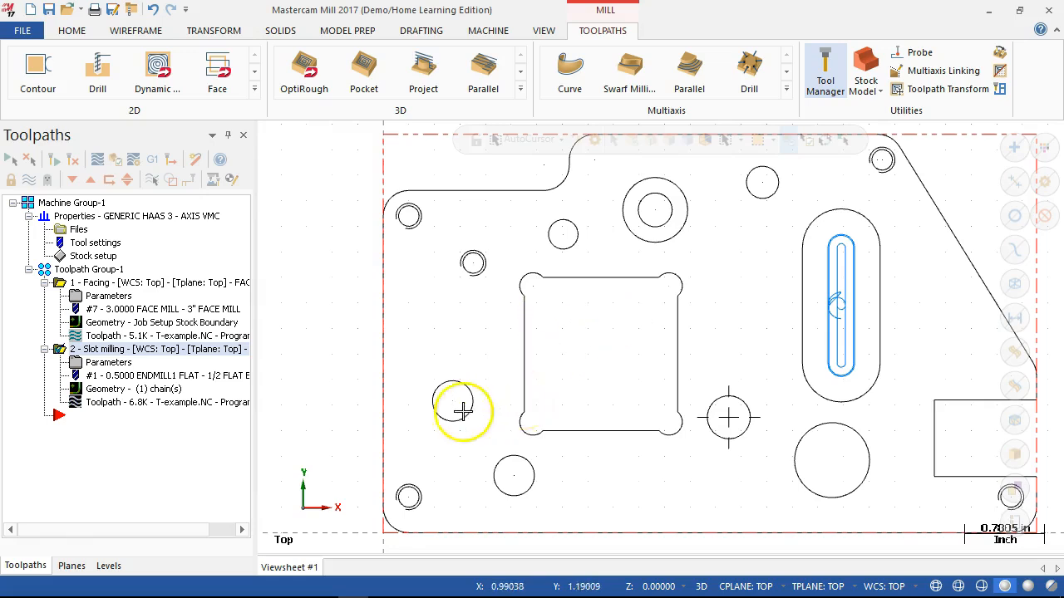
- Duplicate the slot milling operation by copying it and pasting it at the end of the toolpath group
right_click(100, 356)
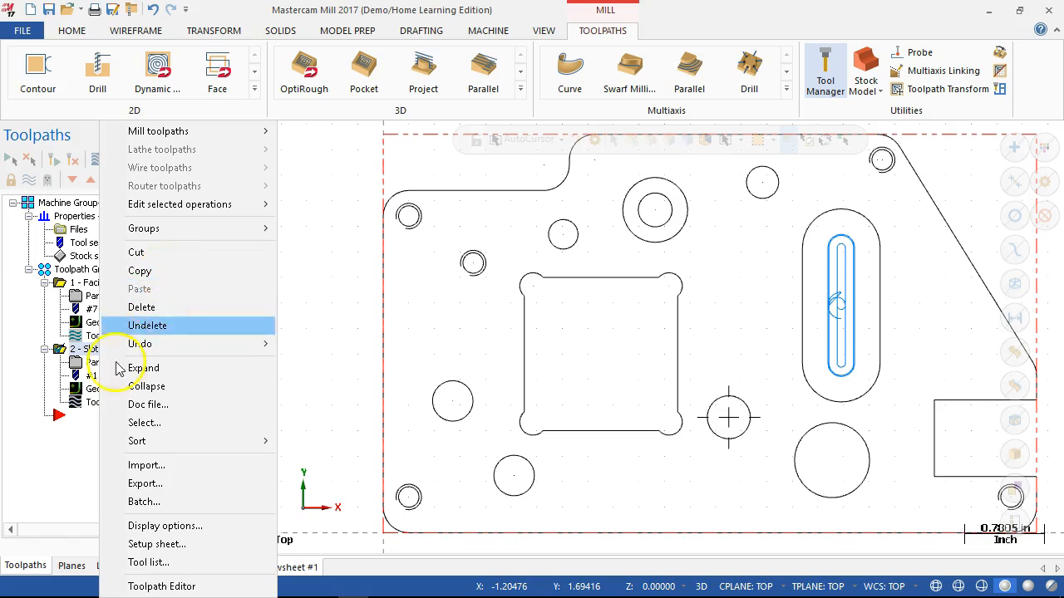
click(73, 439)
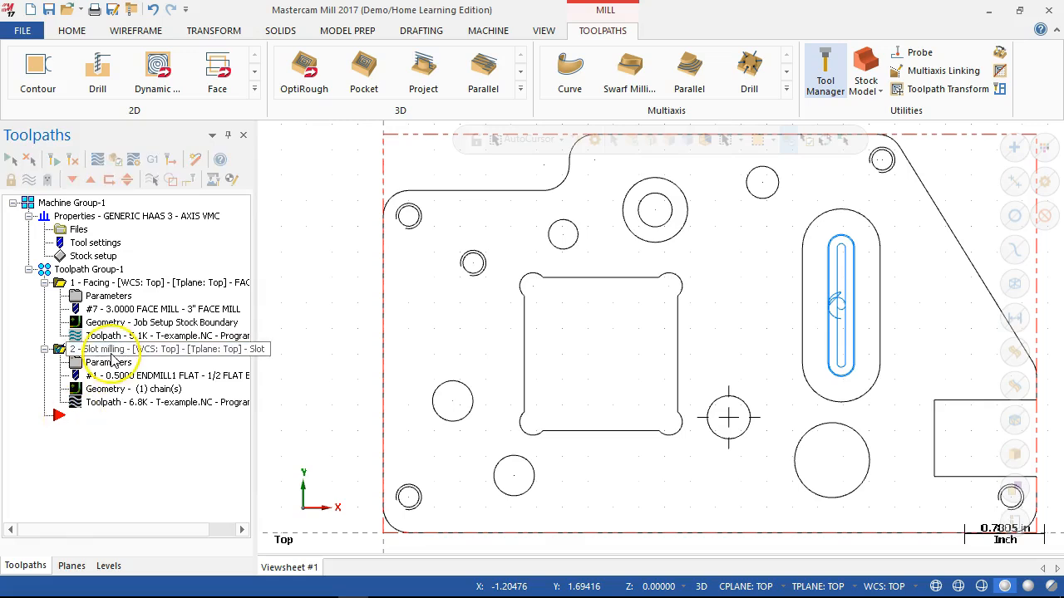
right_click(112, 358)
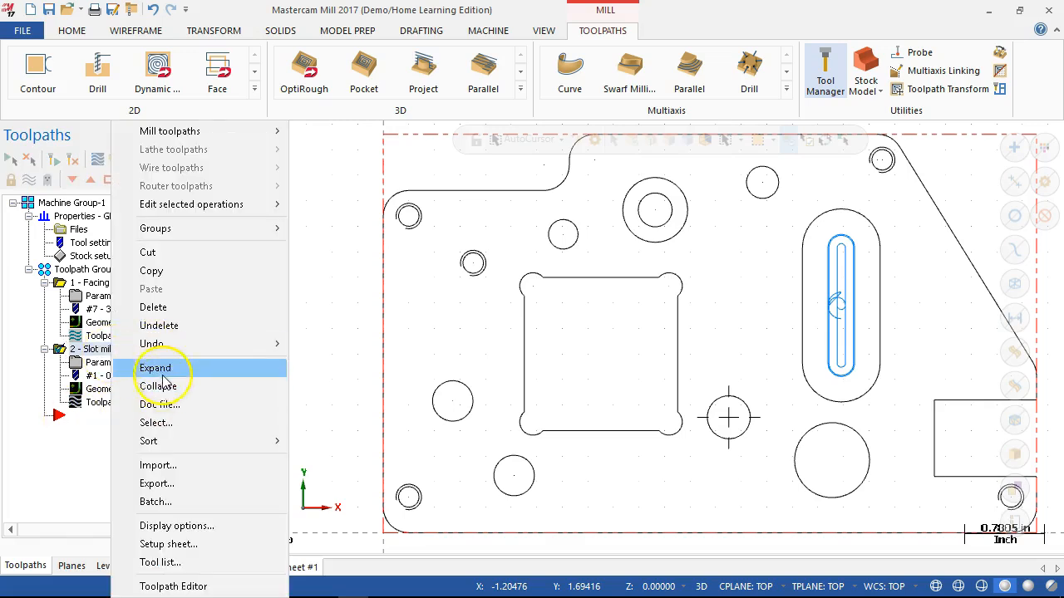
click(158, 270)
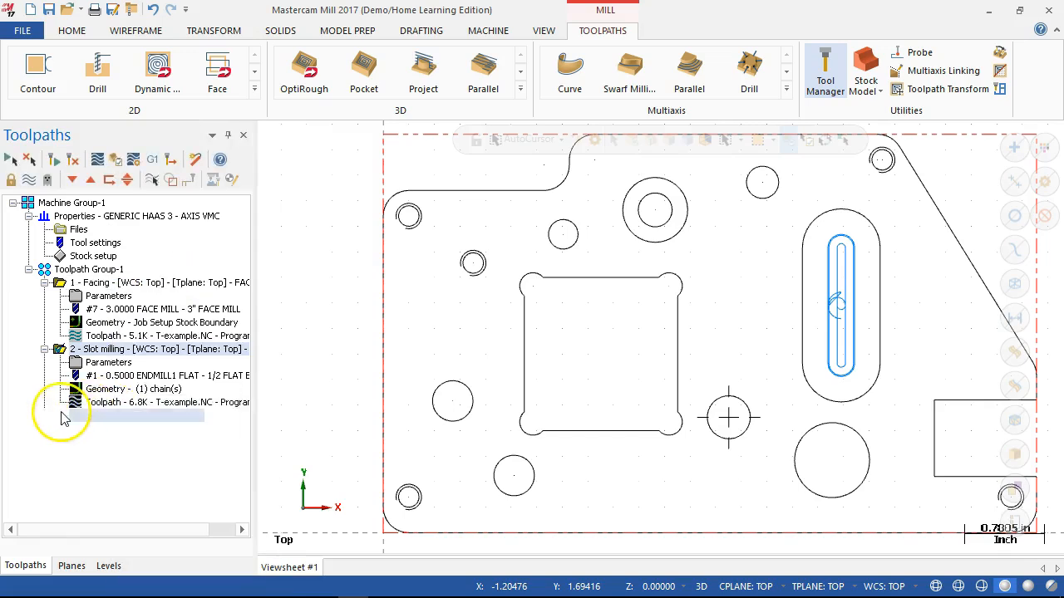
right_click(65, 416)
click(117, 288)
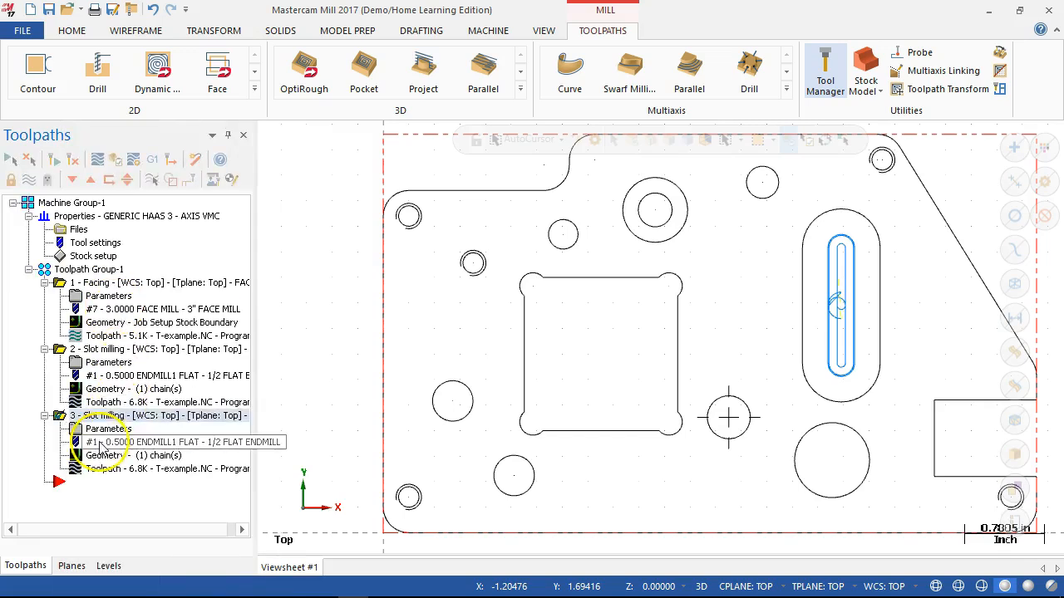
- Open the copied slot milling operation's parameters and change its toolpath type to Pocket
click(98, 430)
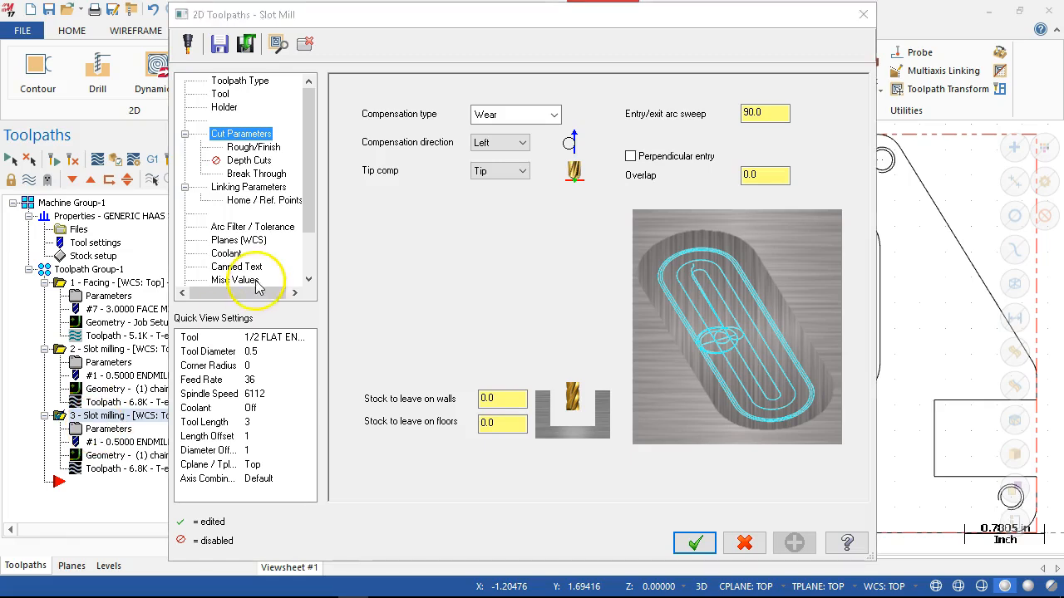
click(223, 80)
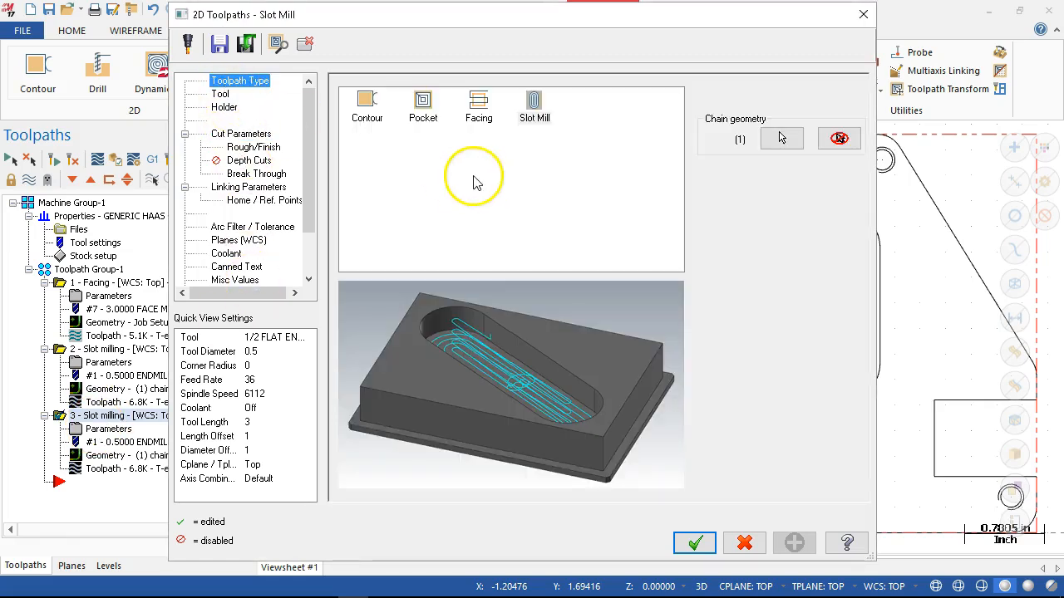
click(423, 103)
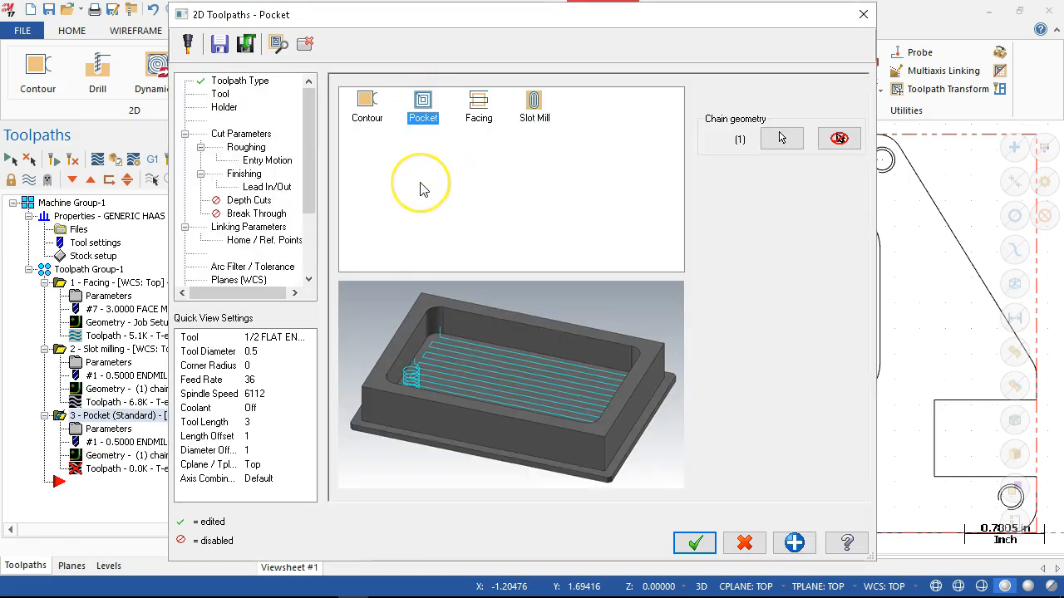
- Review the pocket operation's tool, and set the stock to leave on walls and floors to 0
click(220, 93)
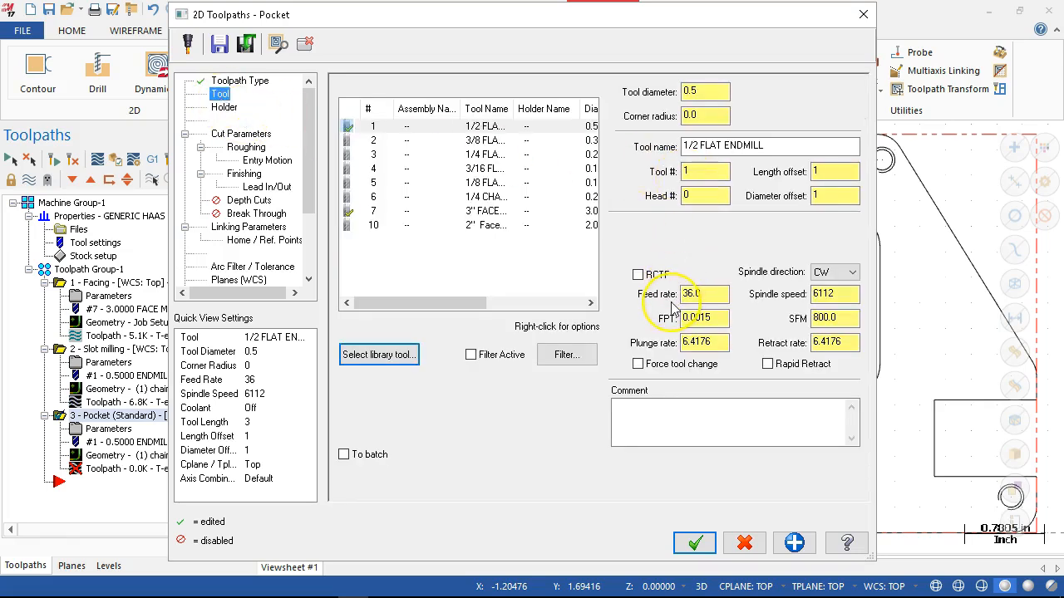
click(236, 134)
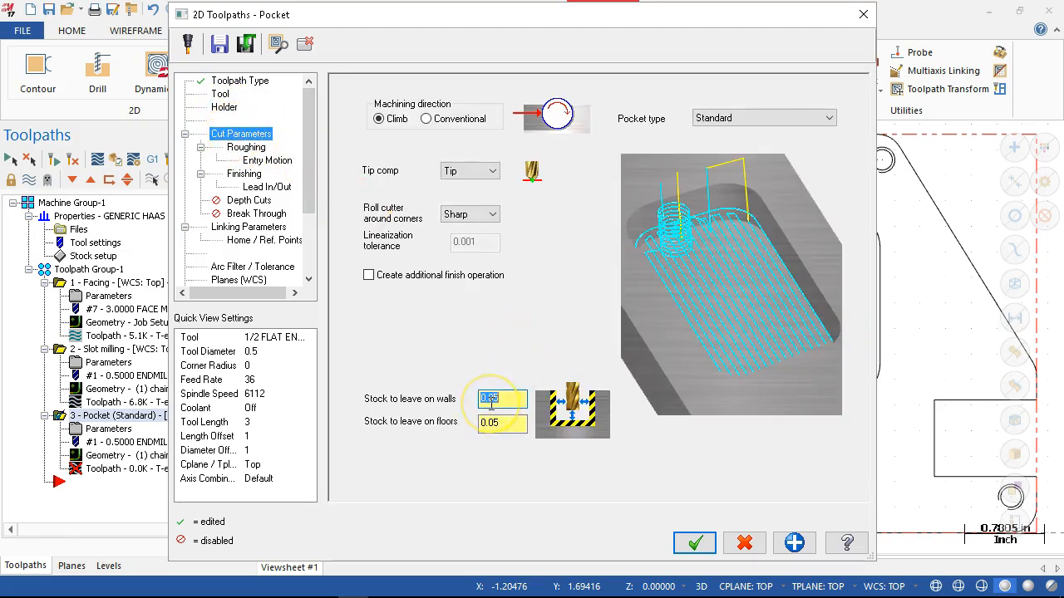
text(0)
key(Tab)
text(0)
key(Tab)
- Review the pocket's linking parameters and roughing methods, and choose Morph Spiral as the cutting method
click(247, 226)
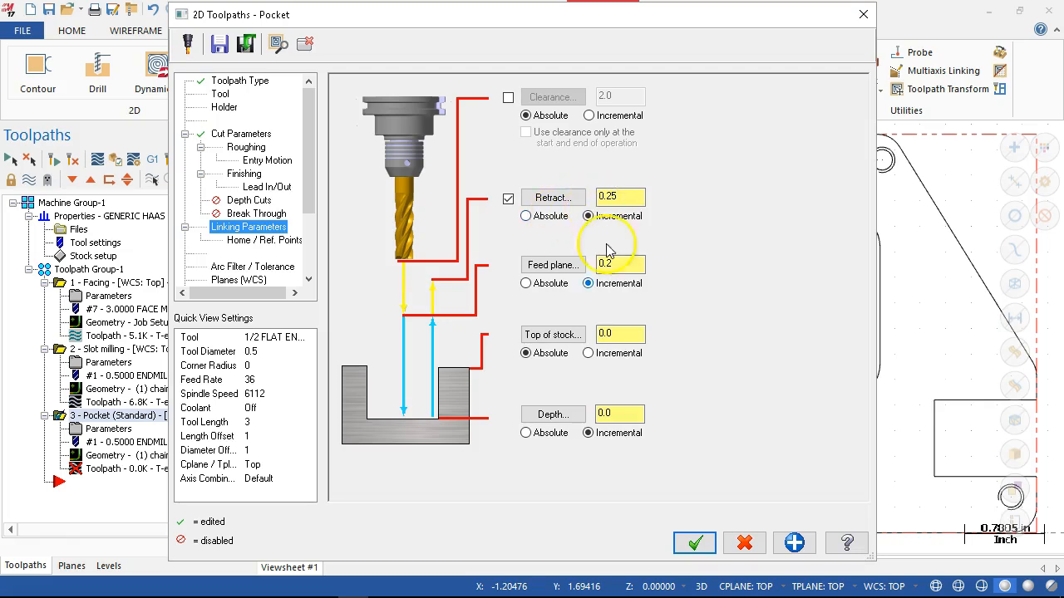
click(244, 150)
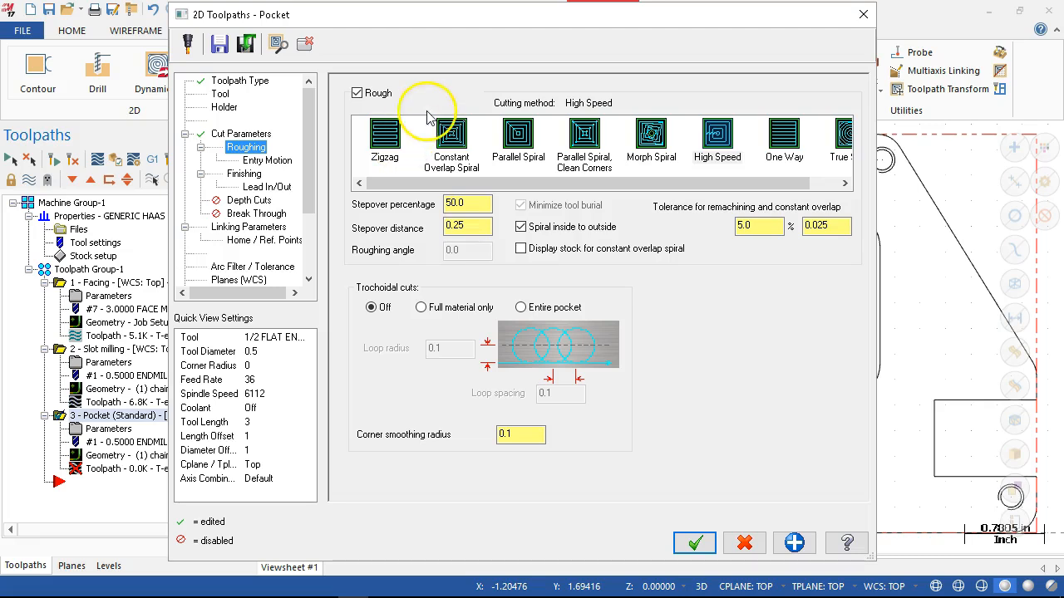
drag(433, 24, 421, 480)
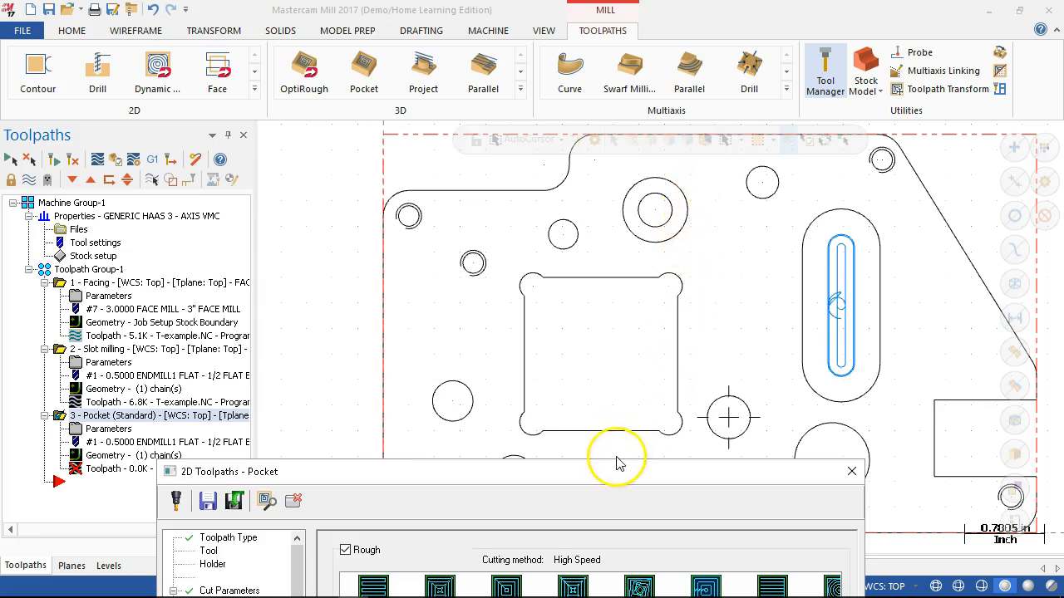
drag(623, 472, 628, 25)
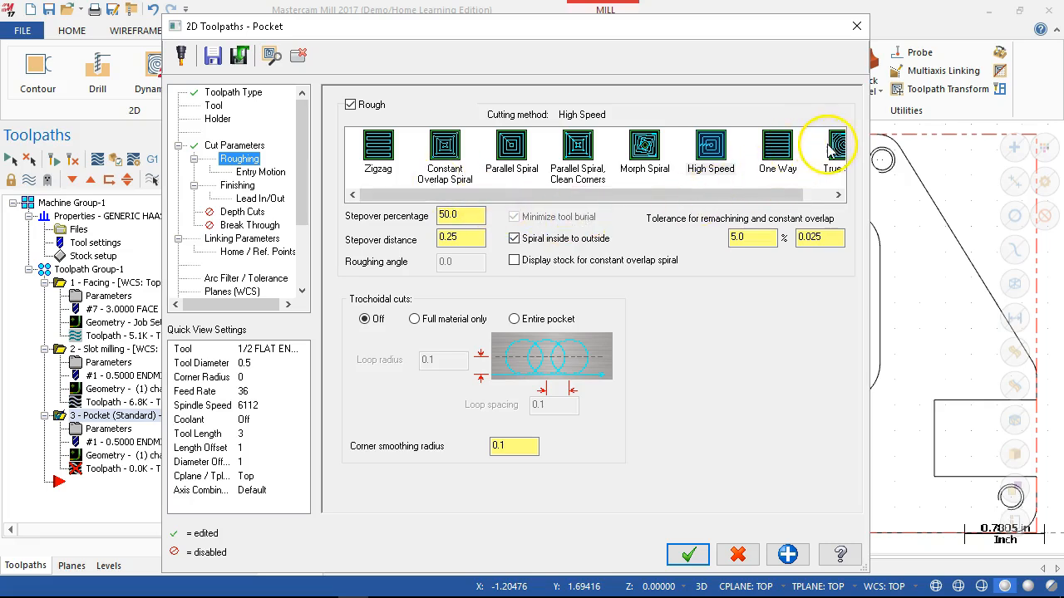
drag(789, 196, 823, 196)
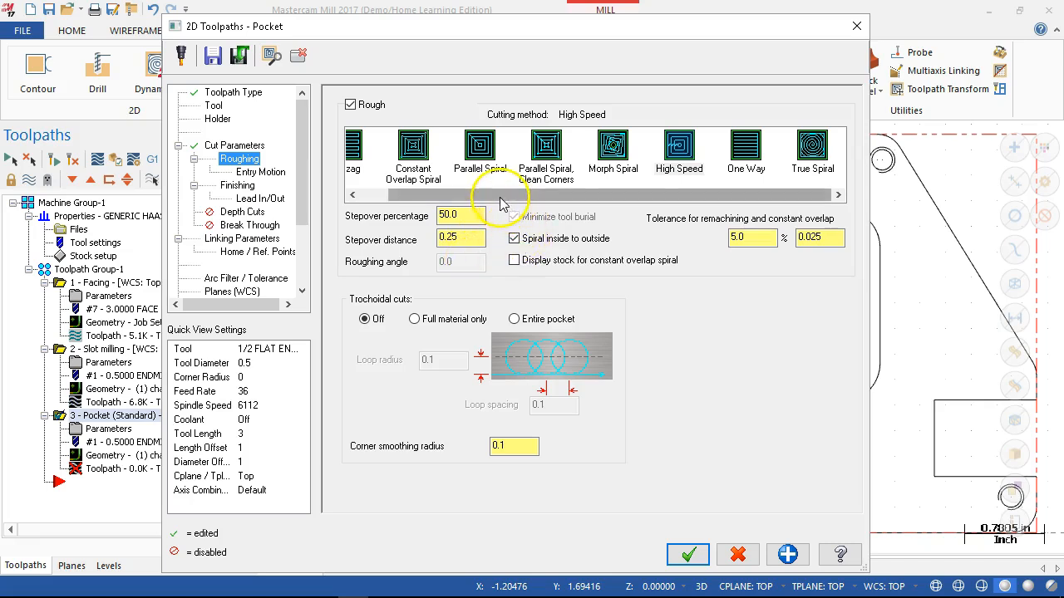
drag(500, 198, 427, 198)
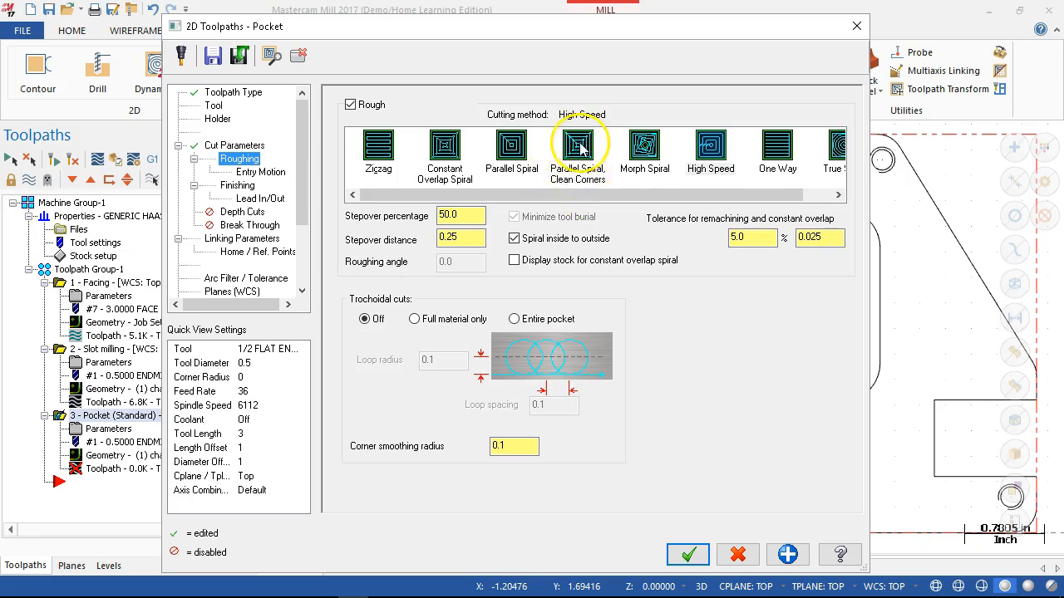
click(644, 154)
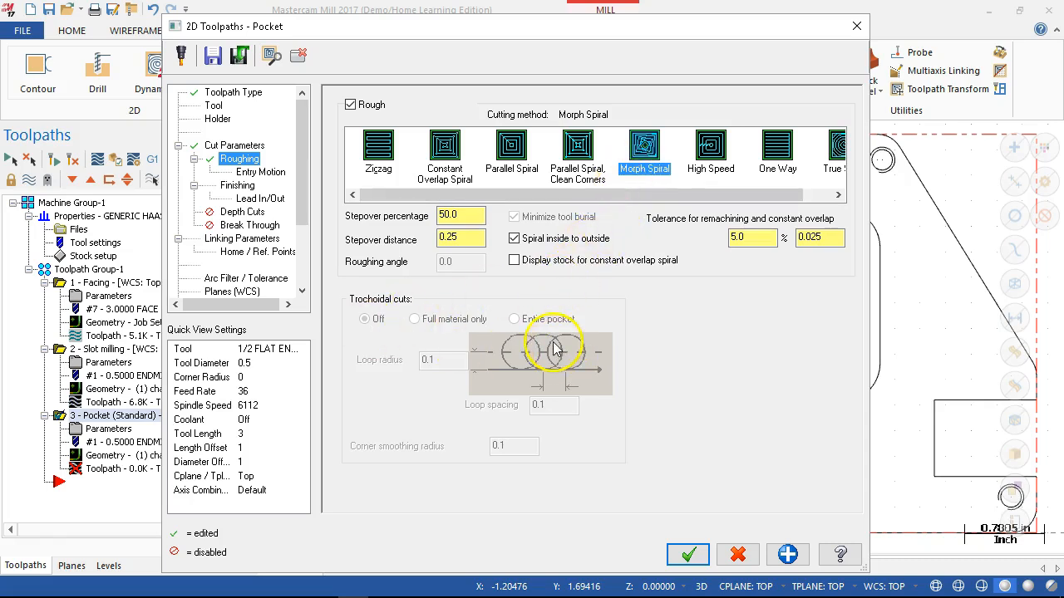
- Set the pocket's roughing stepover distance to 0.1
click(459, 217)
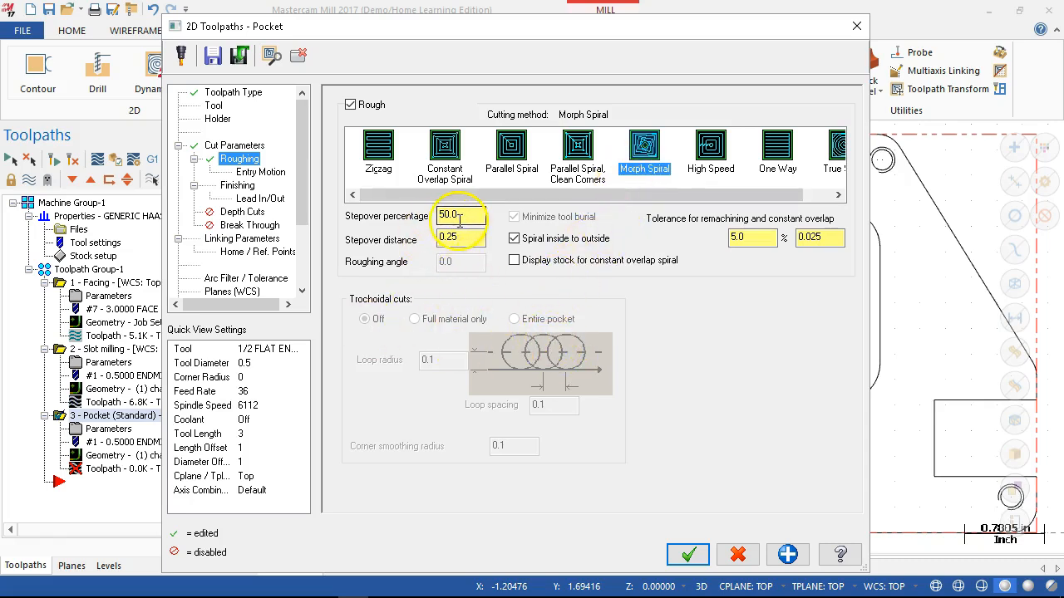
click(468, 238)
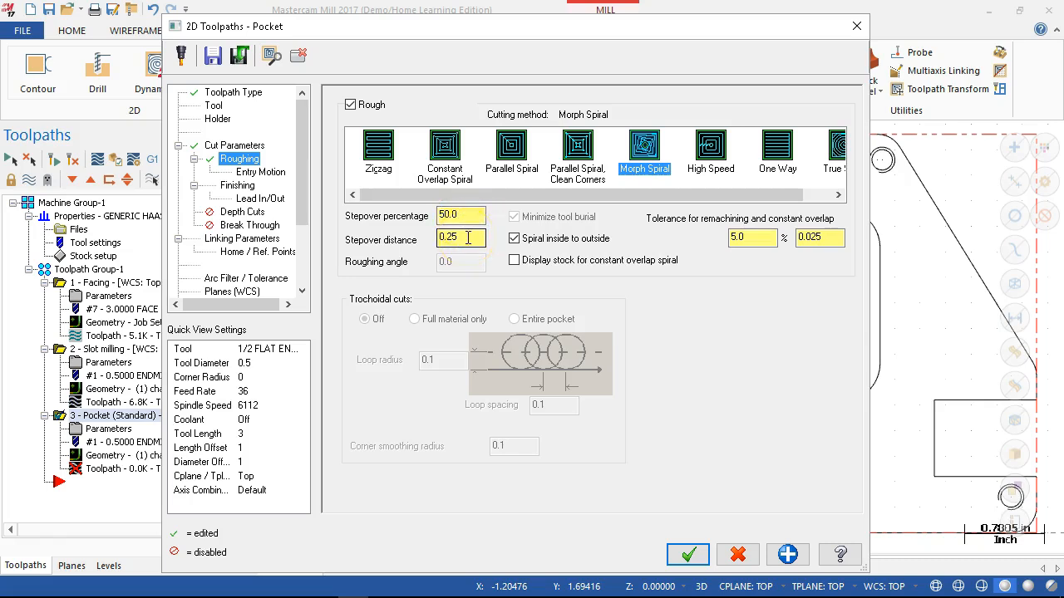
double_click(468, 238)
text(0.1)
key(Tab)
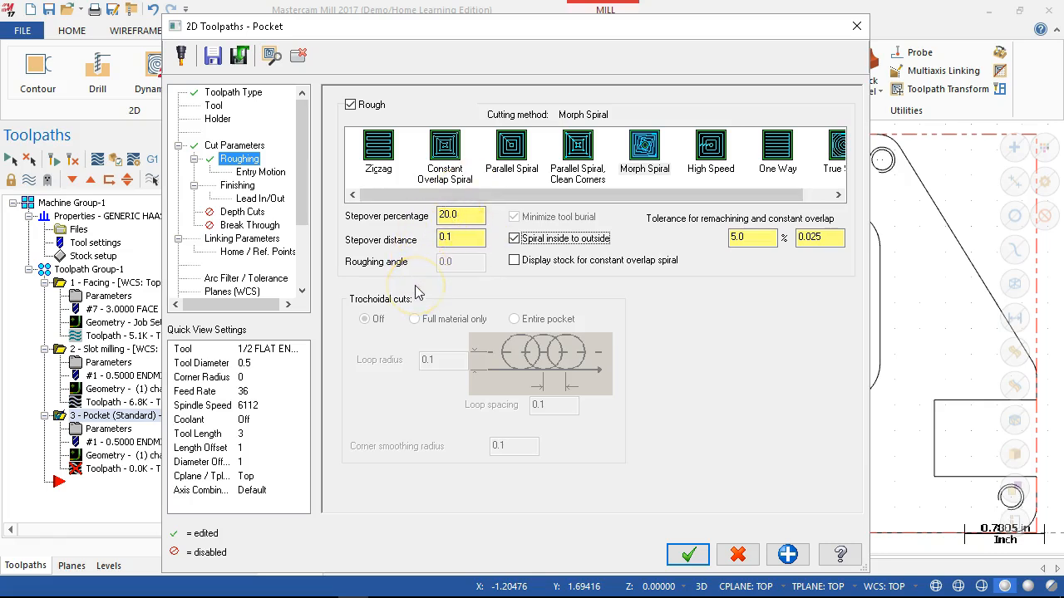
- Set the pocket's roughing entry motion to Ramp with plunge zig and zag angles of 10
click(269, 176)
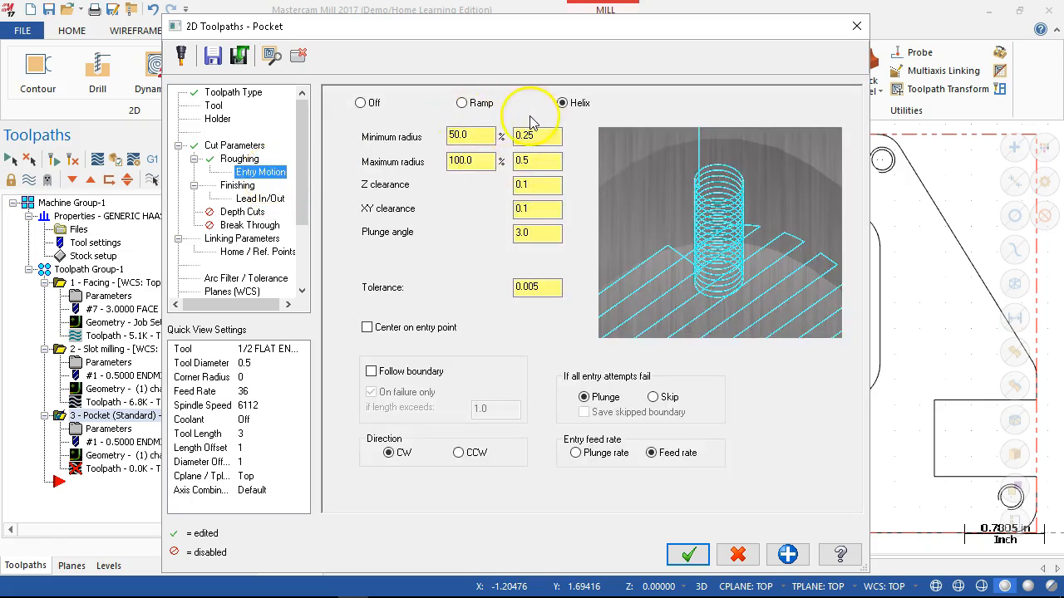
click(470, 104)
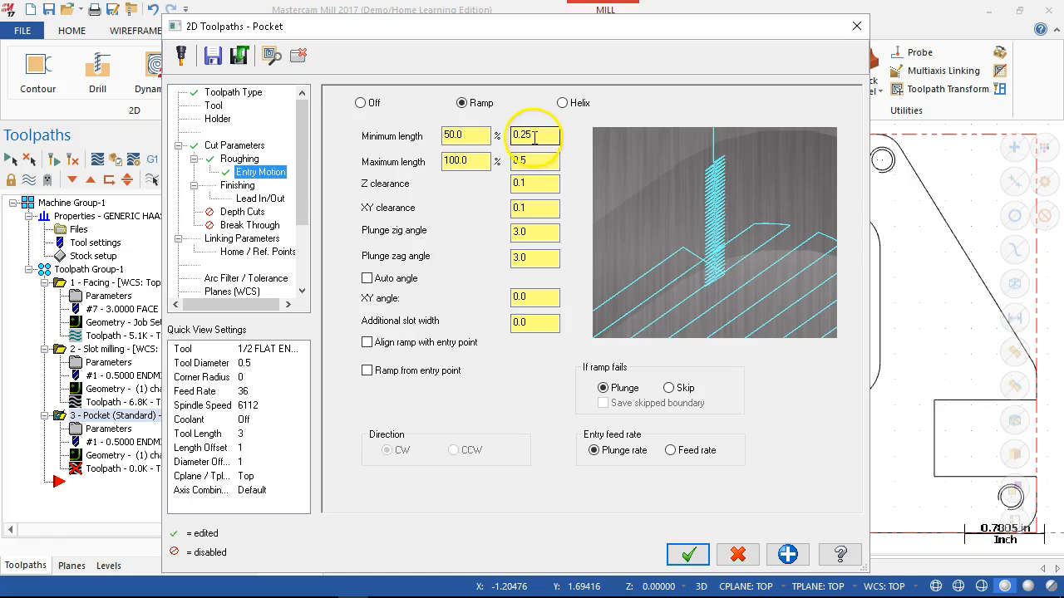
click(544, 230)
text(10)
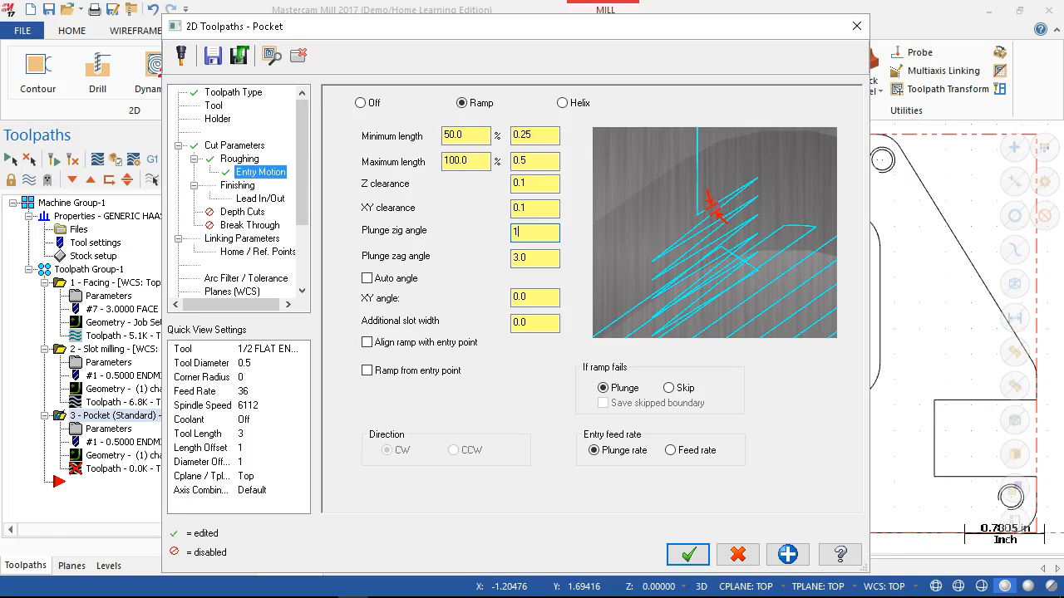
click(538, 256)
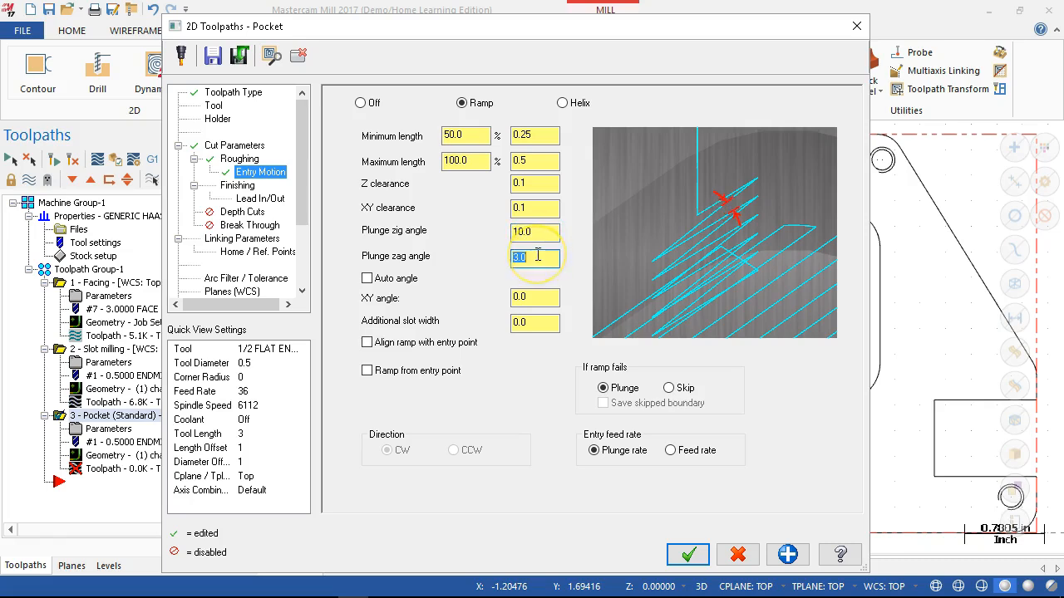
text(10)
- Review the ramp entry's plunge angles, maximum length, Z and XY clearances and additional slot width
click(539, 230)
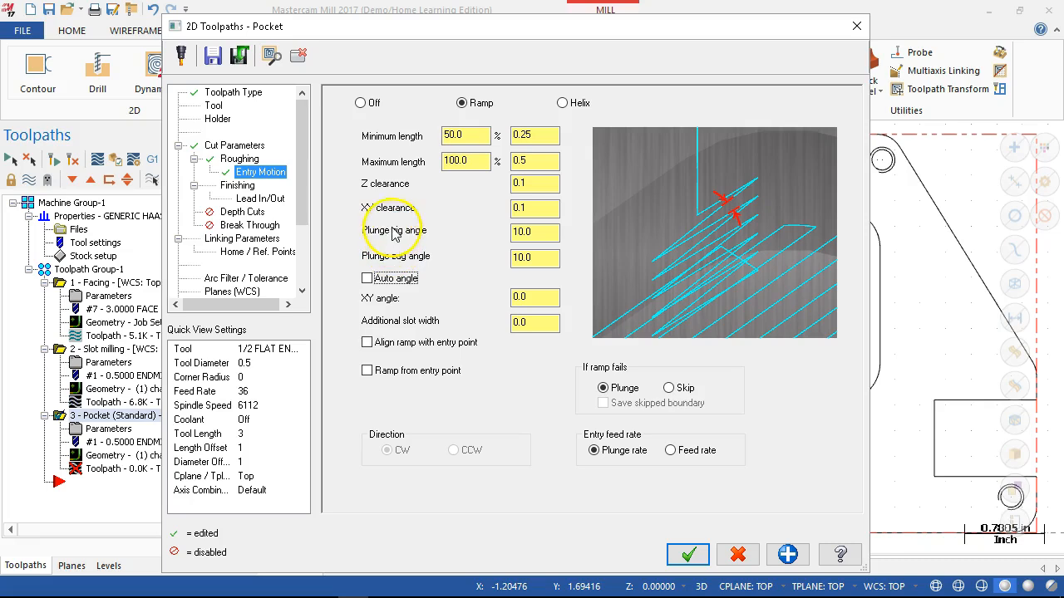
click(534, 162)
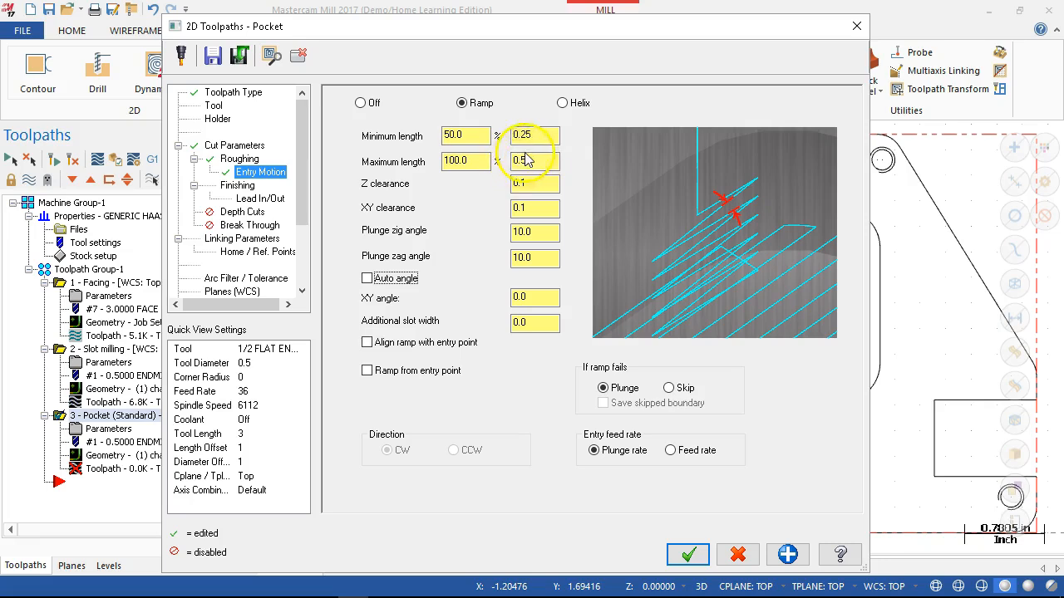
click(531, 183)
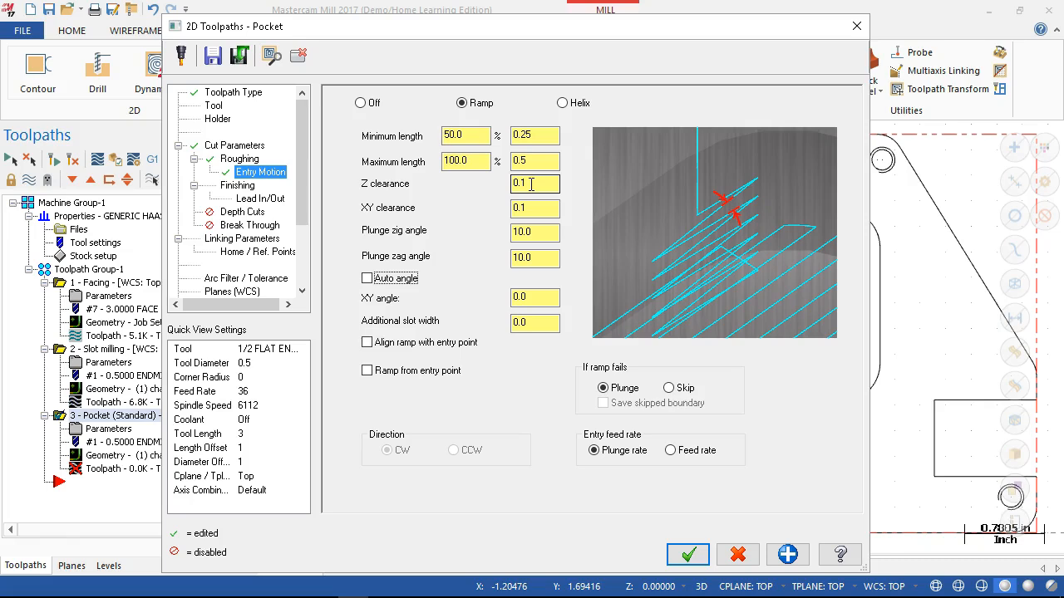
click(535, 209)
click(539, 231)
click(540, 256)
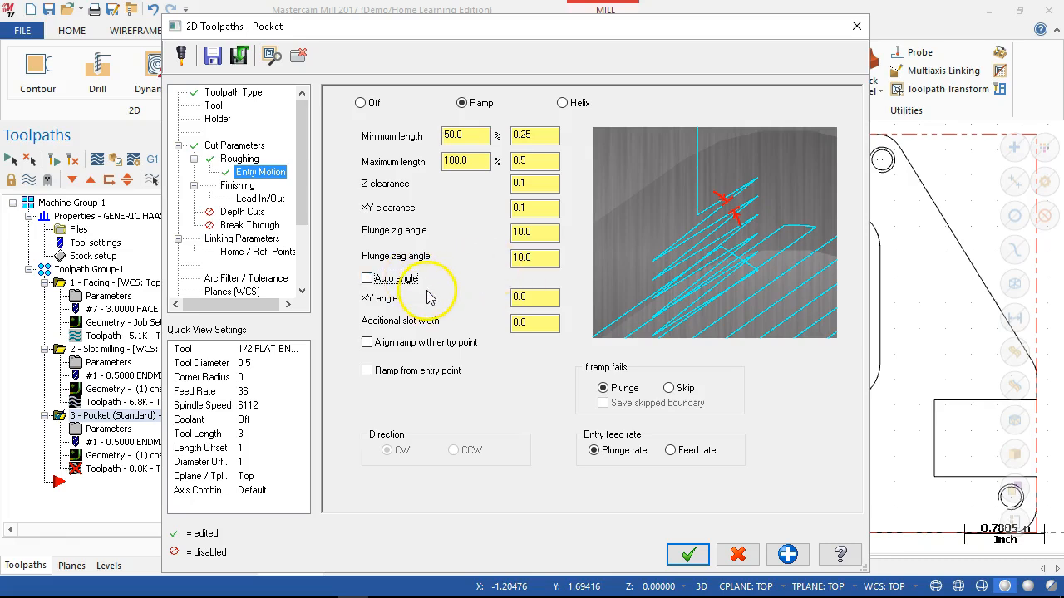
click(522, 325)
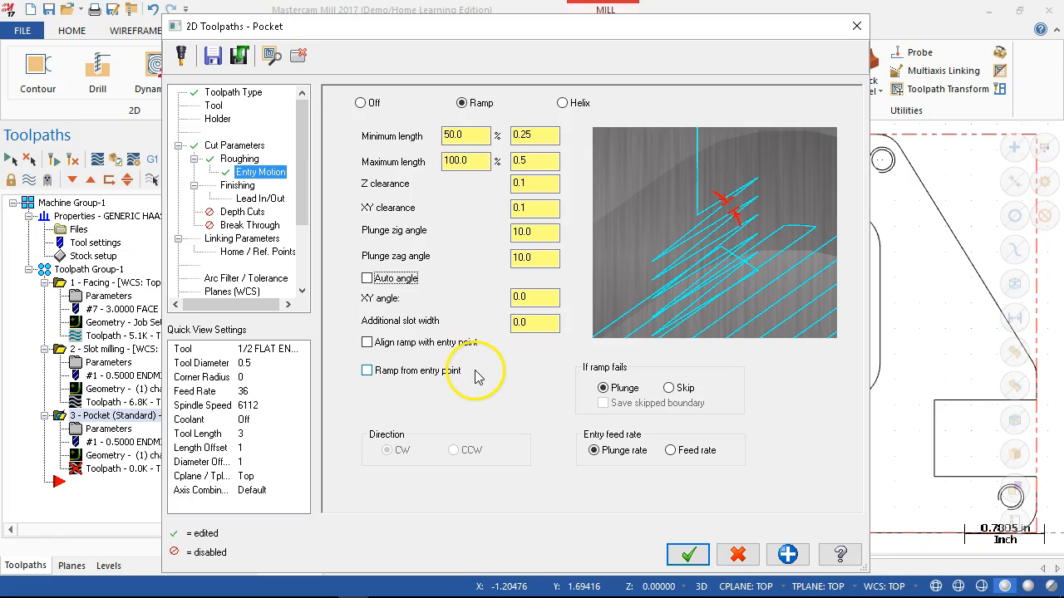
- Set the pocket's finish passes to run only at final depth, start at the closest entity and keep the tool down
click(238, 184)
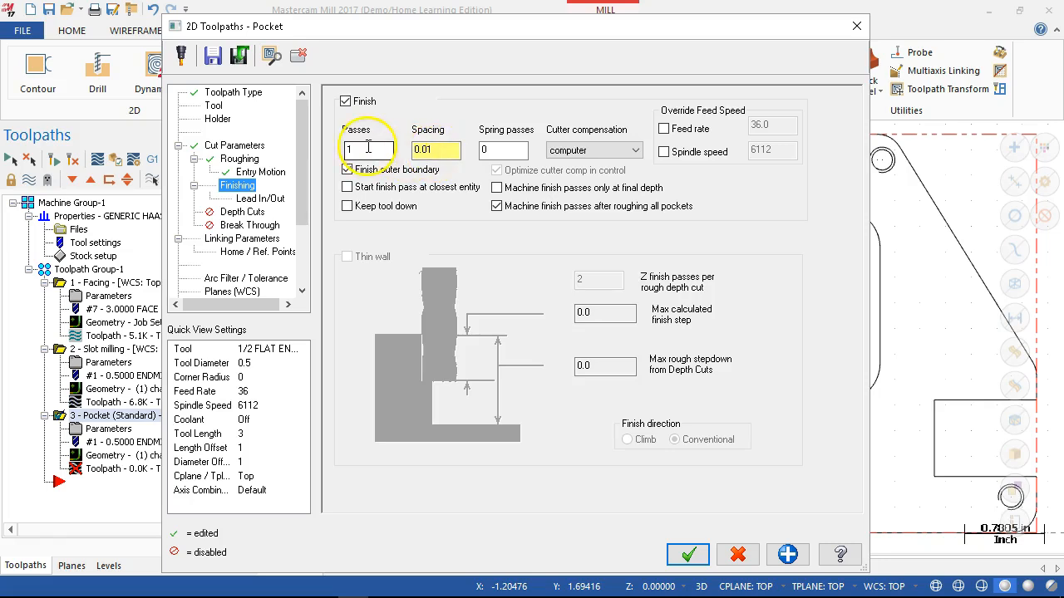
click(497, 189)
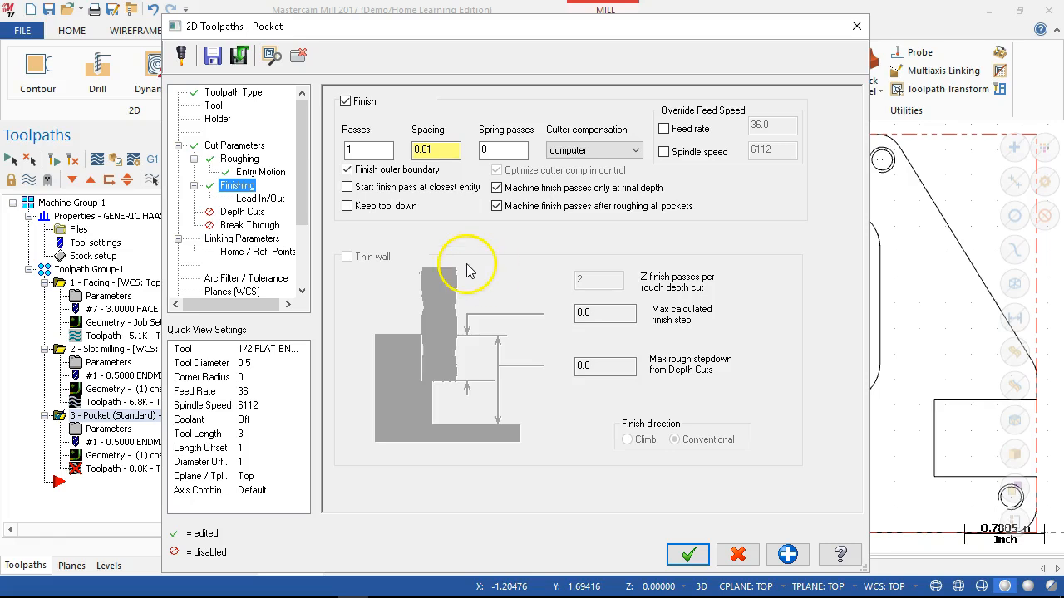
click(347, 187)
click(347, 207)
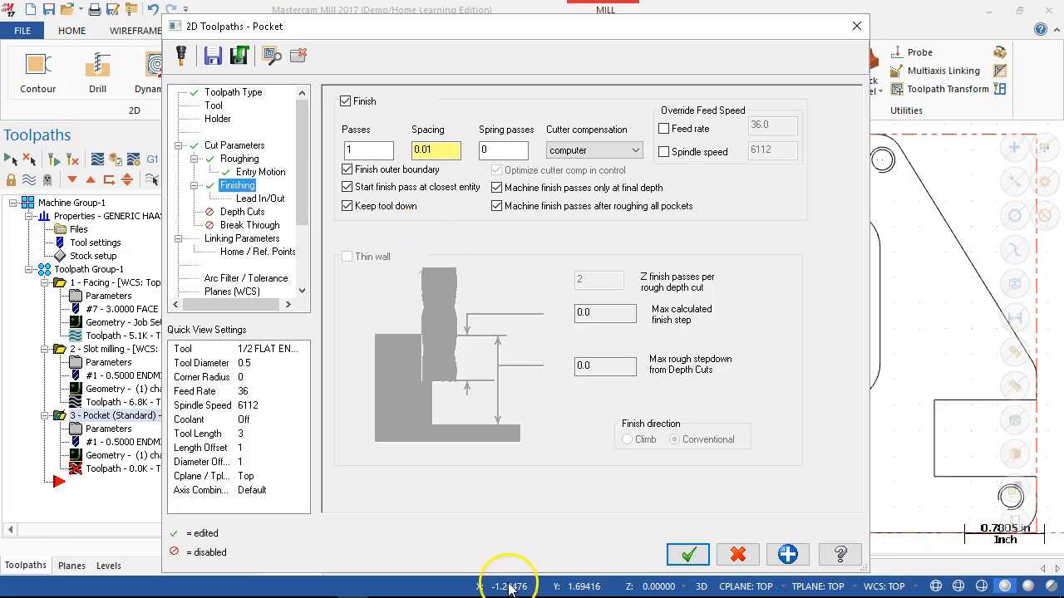
- Open the finish pass's lead in/out settings and go to the entry line length
click(247, 201)
click(502, 196)
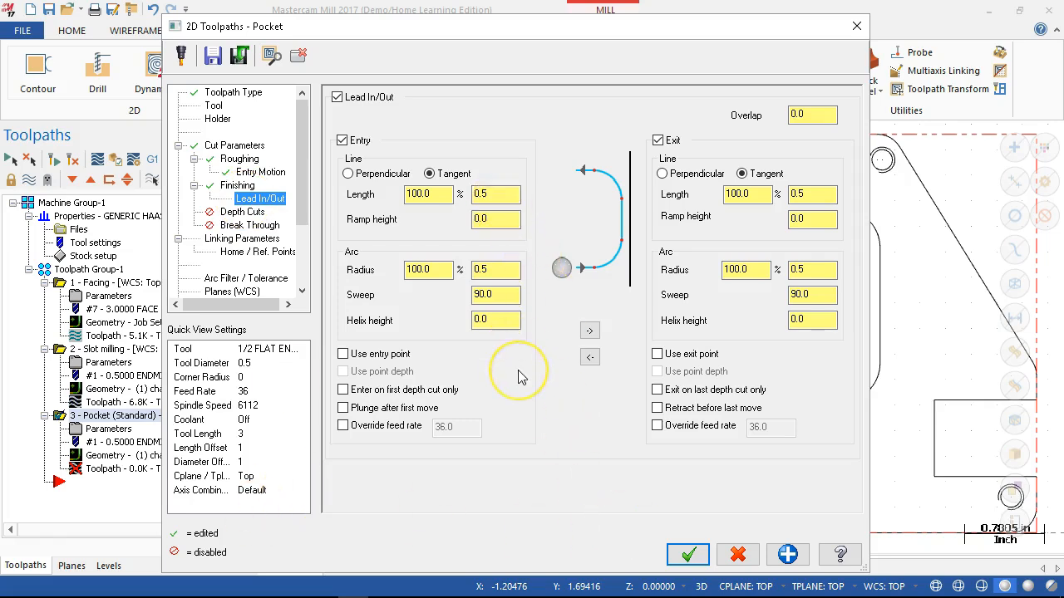
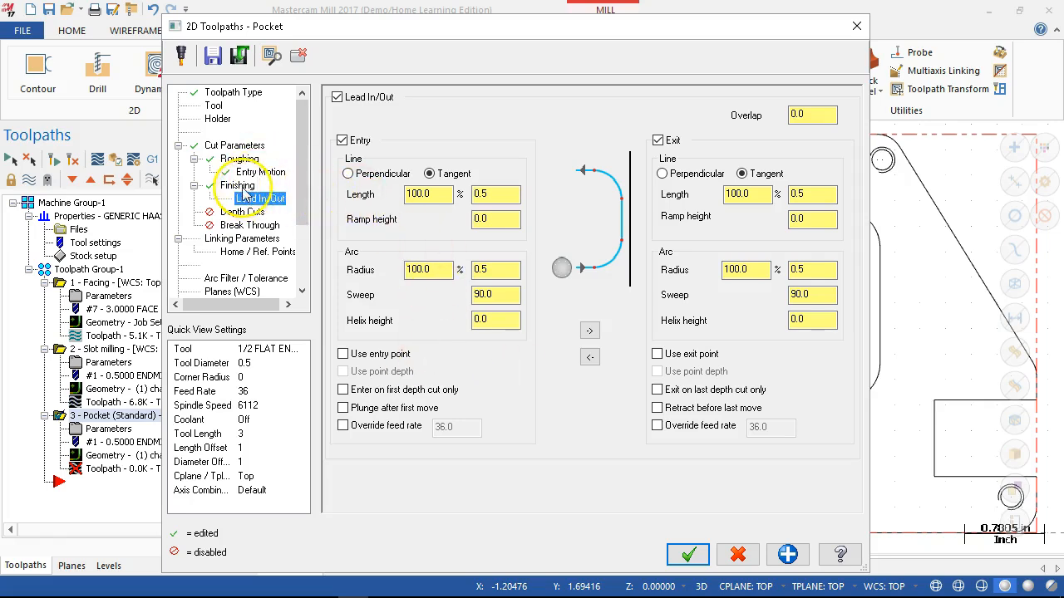
- Review the cutter compensation choices for the pocket's finish pass and return to the lead in/out settings
click(238, 185)
click(632, 149)
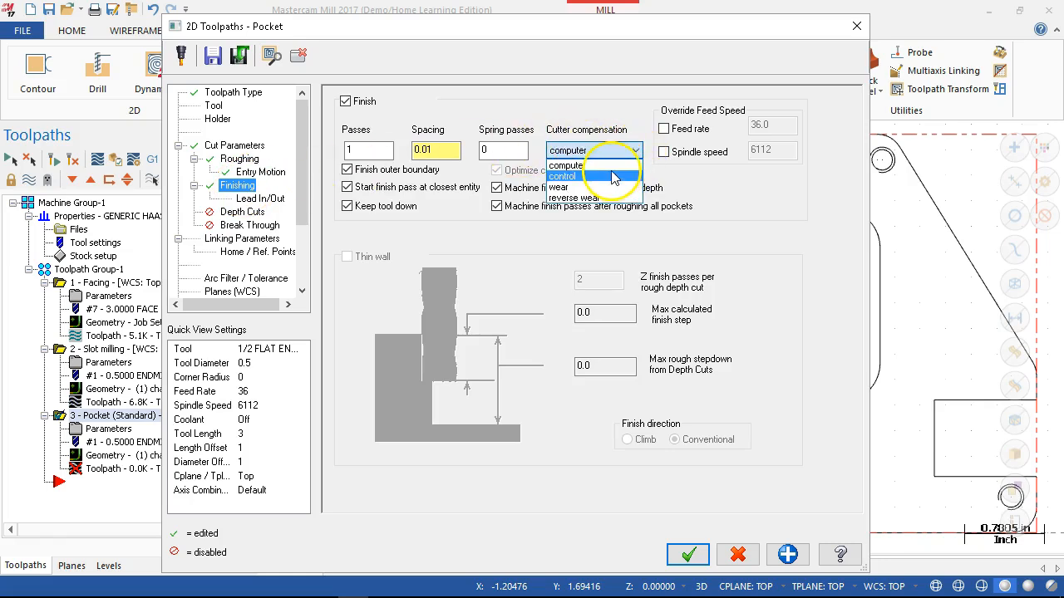
click(616, 119)
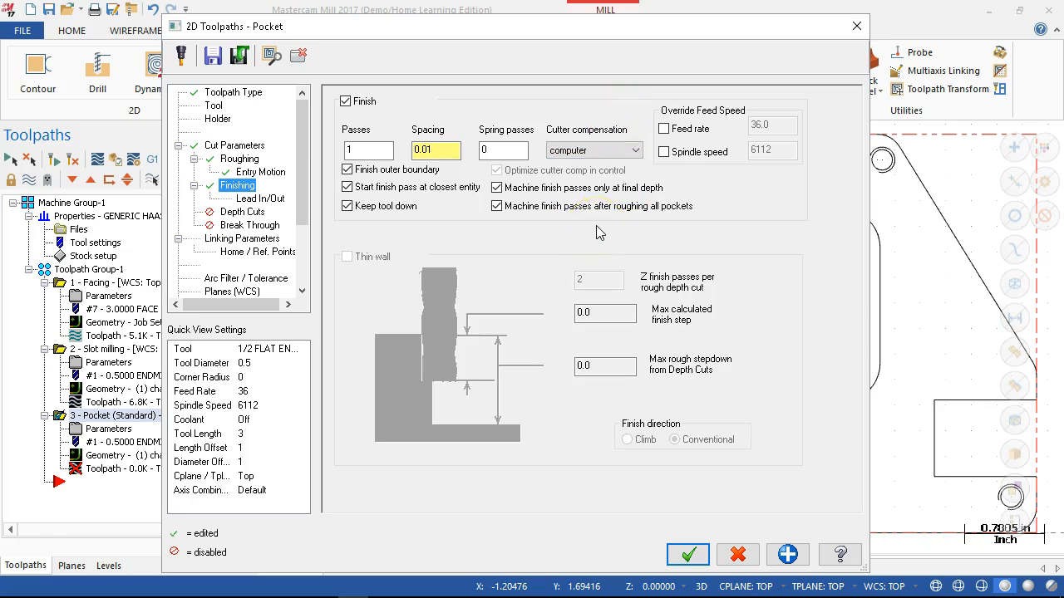
click(256, 199)
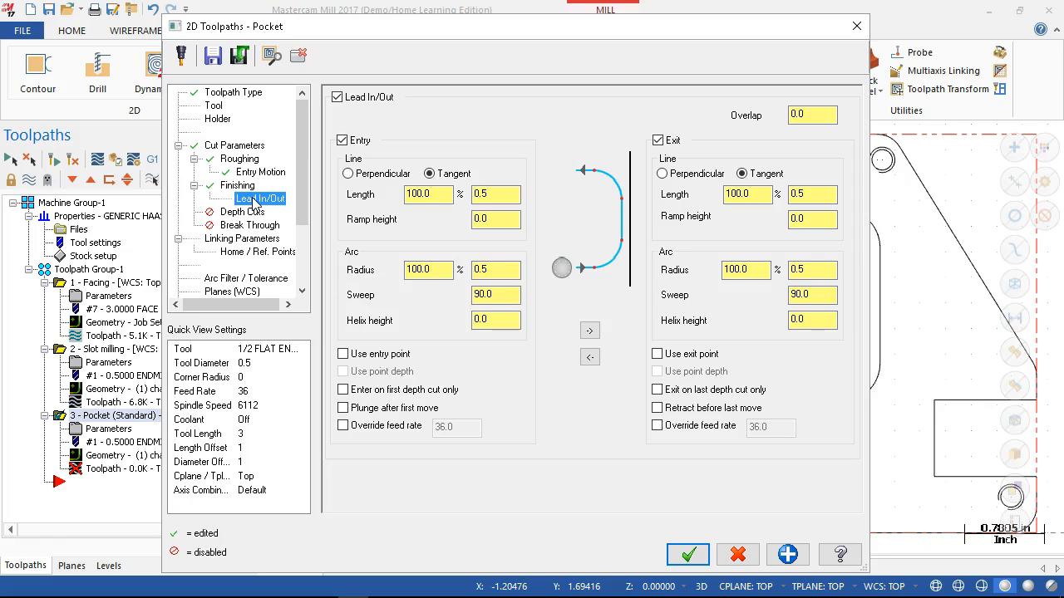
- Set the finish pass's entry line length to 0.01 in the lead in/out settings
click(261, 199)
click(493, 196)
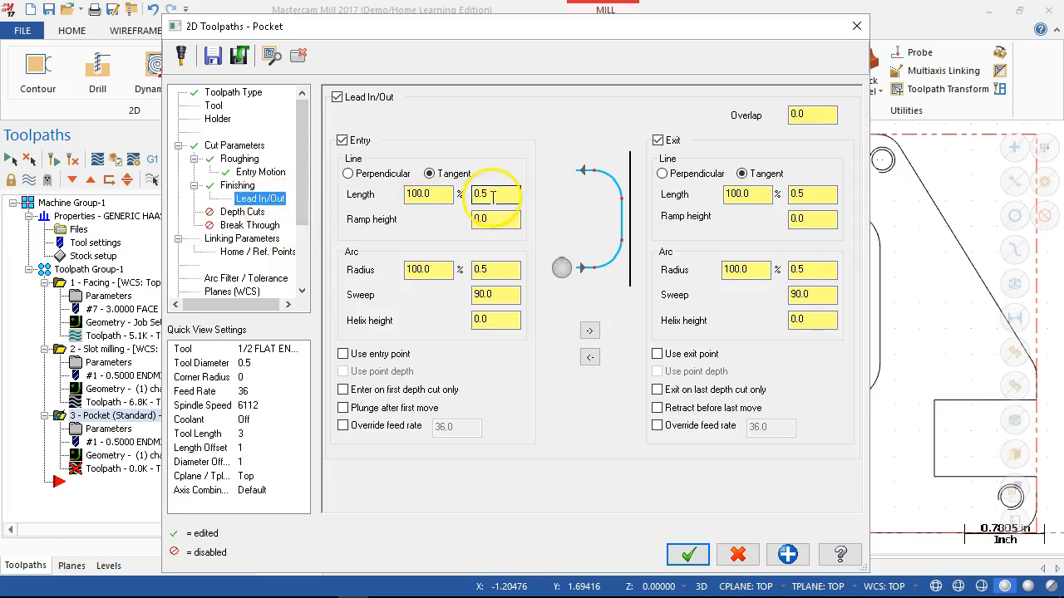
double_click(493, 196)
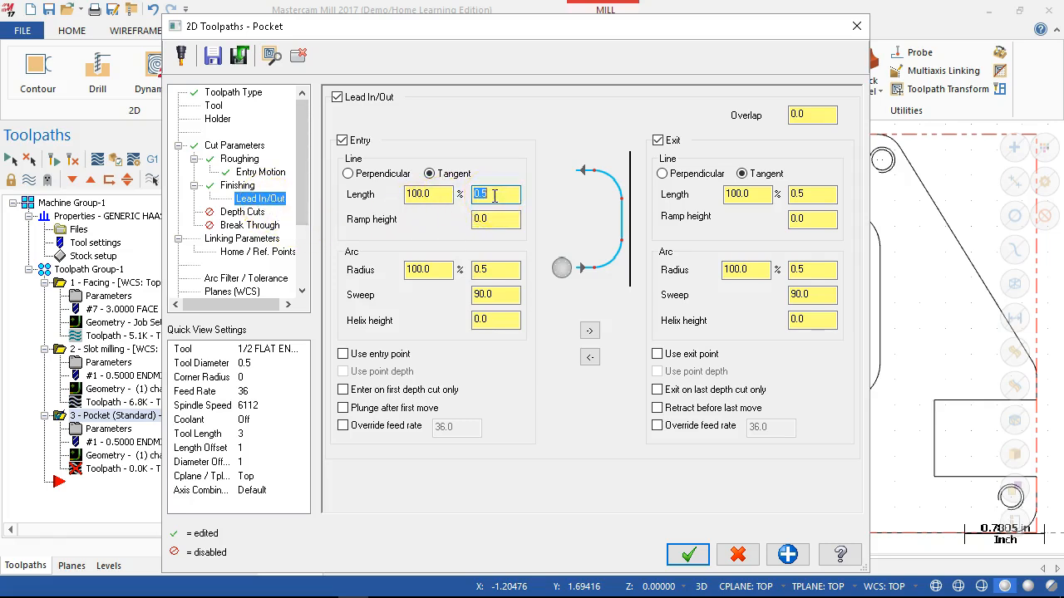
text(.01)
key(Tab)
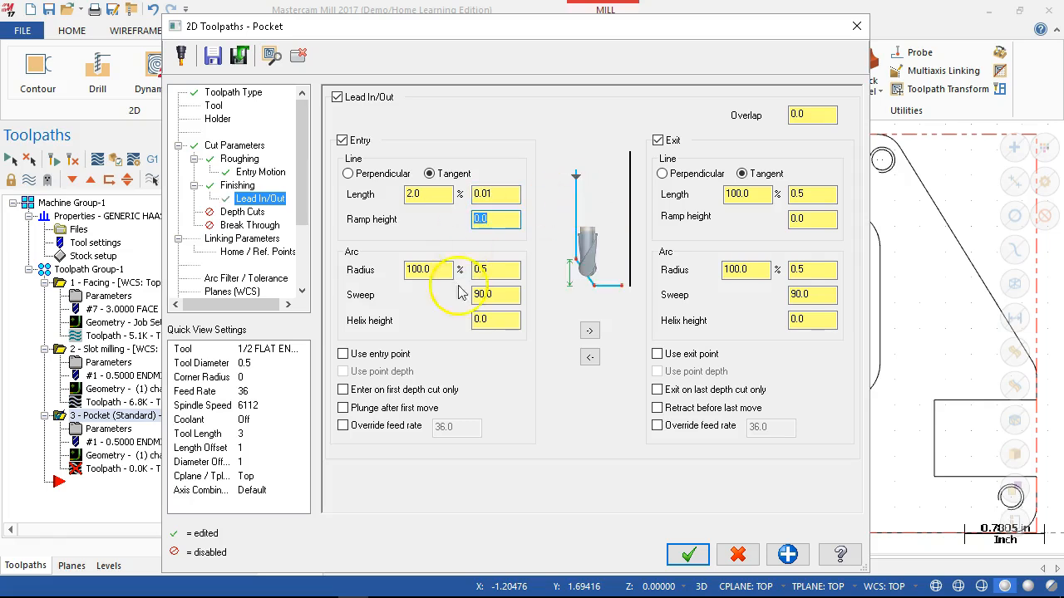
- Set the lead-in entry arc to a radius of 0.03 and a sweep of 45 degrees
double_click(508, 270)
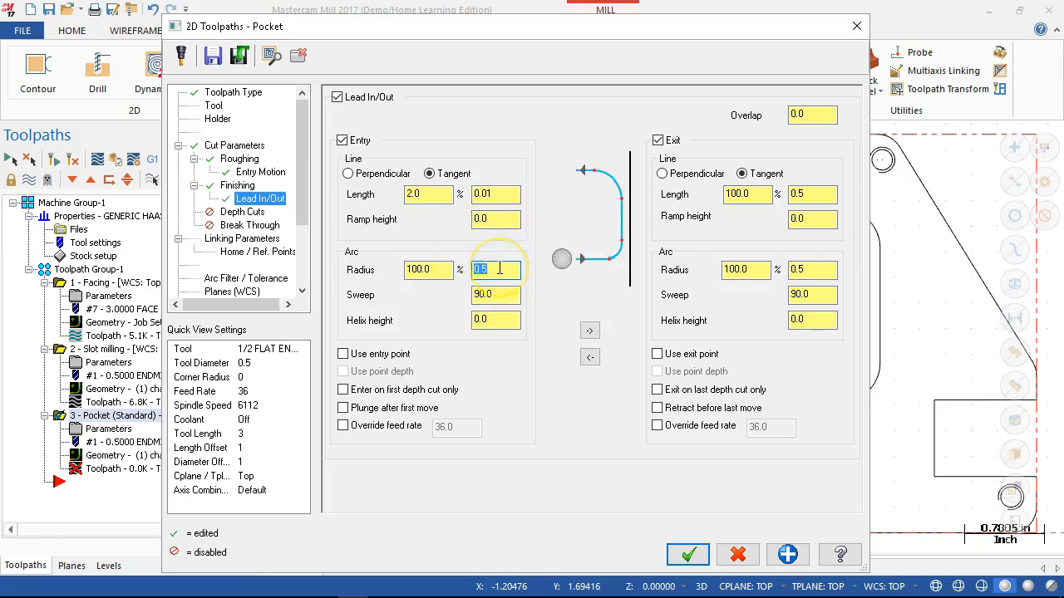
text(.)
text(3)
key(Tab)
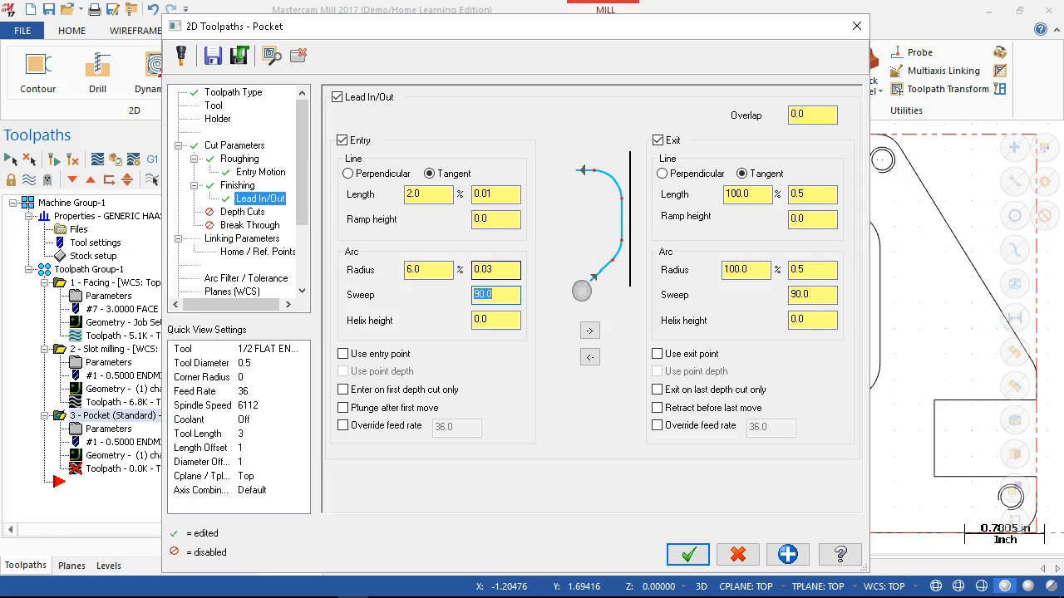
text(45)
key(Tab)
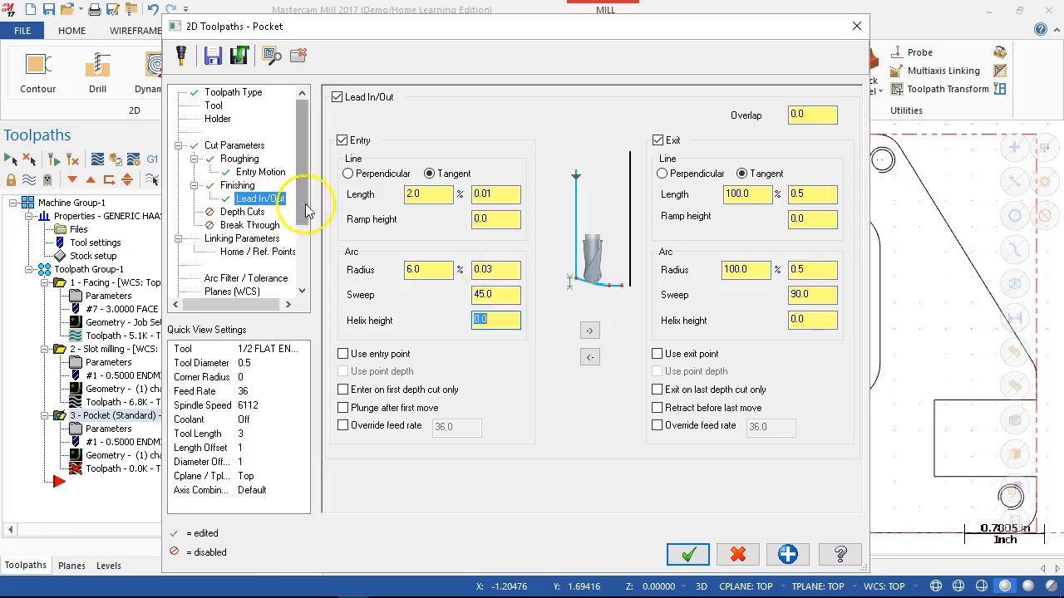
- Copy the entry line and arc values to the exit side and apply the lead in/out settings
click(490, 220)
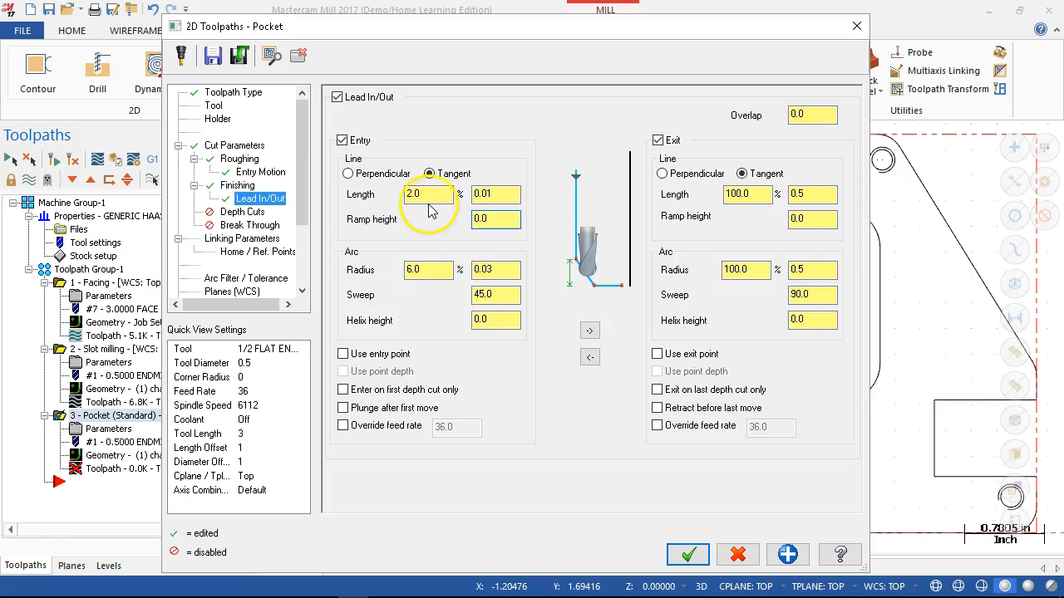
click(489, 319)
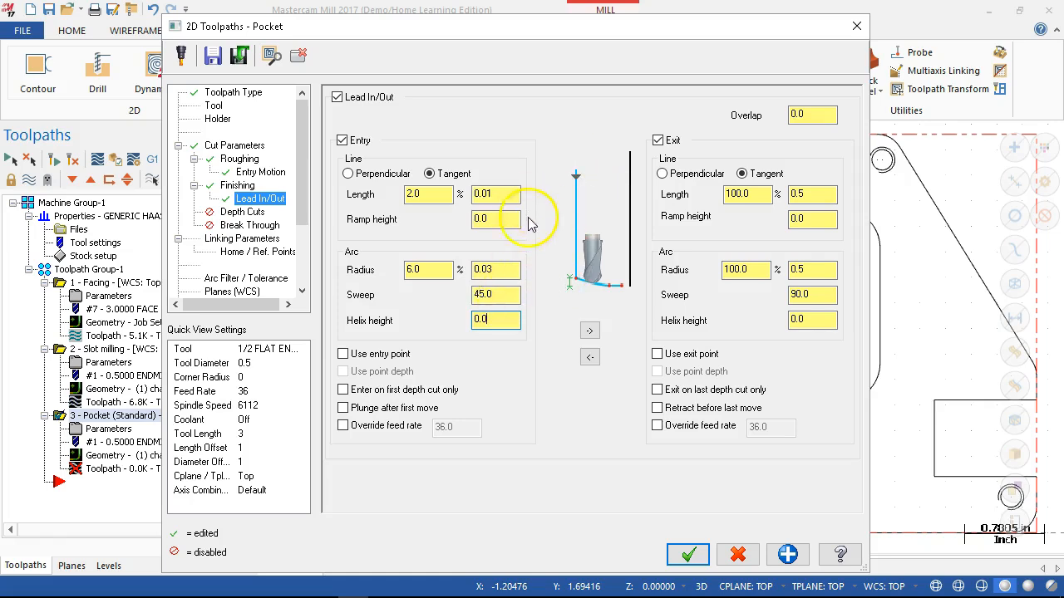
click(590, 332)
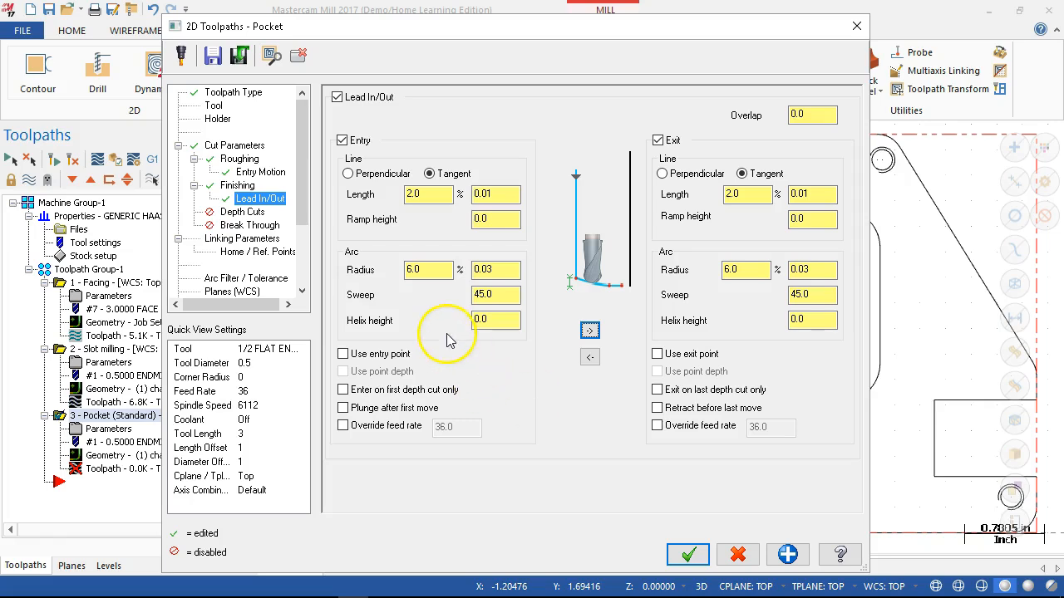
click(790, 557)
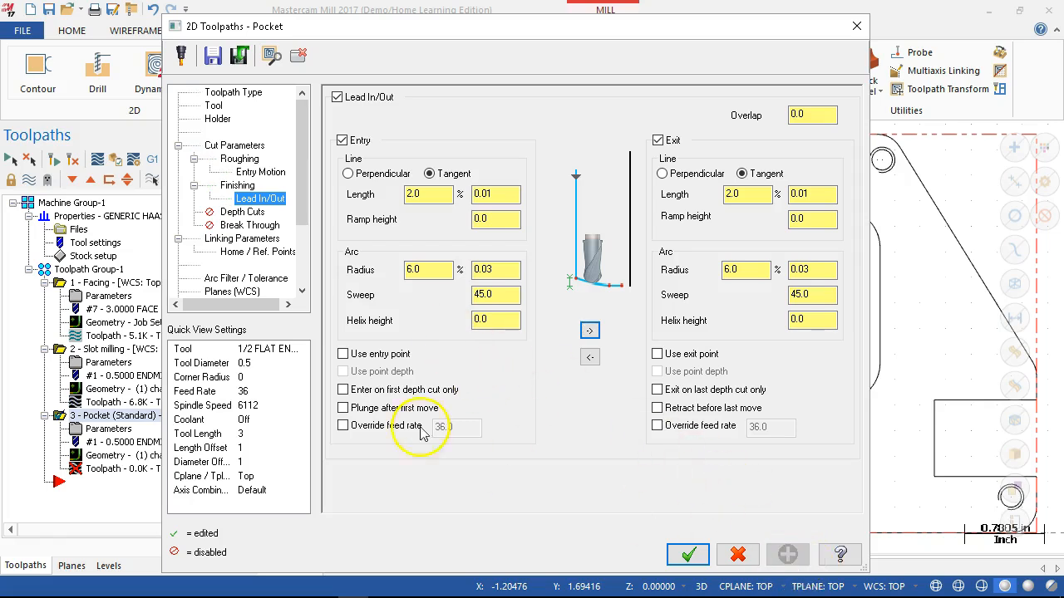
- Enable break through for the pocket operation with an amount of 0.005
click(241, 212)
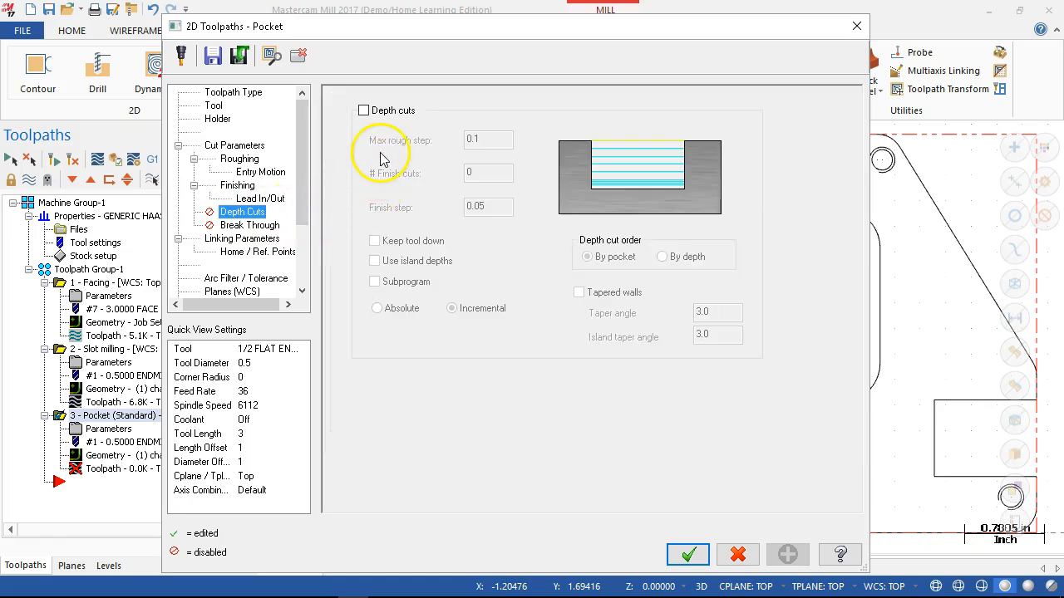
click(254, 225)
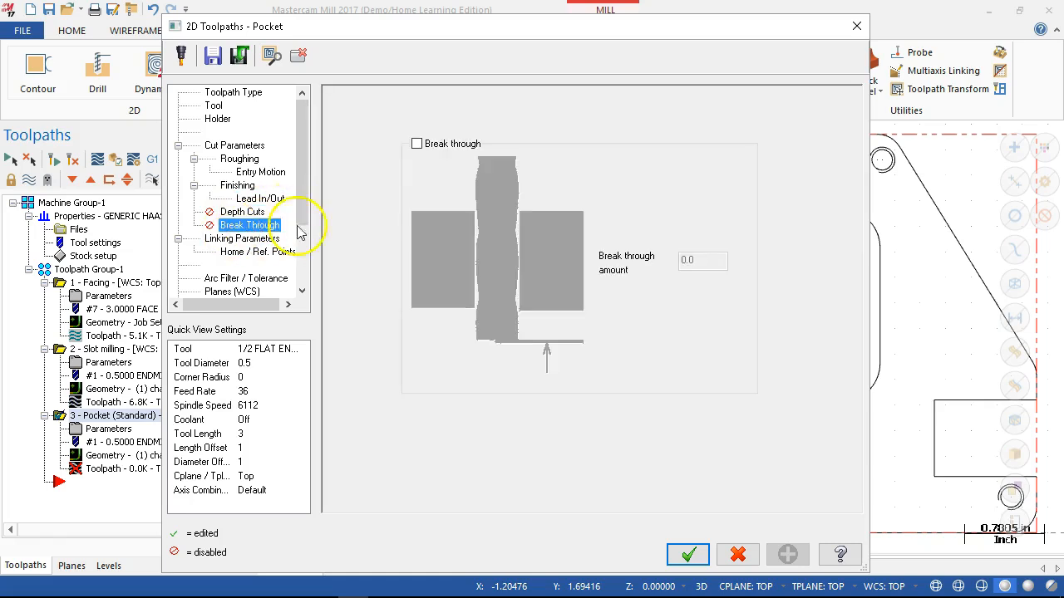
click(415, 145)
click(696, 261)
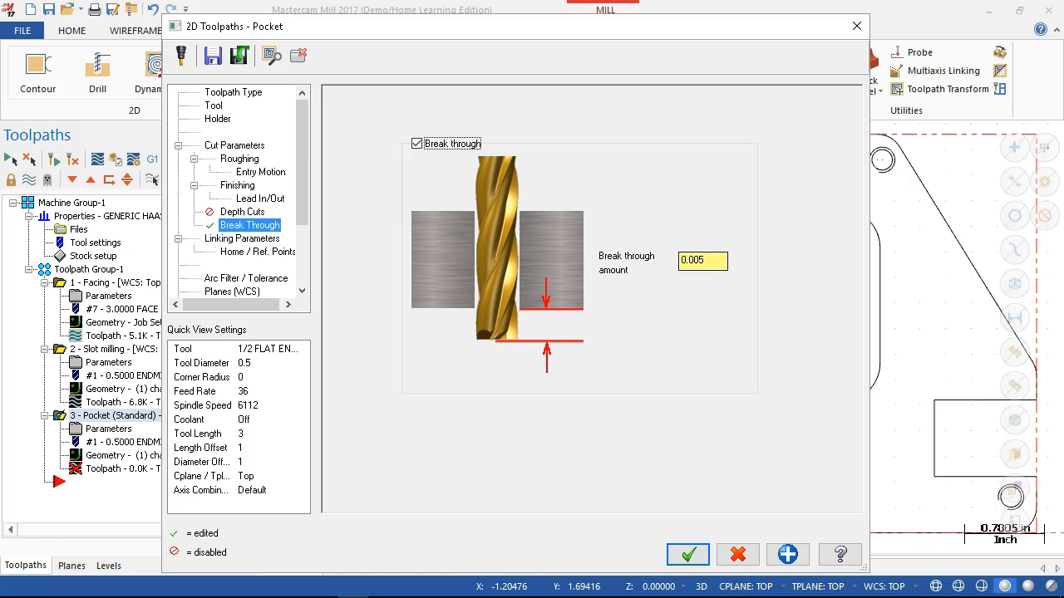
click(684, 263)
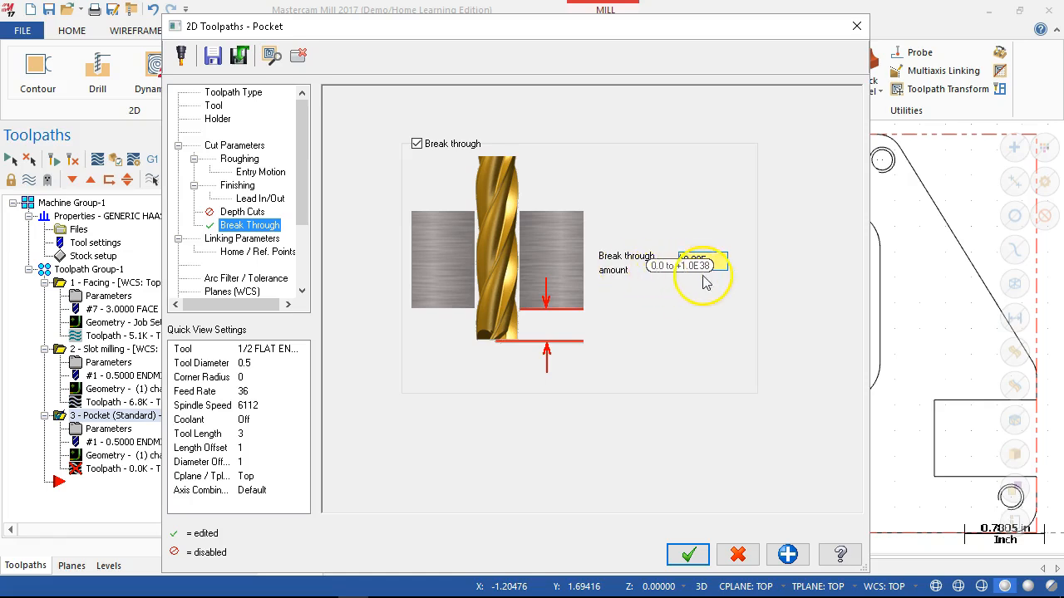
double_click(719, 260)
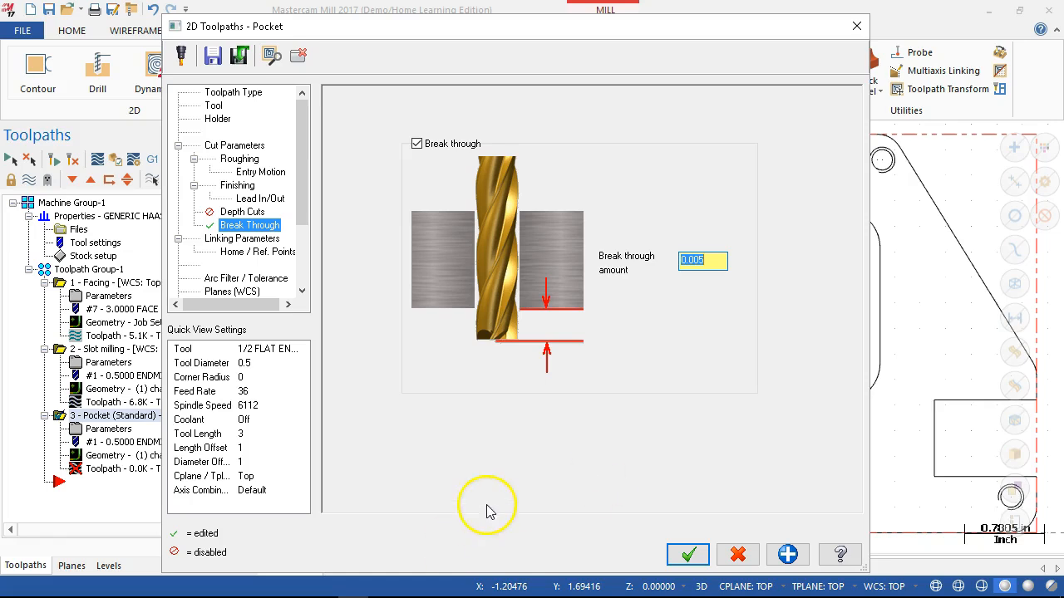
- Set the retract, feed plane and depth linking parameters to absolute values
click(251, 240)
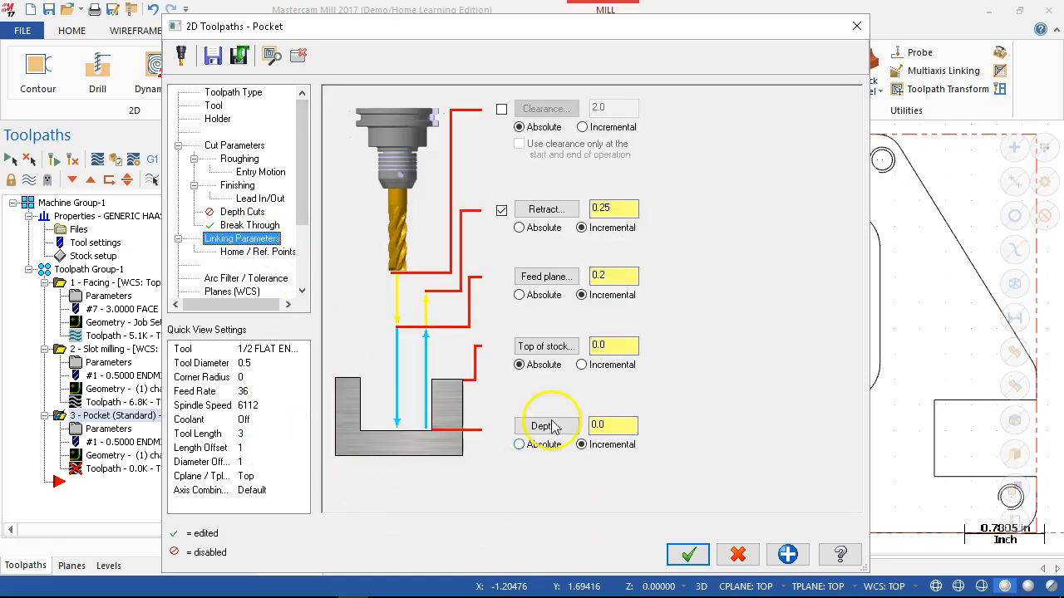
click(557, 231)
click(541, 295)
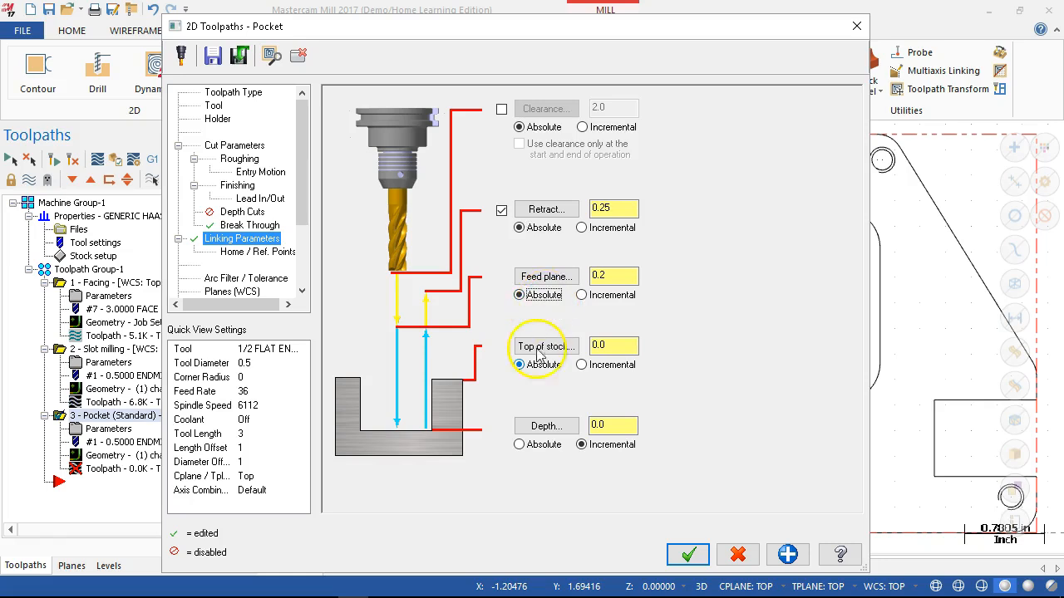
click(540, 445)
- Set the retract height to 1.0 and the depth to -0.505, and accept the pocket operation
double_click(598, 206)
text(1.0)
double_click(600, 275)
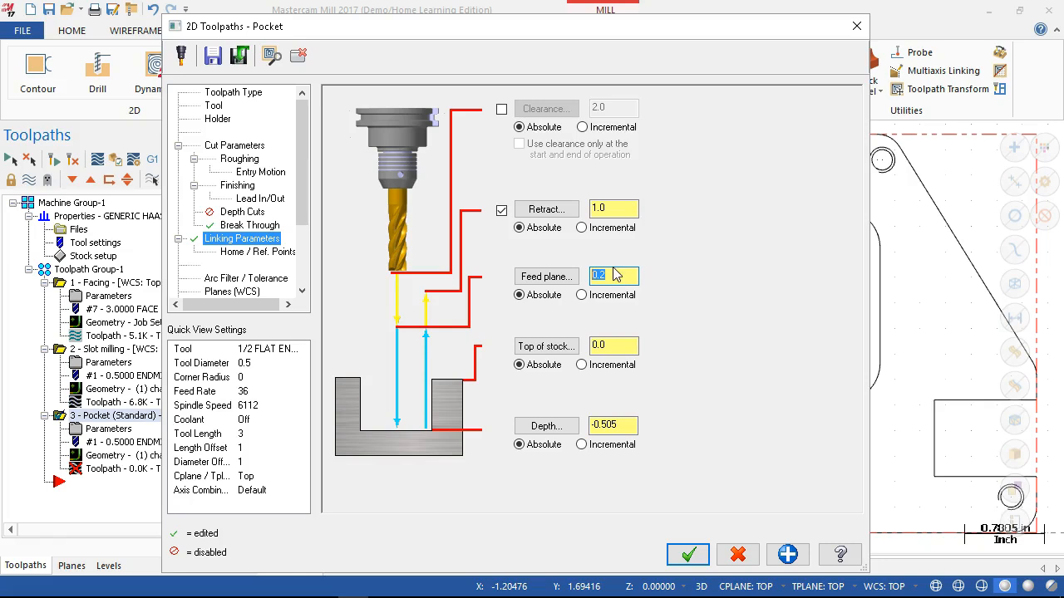
click(616, 210)
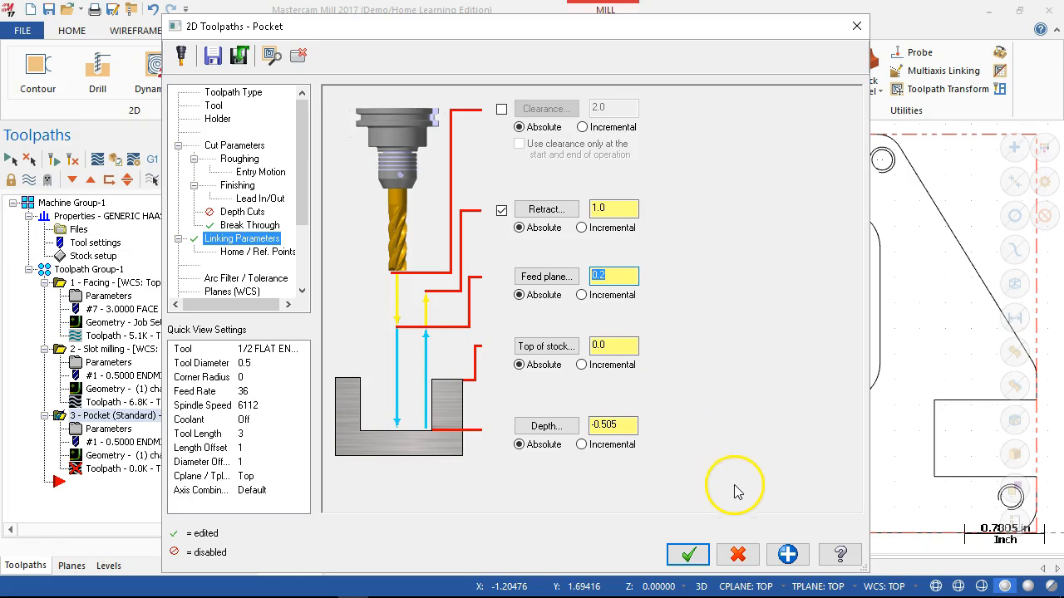
click(790, 555)
click(688, 555)
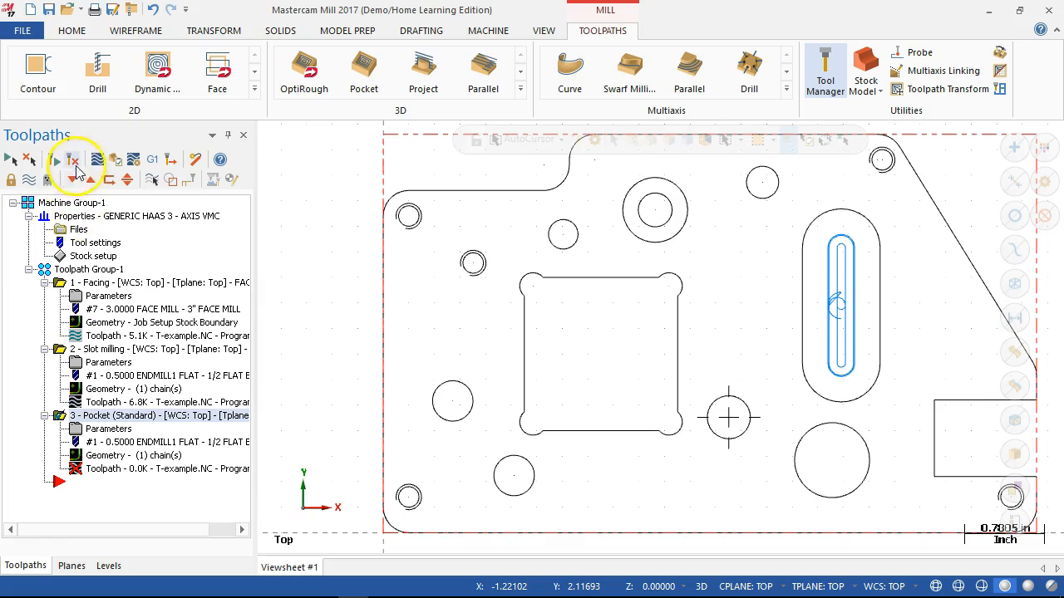
- Regenerate the pocket toolpath on its existing chain
click(75, 166)
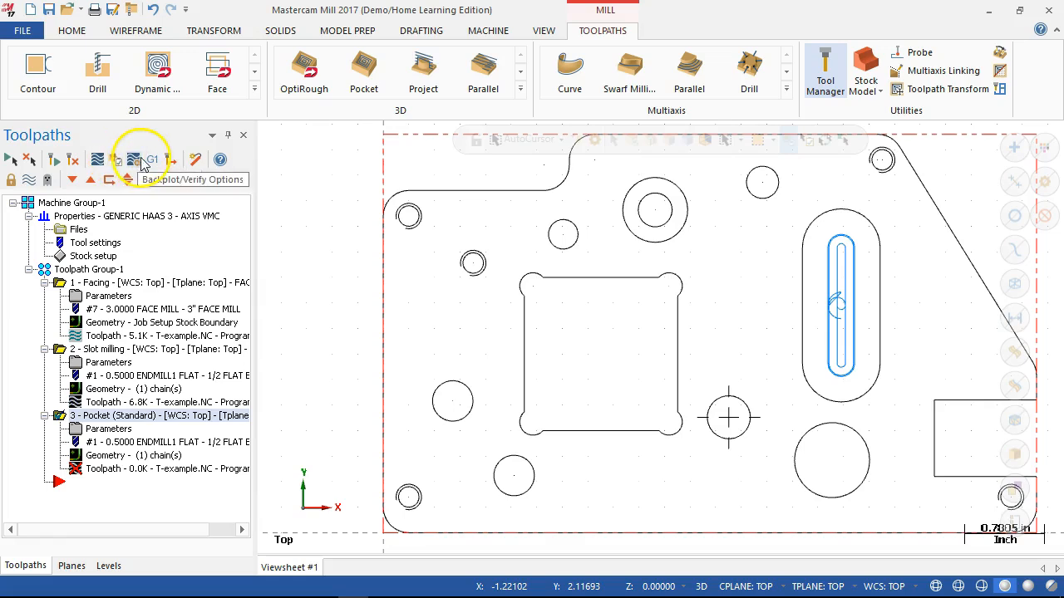
click(73, 160)
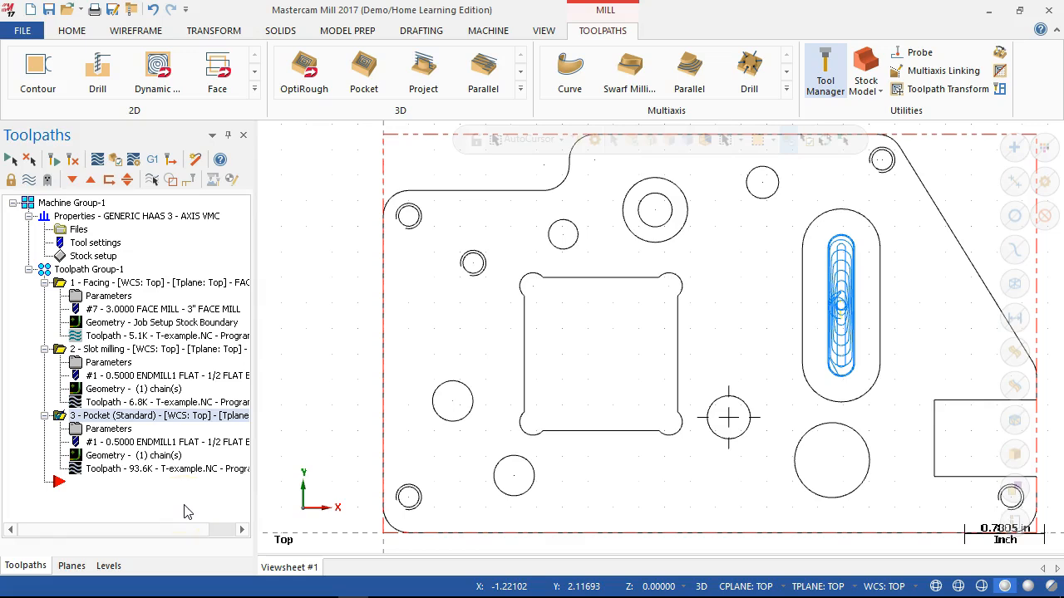
click(112, 430)
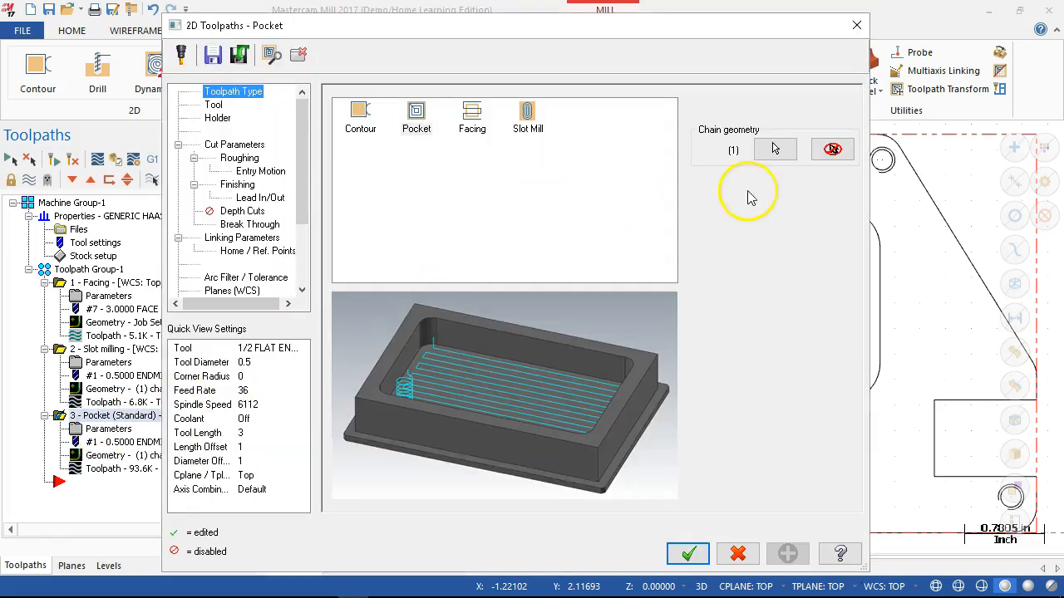
click(738, 555)
- Replace the pocket operation's obround slot chain with the boundary of the square pocket with corner reliefs
click(114, 458)
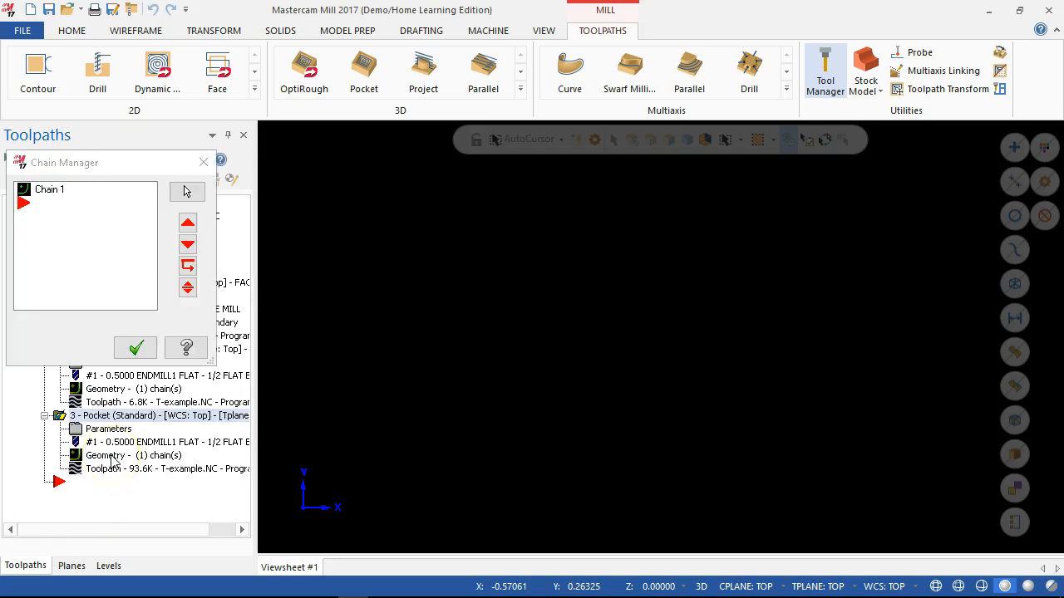
right_click(55, 191)
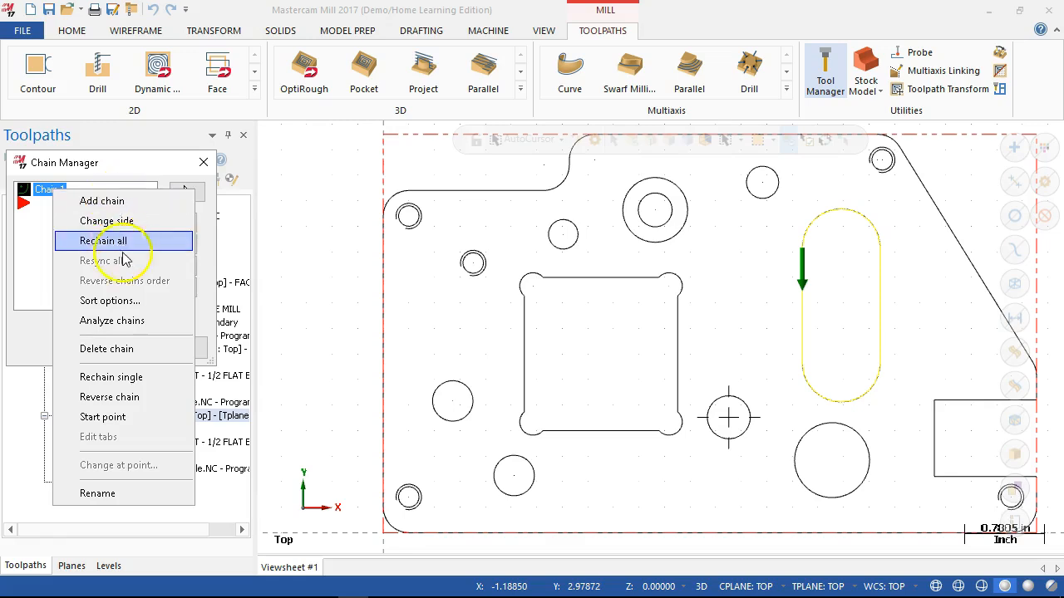
click(106, 350)
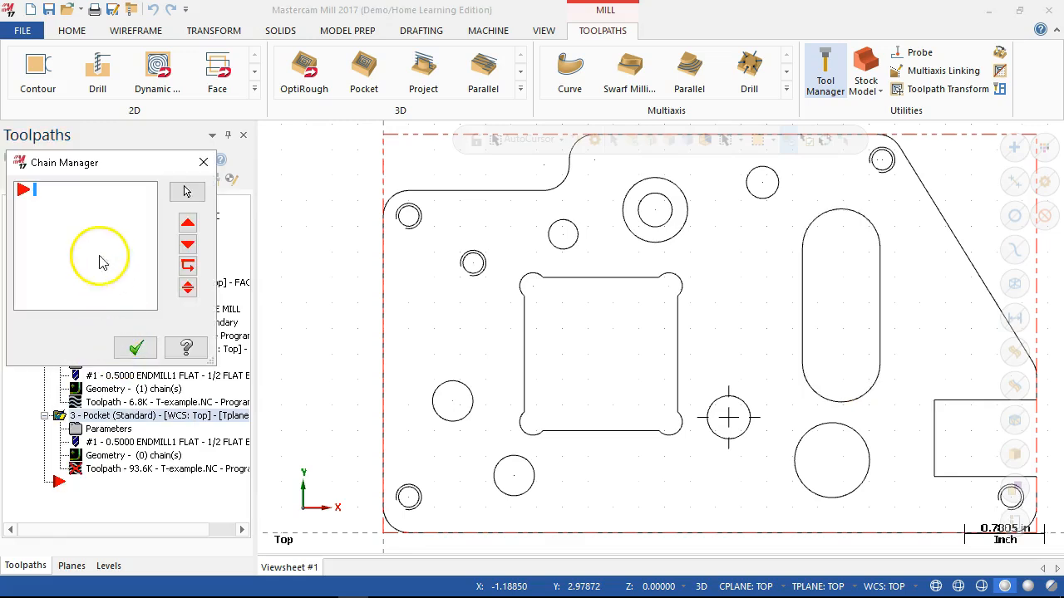
right_click(79, 223)
click(95, 235)
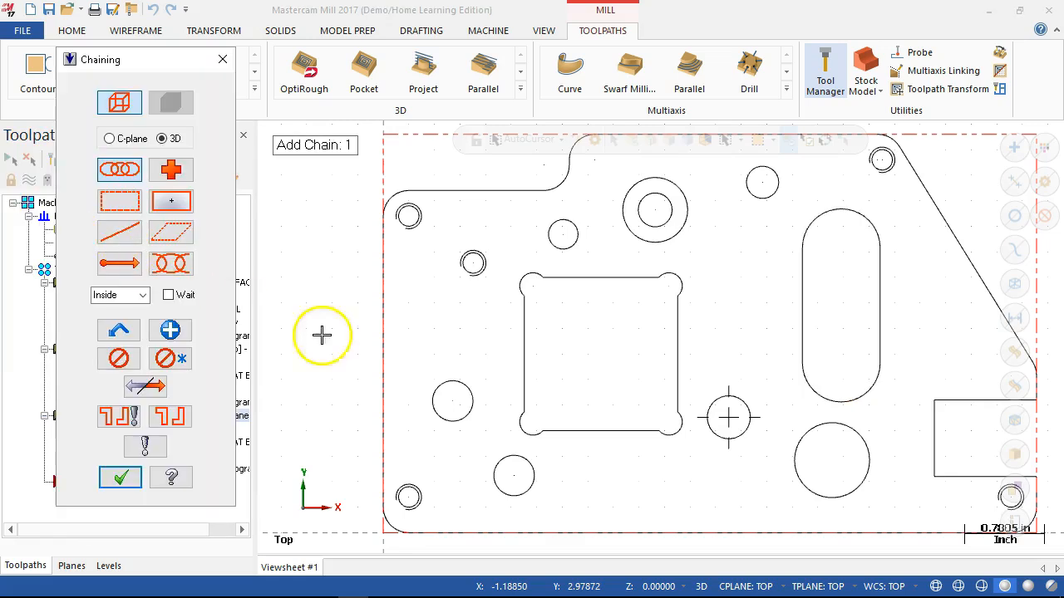
click(529, 316)
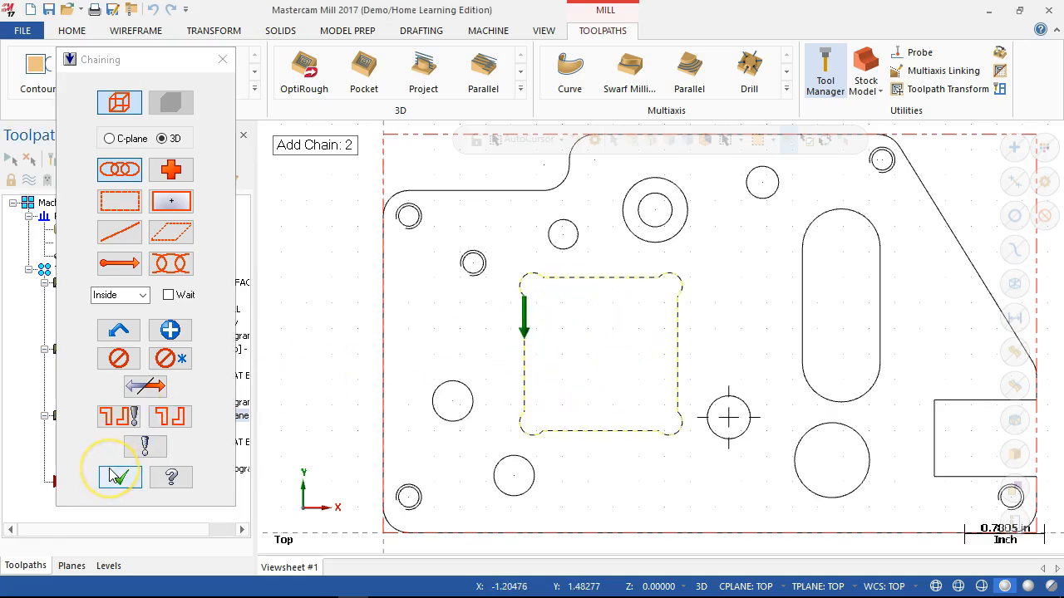
click(137, 482)
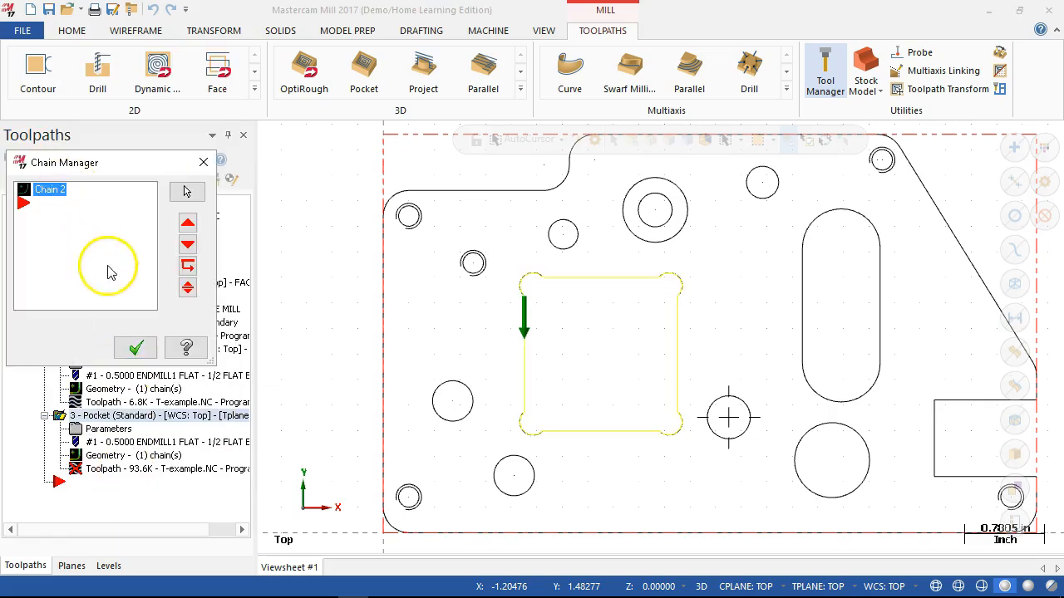
click(135, 351)
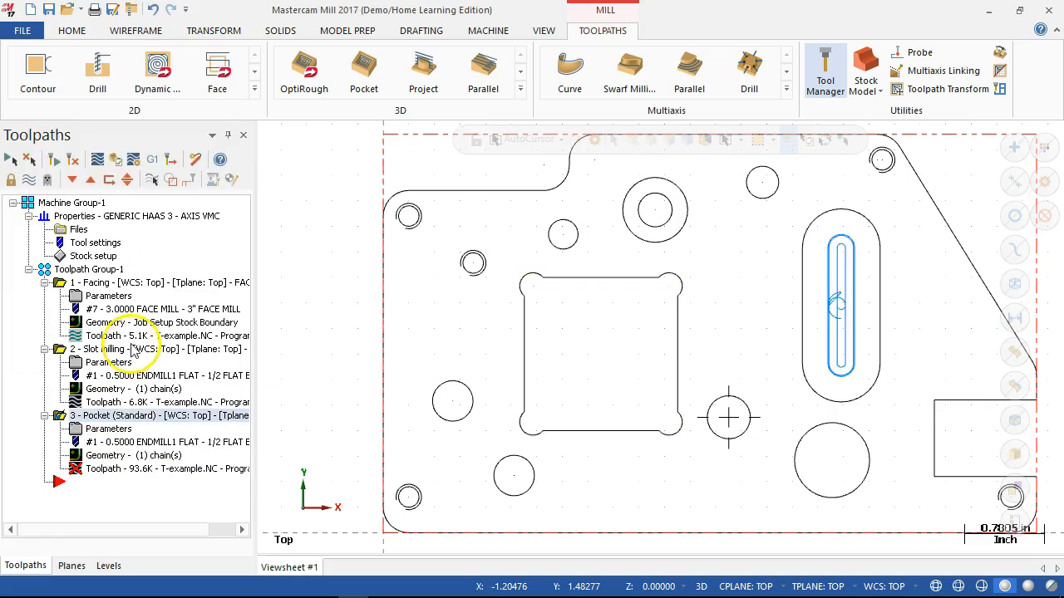
- Regenerate the pocket toolpath on the square pocket boundary and reopen the operation's parameters
click(74, 160)
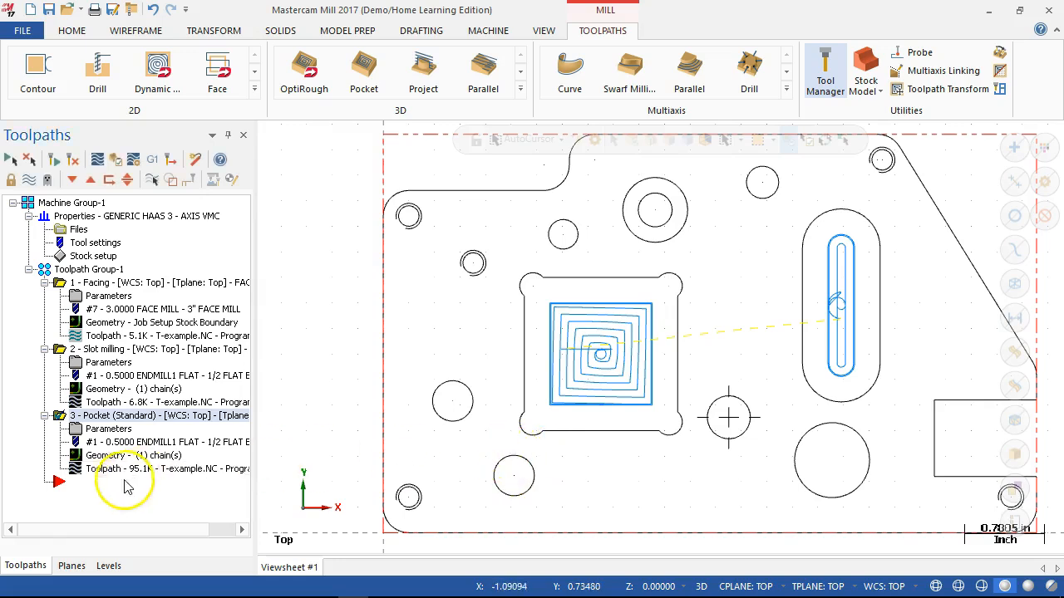
click(108, 428)
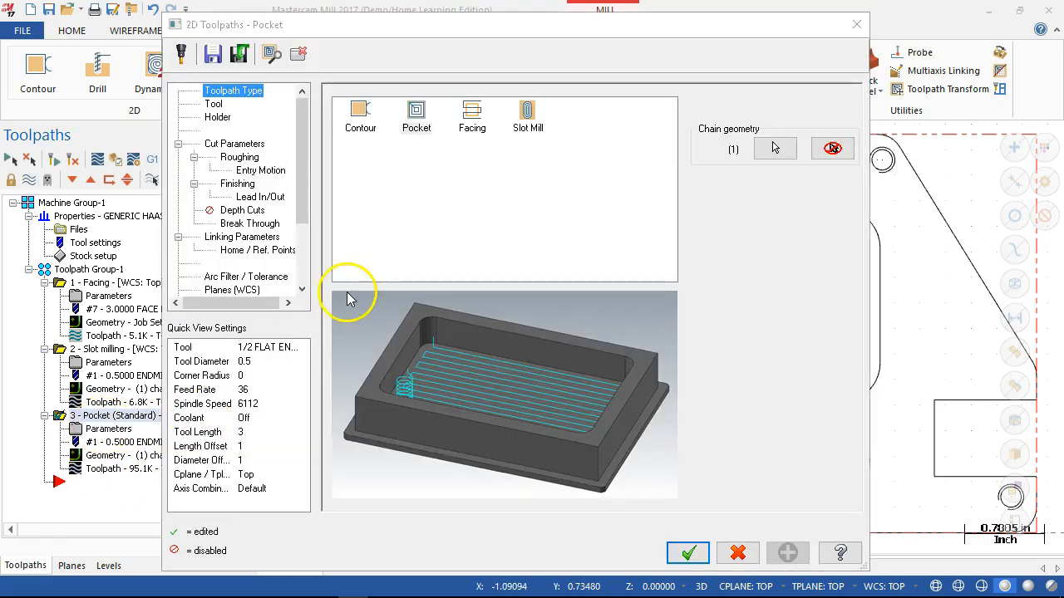
- Turn off the finish passes of the square pocket operation and accept its parameters
click(236, 184)
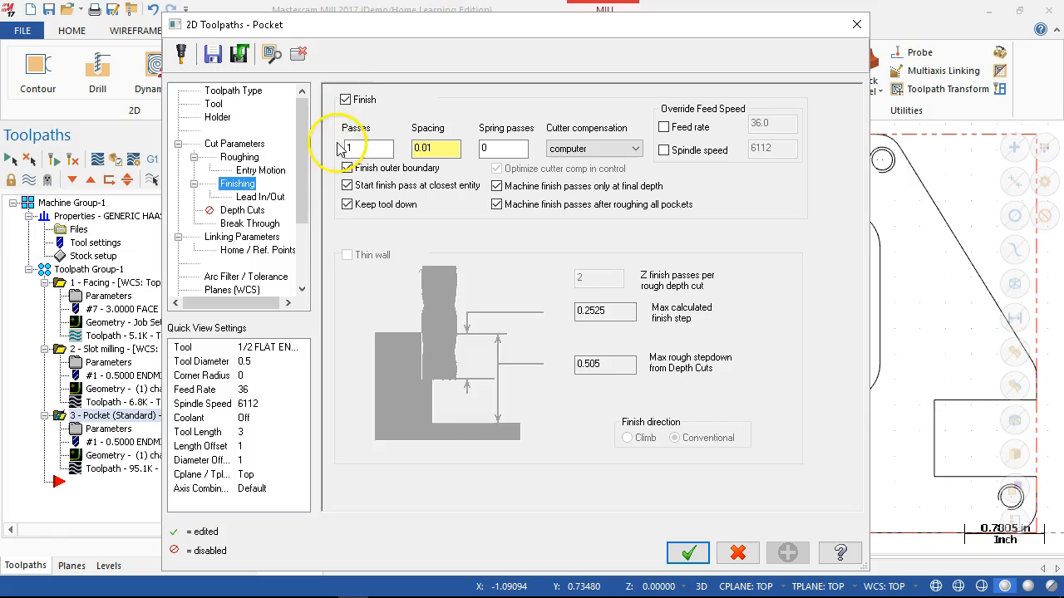
click(345, 100)
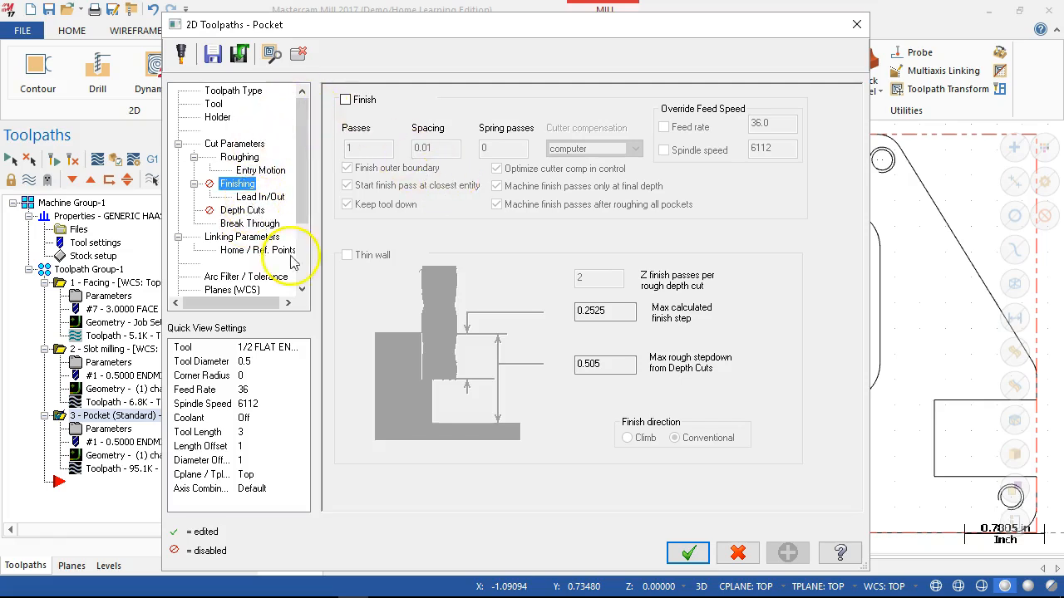
click(687, 552)
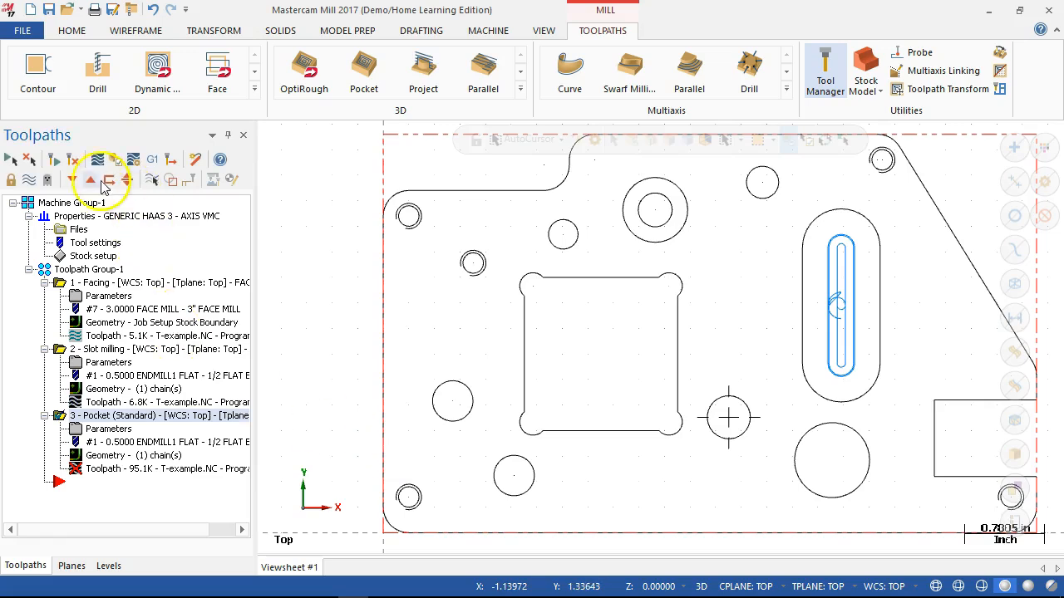
- Collapse the facing, slot milling and pocket operations in the toolpath tree
click(44, 282)
click(44, 296)
click(44, 309)
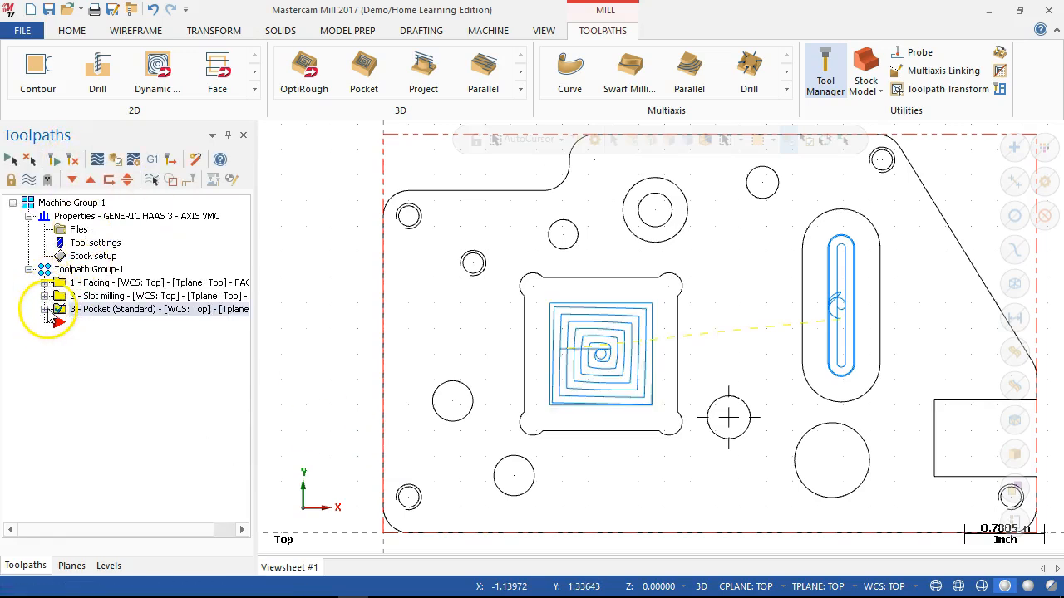
- Set the pocket operation's stock to leave on walls to 0.01 and regenerate its toolpath
click(45, 309)
click(92, 322)
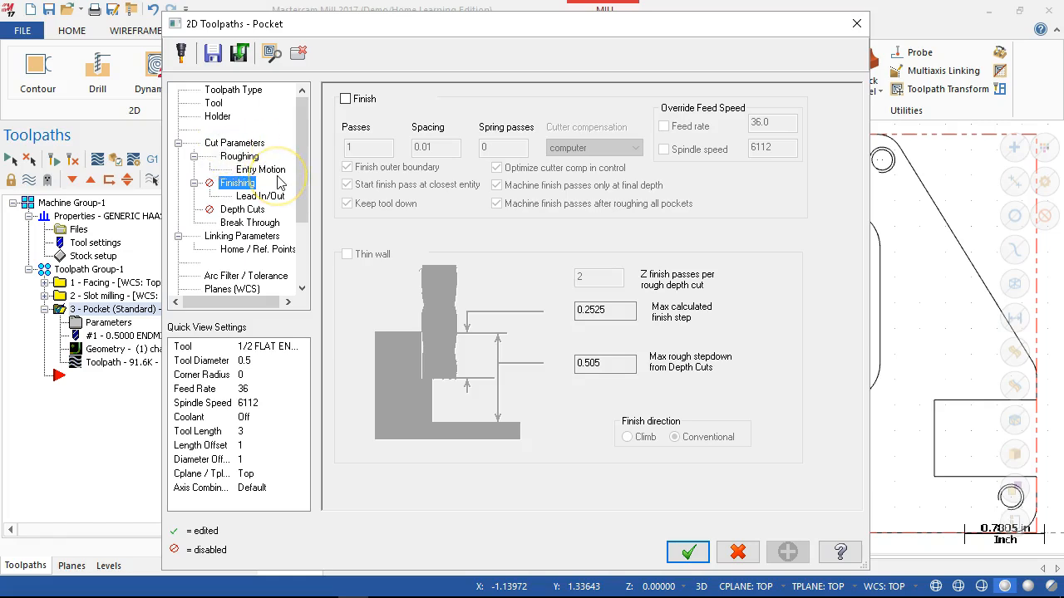
click(245, 143)
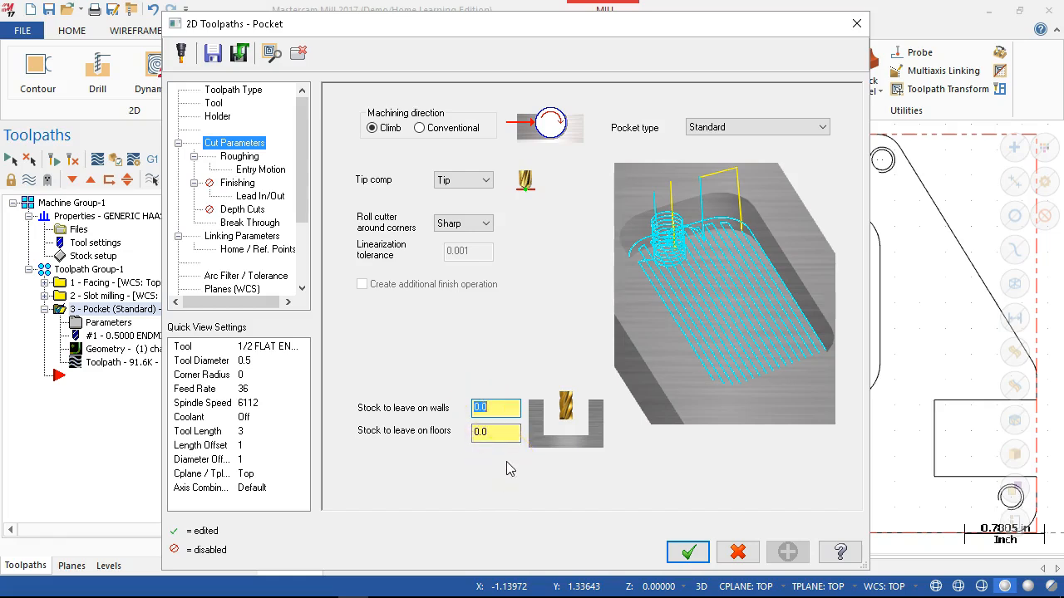
text(.01)
key(Tab)
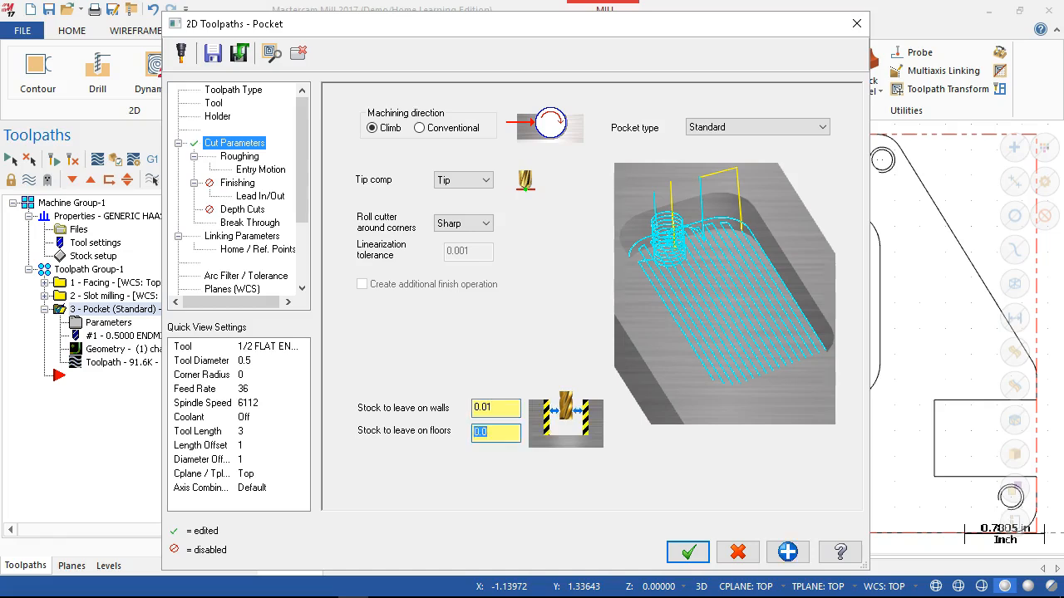
click(688, 552)
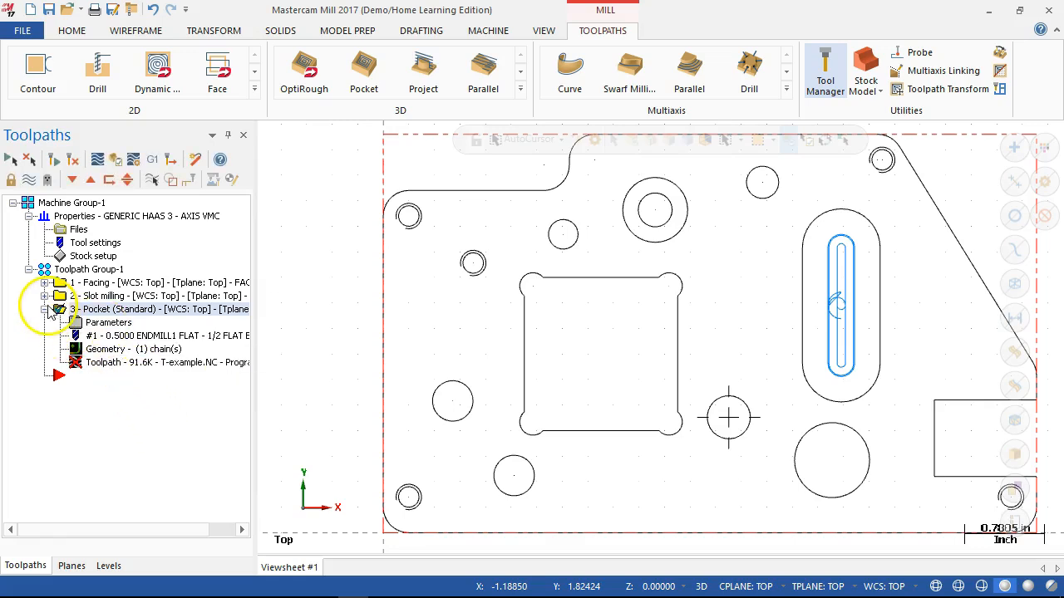
click(54, 159)
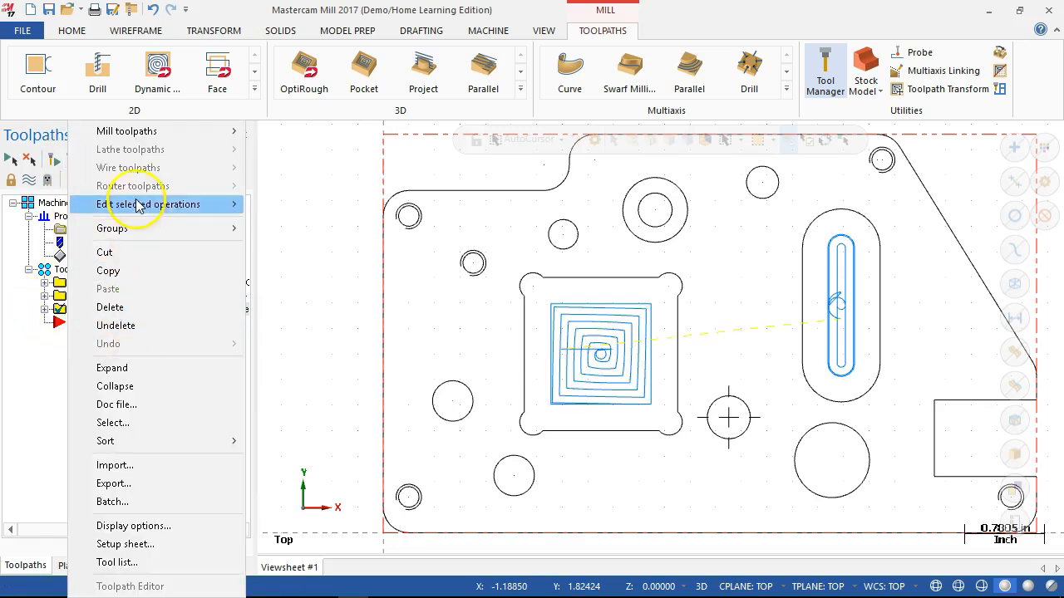
- Create a contour operation on the square pocket boundary with corner reliefs and review its chain in the Chain Manager
mouse_move(236, 132)
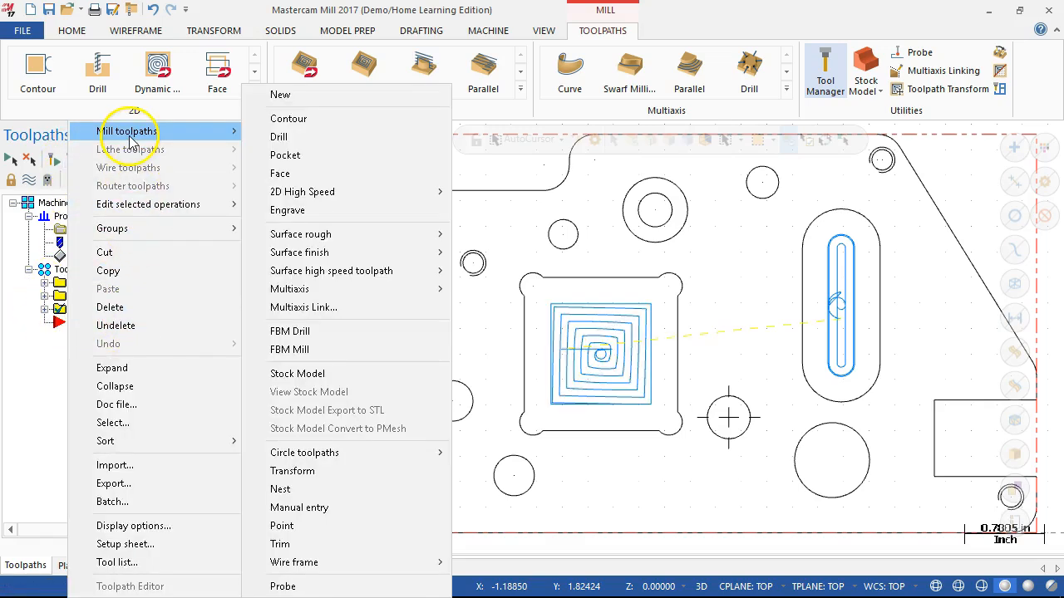
click(267, 119)
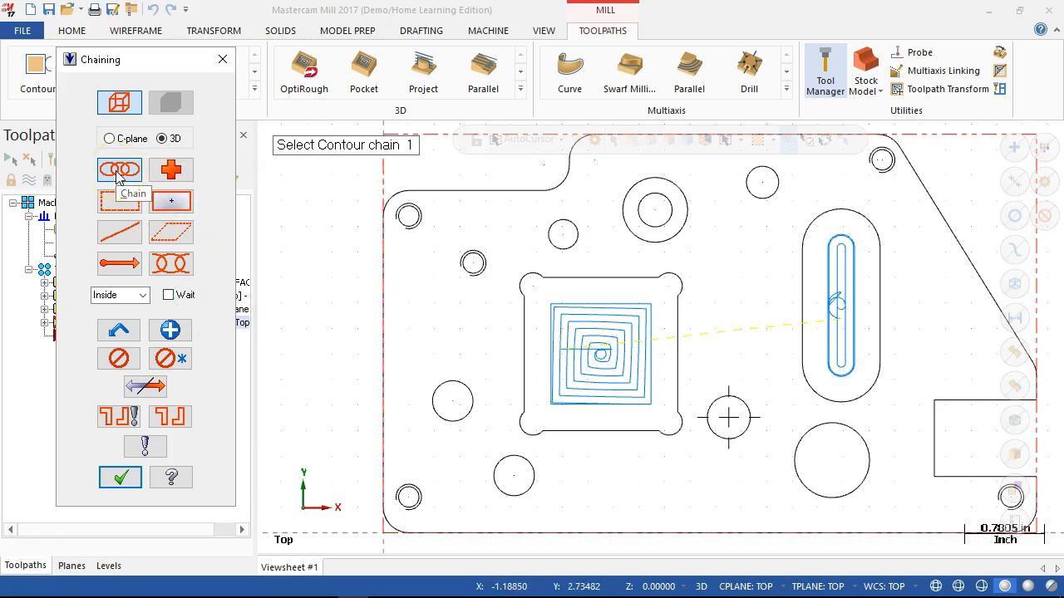
click(522, 309)
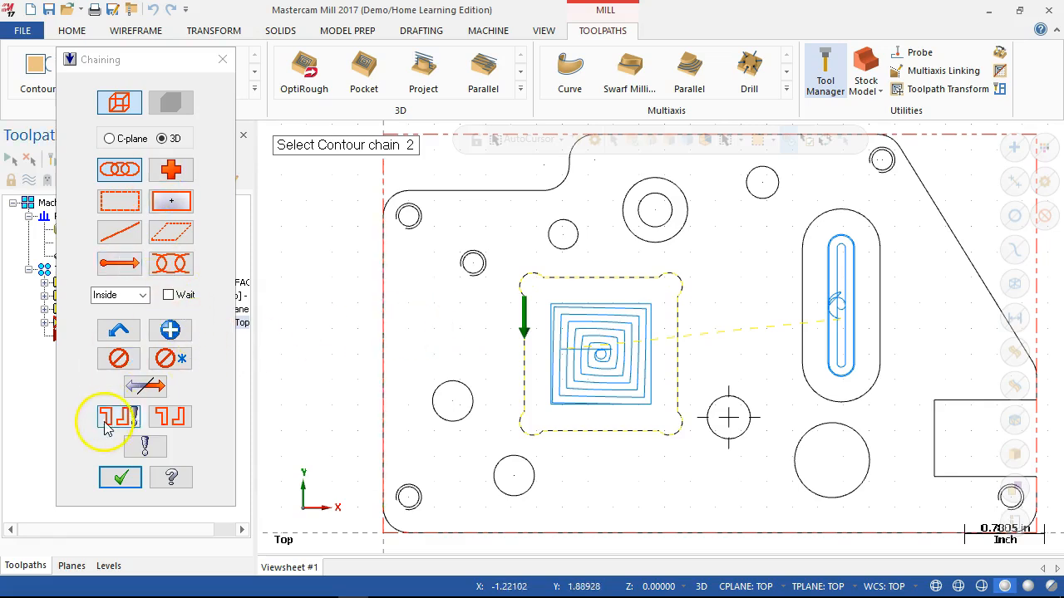
click(121, 477)
click(777, 146)
click(559, 312)
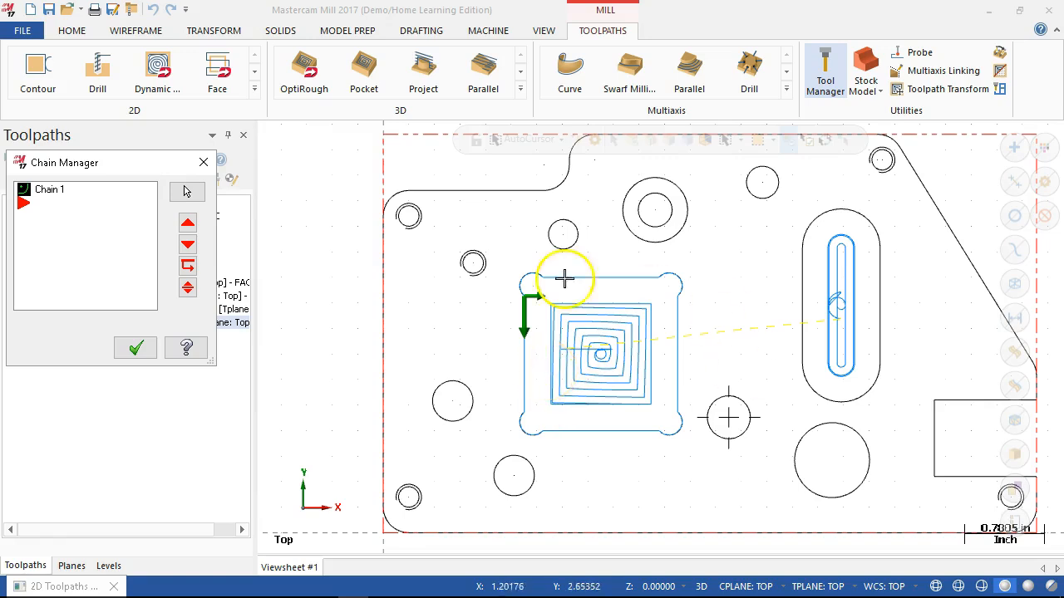
click(135, 348)
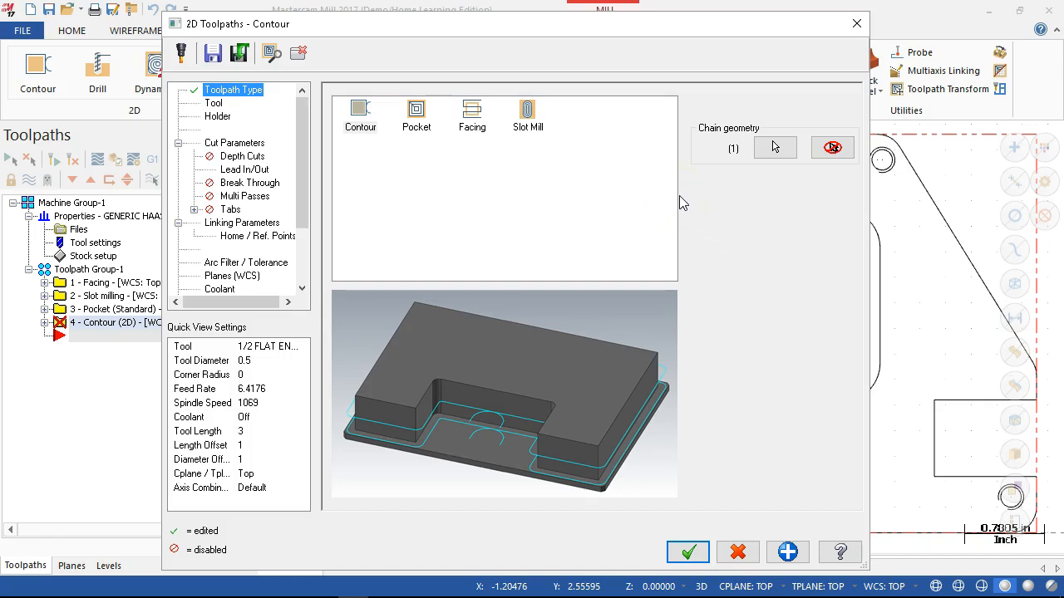
- Assign tool 3, the 1/4 flat endmill, to the contour operation and accept it
click(214, 103)
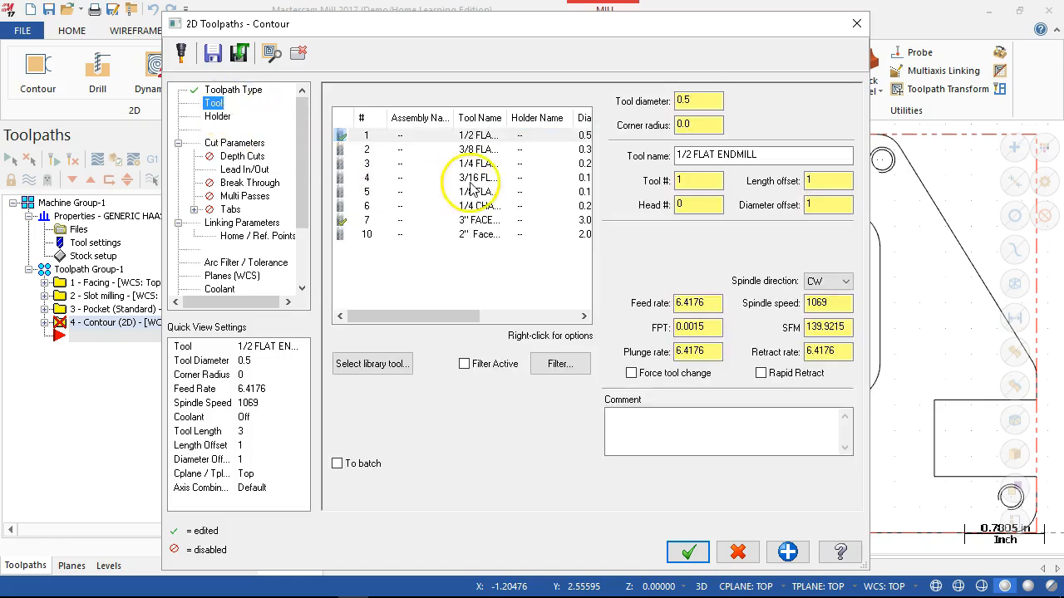
click(428, 163)
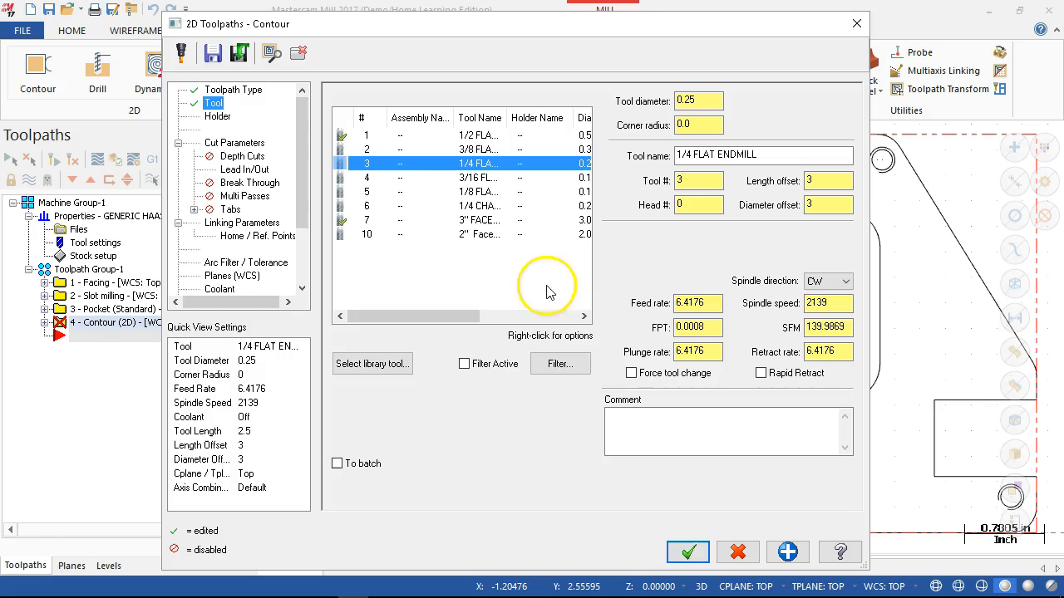
click(688, 550)
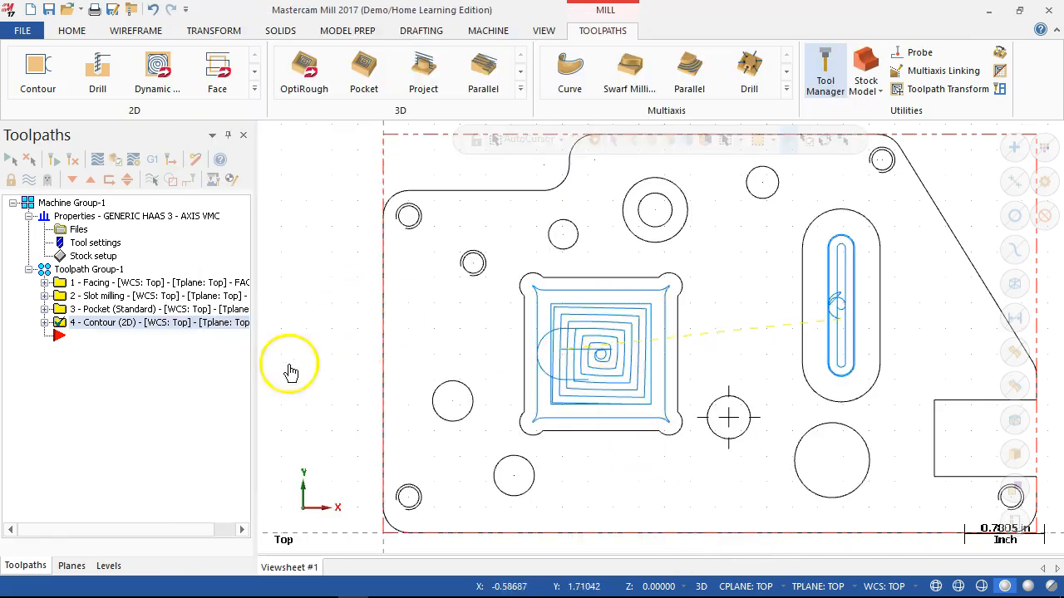
- Reopen the contour operation's parameters and set the cutter compensation type to Wear
click(45, 322)
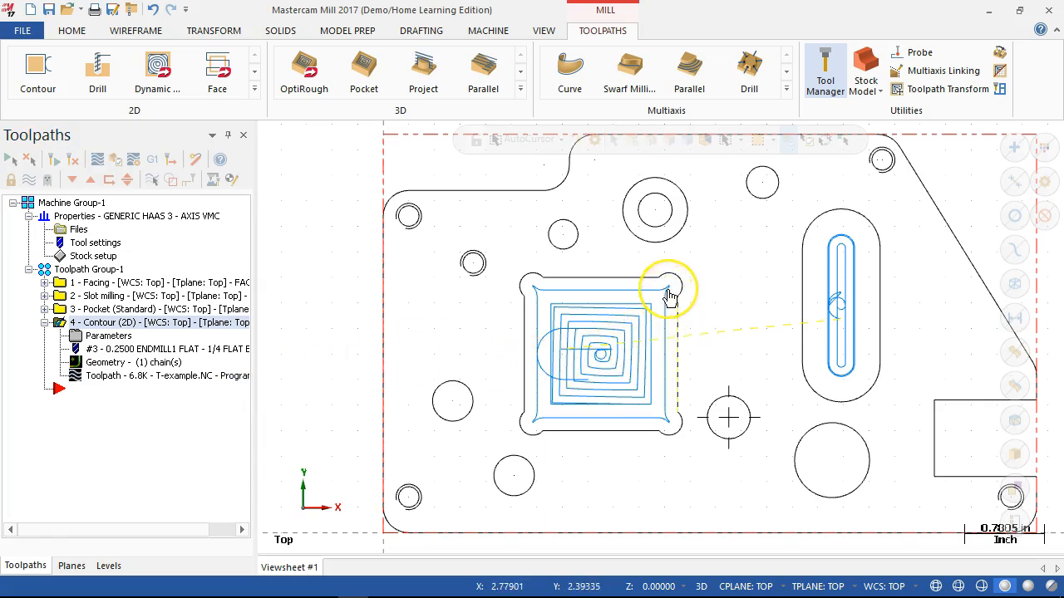
click(108, 335)
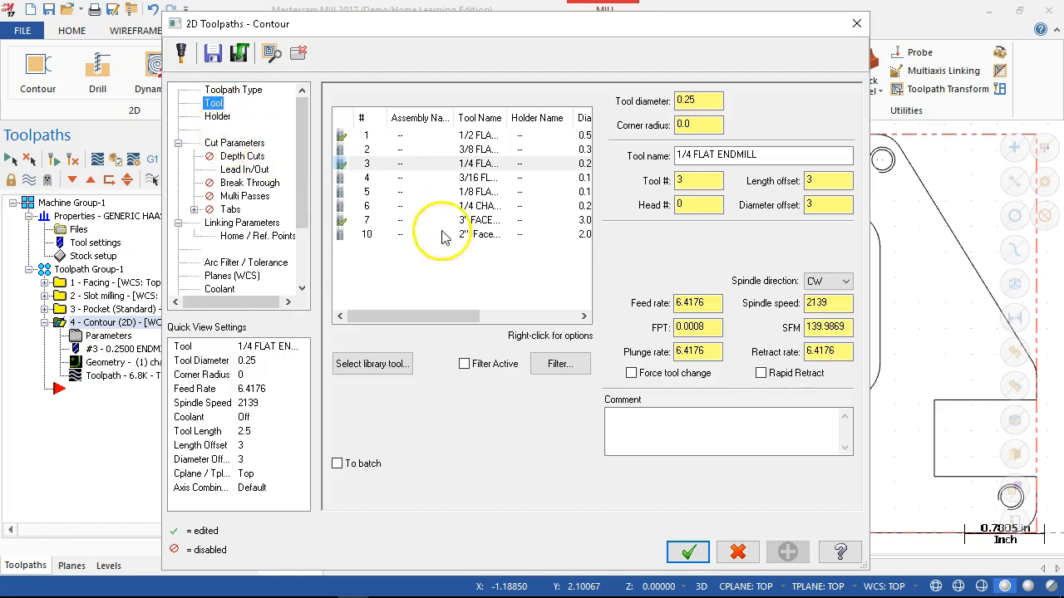
click(233, 143)
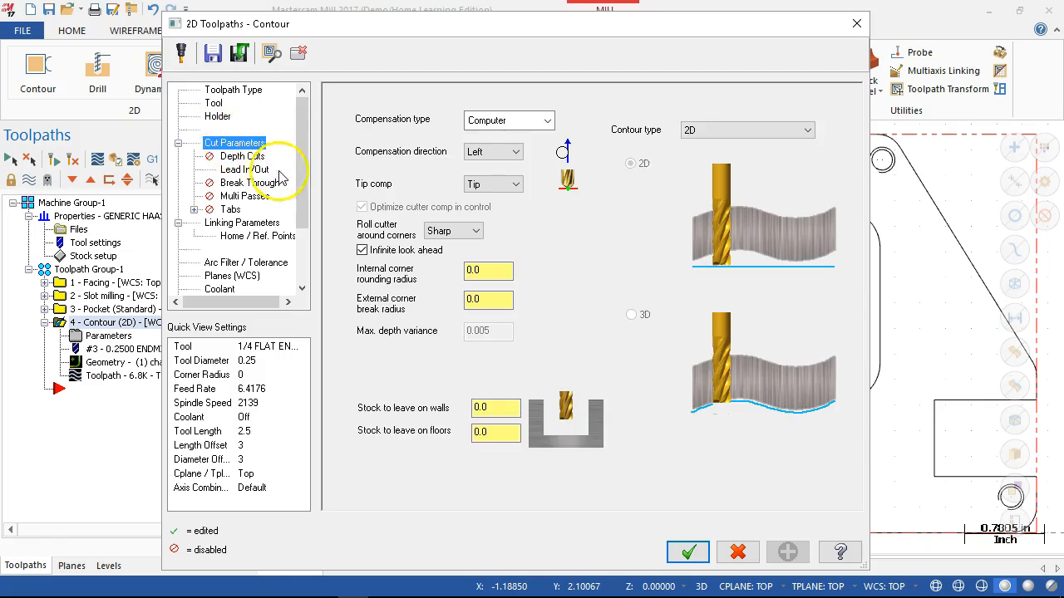
click(546, 121)
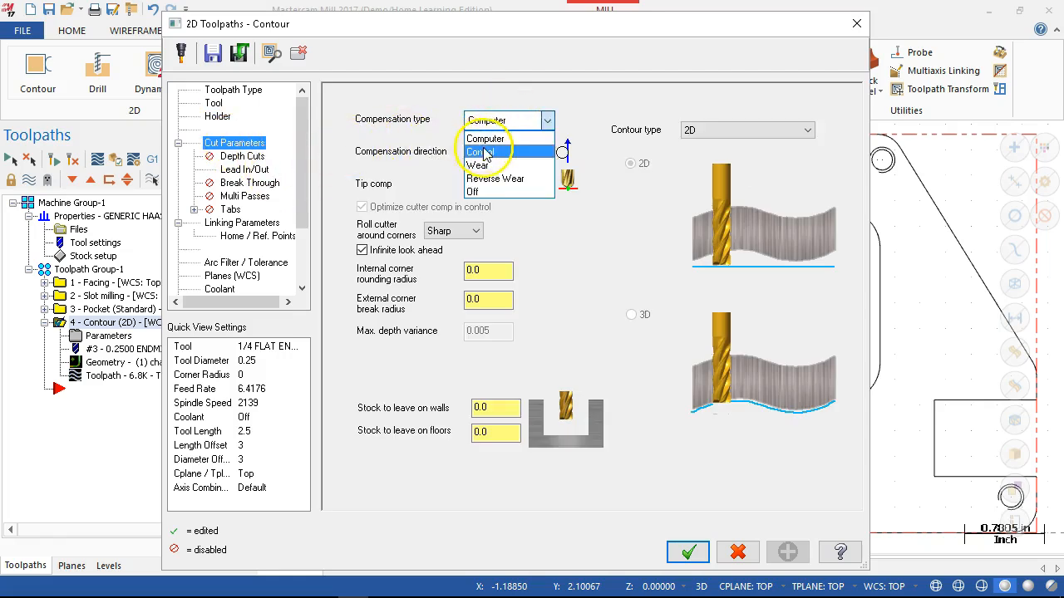
click(490, 166)
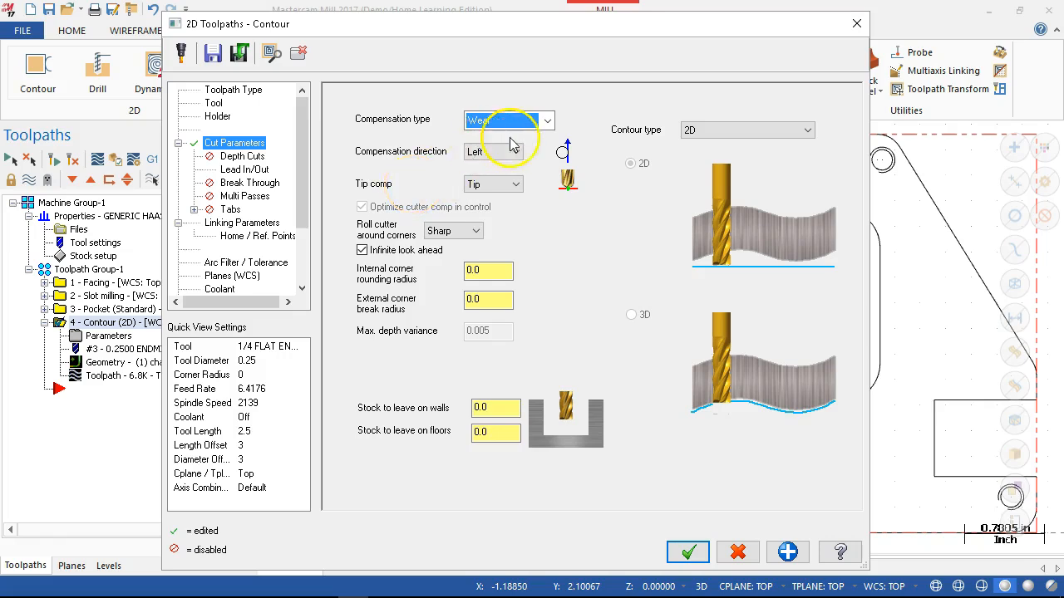
- Set the contour's lead-in entry line length to 0.01
click(243, 168)
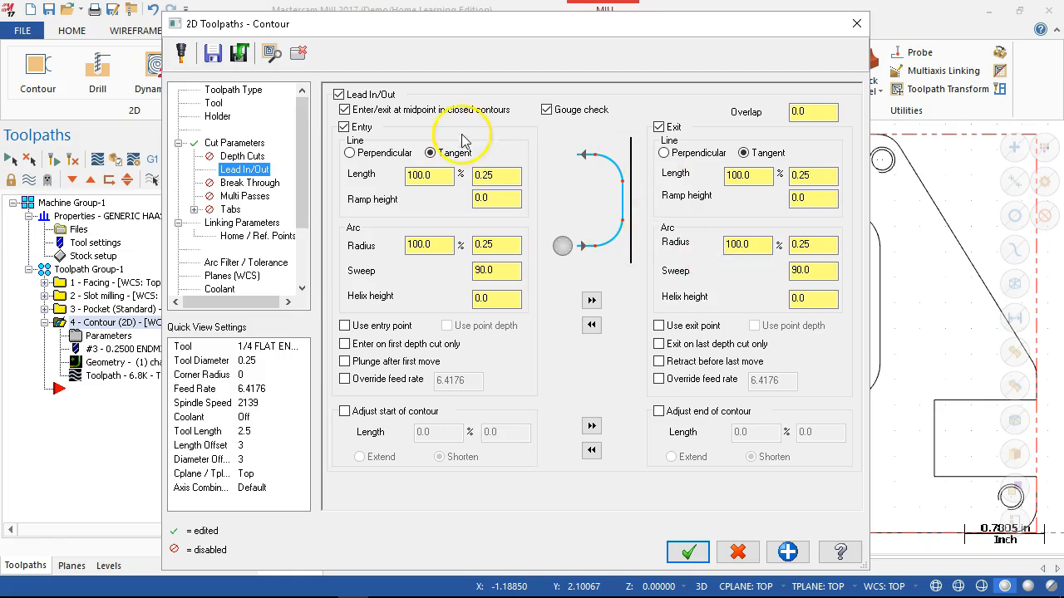
double_click(501, 177)
text(.0)
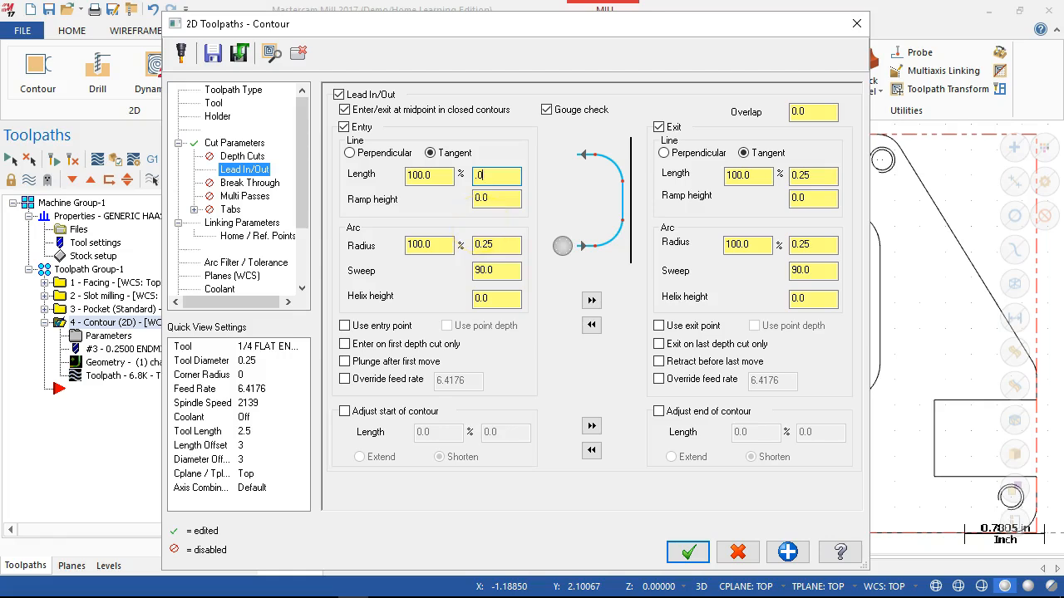
text(1)
key(Tab)
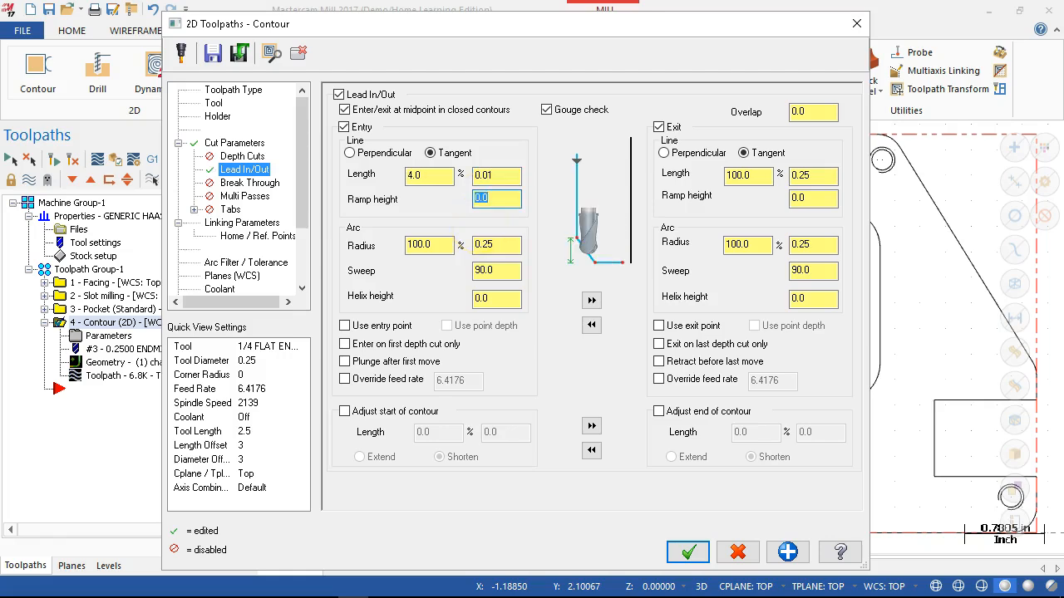
- Set the entry arc to a 0.03 radius with a 45-degree sweep, and copy the entry settings to the exit
double_click(492, 245)
text(.0)
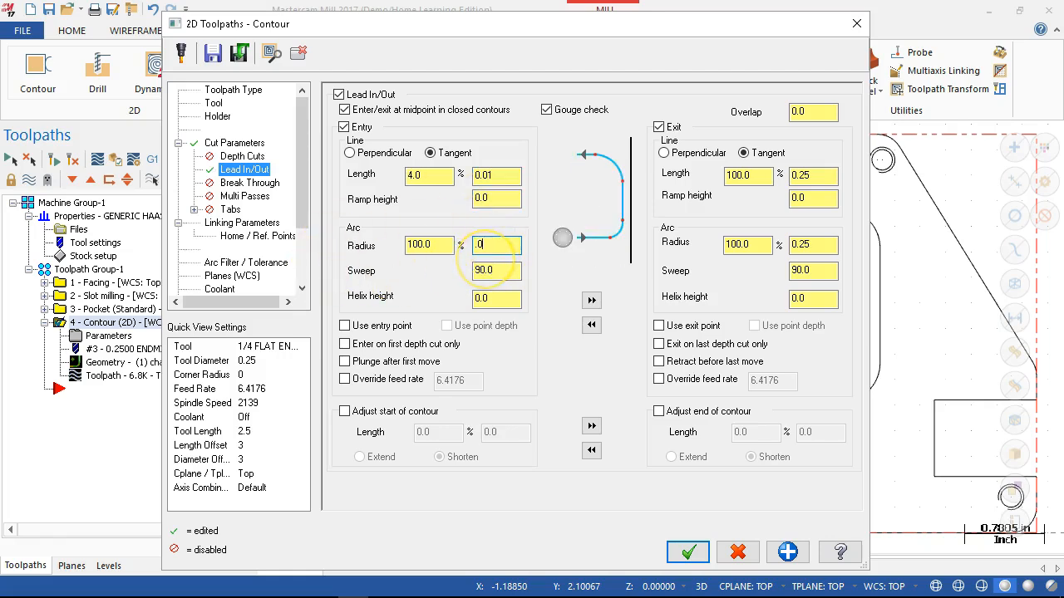
text(3)
key(Tab)
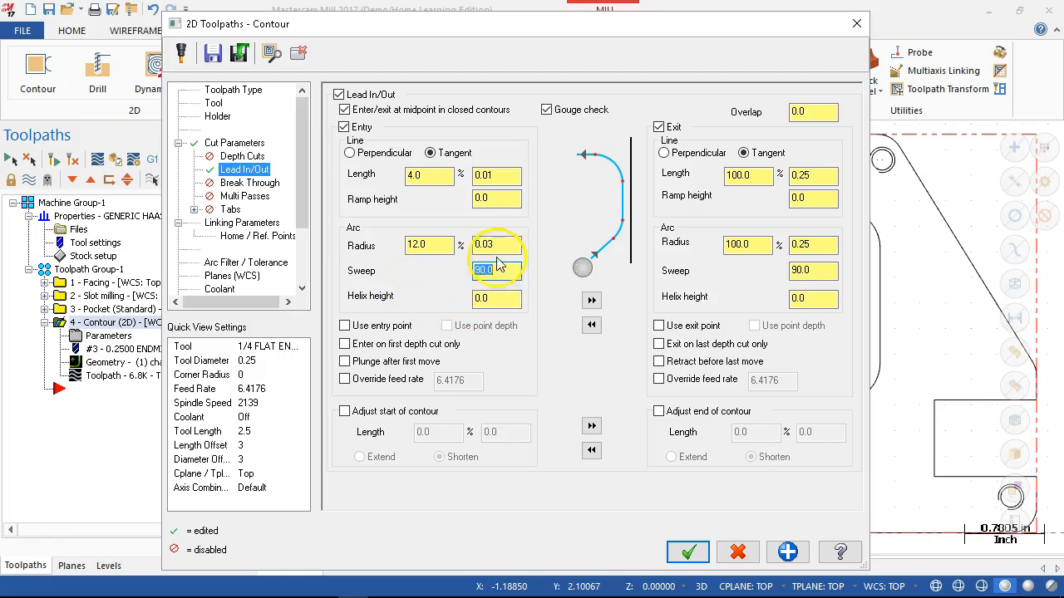
text(45)
key(Tab)
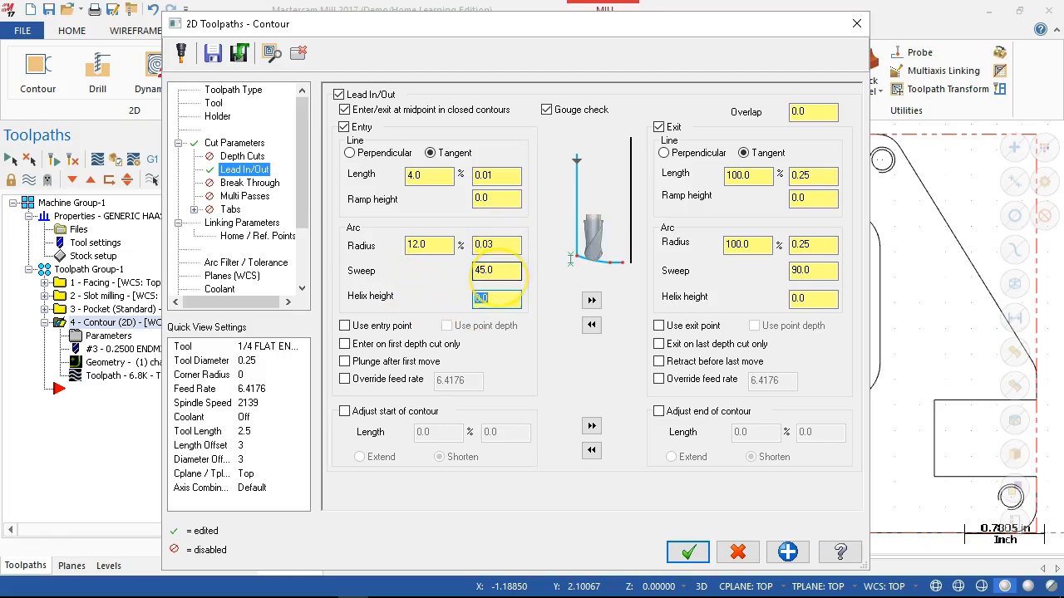
click(592, 300)
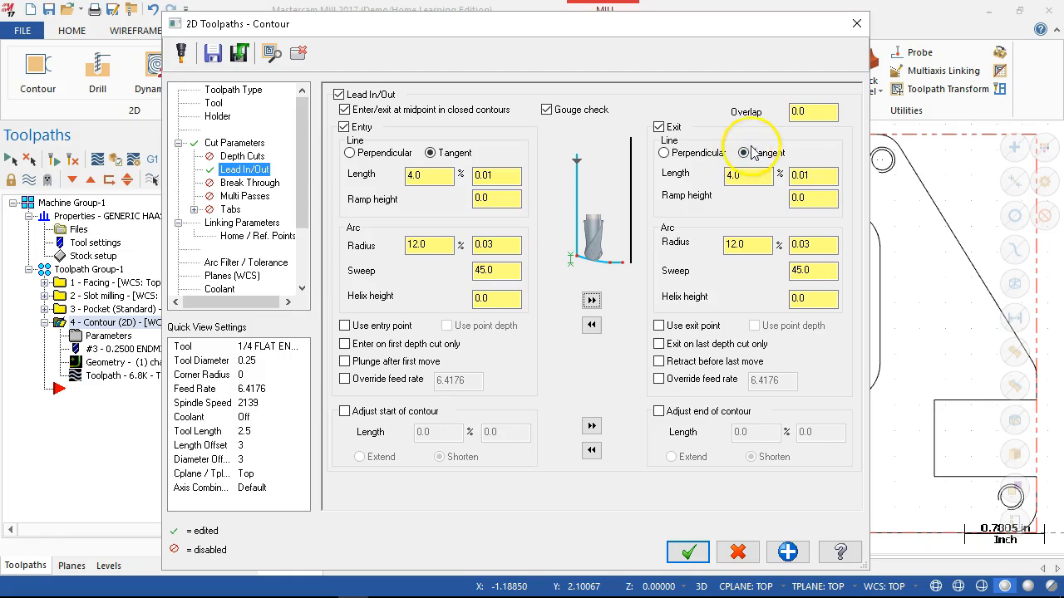
- Enable a 0.005 break through and multi passes with 2 finish passes spaced .01 for the contour operation
click(246, 184)
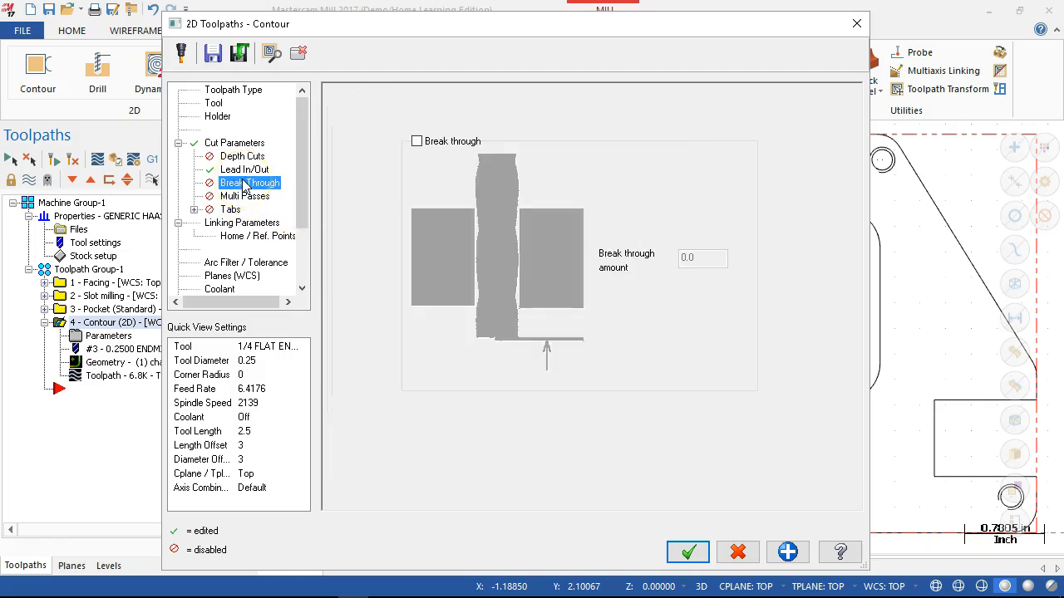
click(417, 141)
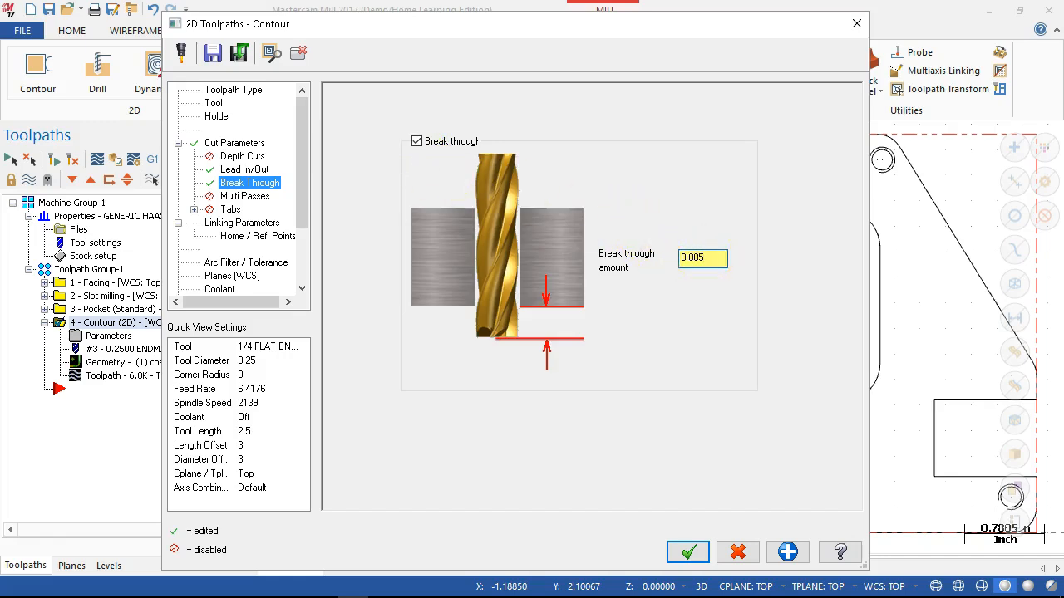
click(245, 196)
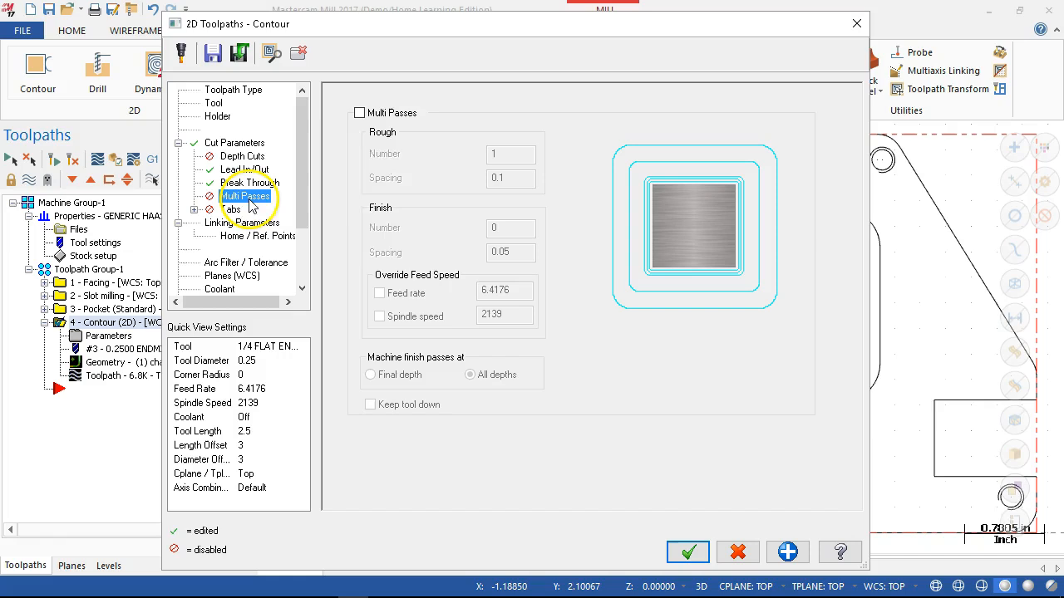
click(359, 114)
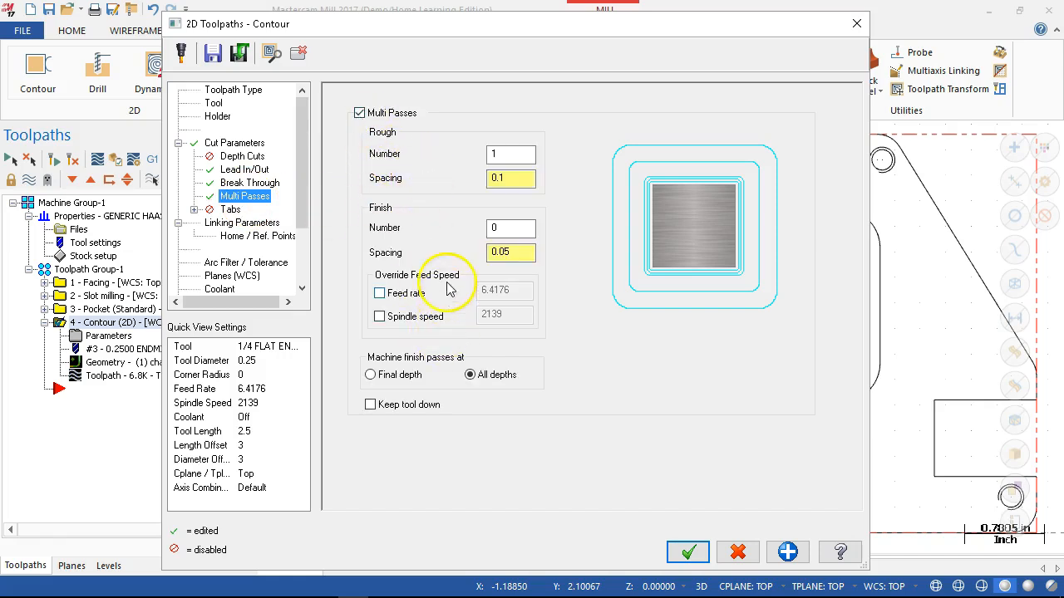
click(494, 230)
text(2)
click(520, 250)
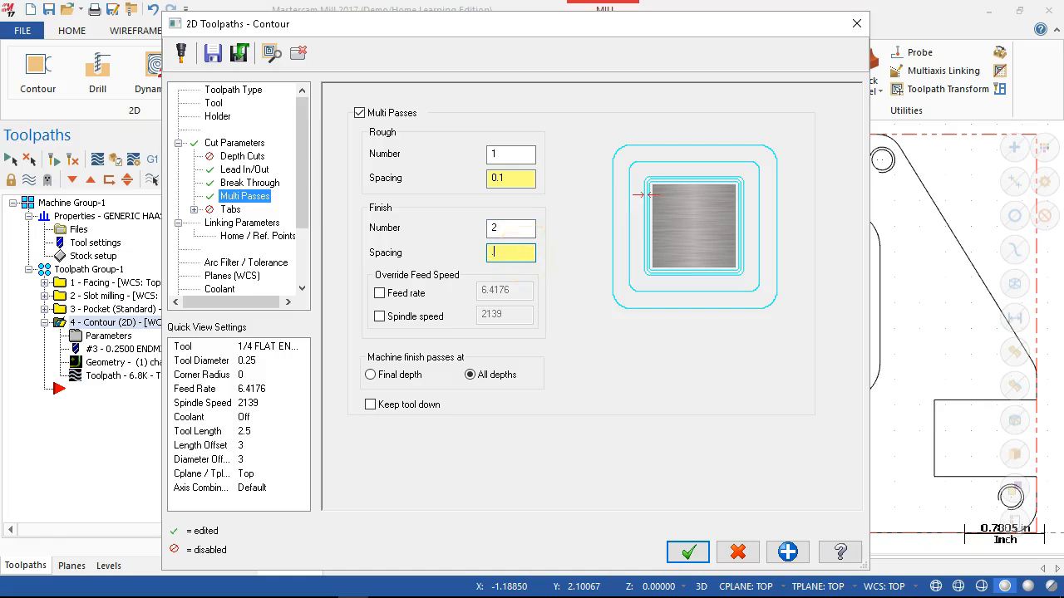
key(Tab)
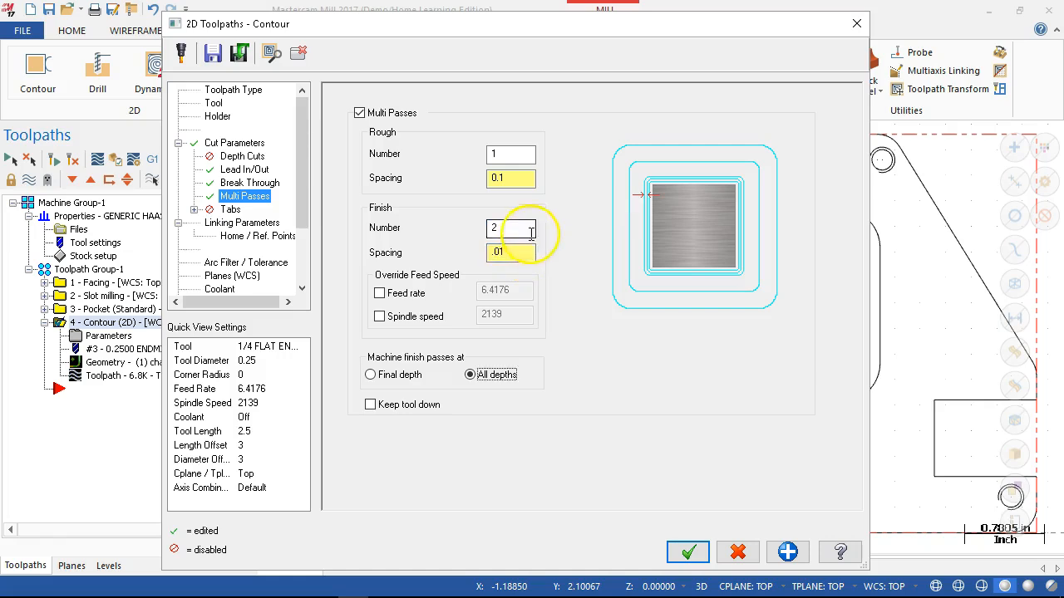
- Set the number of rough passes in the contour's multi passes to 0
double_click(492, 155)
text(0)
key(Tab)
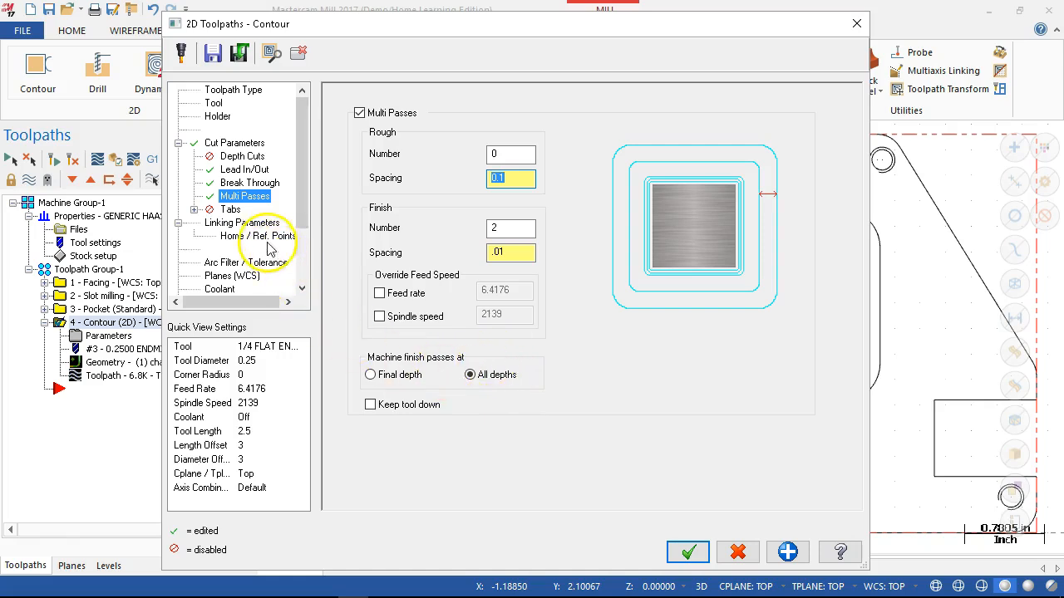
- Set the contour's retract, feed plane and depth to absolute with values 1.0, 0.1 and -0.5, and accept the parameters
click(244, 223)
click(519, 225)
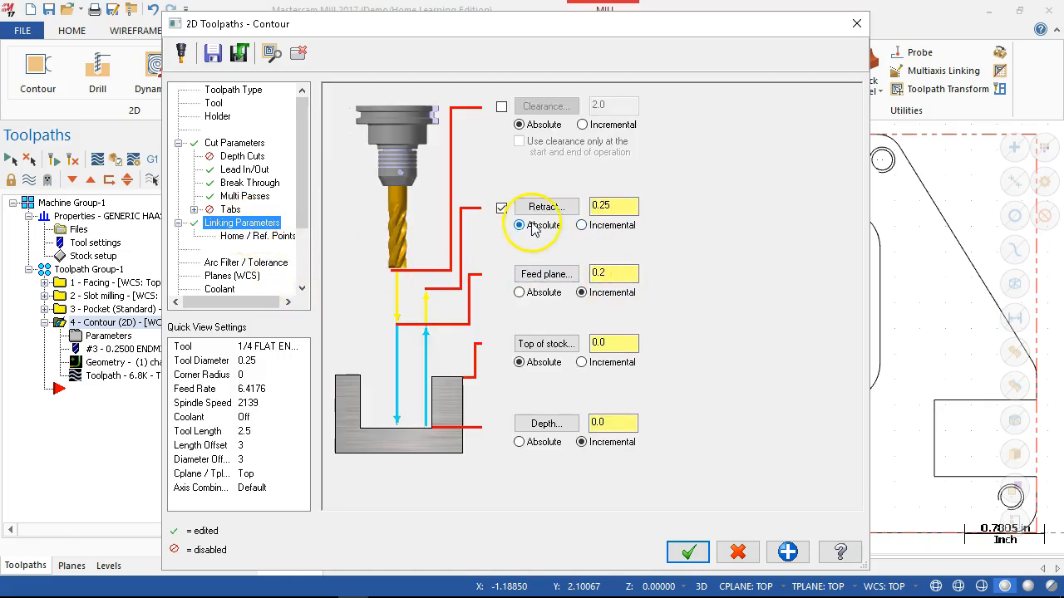
click(518, 293)
click(519, 442)
double_click(597, 207)
text(1.0)
double_click(602, 274)
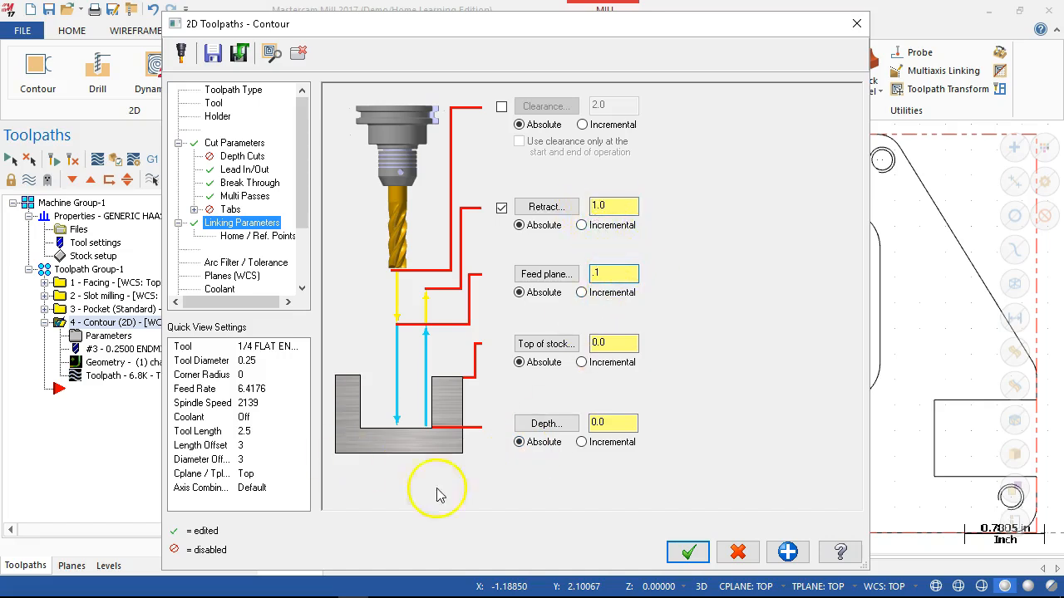
click(619, 423)
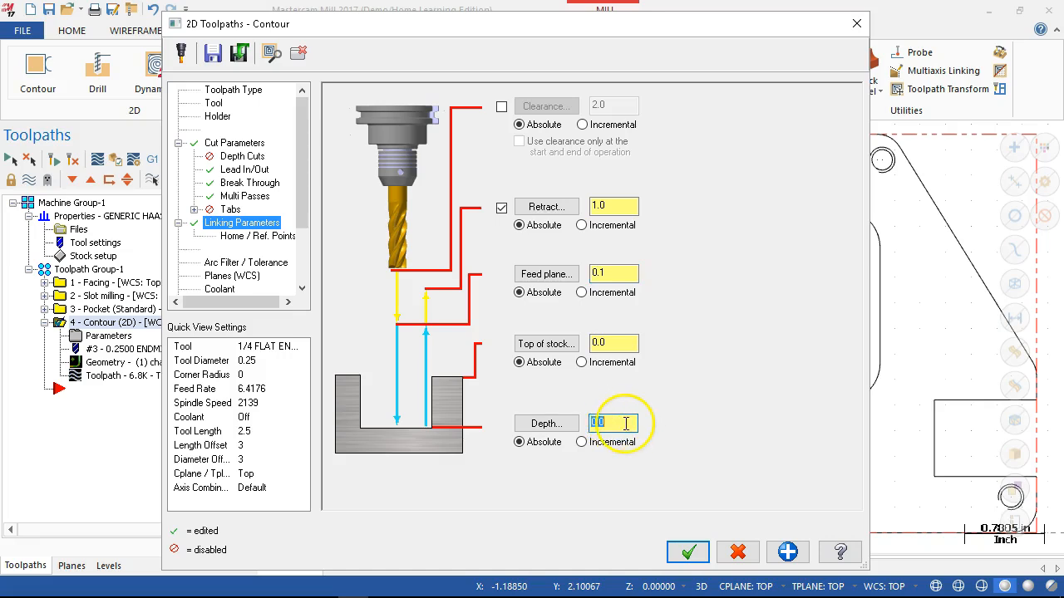
text(-0.5)
click(688, 553)
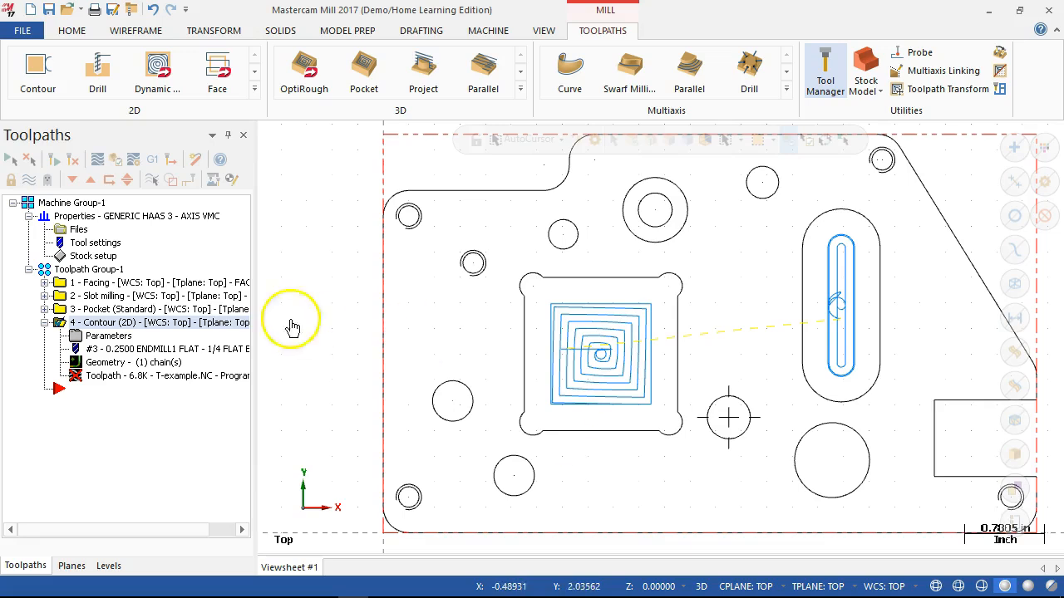
- Regenerate the contour toolpath and inspect its finish passes along the square pocket's walls
click(73, 160)
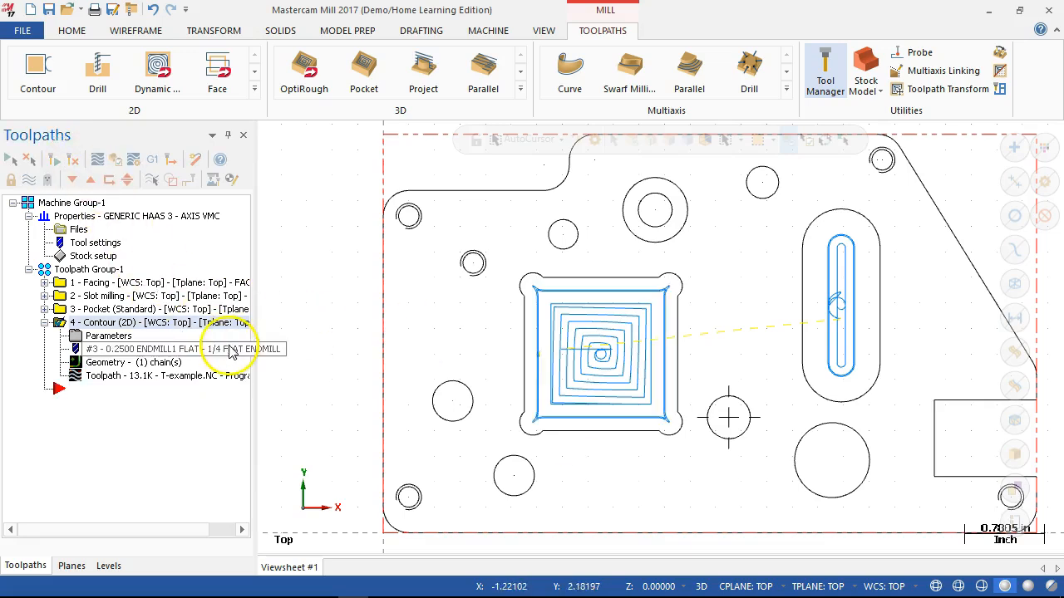
scroll(544, 306, up, 4)
scroll(548, 307, up, 4)
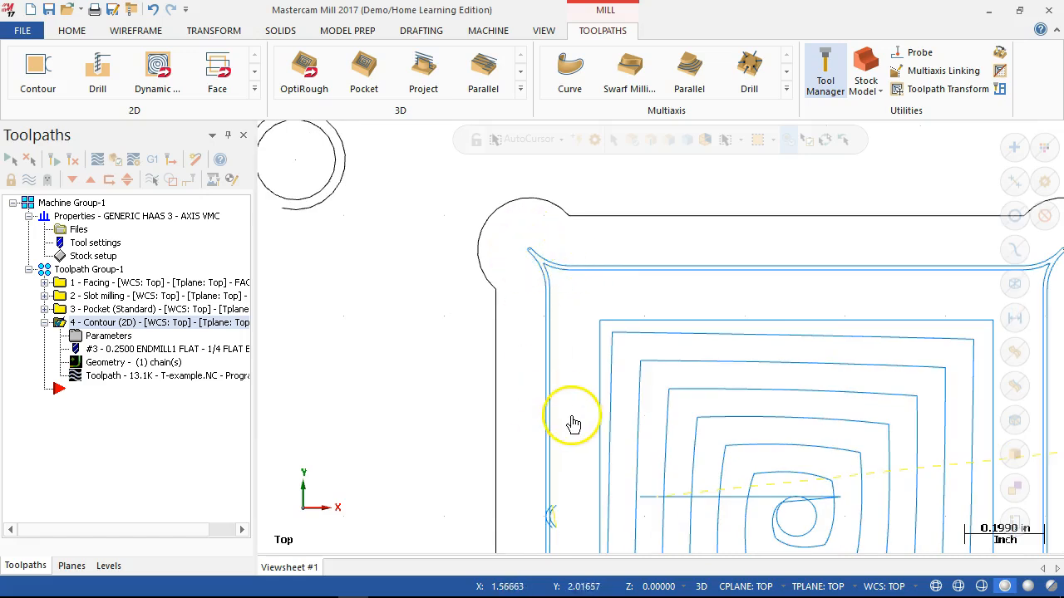
scroll(568, 404, down, 6)
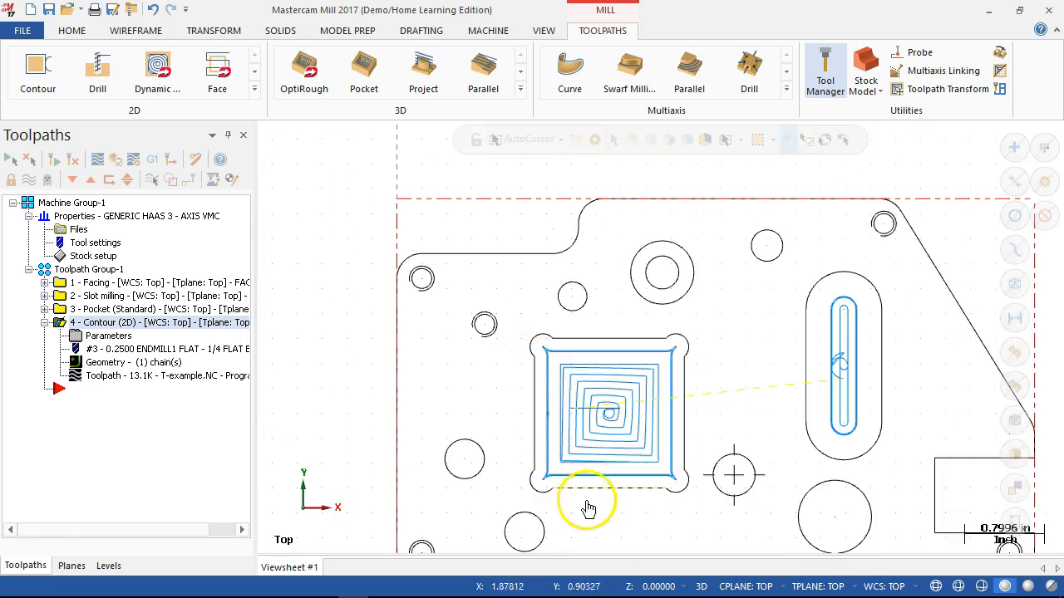
scroll(590, 494, up, 1)
scroll(596, 480, up, 1)
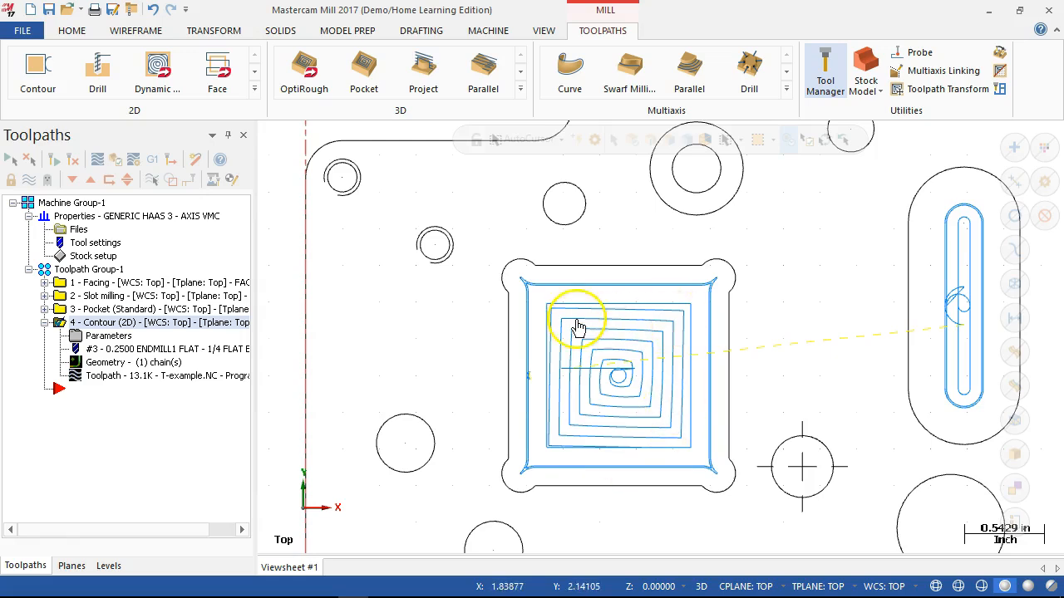
scroll(638, 363, down, 2)
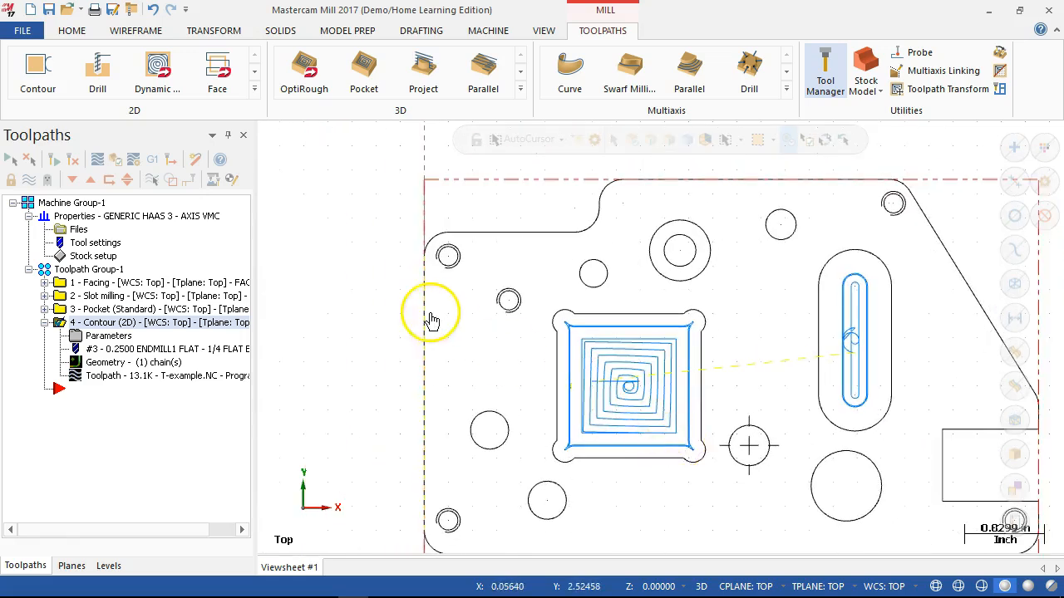
- Delete the centerline marks crossing the circle between the square pocket and the large circle below the slot
scroll(579, 499, down, 2)
scroll(661, 499, up, 1)
scroll(648, 300, up, 1)
scroll(657, 399, up, 1)
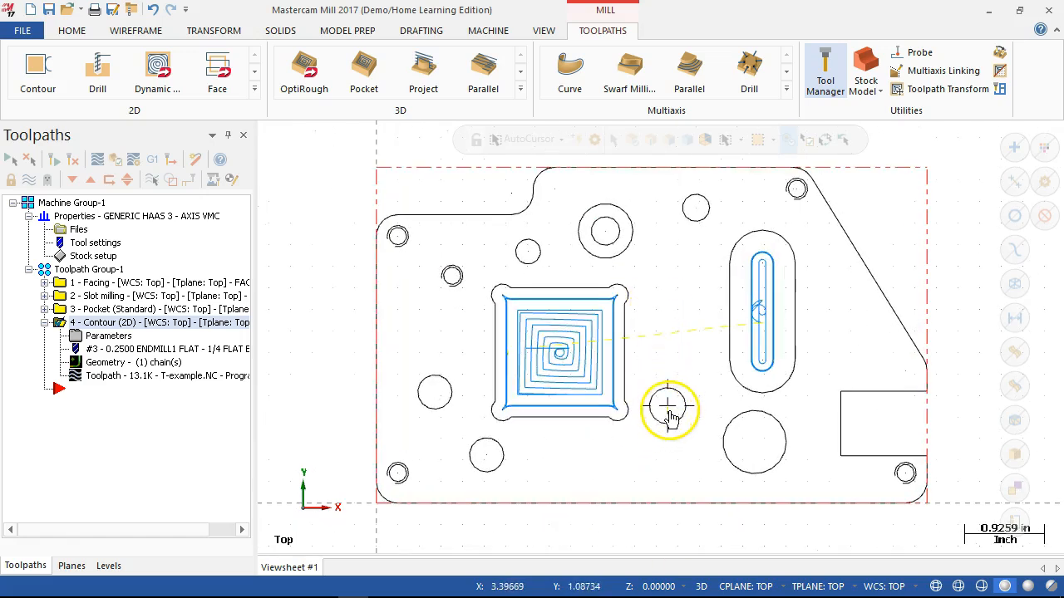
scroll(671, 413, up, 4)
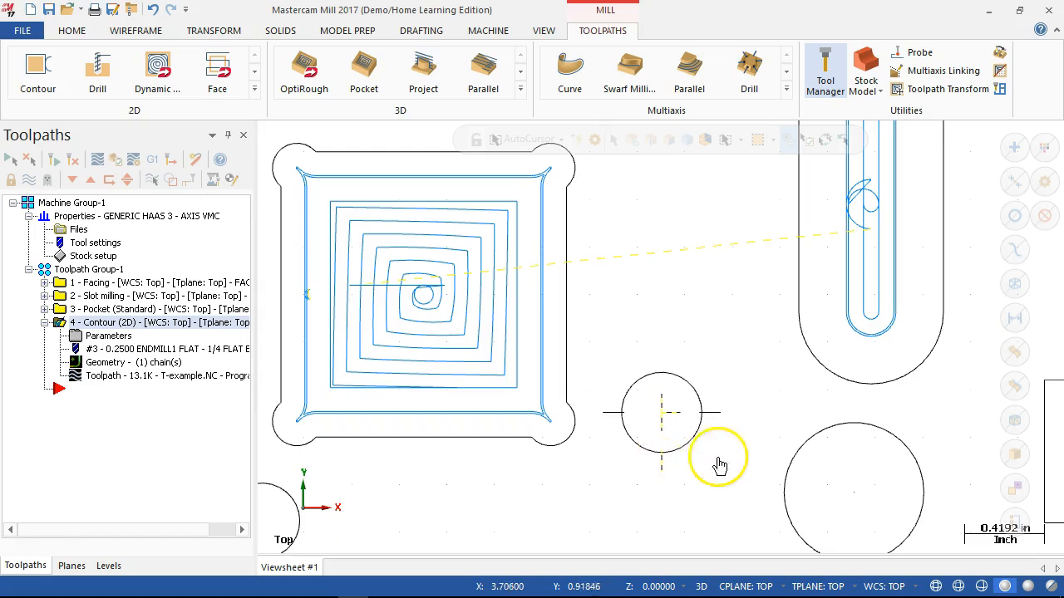
click(623, 422)
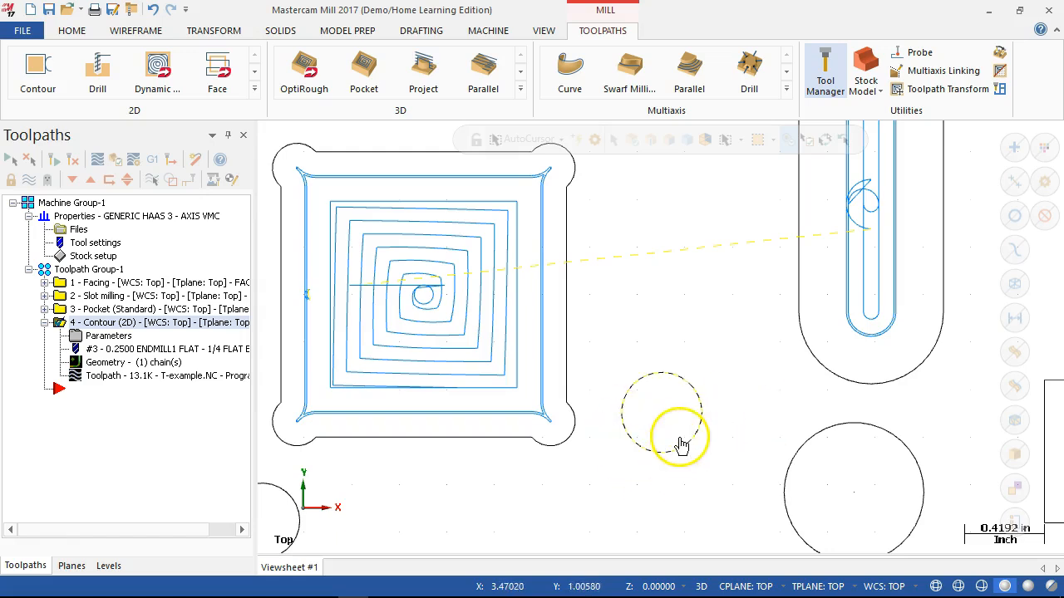
scroll(682, 447, down, 4)
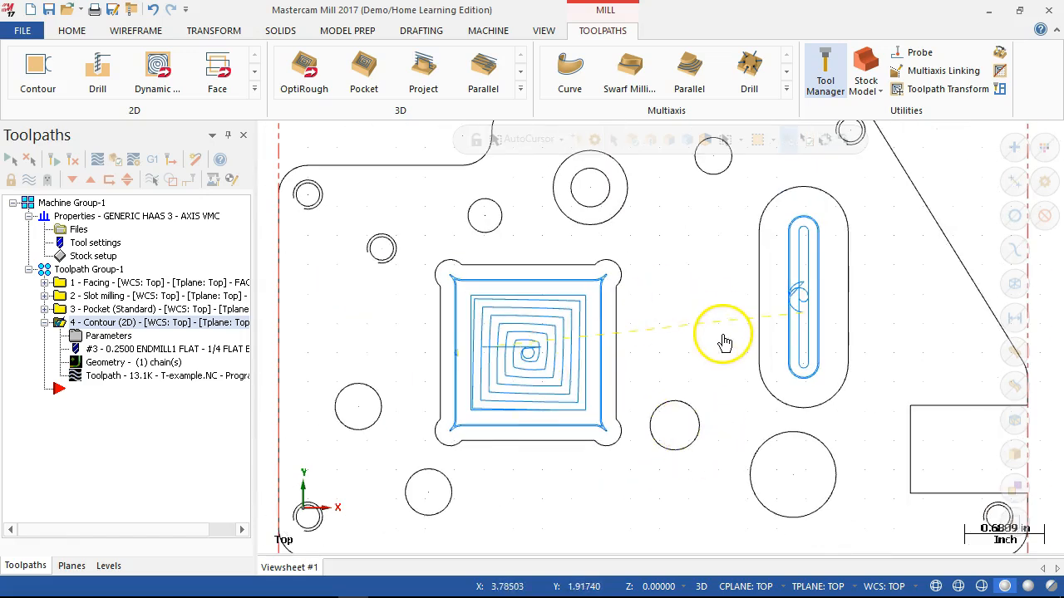
scroll(722, 340, down, 1)
scroll(726, 353, down, 1)
scroll(622, 280, up, 1)
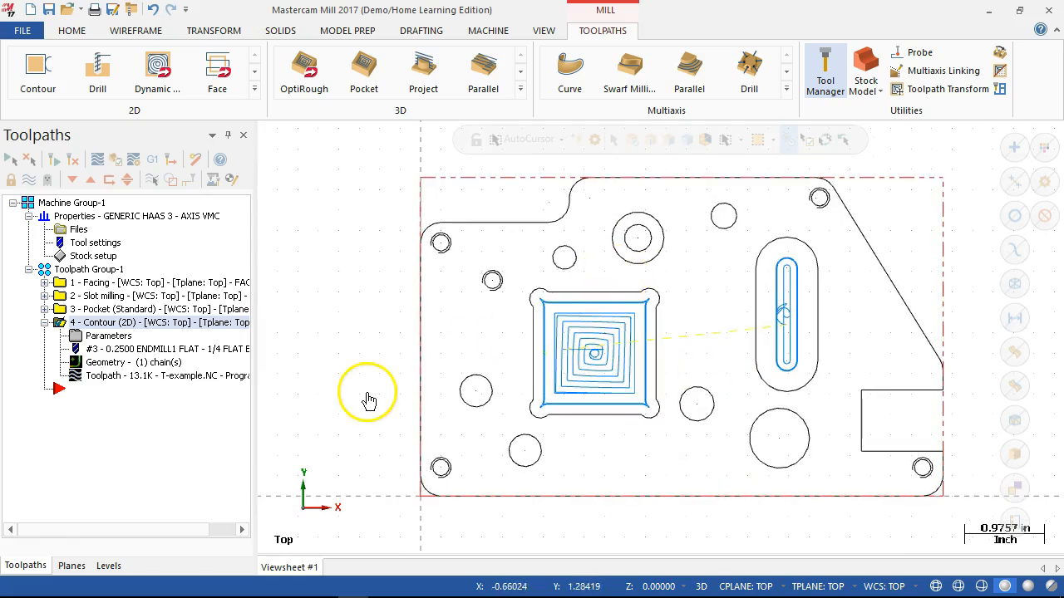
click(470, 411)
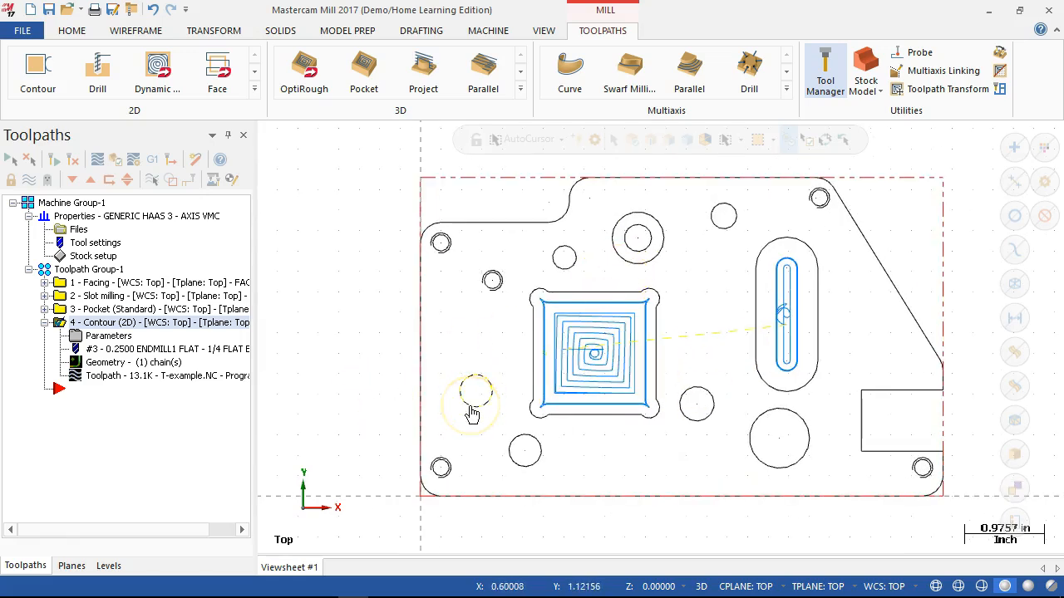
scroll(740, 257, up, 1)
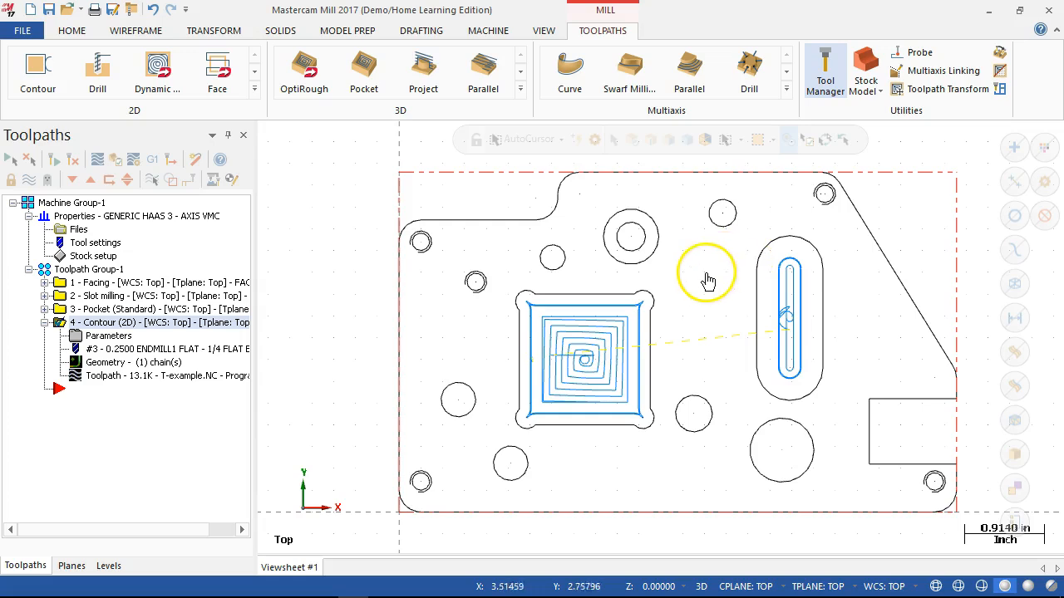
click(689, 294)
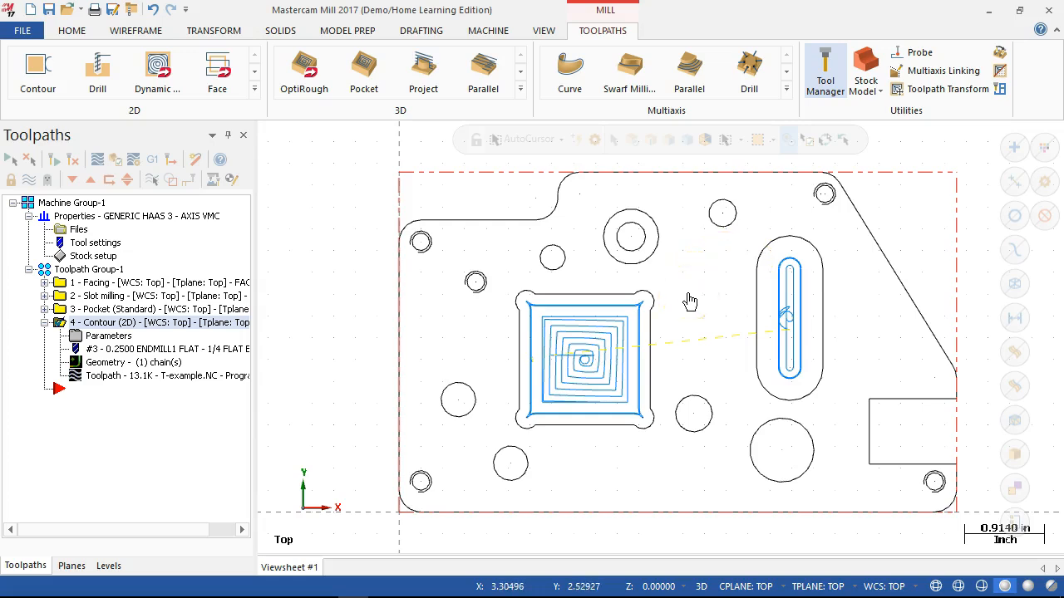
click(643, 245)
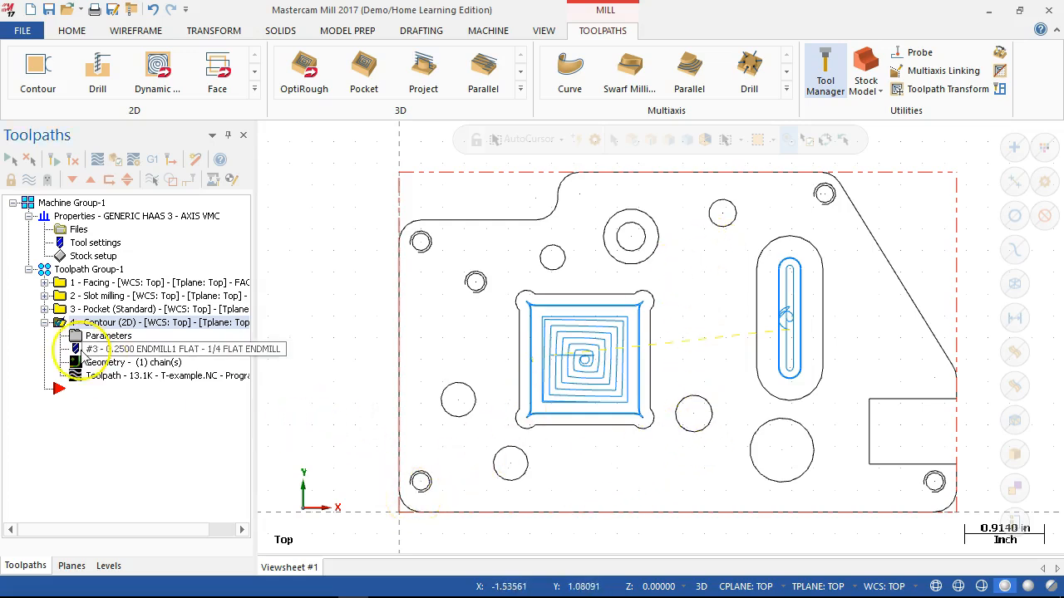
- Create a Drill toolpath after the contour operation and pick the centers of the four corner holes as drill points
click(45, 322)
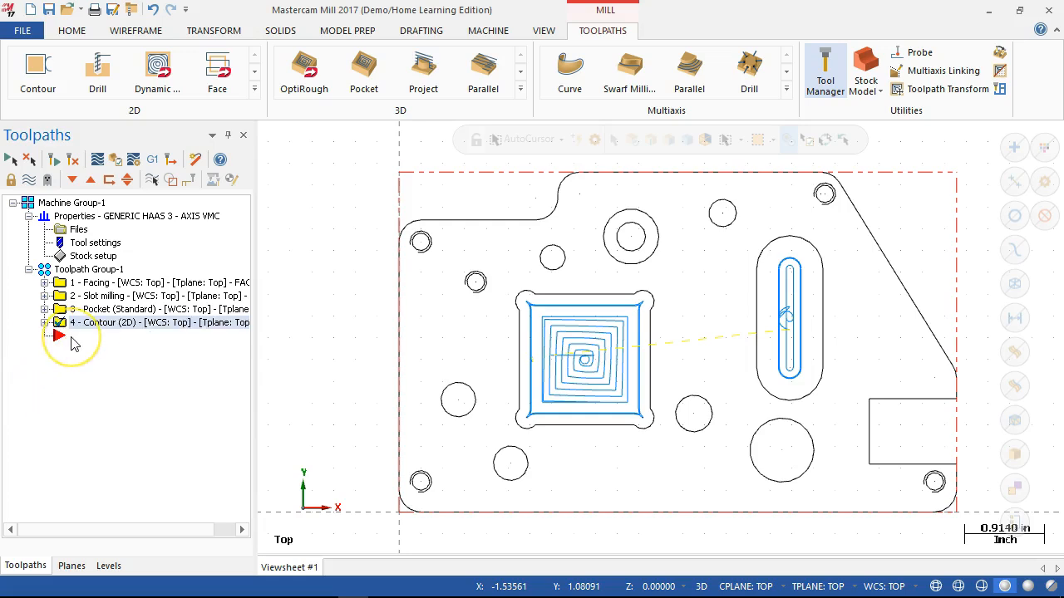
right_click(73, 344)
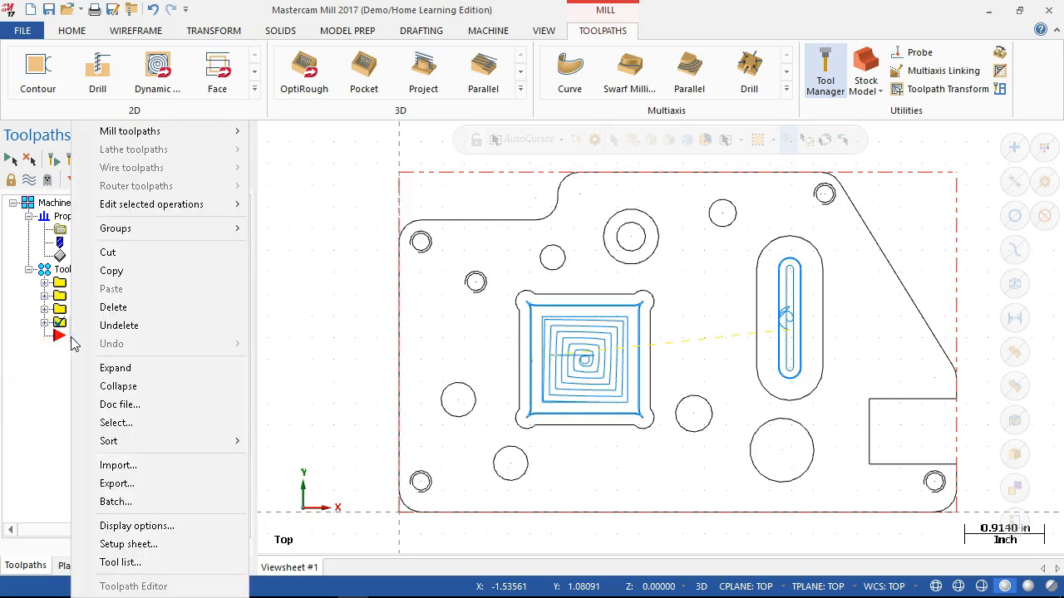
mouse_move(170, 130)
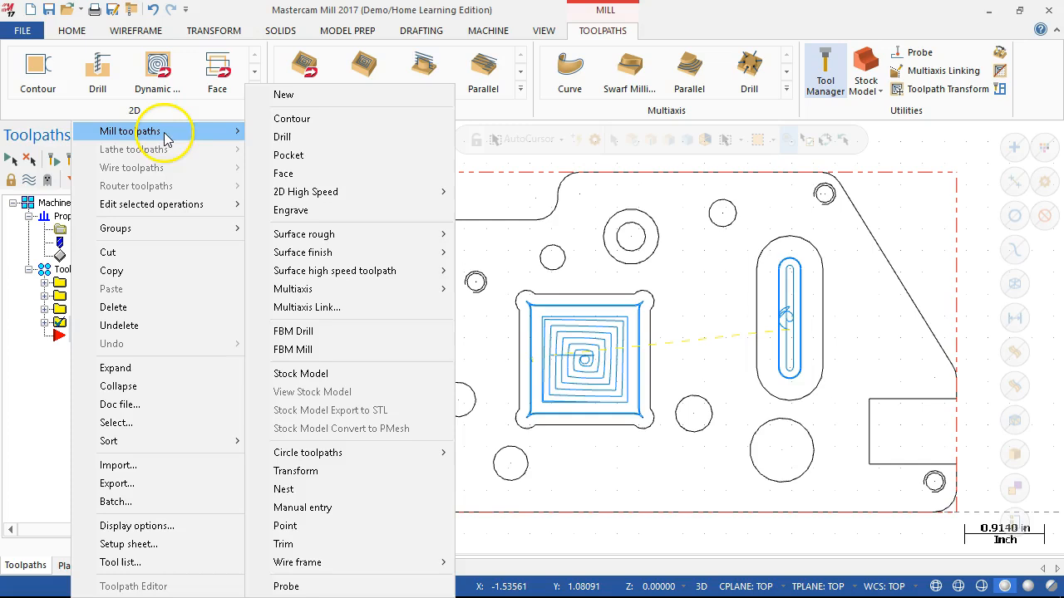
click(272, 138)
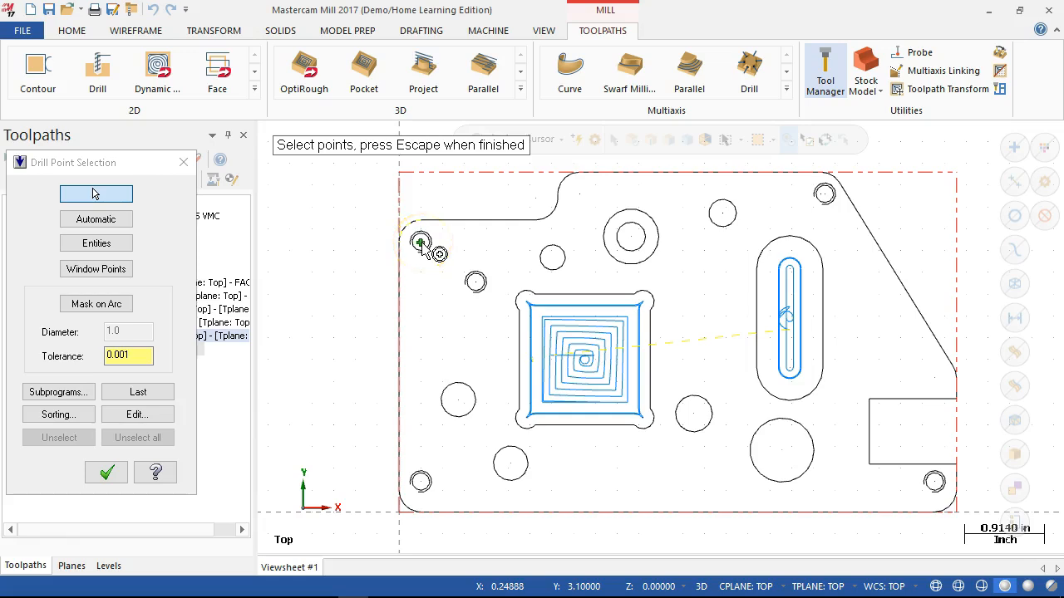
click(421, 482)
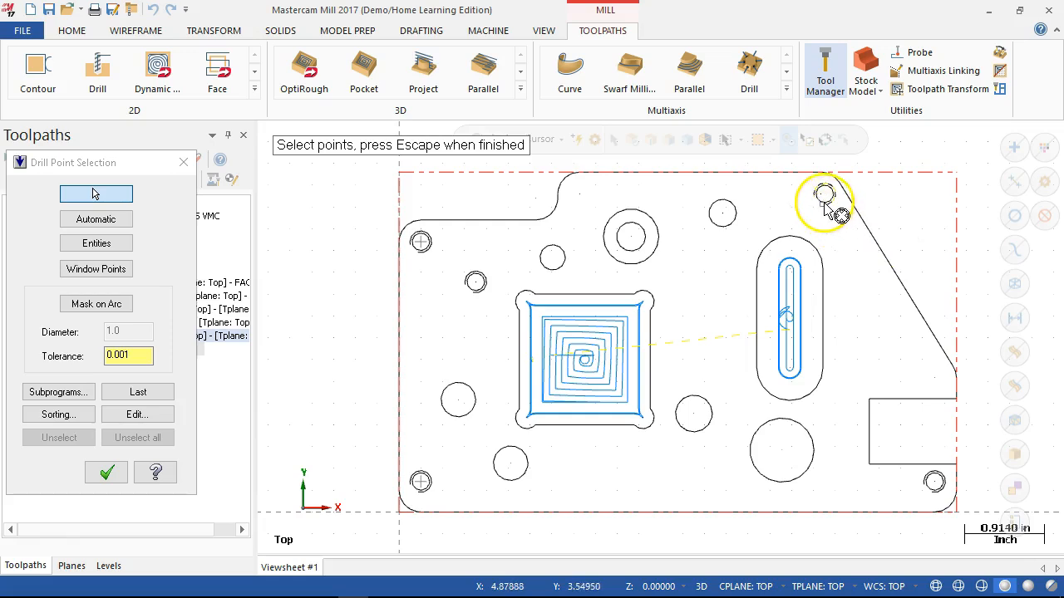
scroll(847, 208, up, 3)
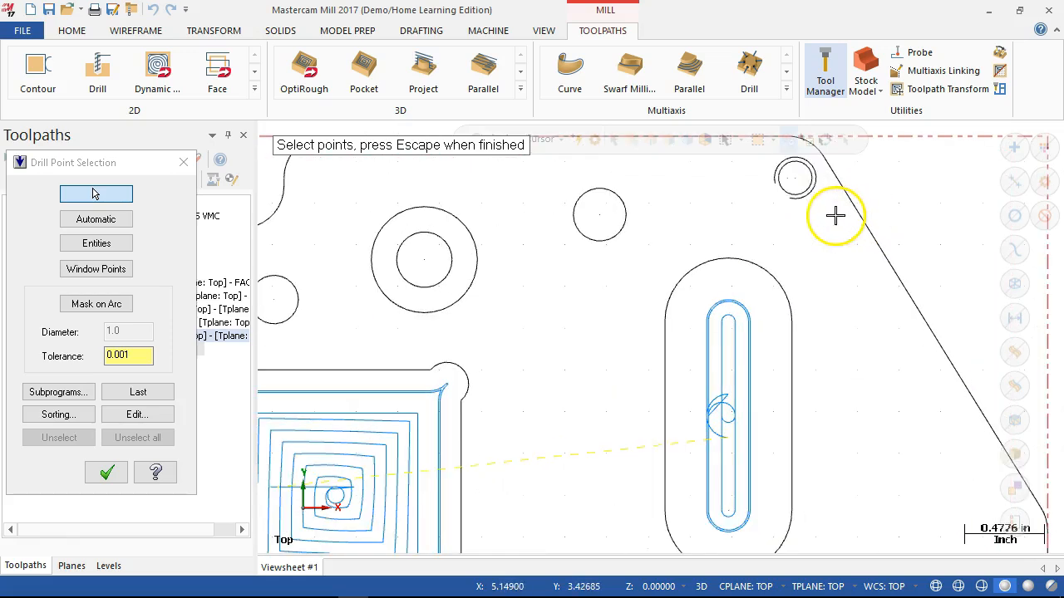
click(792, 179)
scroll(841, 470, down, 6)
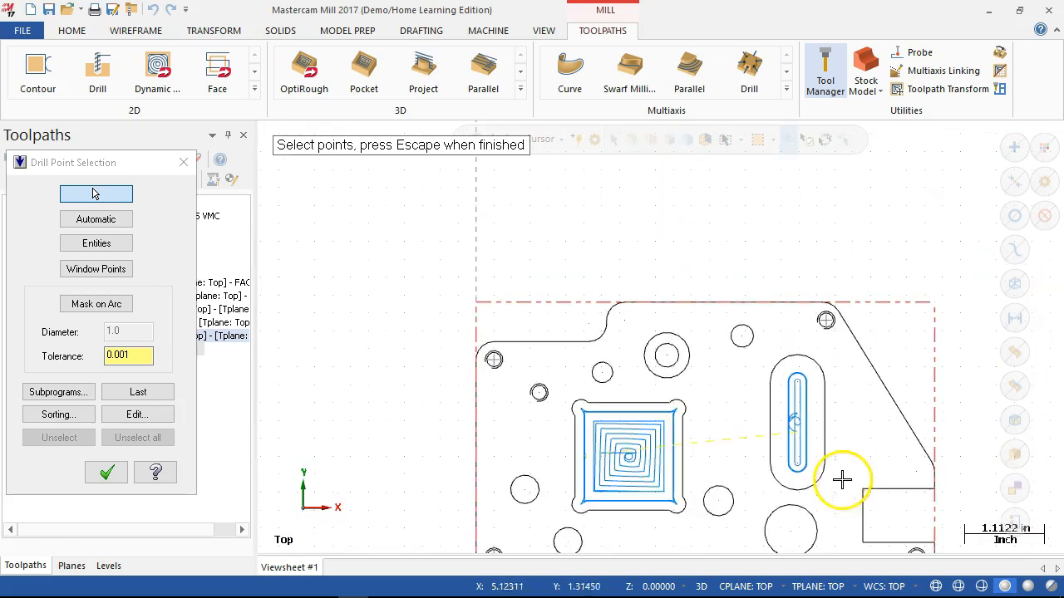
scroll(843, 504, up, 6)
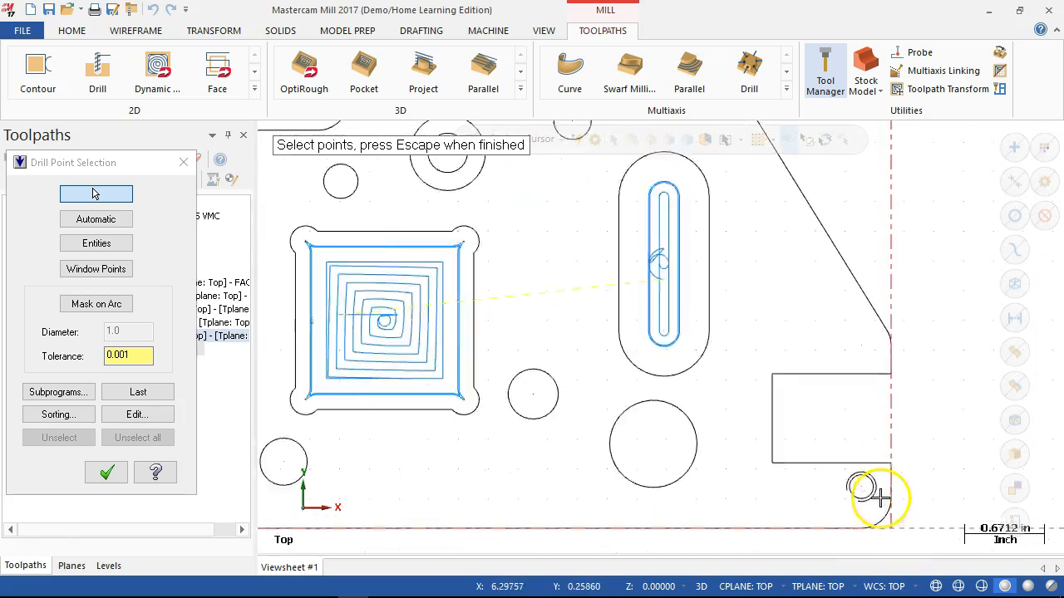
click(856, 484)
scroll(855, 482, down, 4)
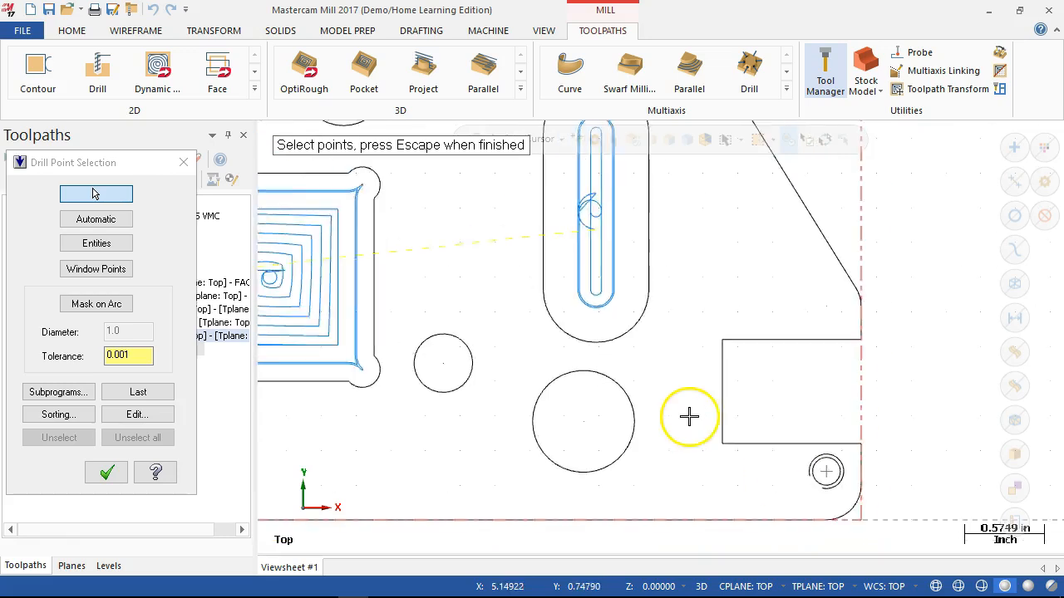
scroll(357, 200, down, 1)
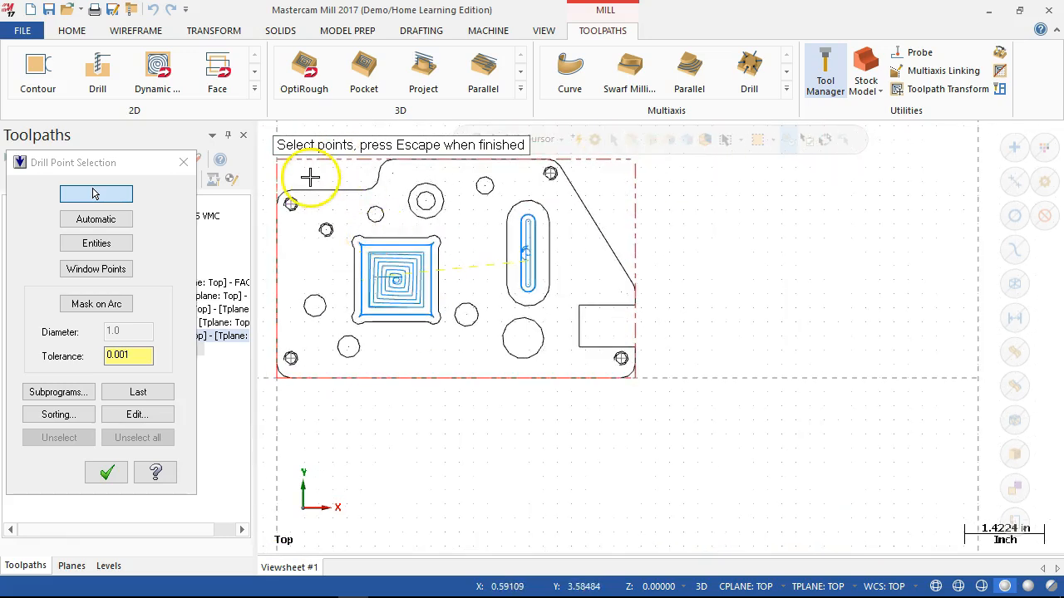
- Add the small threaded hole near the square pocket's upper-left corner to the drill points and accept the selection
scroll(304, 179, up, 1)
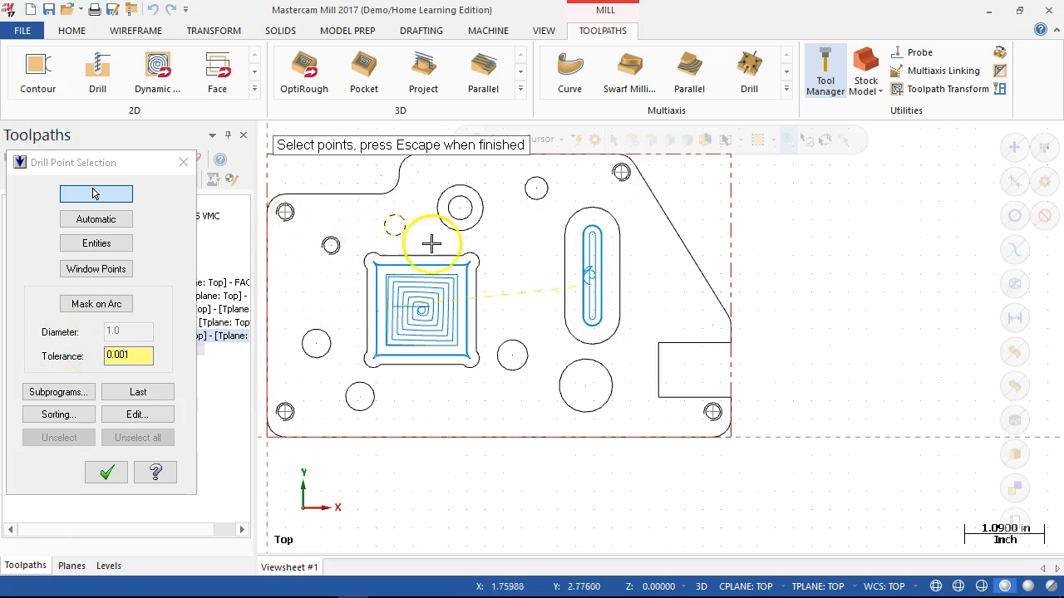
scroll(707, 399, down, 2)
scroll(441, 230, up, 2)
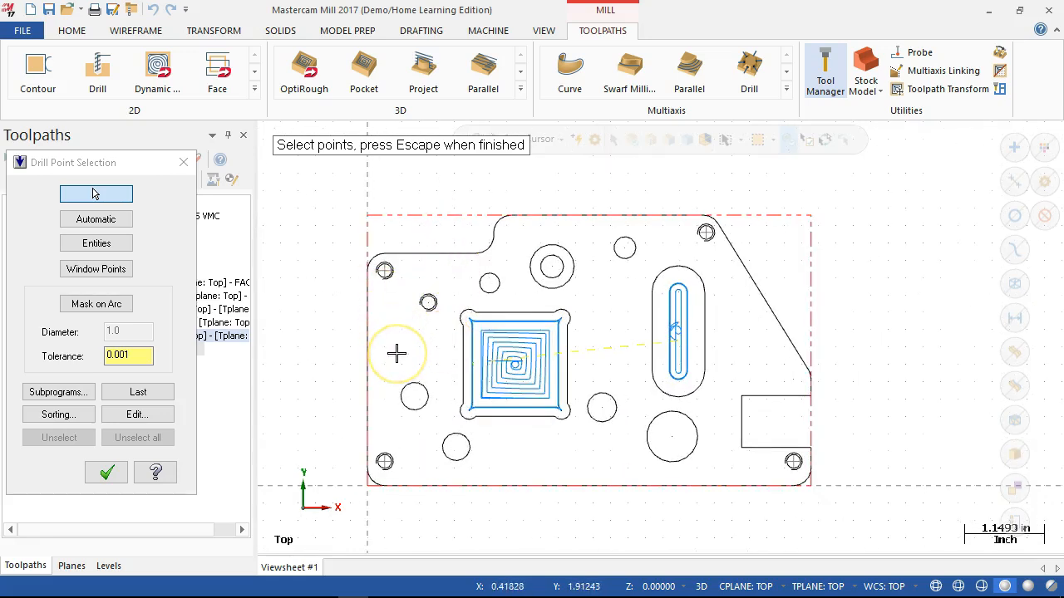
scroll(397, 353, up, 1)
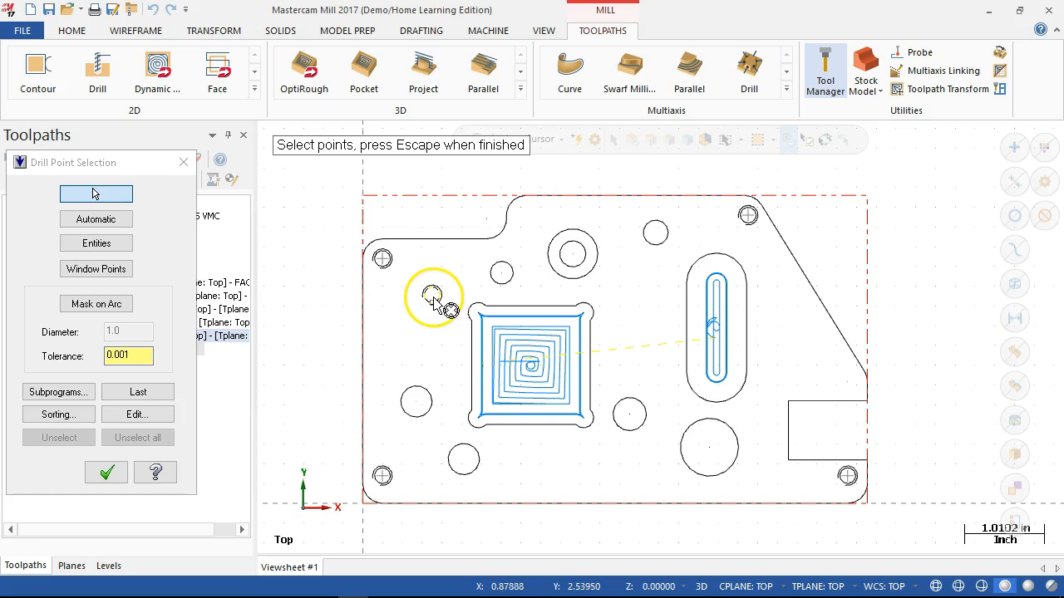
scroll(436, 299, up, 4)
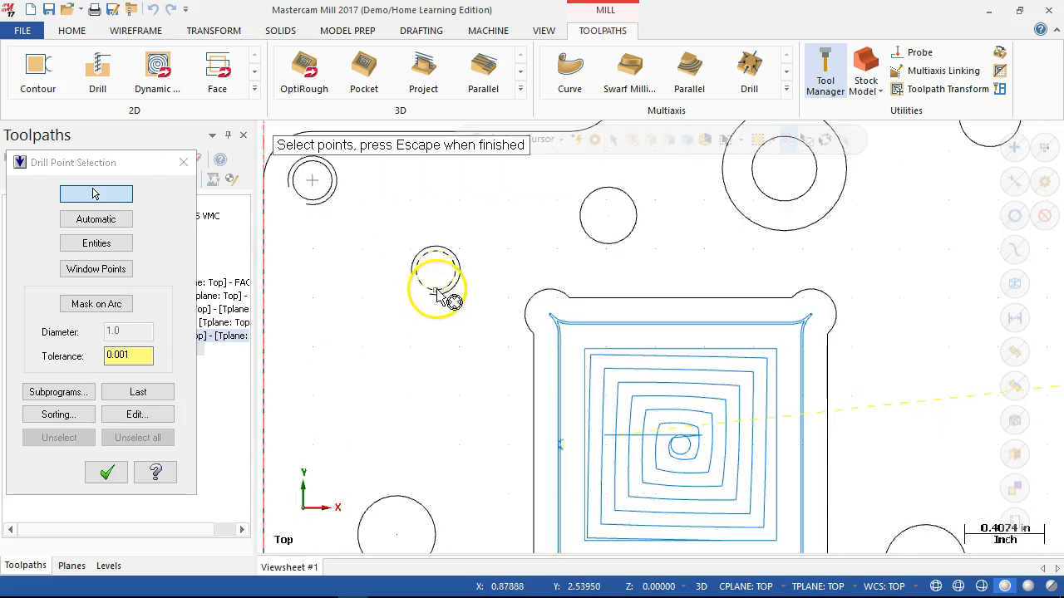
scroll(457, 330, down, 2)
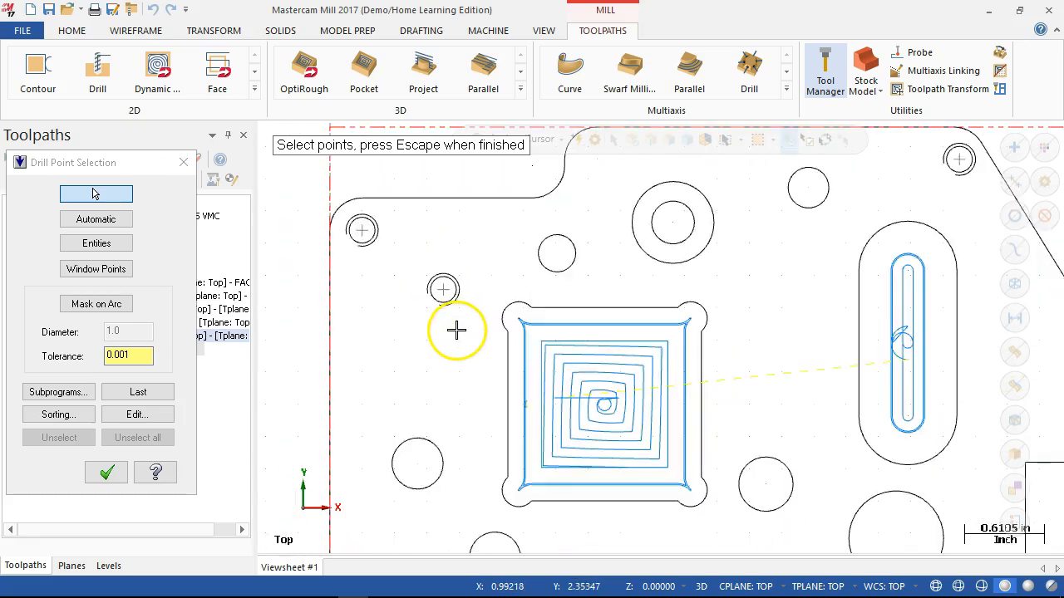
scroll(456, 330, down, 2)
click(106, 472)
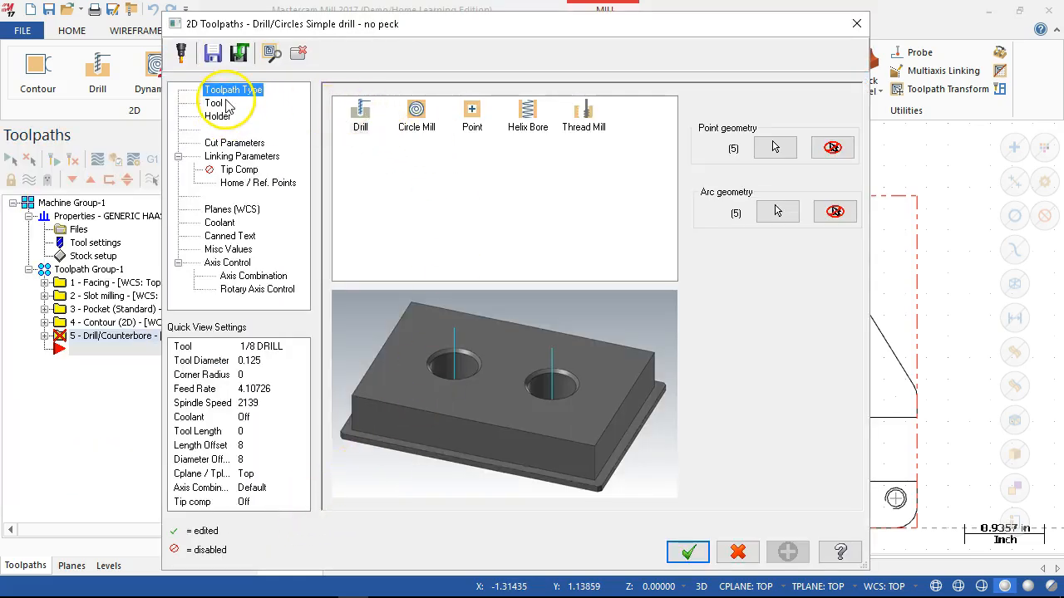
- Select the NO. 7 DRILL from the tool library as the drilling operation's tool
click(214, 103)
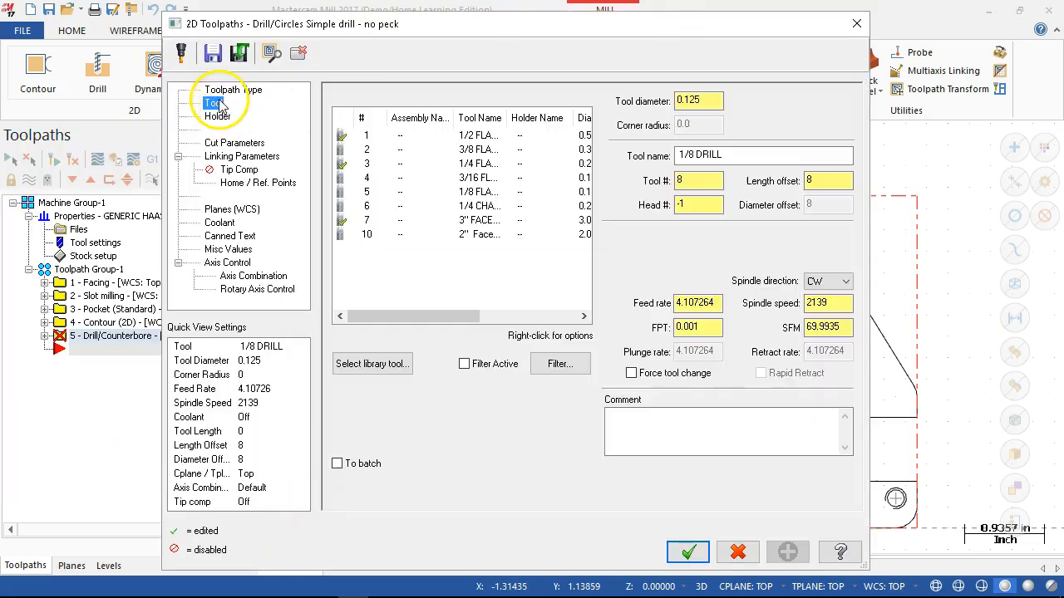
click(391, 364)
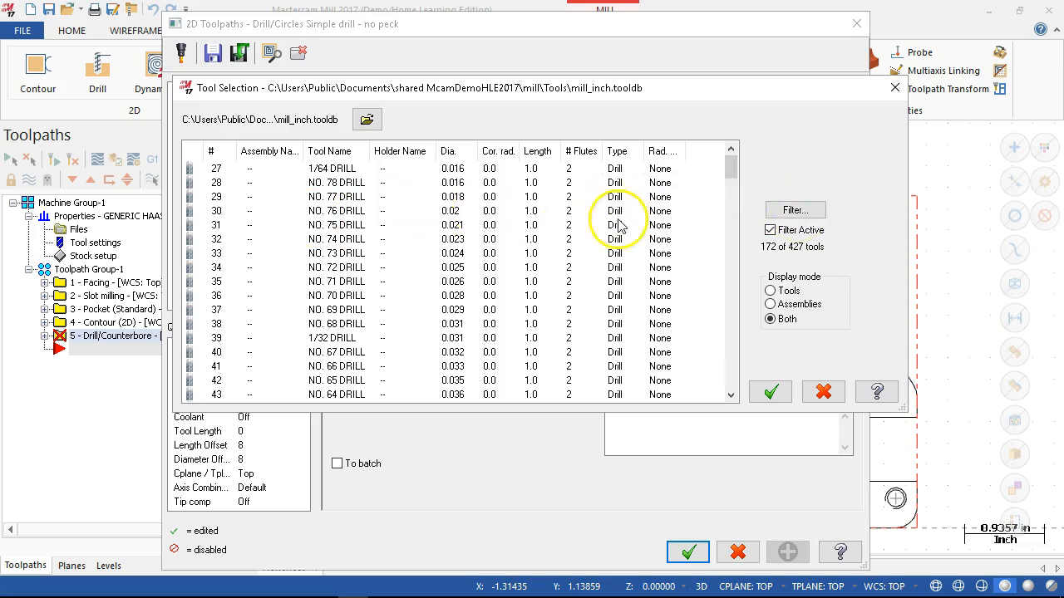
drag(731, 167, 733, 271)
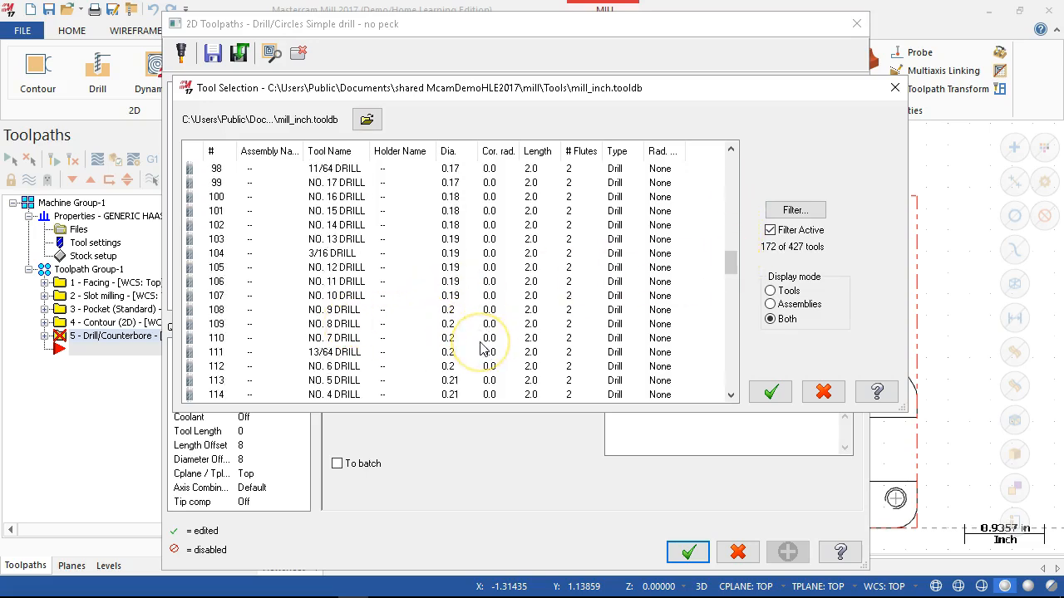
click(348, 338)
click(769, 394)
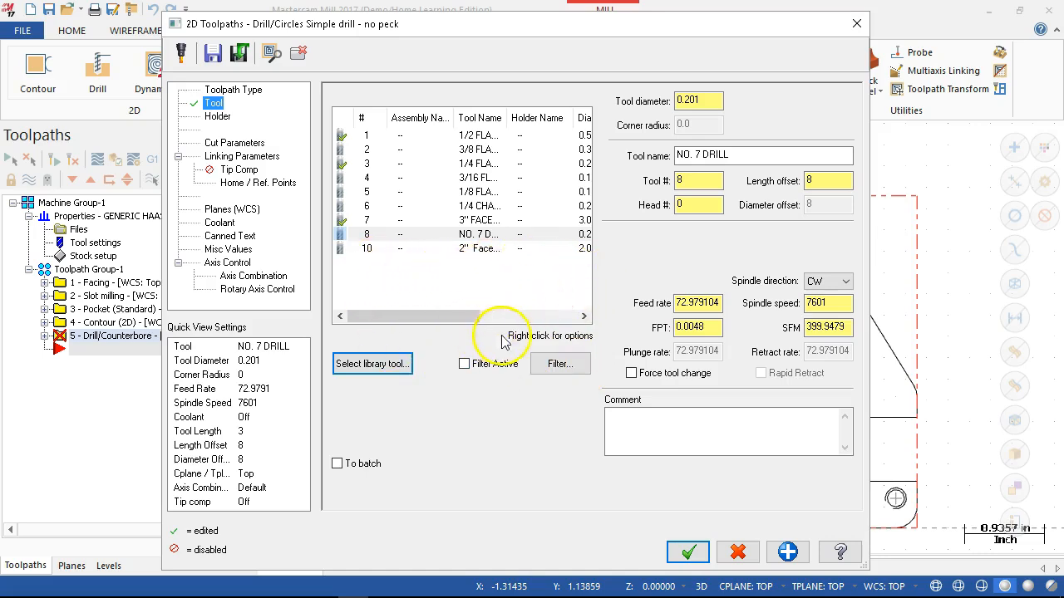
- Set the No. 7 drill's surface speed to 200 SFM, feed per tooth to 0.004 and feed rate to 30
double_click(842, 327)
text(200)
key(Tab)
click(699, 304)
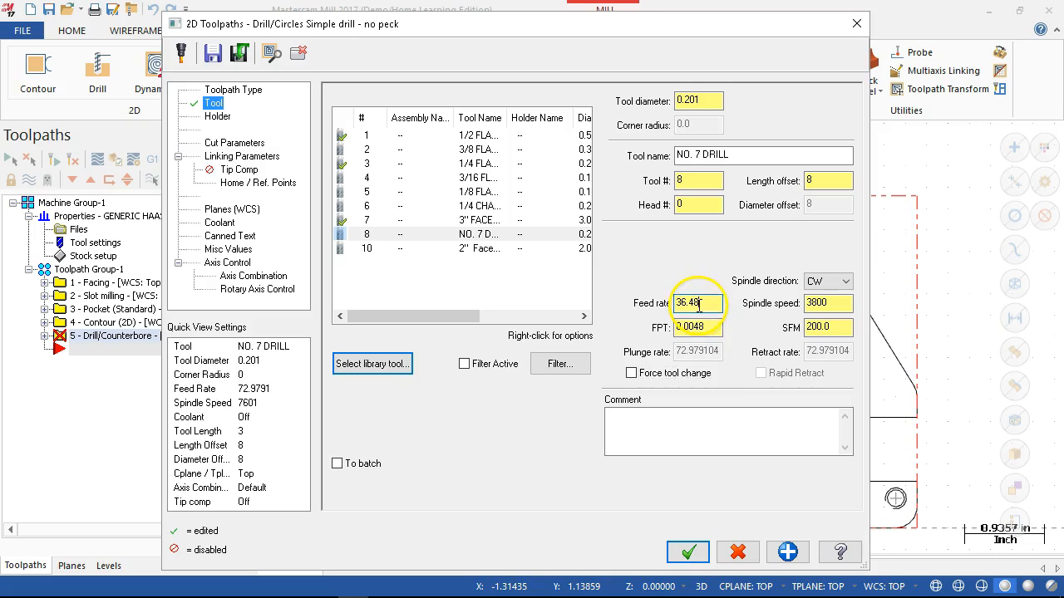
click(711, 328)
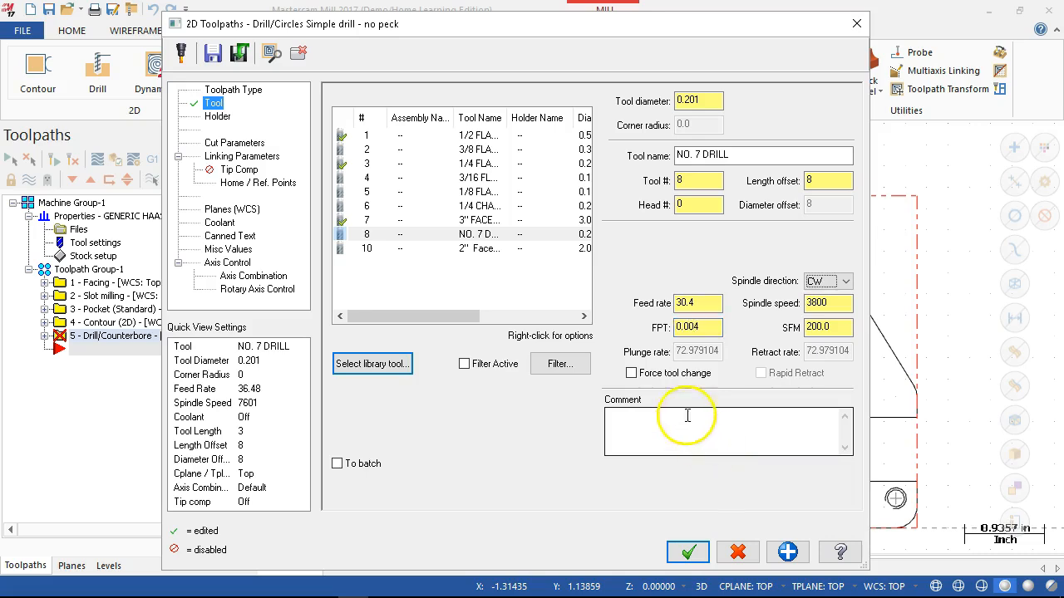
click(690, 304)
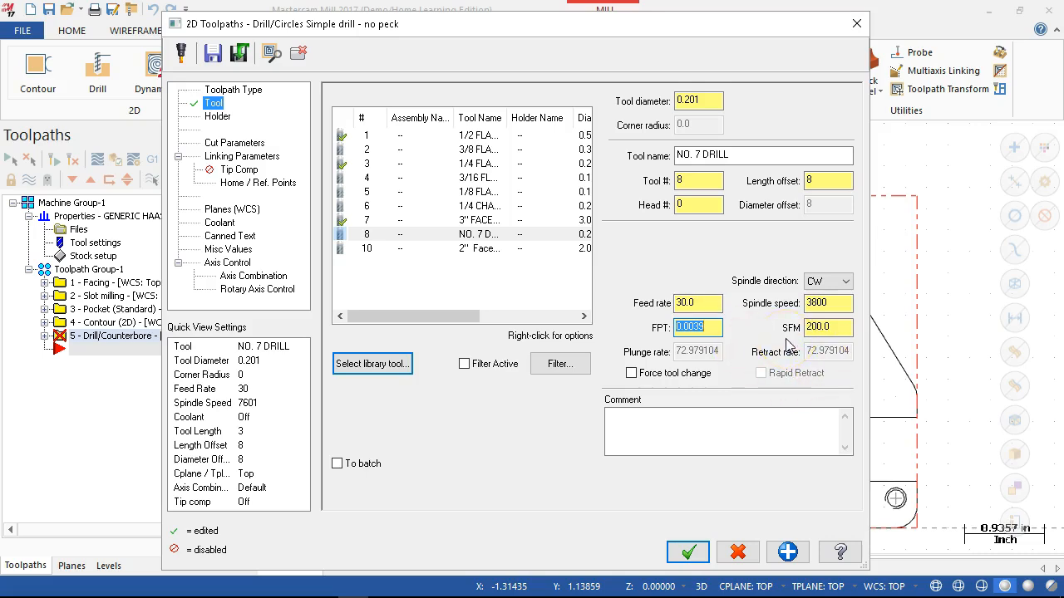
click(849, 305)
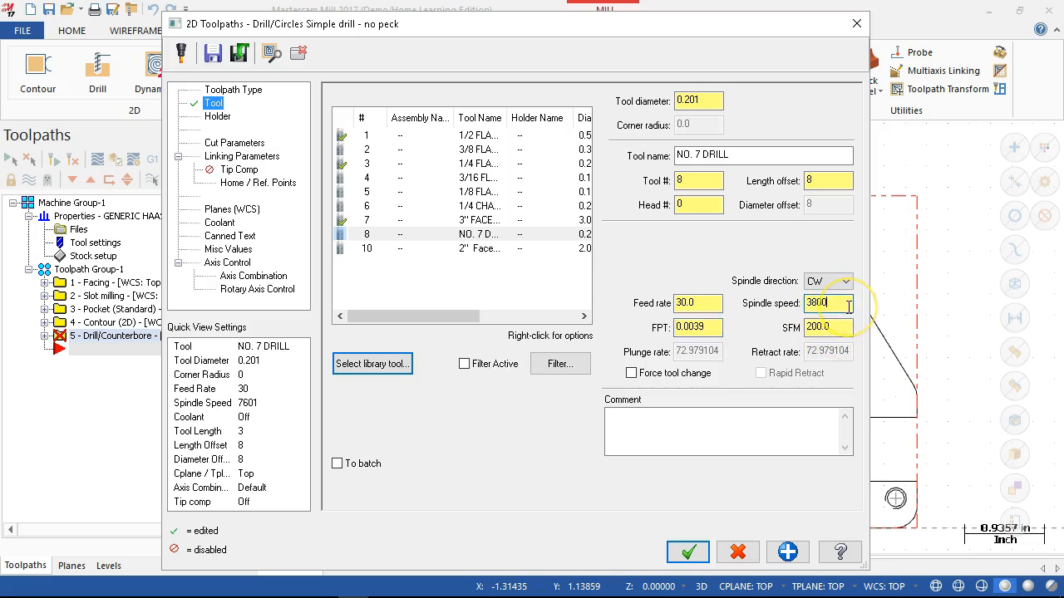
click(836, 305)
click(462, 239)
click(484, 317)
click(715, 327)
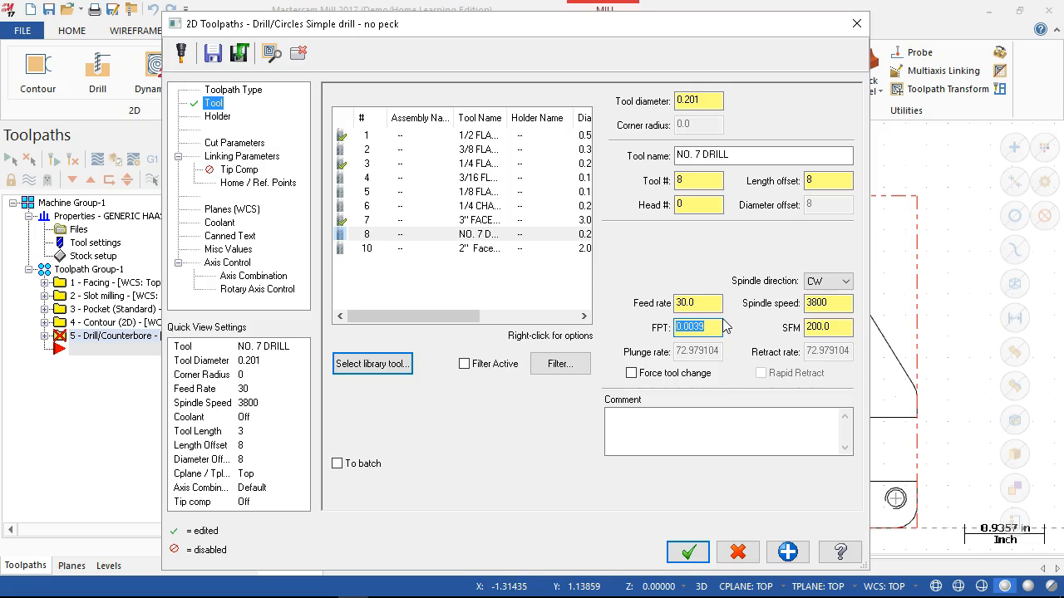
- Set the No. 7 drill's surface speed to 150 SFM and its feed rate to 30
double_click(836, 327)
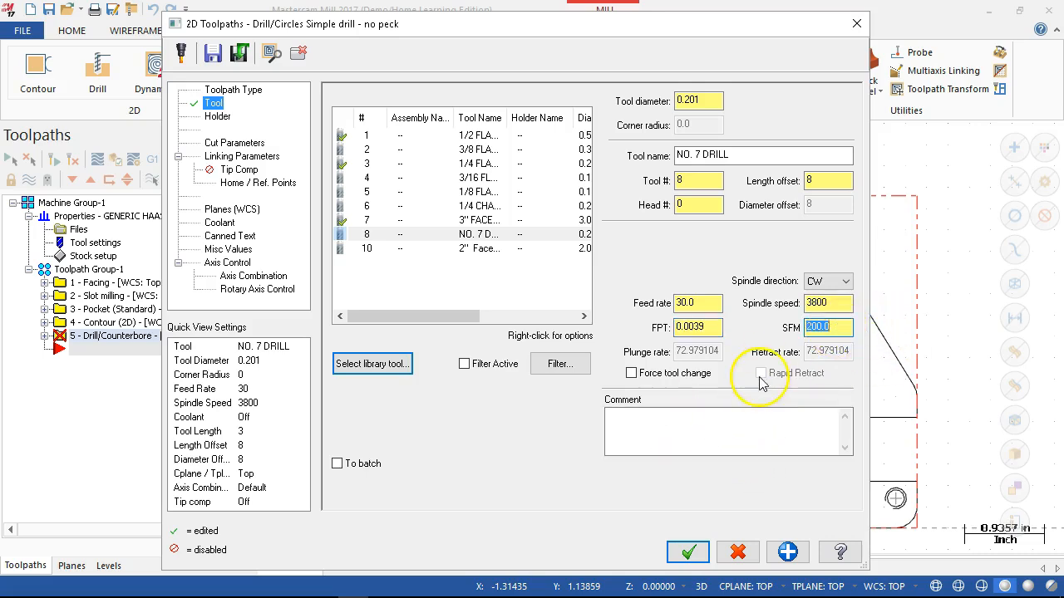
text(150)
key(Tab)
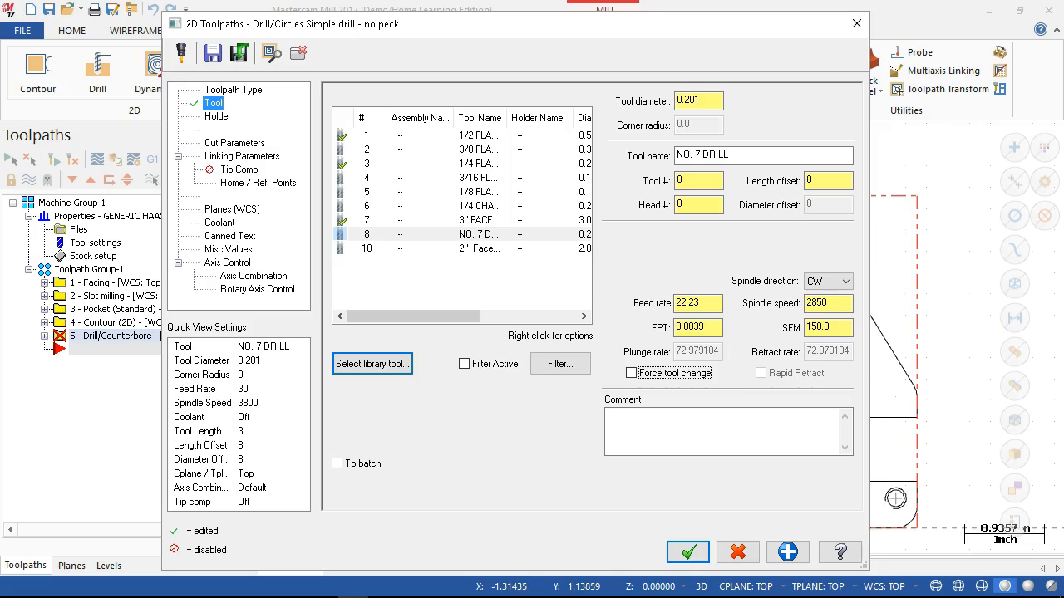
drag(715, 304, 659, 300)
text(30)
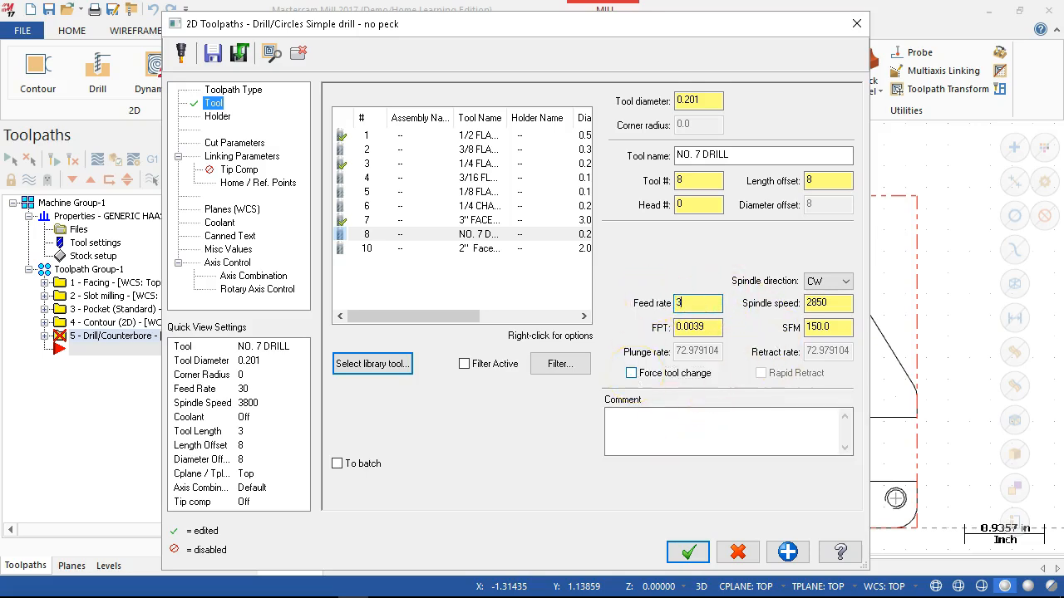
key(Tab)
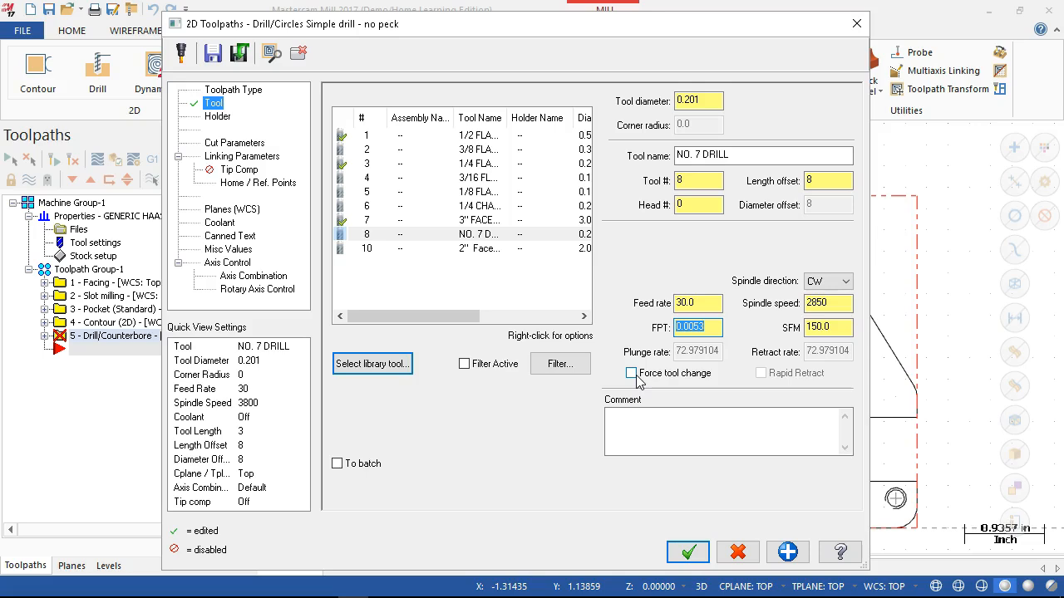
- Set the drilling operation's cycle to Peck Drill in its cut parameters
click(233, 143)
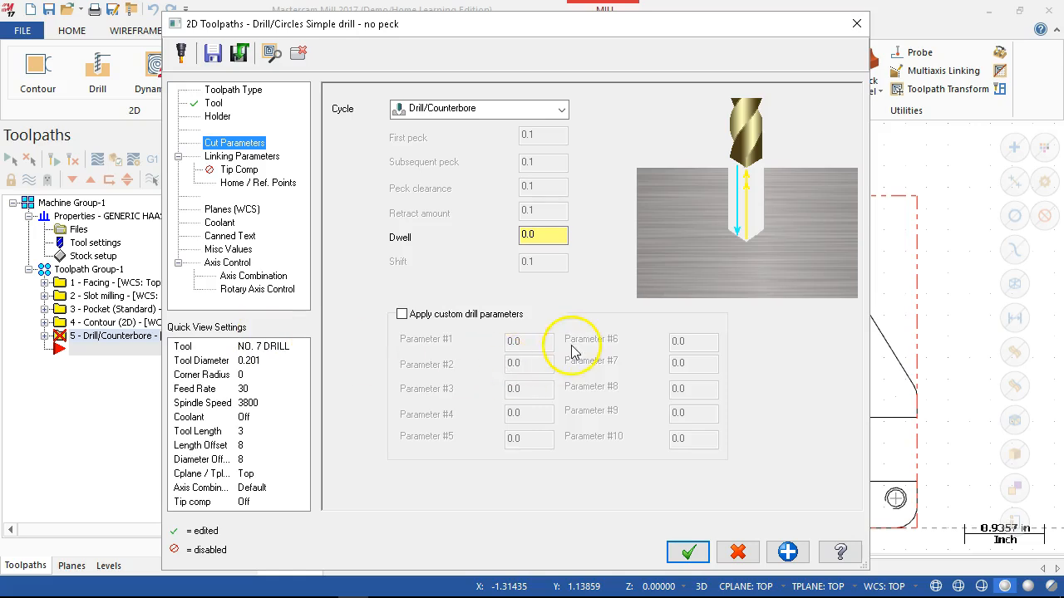
click(514, 110)
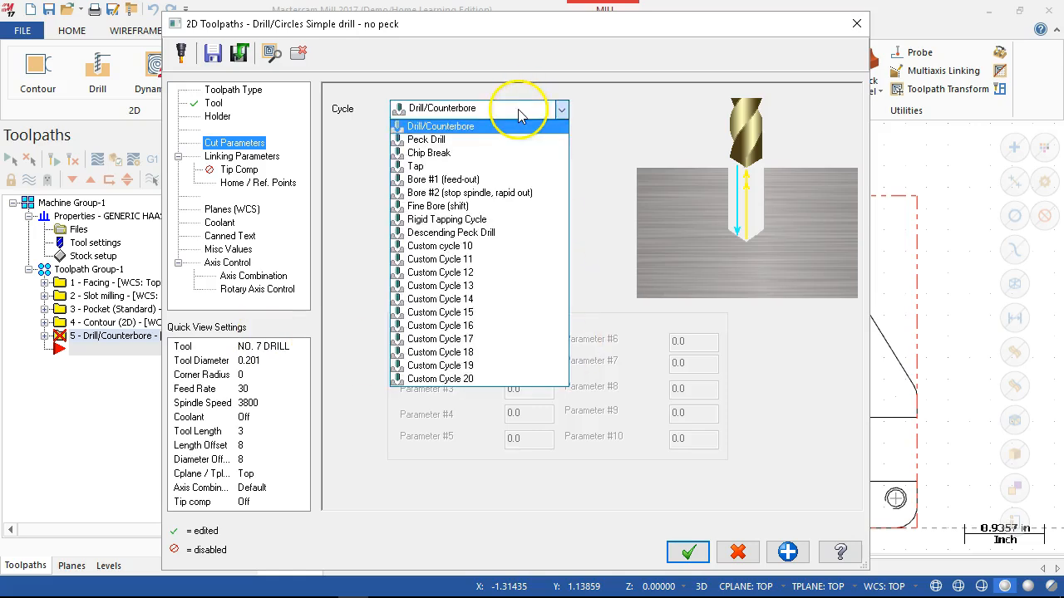
click(481, 129)
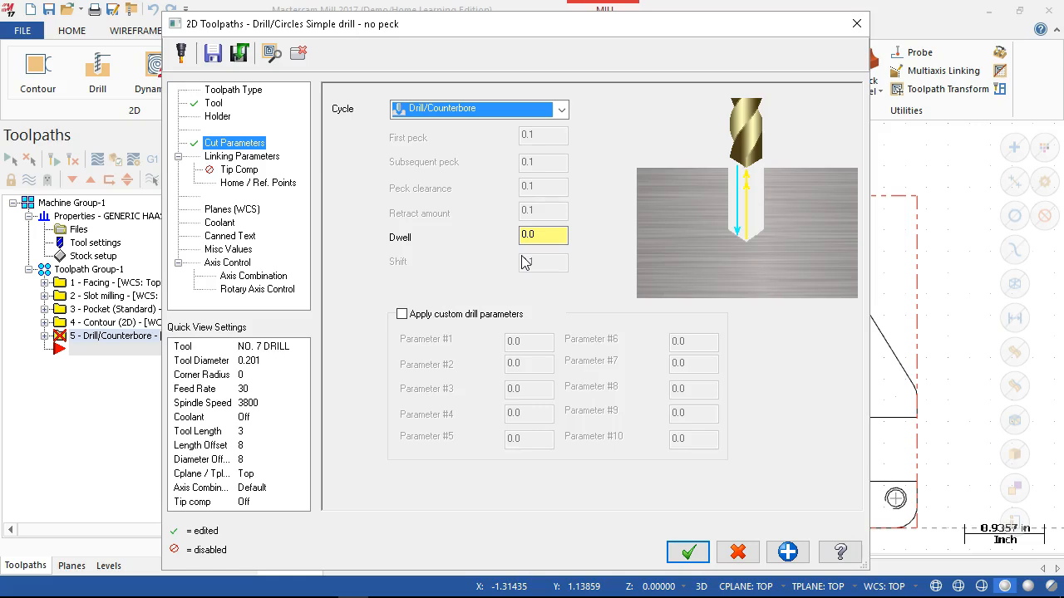
click(565, 112)
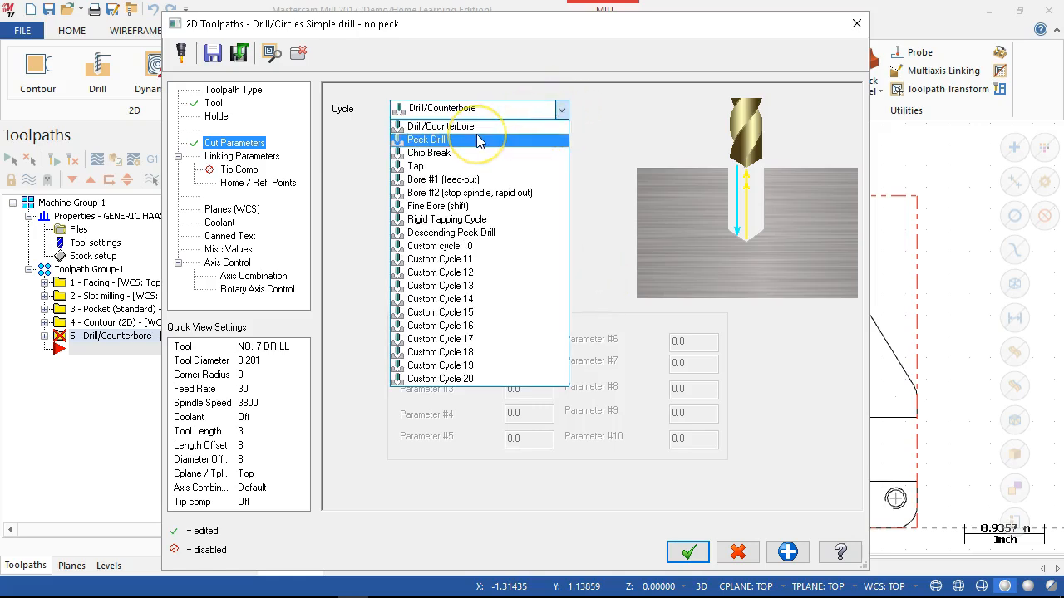
click(479, 142)
click(538, 138)
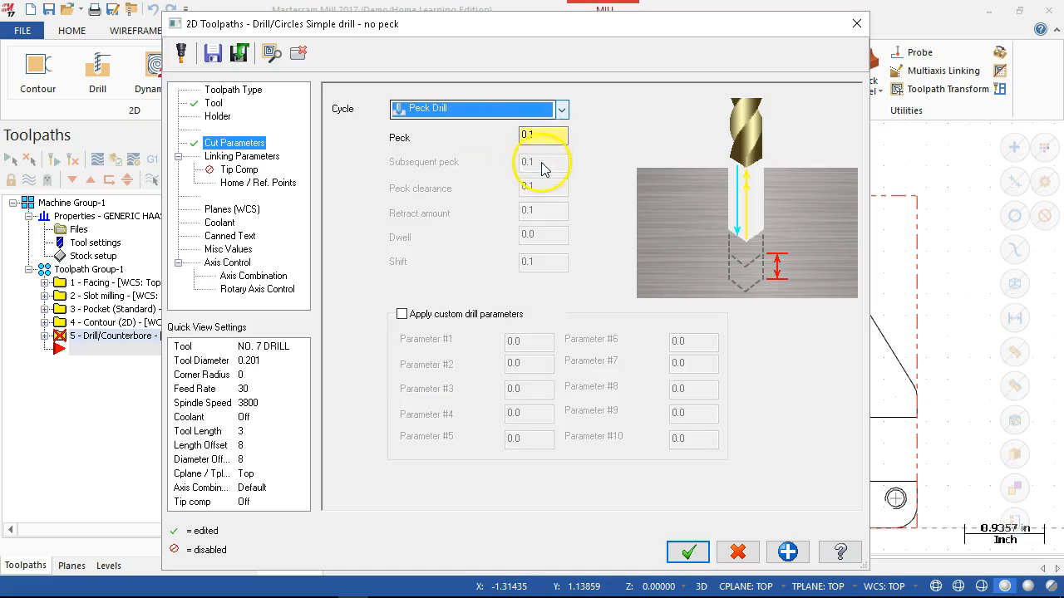
- Try the Chip Break cycle for the drilling operation and return to Peck Drill
click(562, 116)
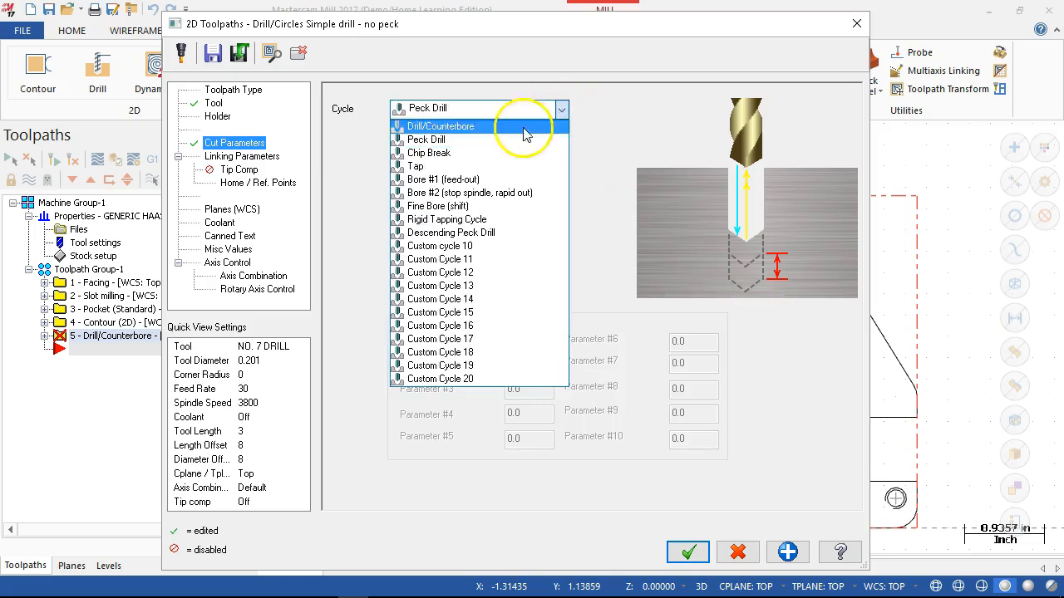
click(474, 154)
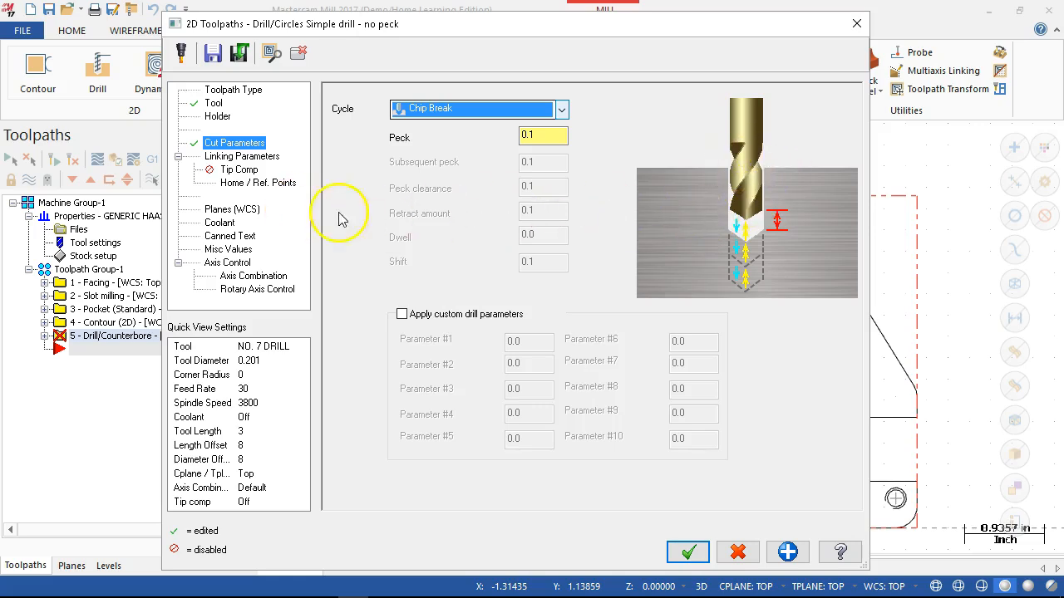
click(562, 110)
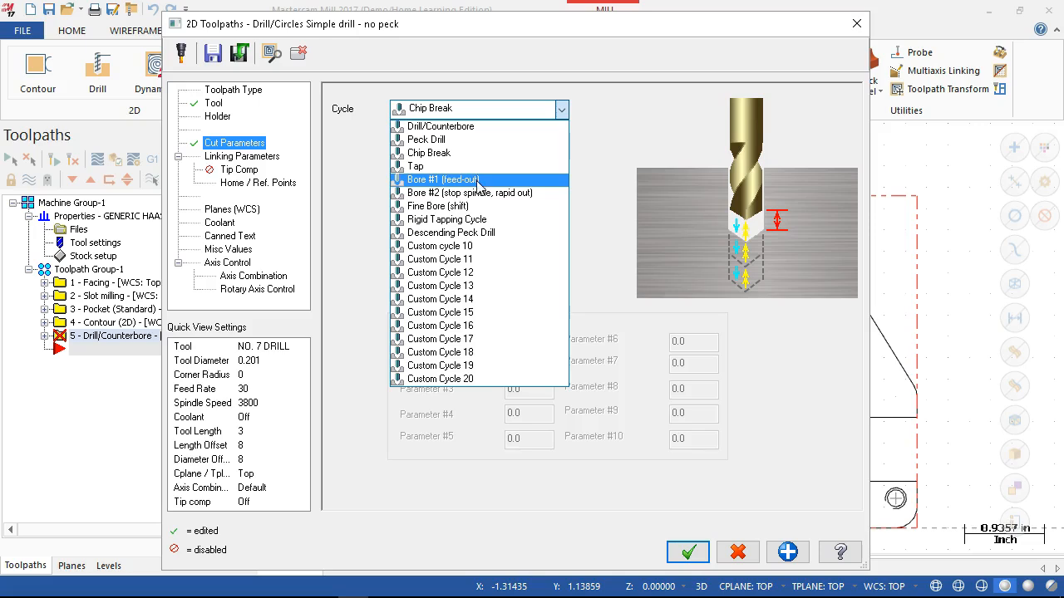
click(500, 105)
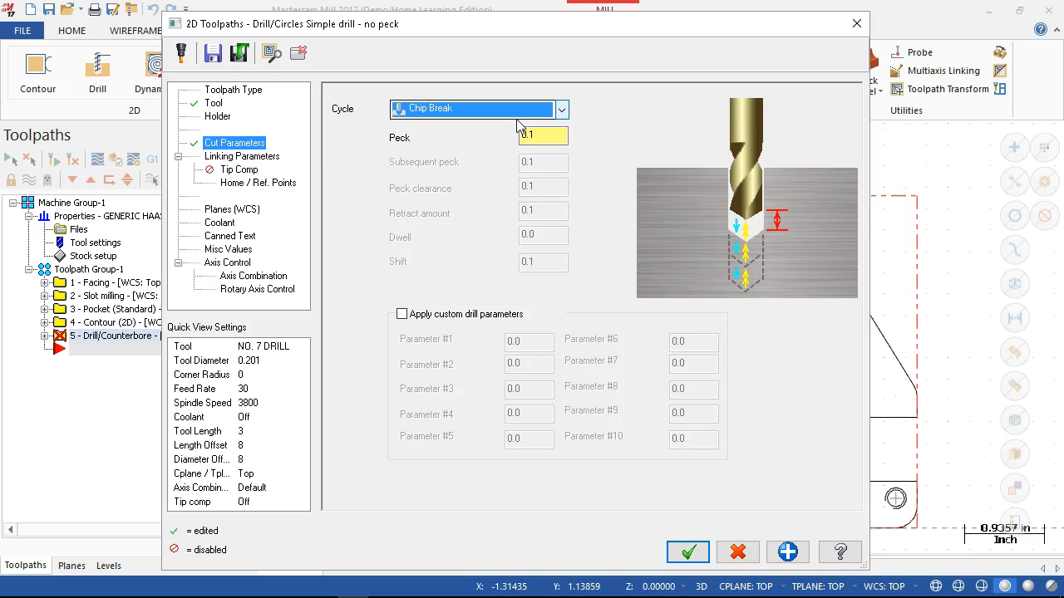
click(515, 109)
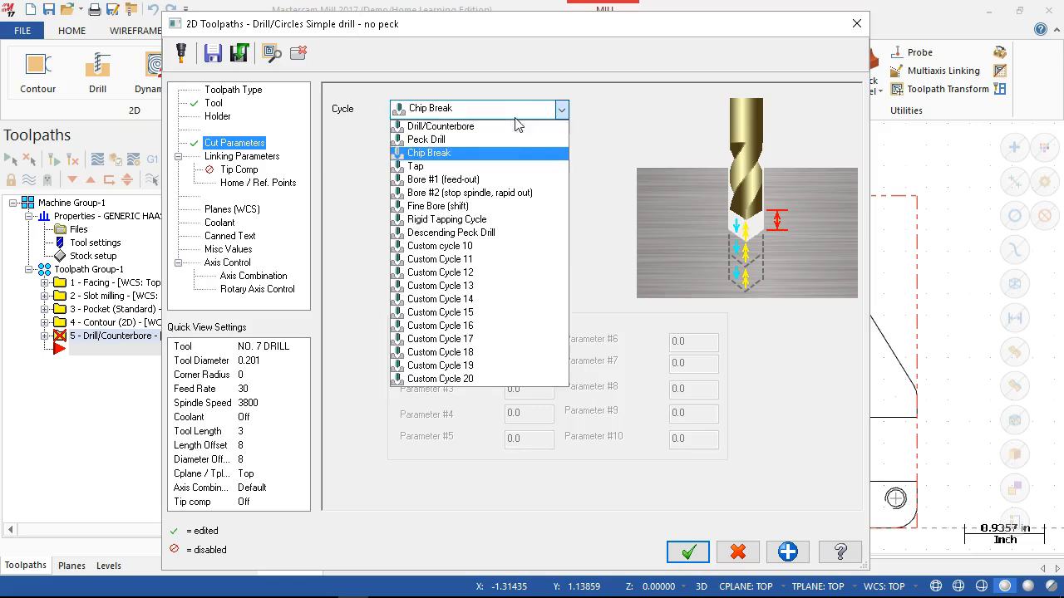
click(453, 140)
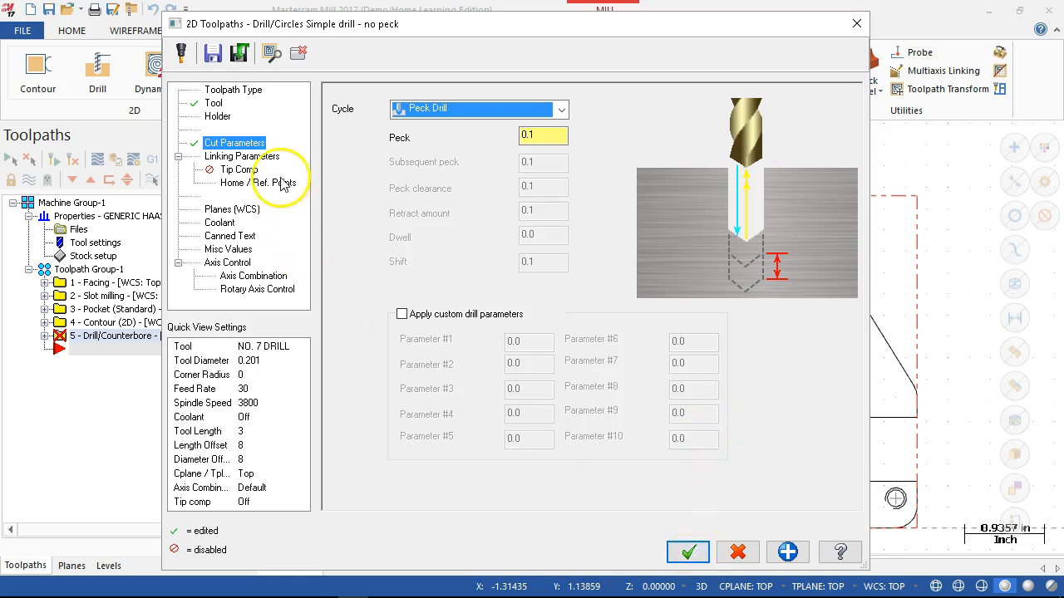
- Set the drilling depth to -0.5 as an absolute value in the linking parameters
click(263, 158)
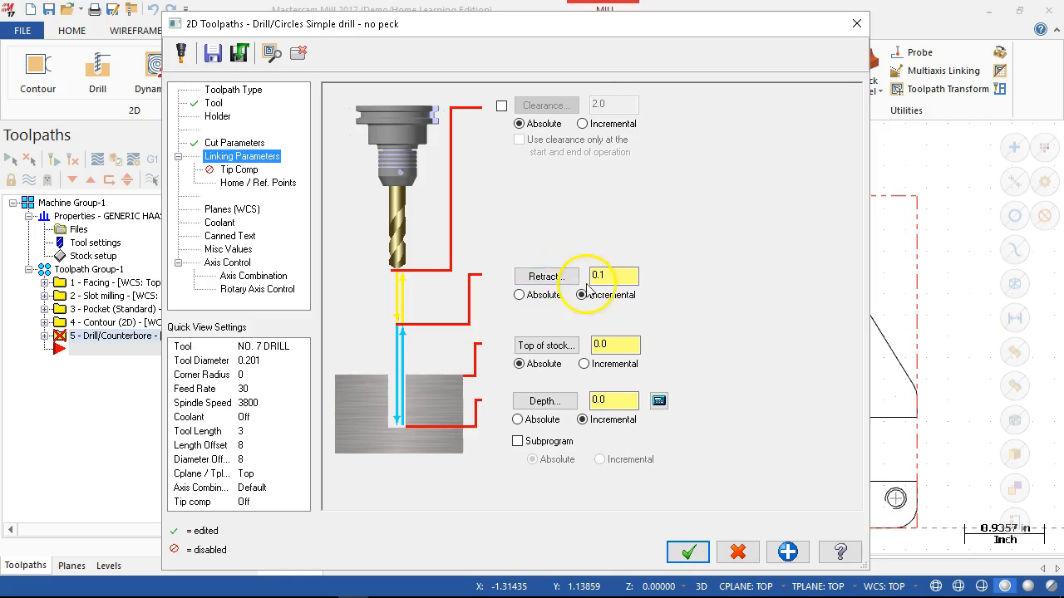
click(619, 342)
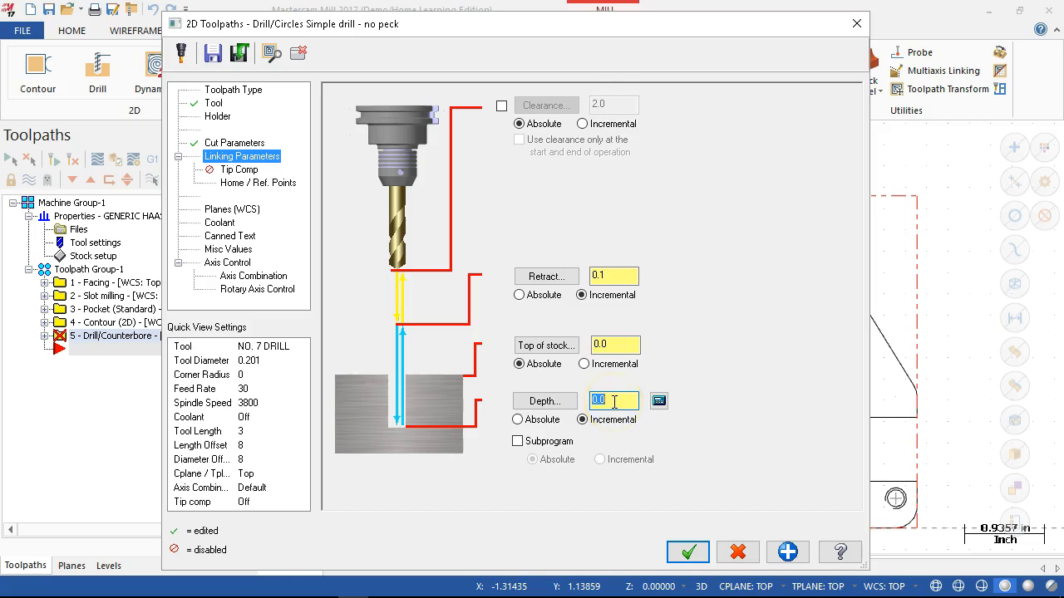
click(519, 420)
click(607, 402)
text(-0.5)
key(Tab)
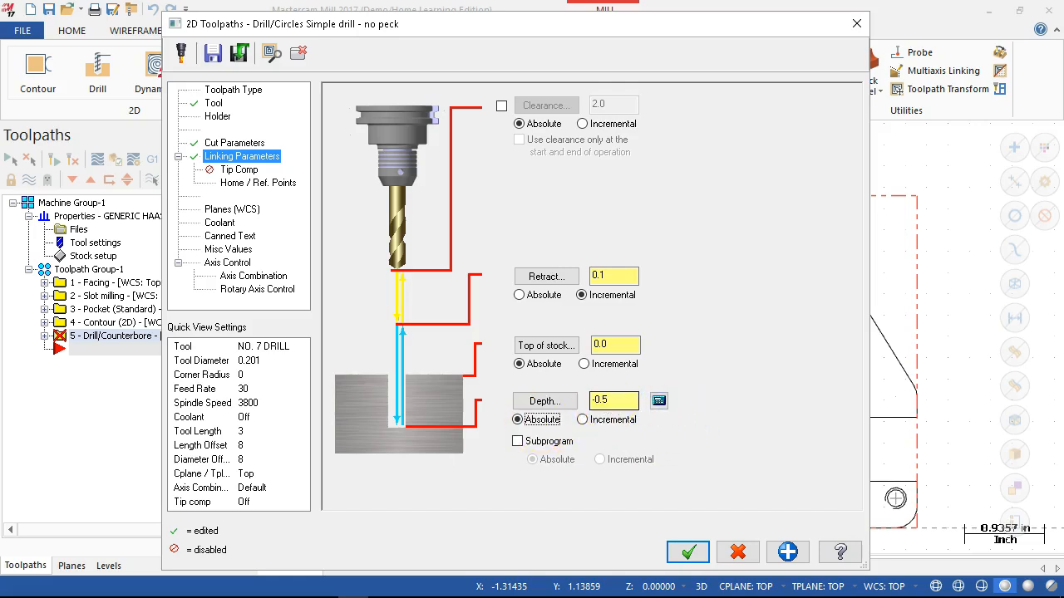
- Enable tip compensation for the drill and open the breakthrough amount for editing
click(238, 170)
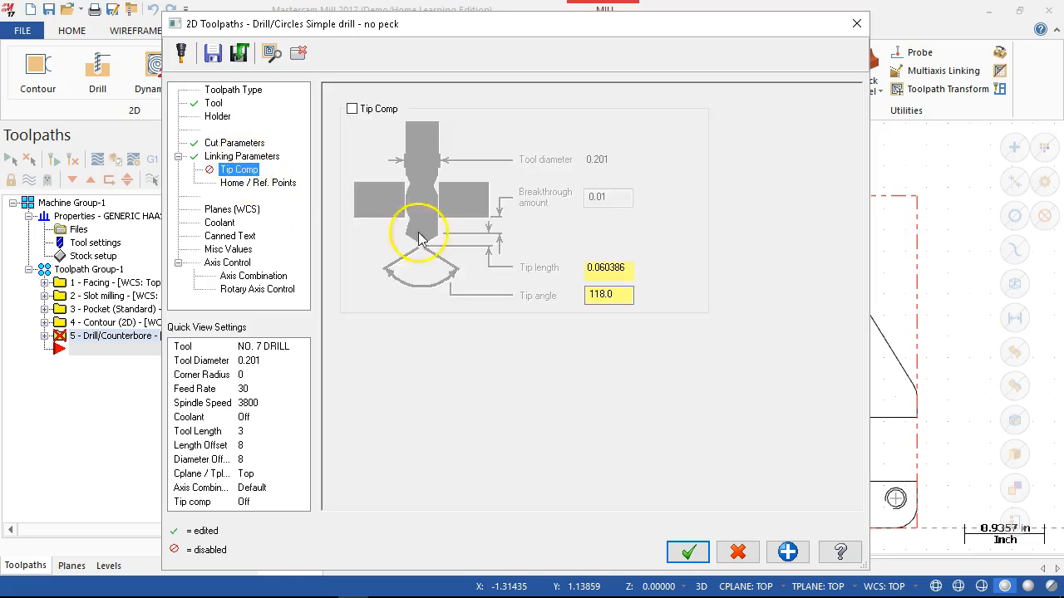
click(380, 114)
click(613, 200)
double_click(613, 201)
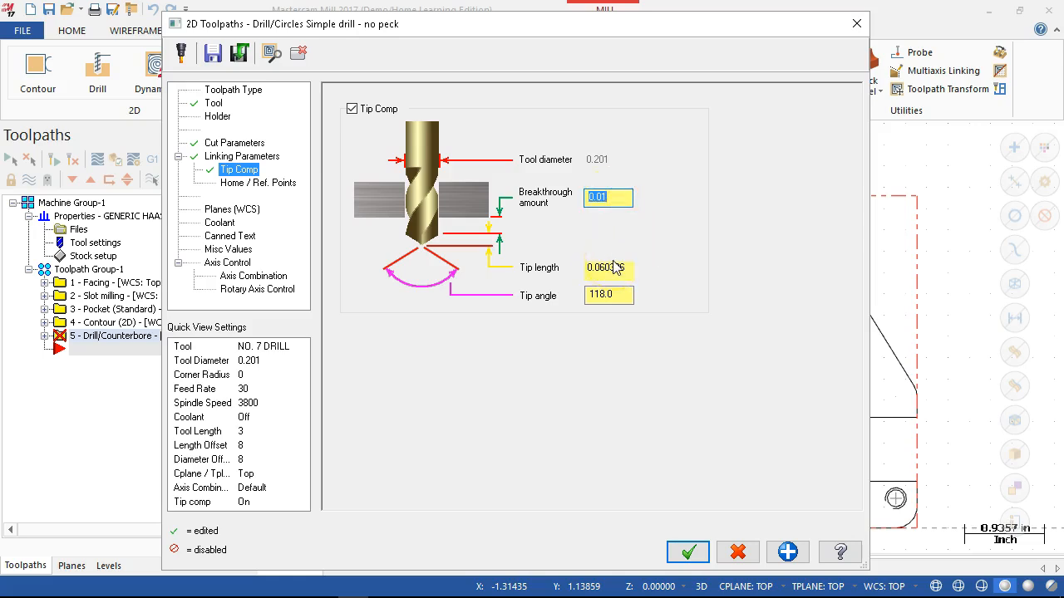